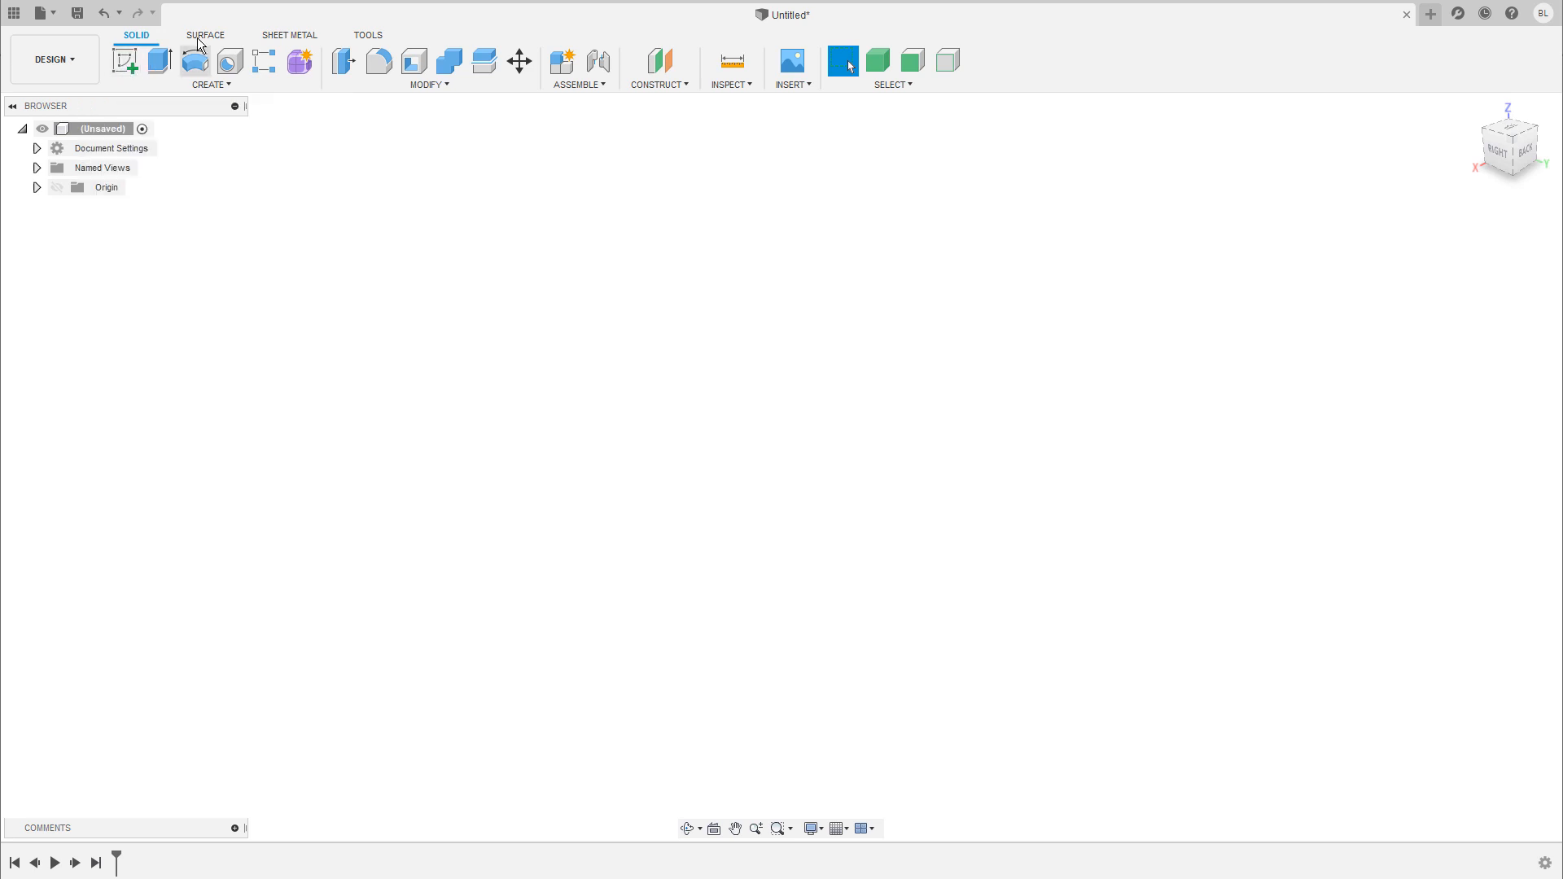
- Switch to the surface modelling tools and create a sketch on the horizontal XY plane
left_click(209, 37)
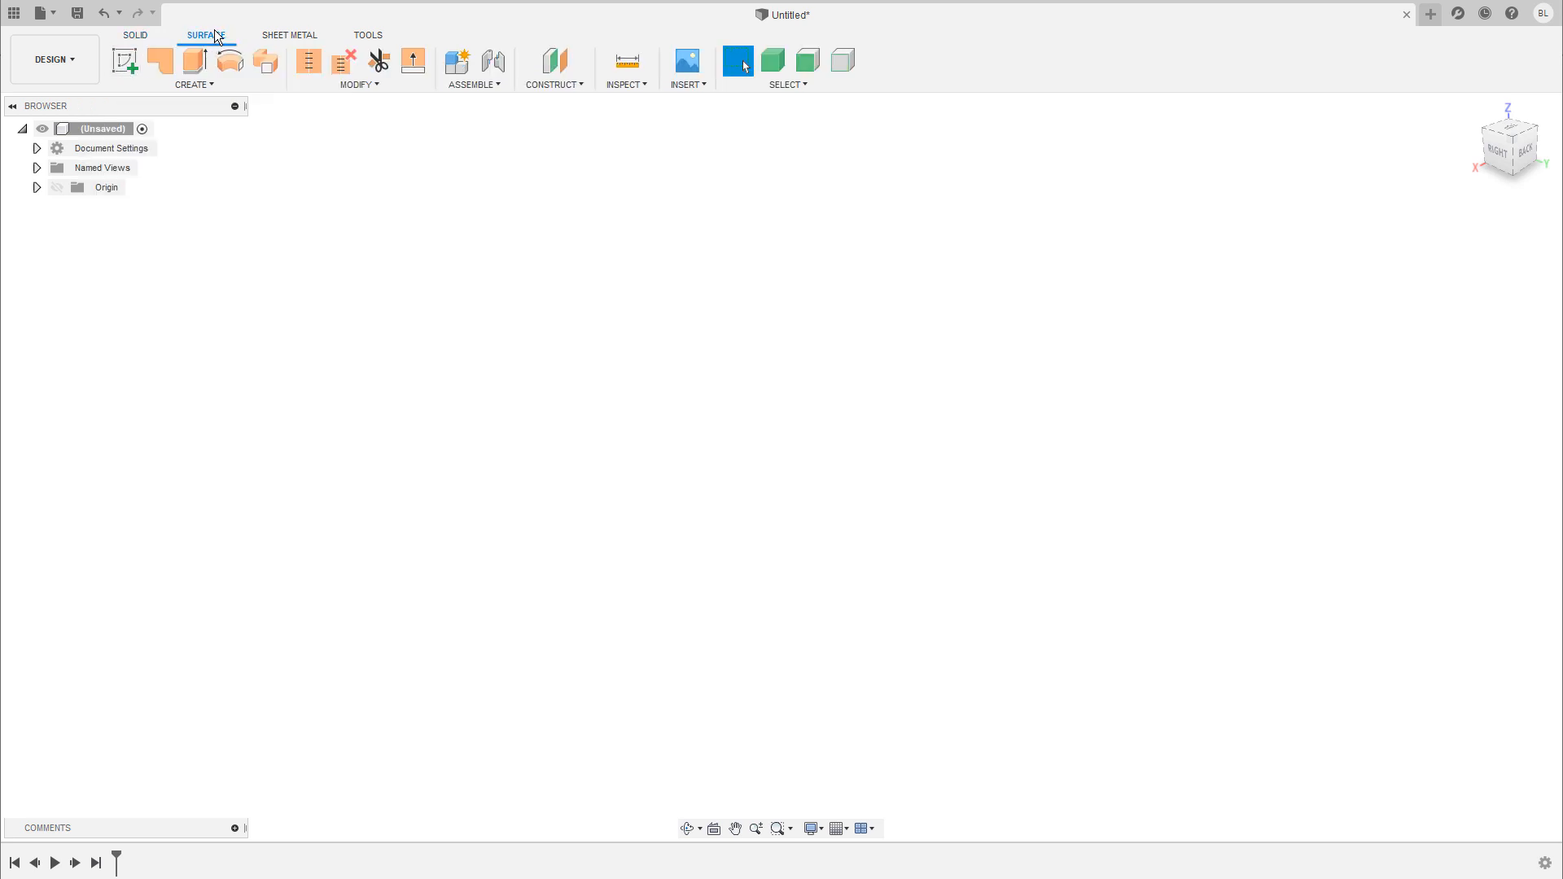
left_click(124, 60)
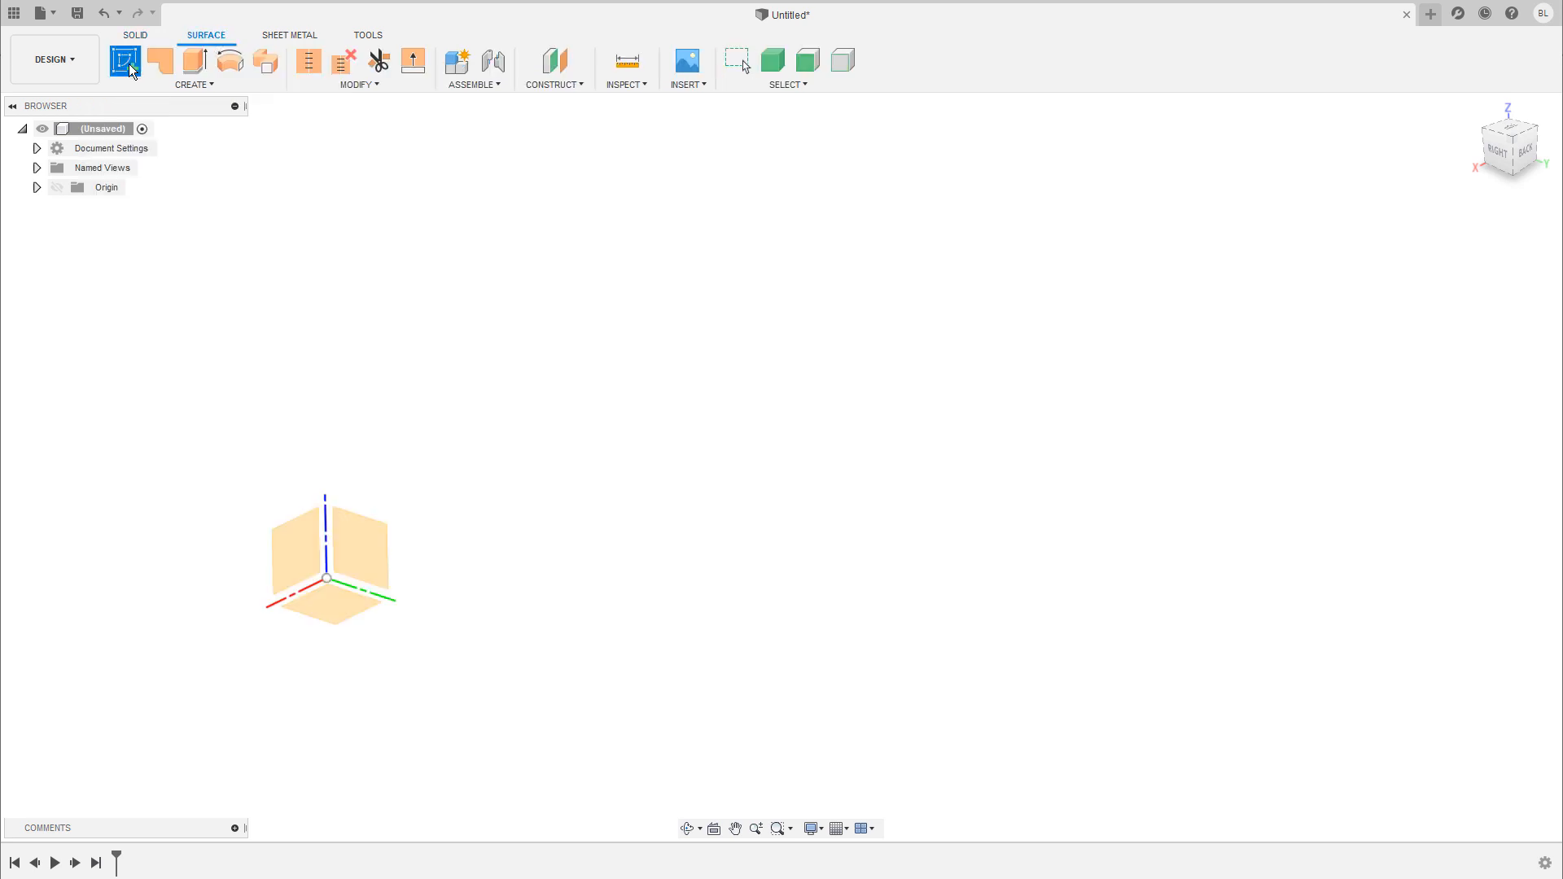
left_click(340, 607)
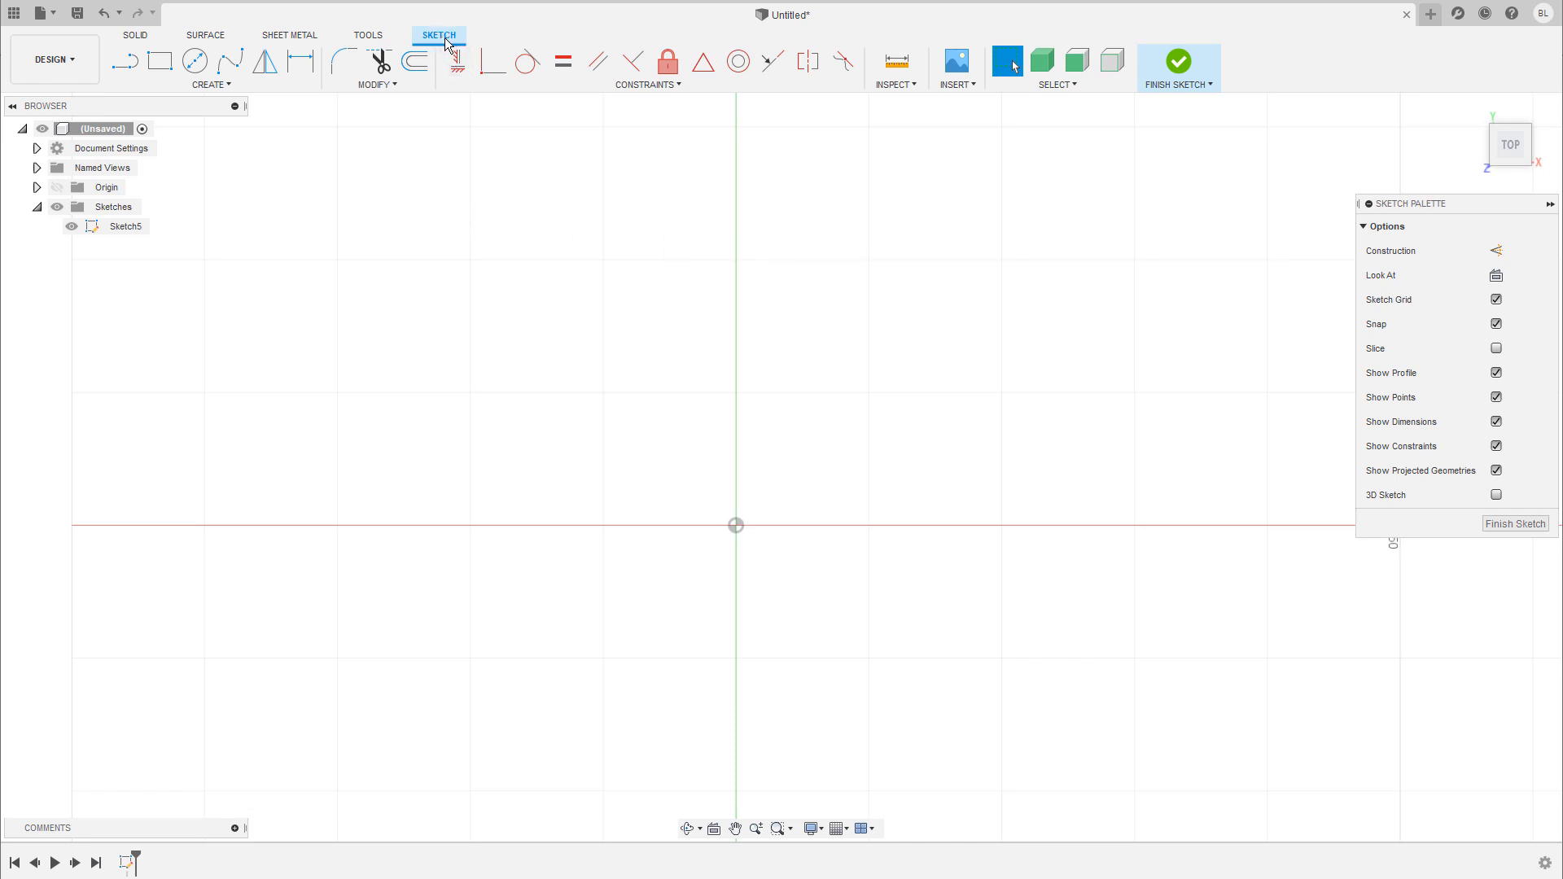
left_click(239, 86)
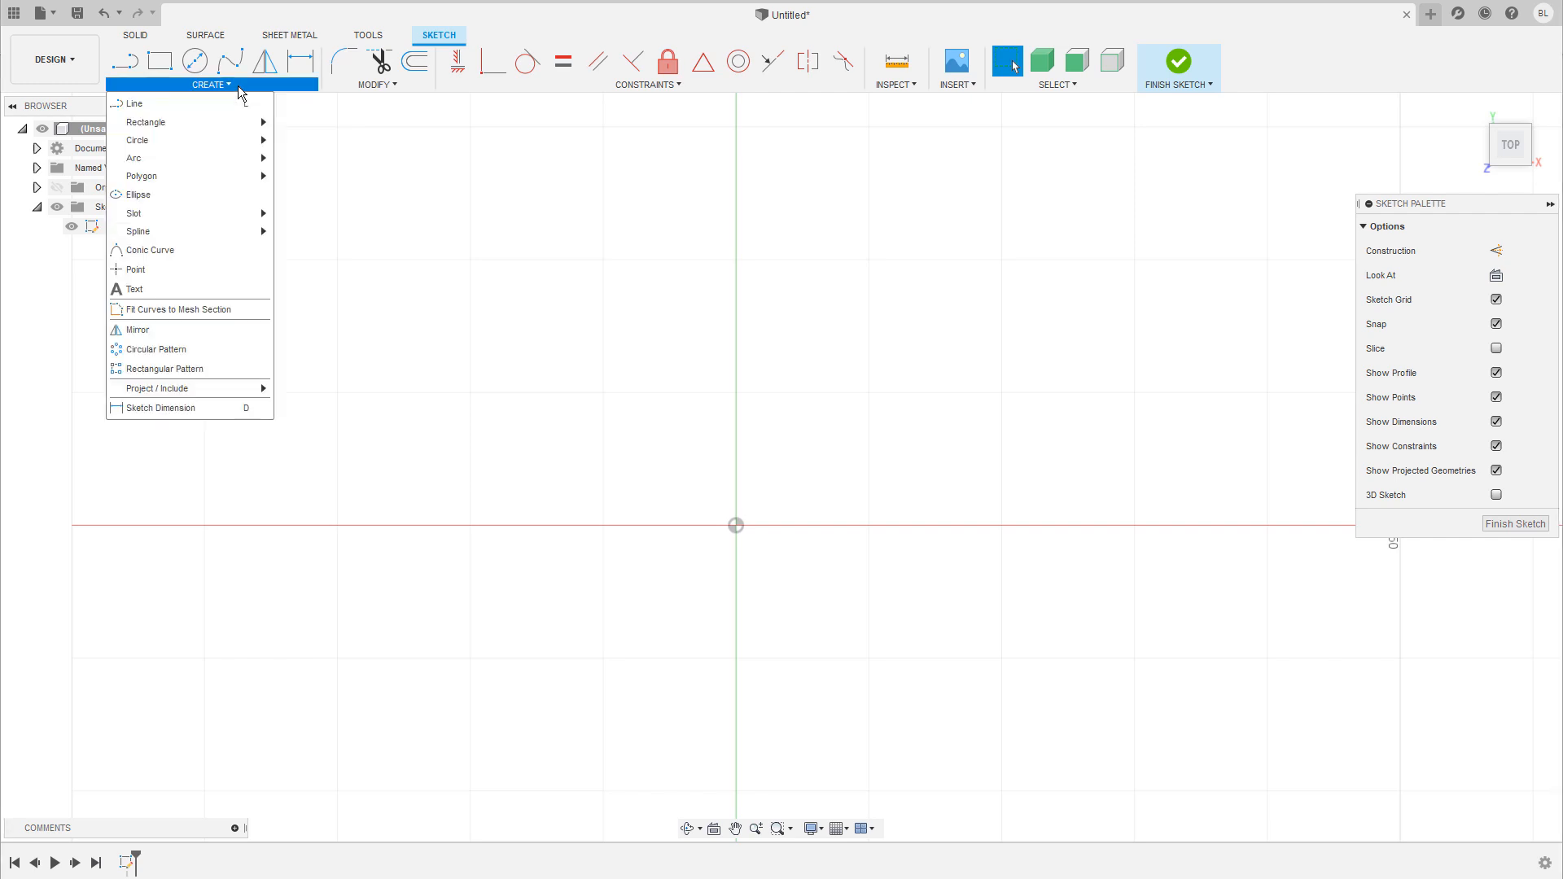
left_click(404, 86)
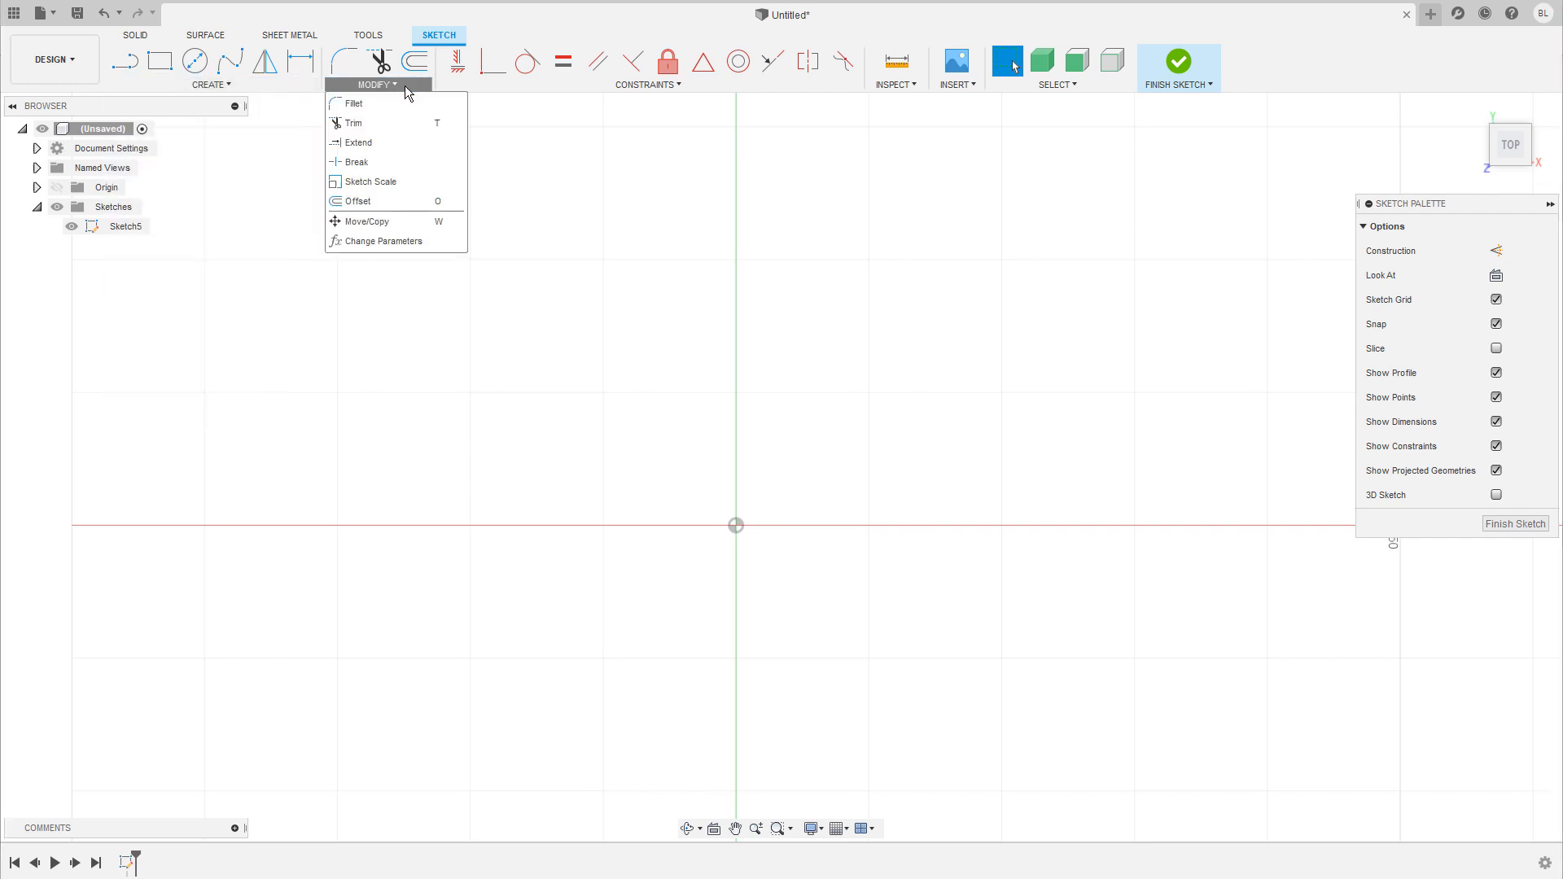
left_click(674, 85)
- Sketch a rectangle about 94 by 79 mm up and to the right of the origin, and finish the sketch
key("s")
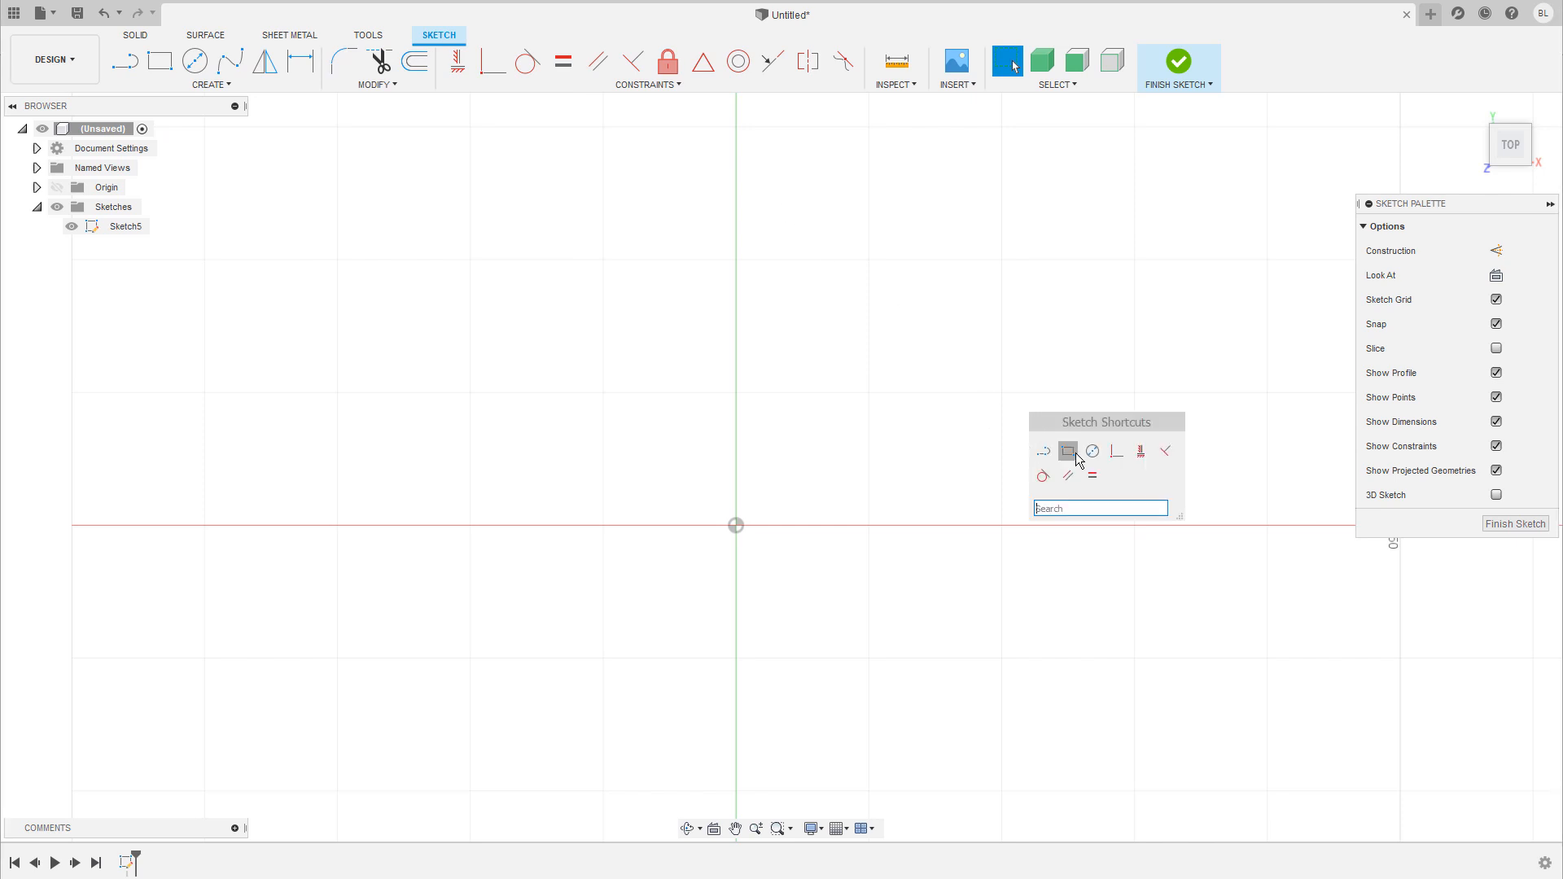
key("r")
left_click(850, 291)
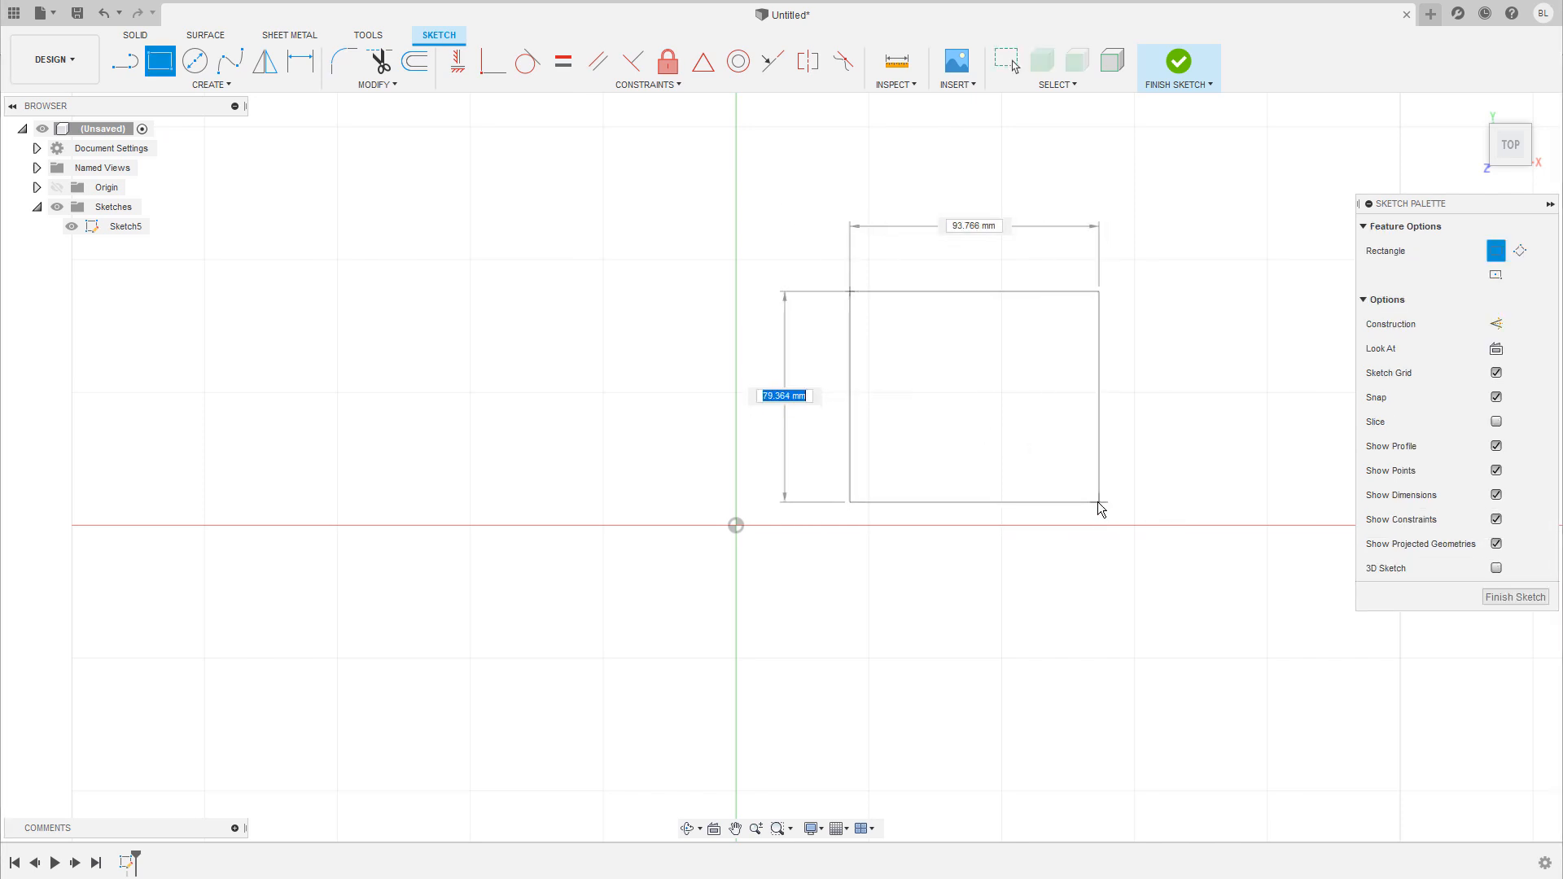
left_click(1102, 501)
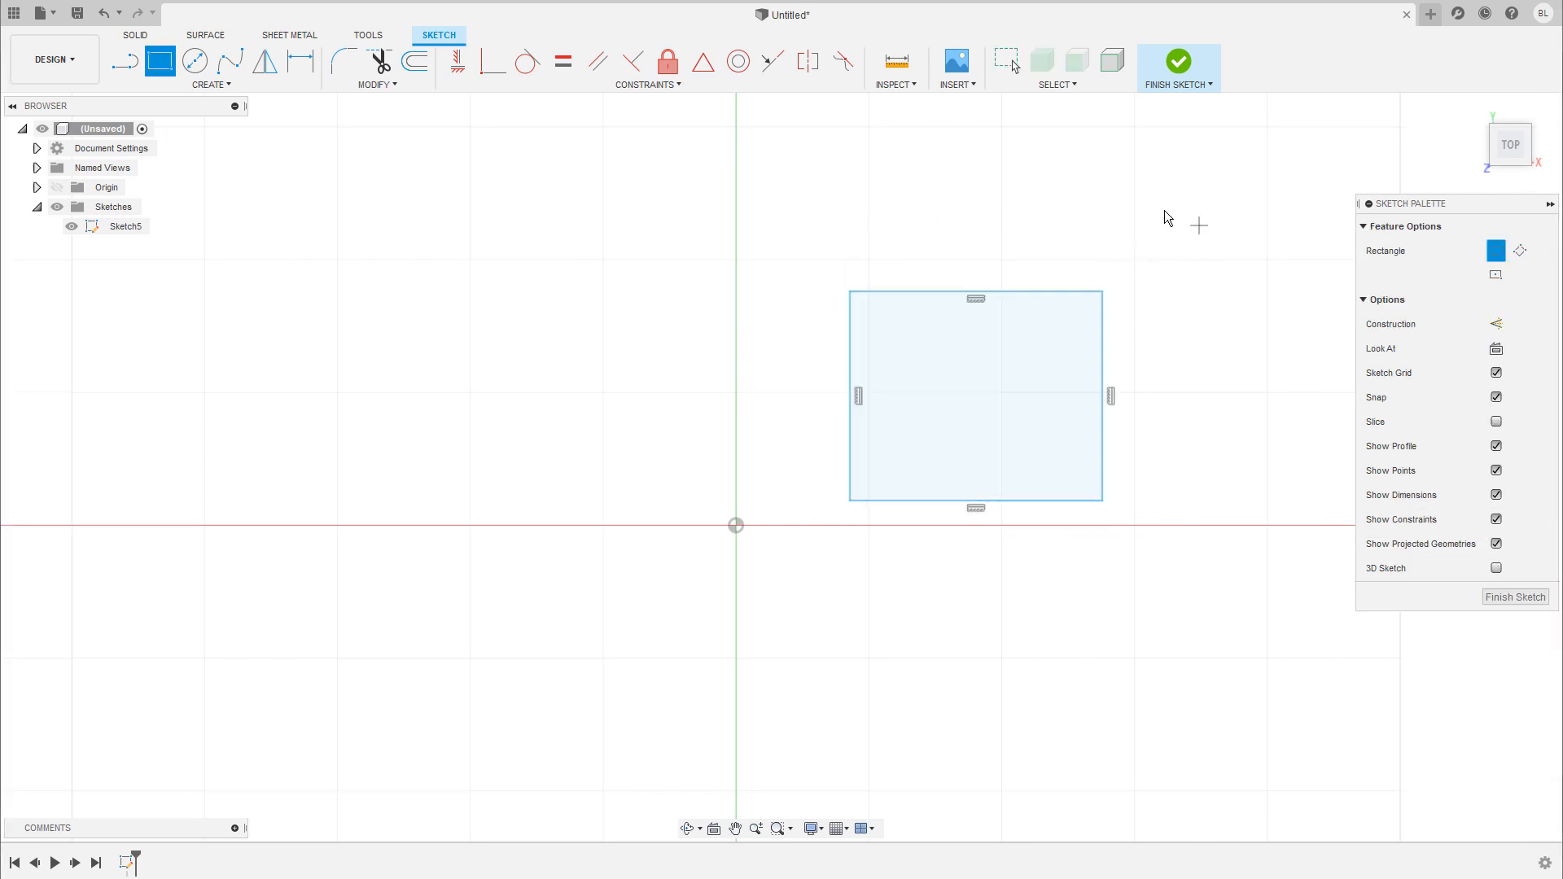
left_click(1177, 61)
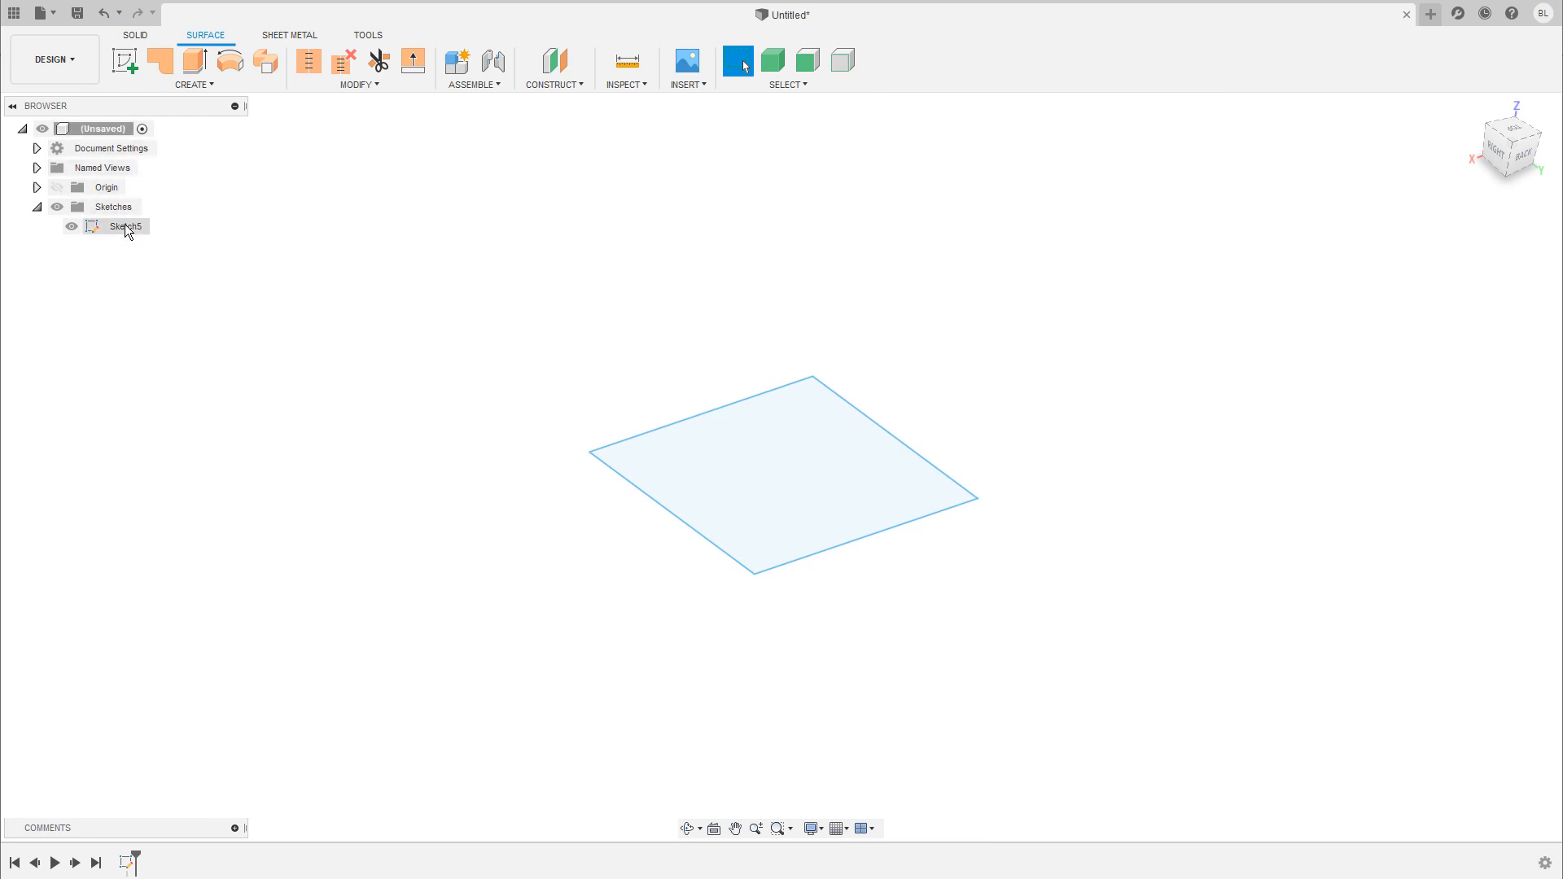
- Hide the rectangle sketch and show it again, and select and deselect it
left_click(73, 228)
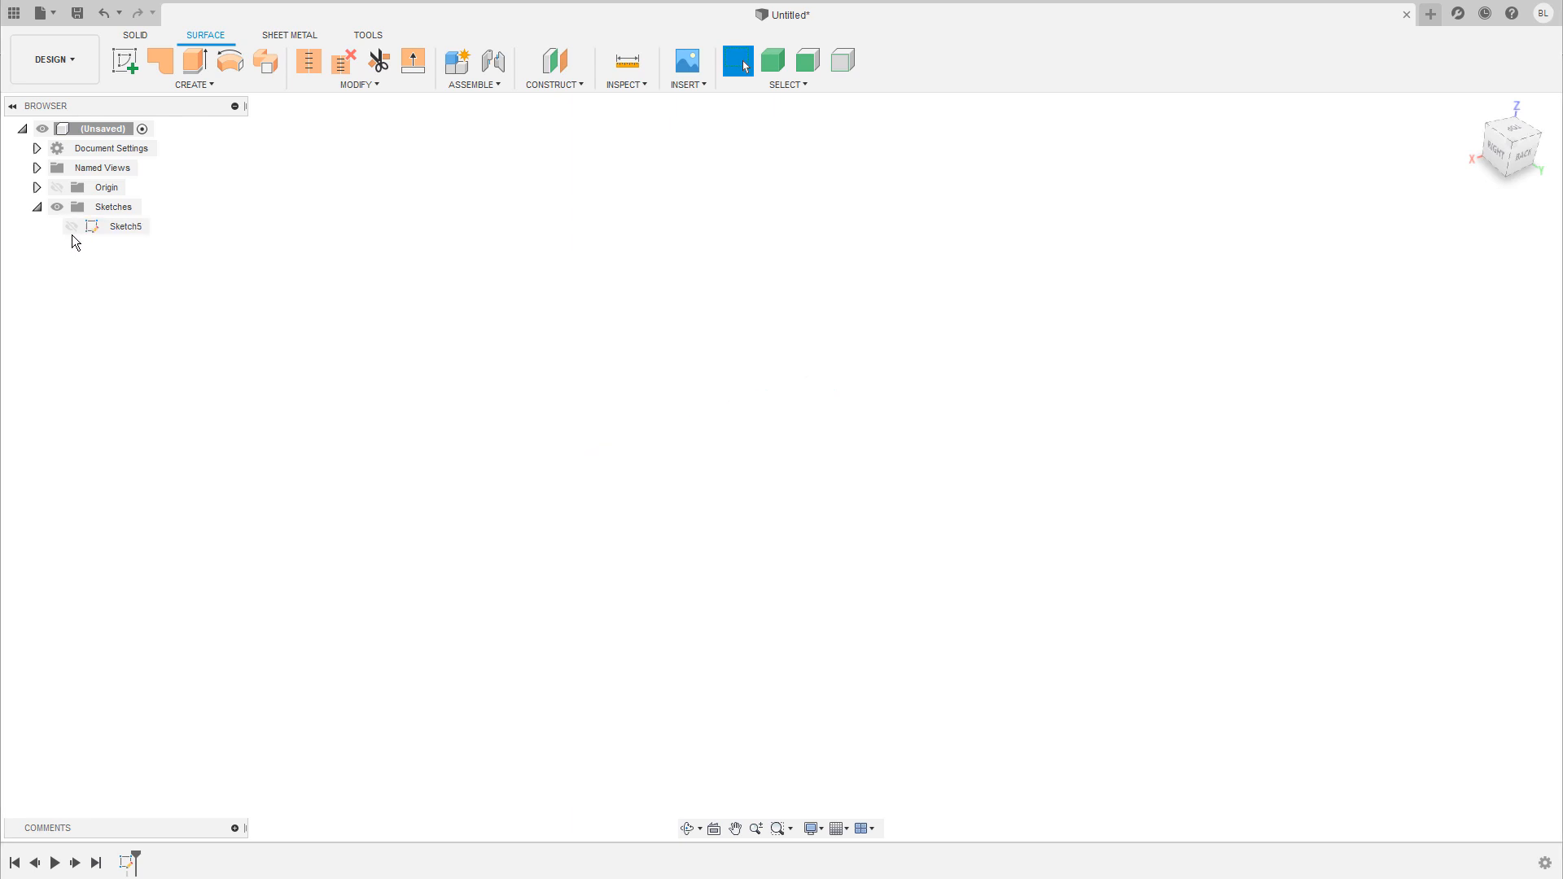
left_click(72, 231)
left_click(131, 228)
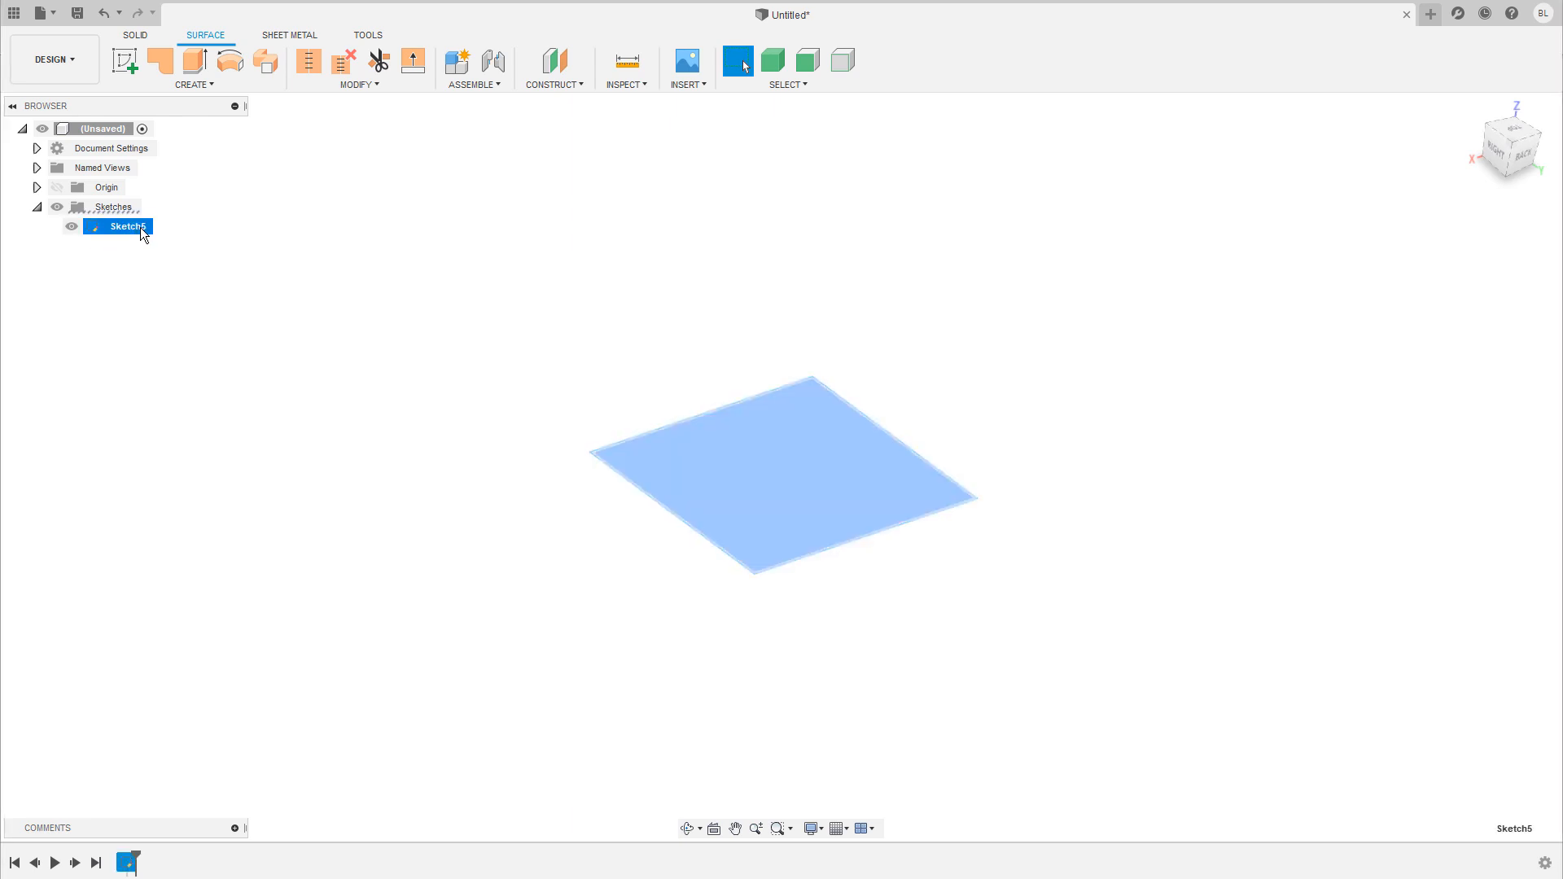
left_click(101, 233)
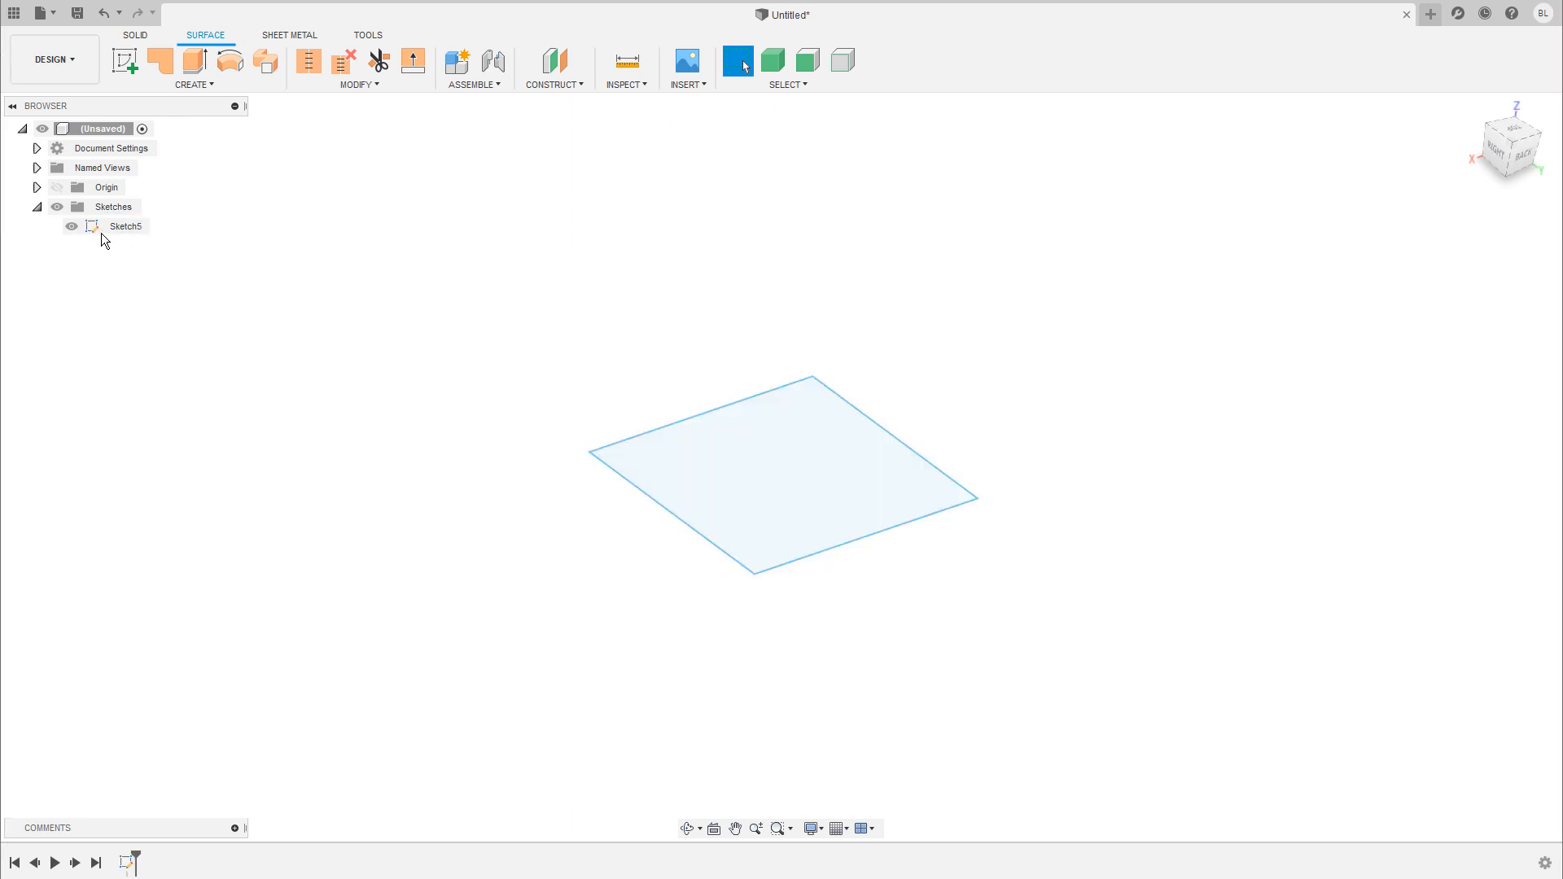
- Reopen the rectangle sketch, move its upper-right corner inward to about X 127.7, Y 60.5 mm, and finish the sketch
double_click(91, 227)
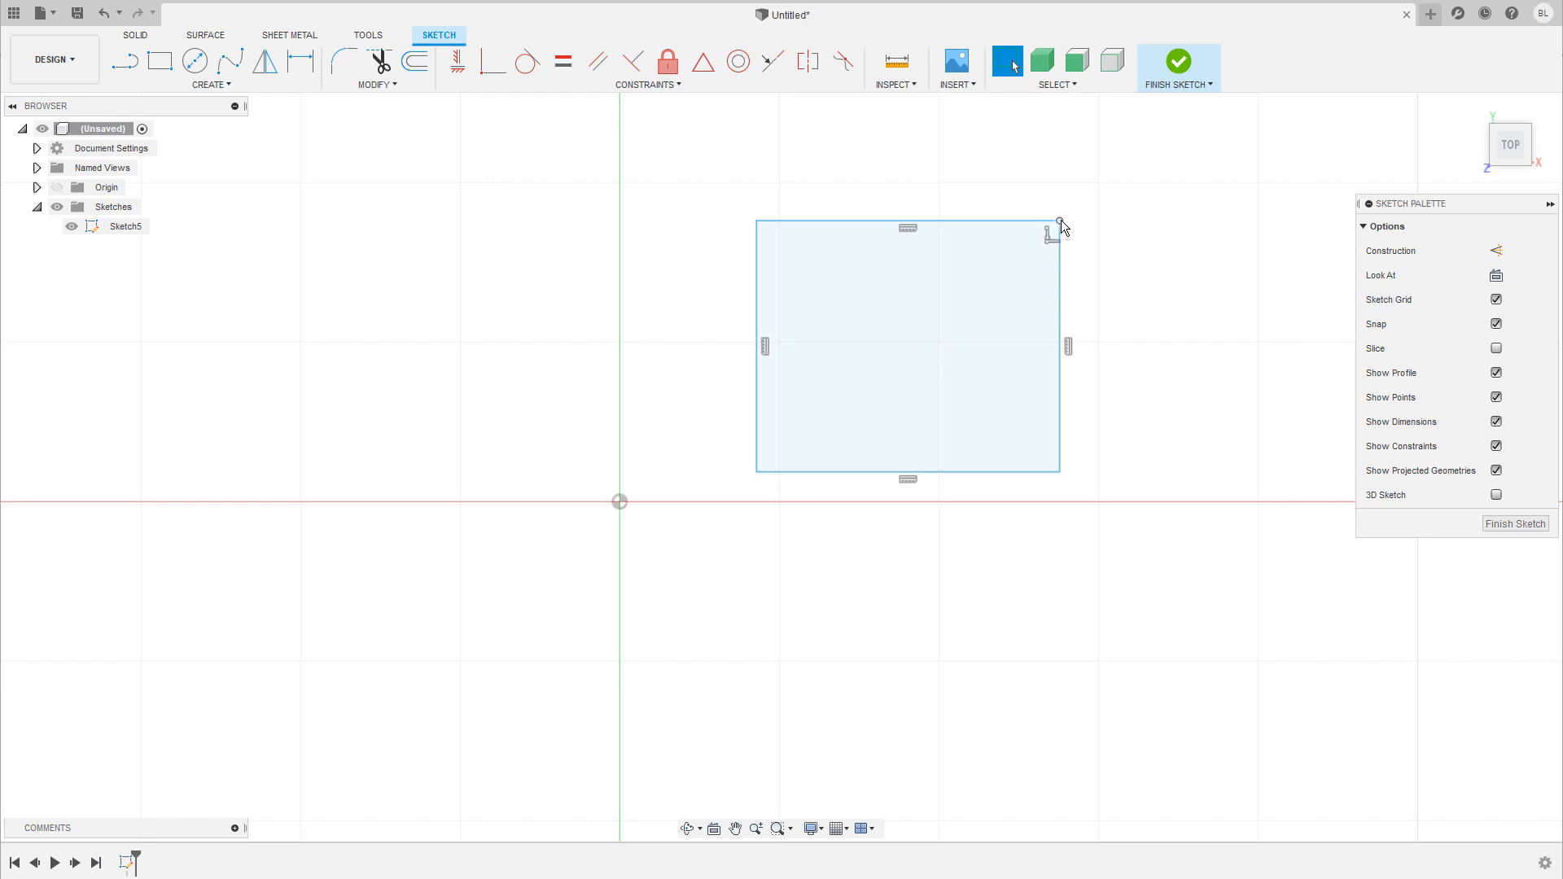
left_click_drag(1060, 220, 1028, 308)
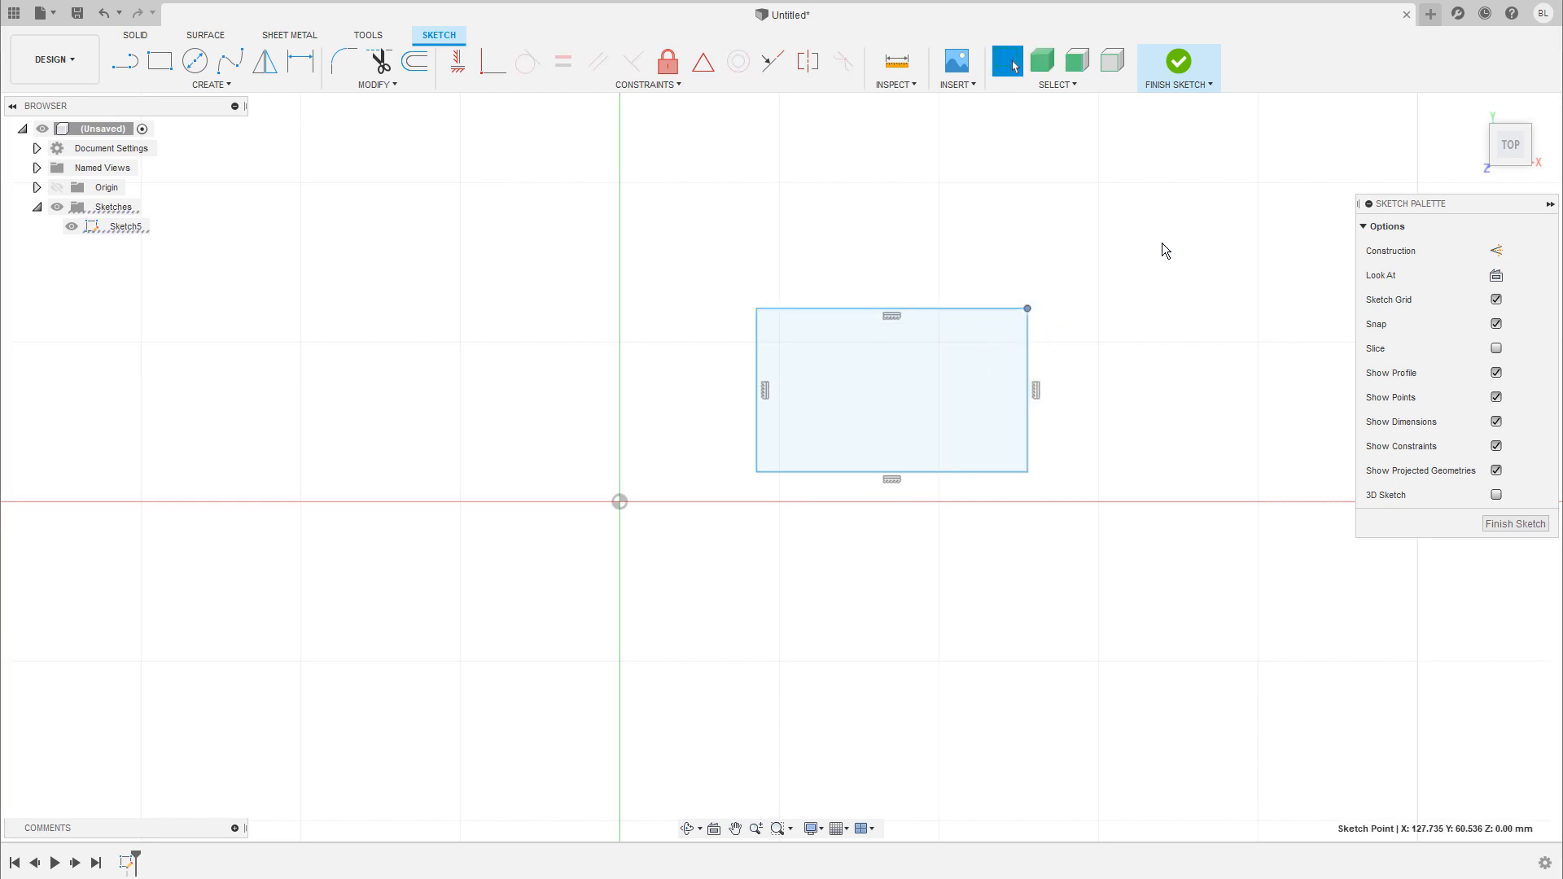
middle_click_drag(1137, 304, 1053, 320, "shift")
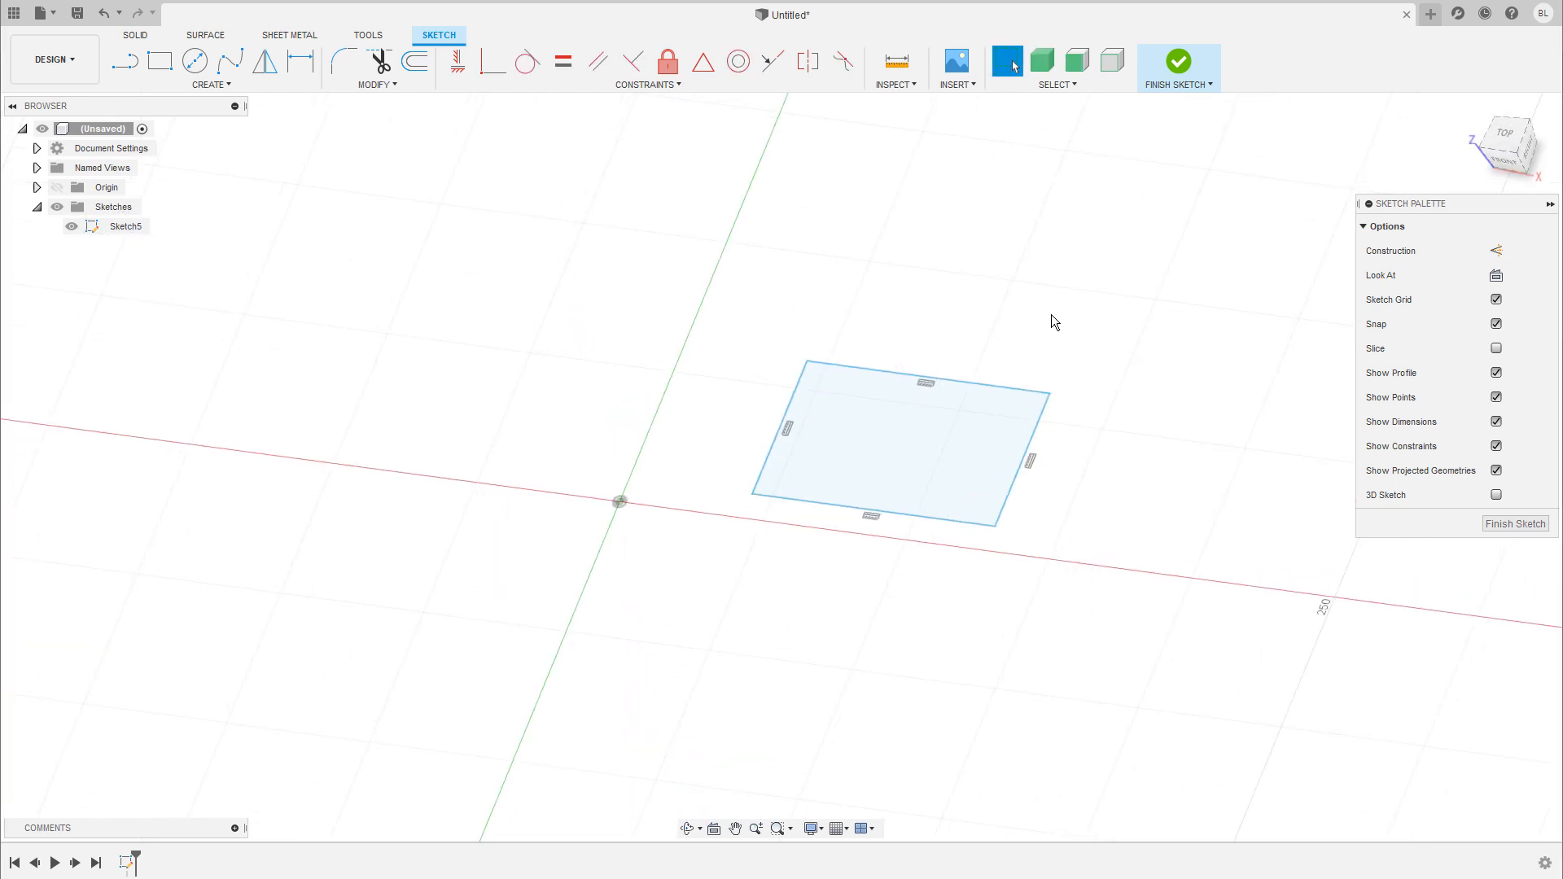
left_click(1178, 65)
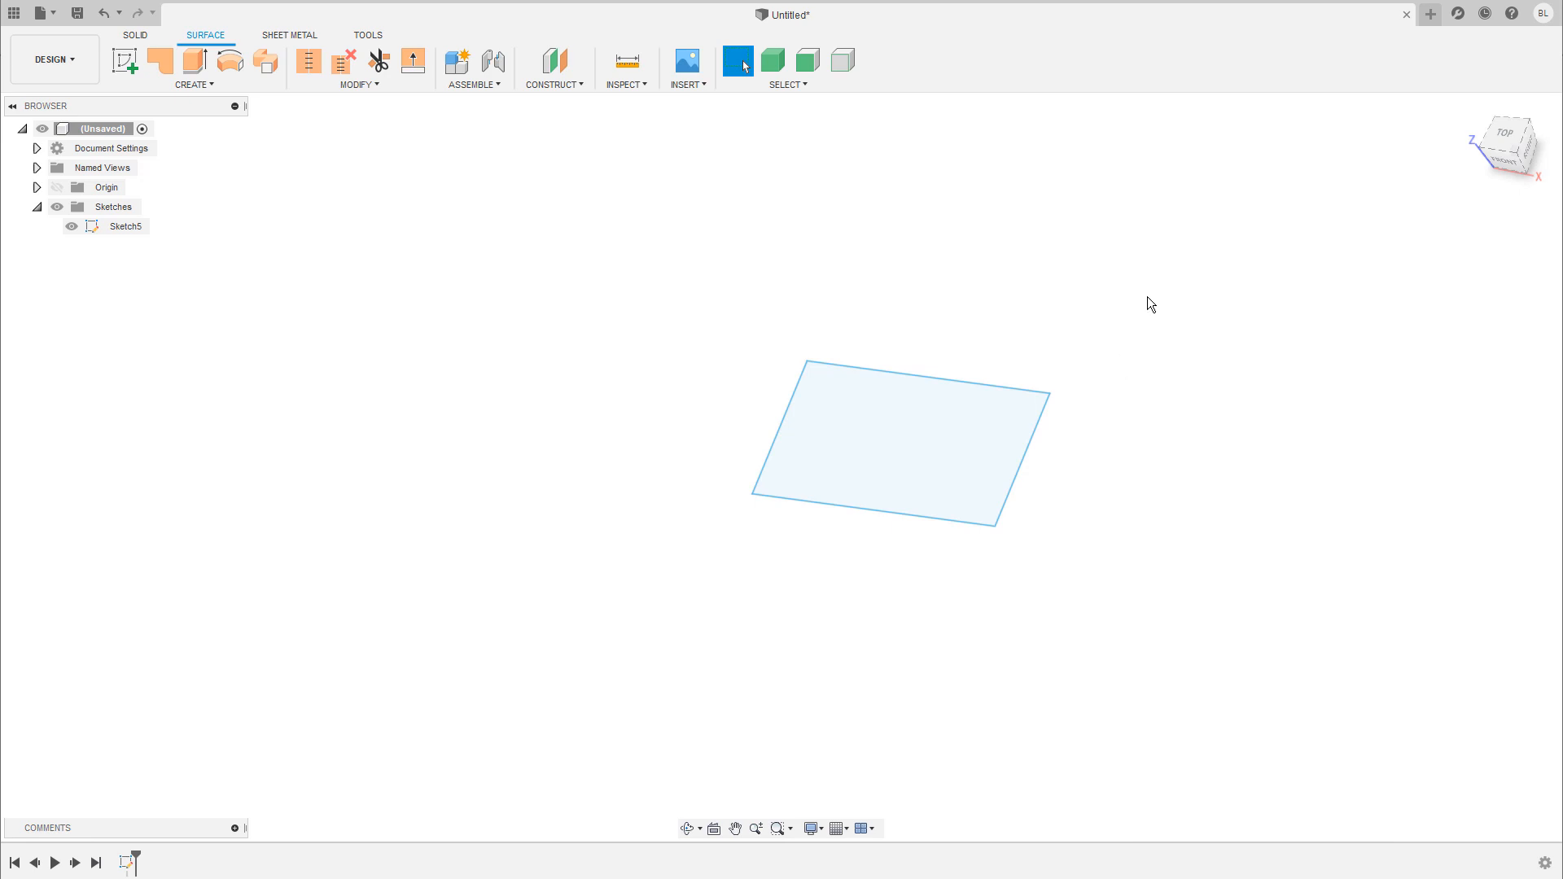
- Delete the rectangle sketch and show the origin planes and axes
left_click(140, 228)
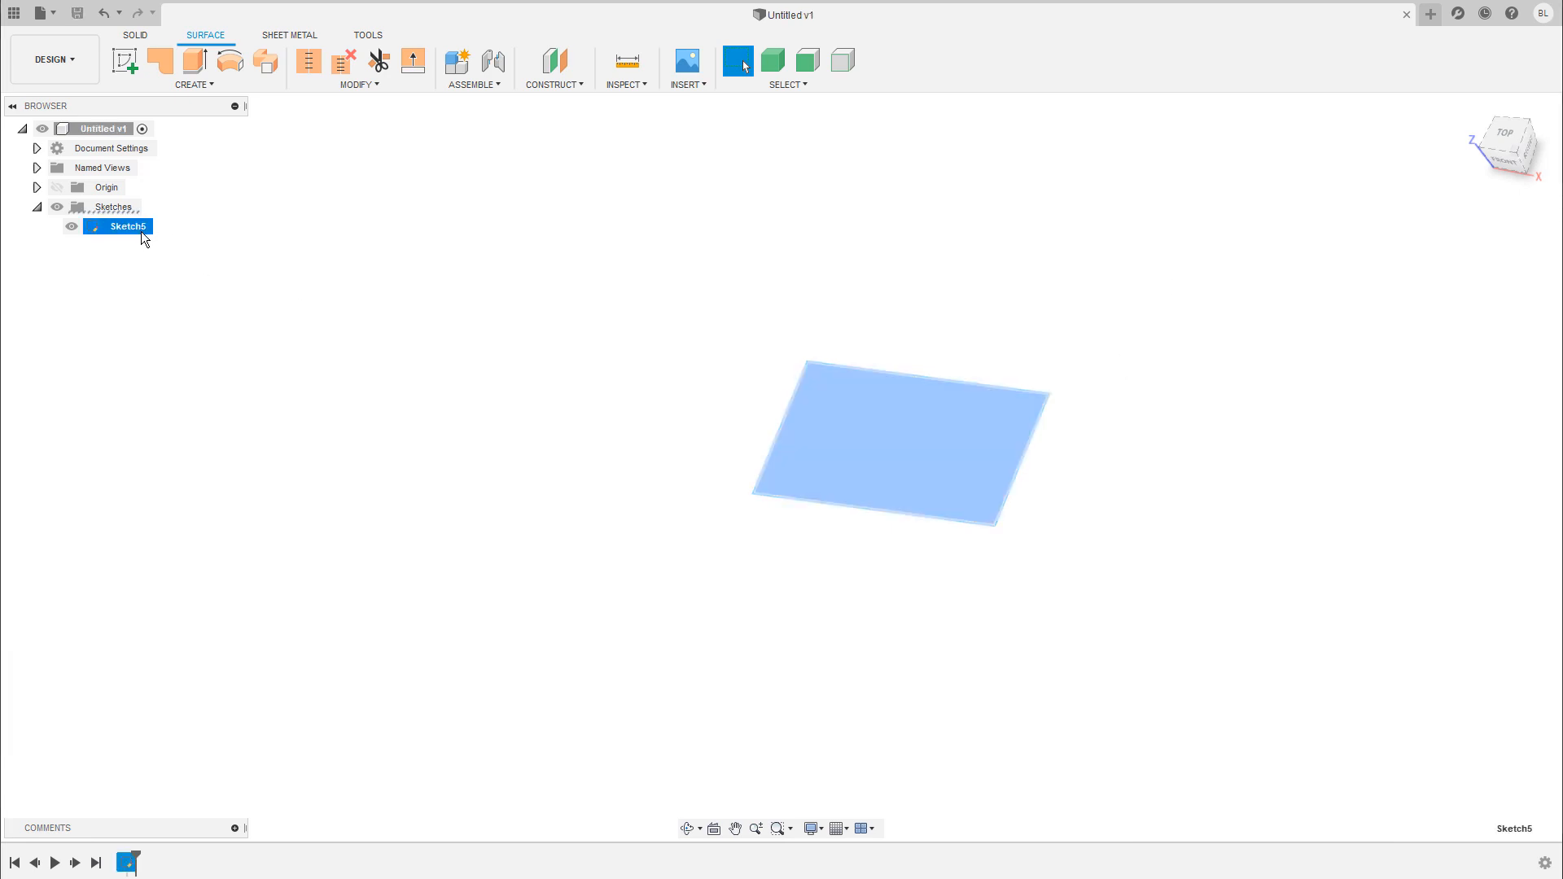
key("Delete")
left_click(91, 188)
left_click(54, 189)
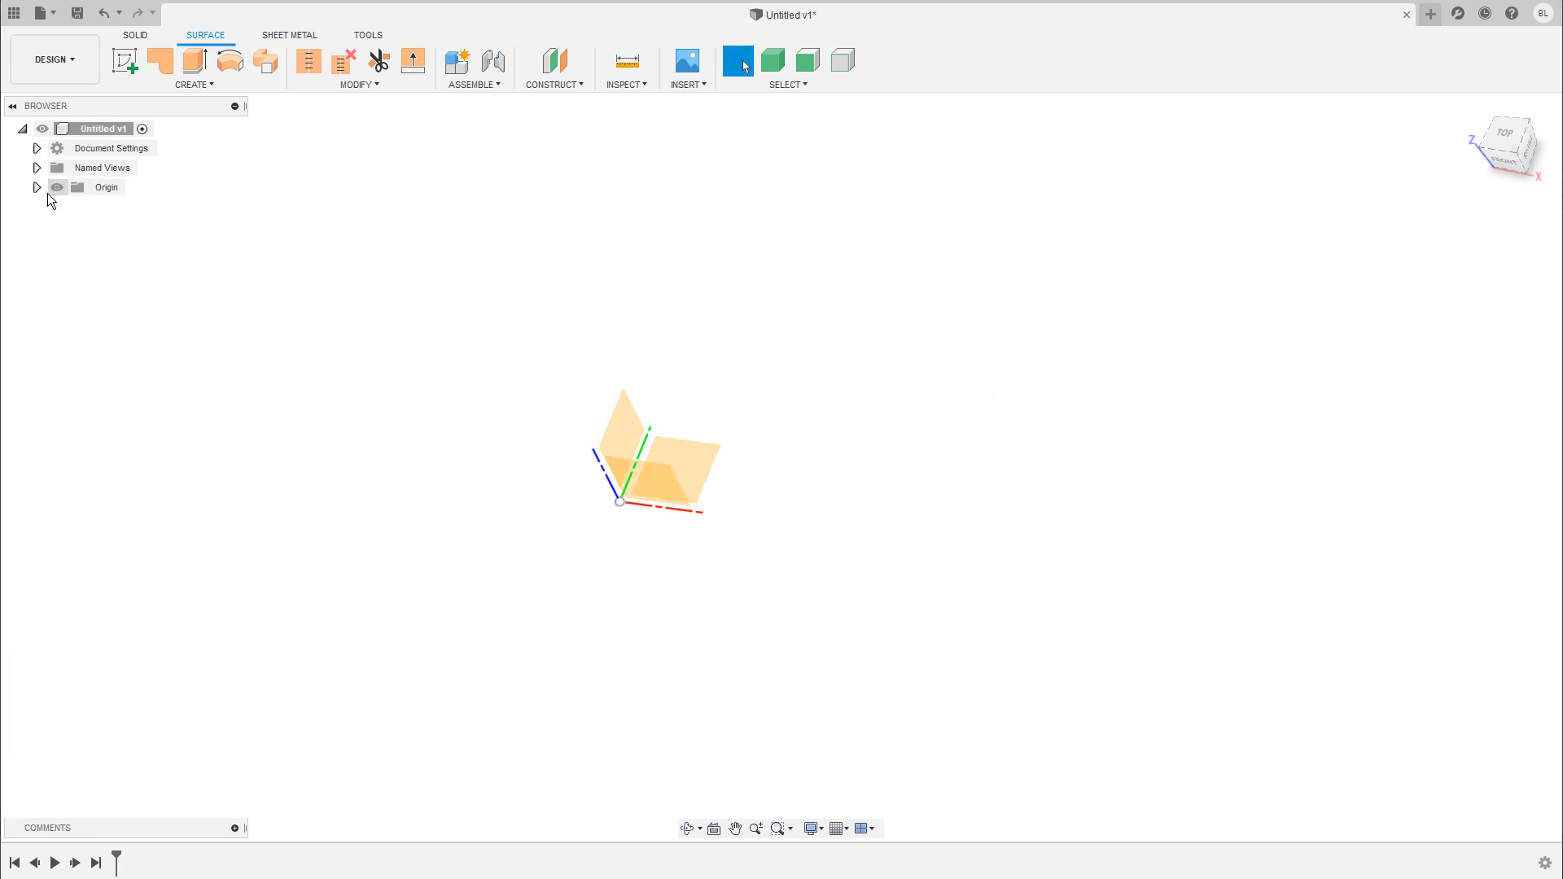
- Create a new sketch directly from the XY origin plane
middle_click_drag(743, 495, 834, 479, "shift")
scroll(857, 489, "up", 2)
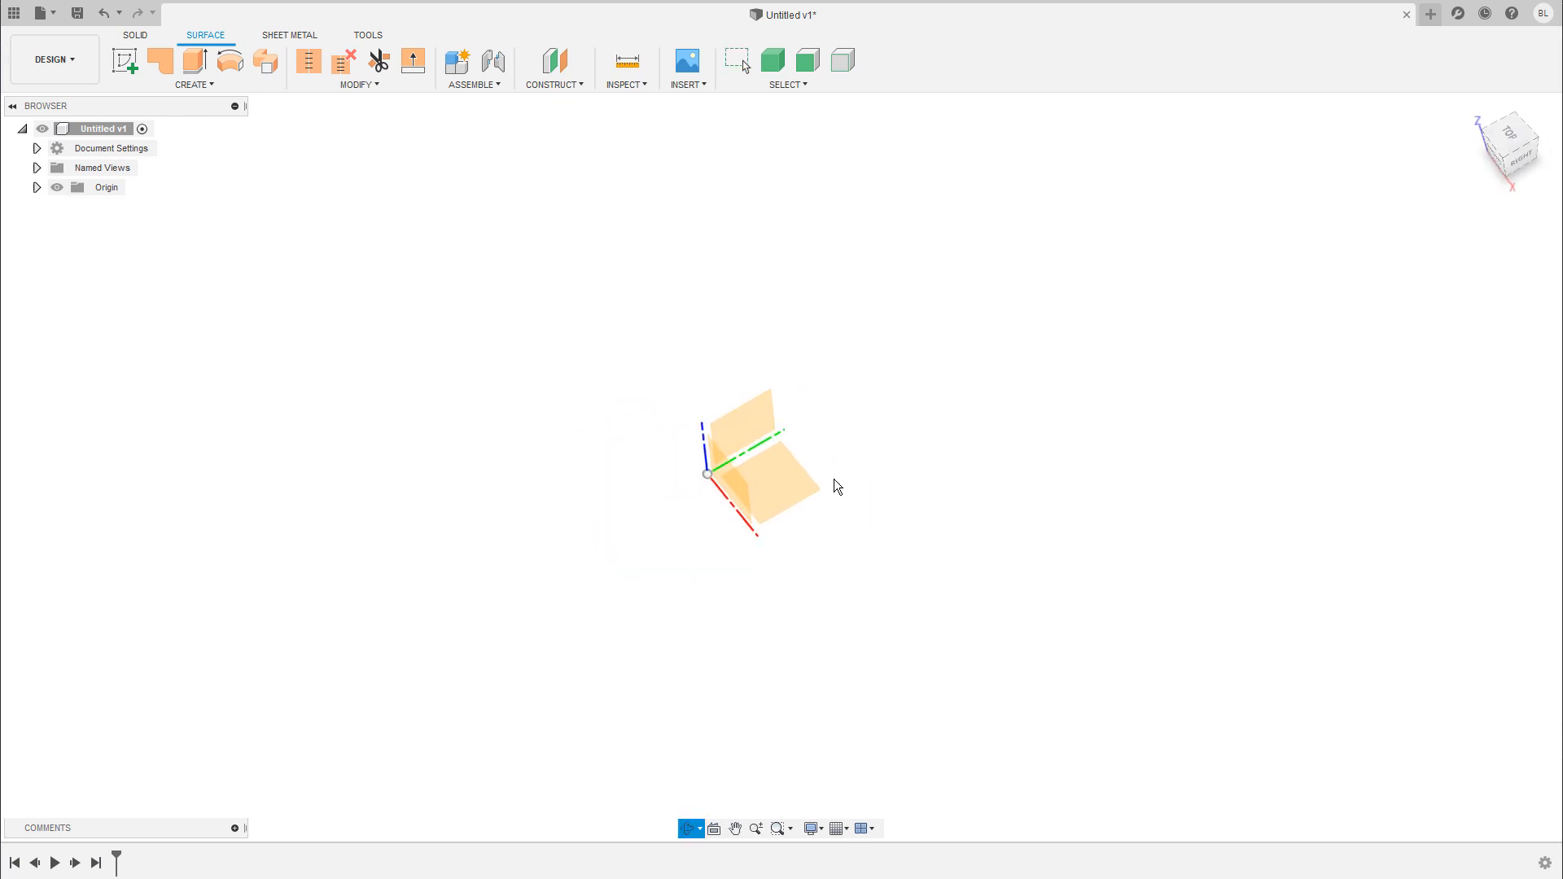
left_click(798, 487)
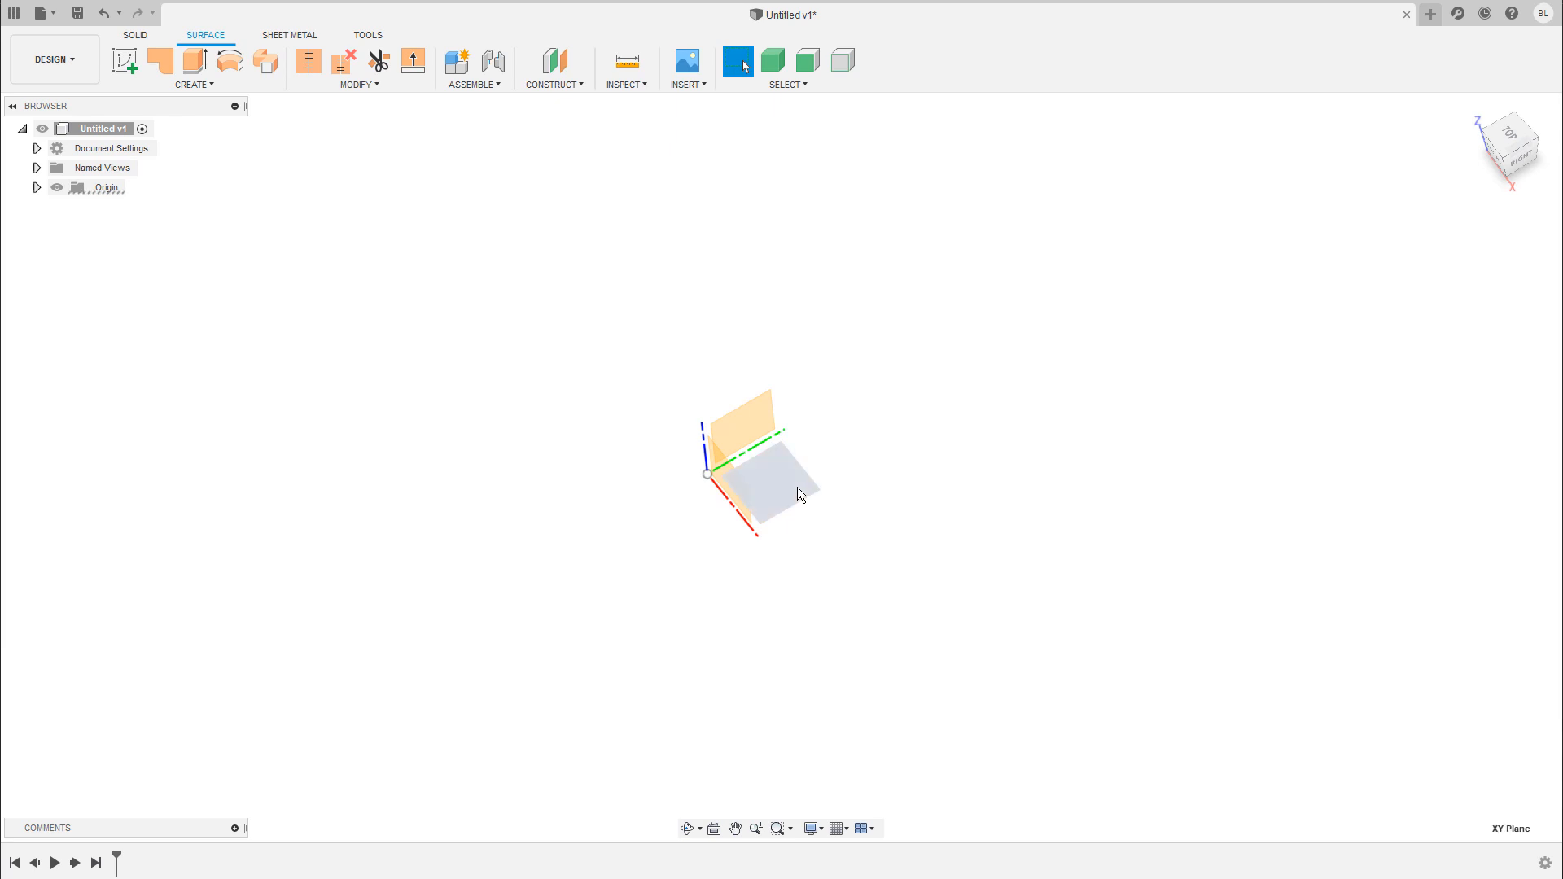
right_click(793, 485)
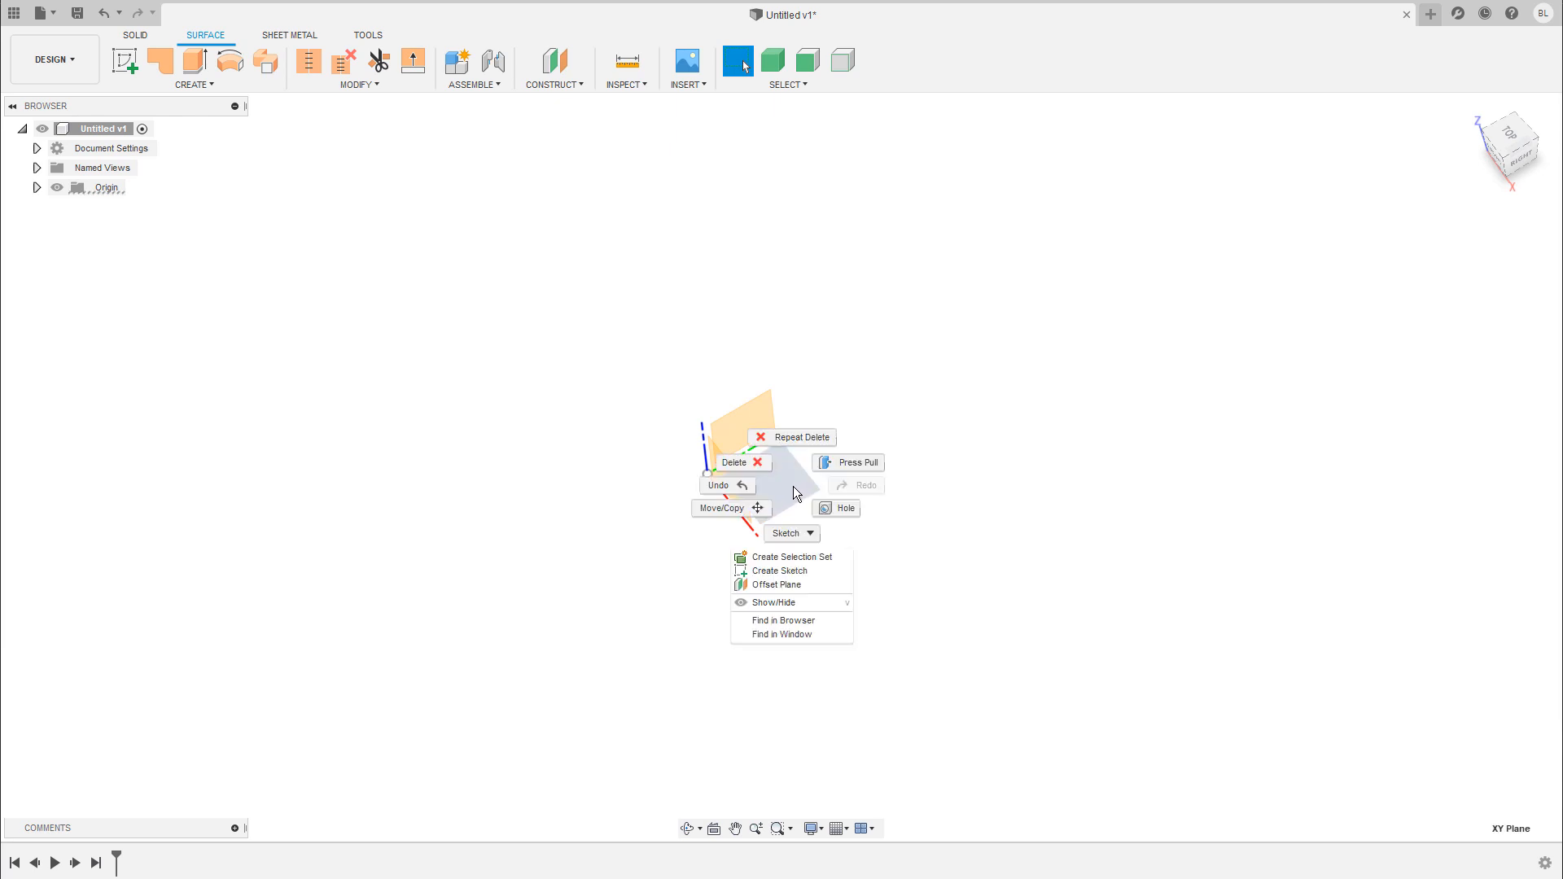
left_click(788, 573)
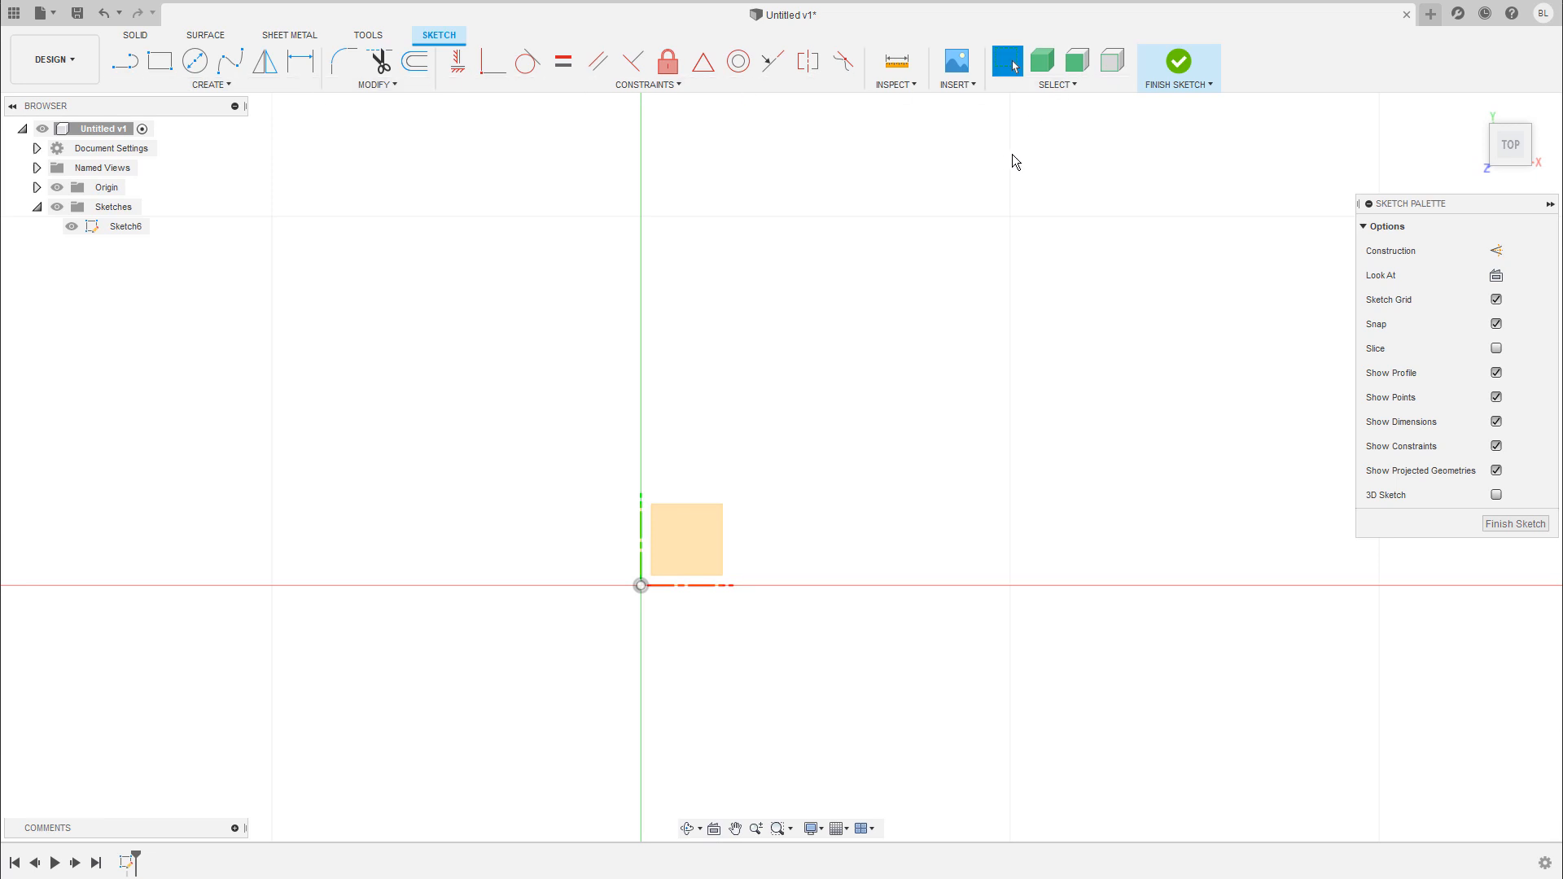
- Finish the empty sketch without drawing anything and delete it
middle_click_drag(1117, 259, 1047, 178, "shift")
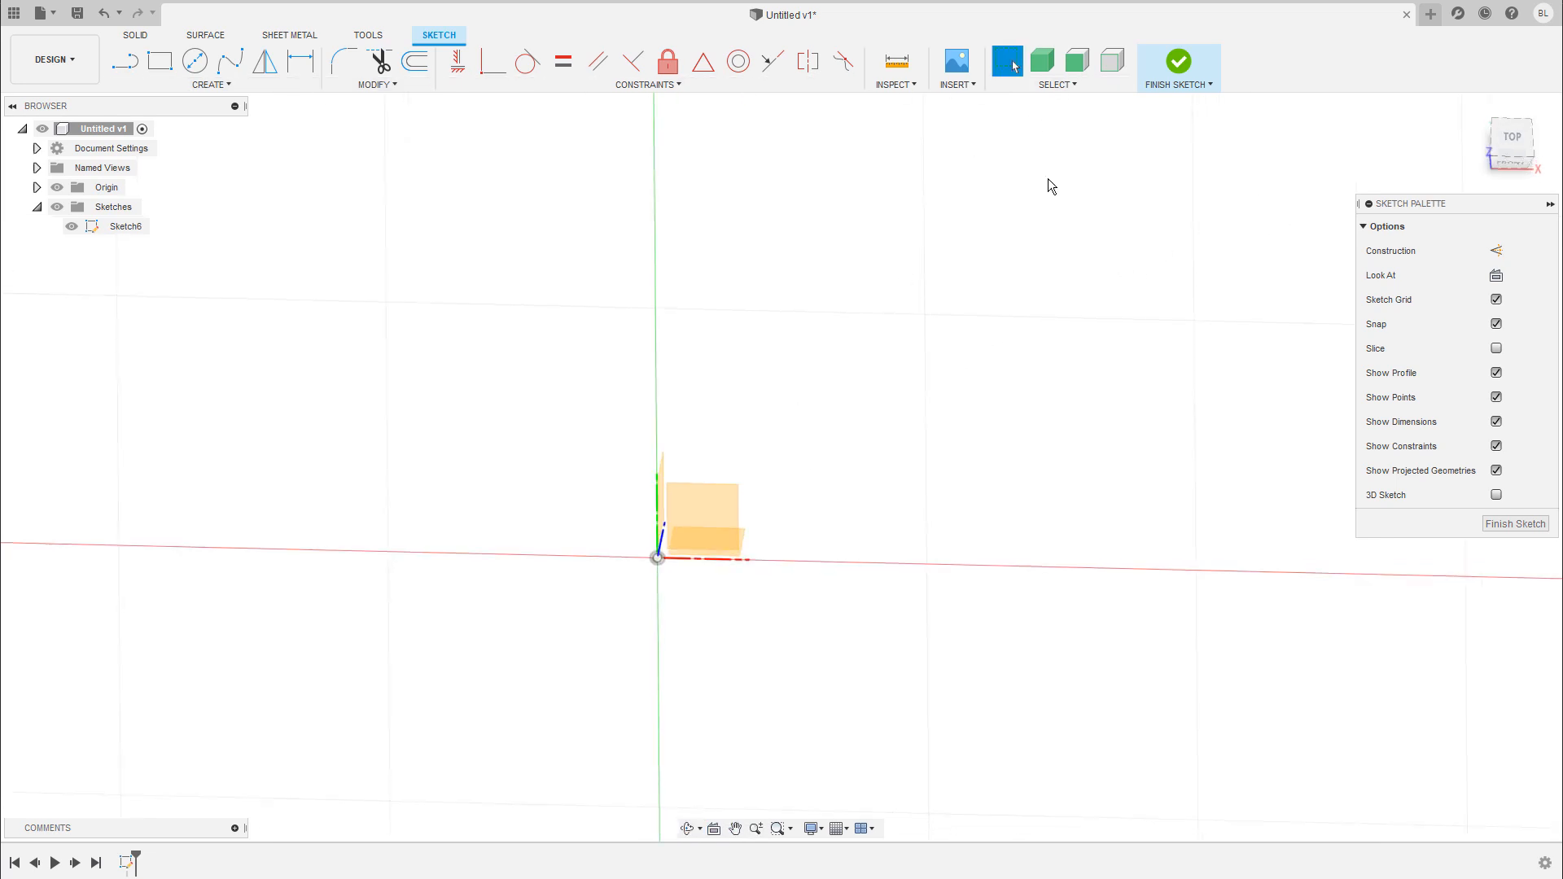
left_click(1180, 65)
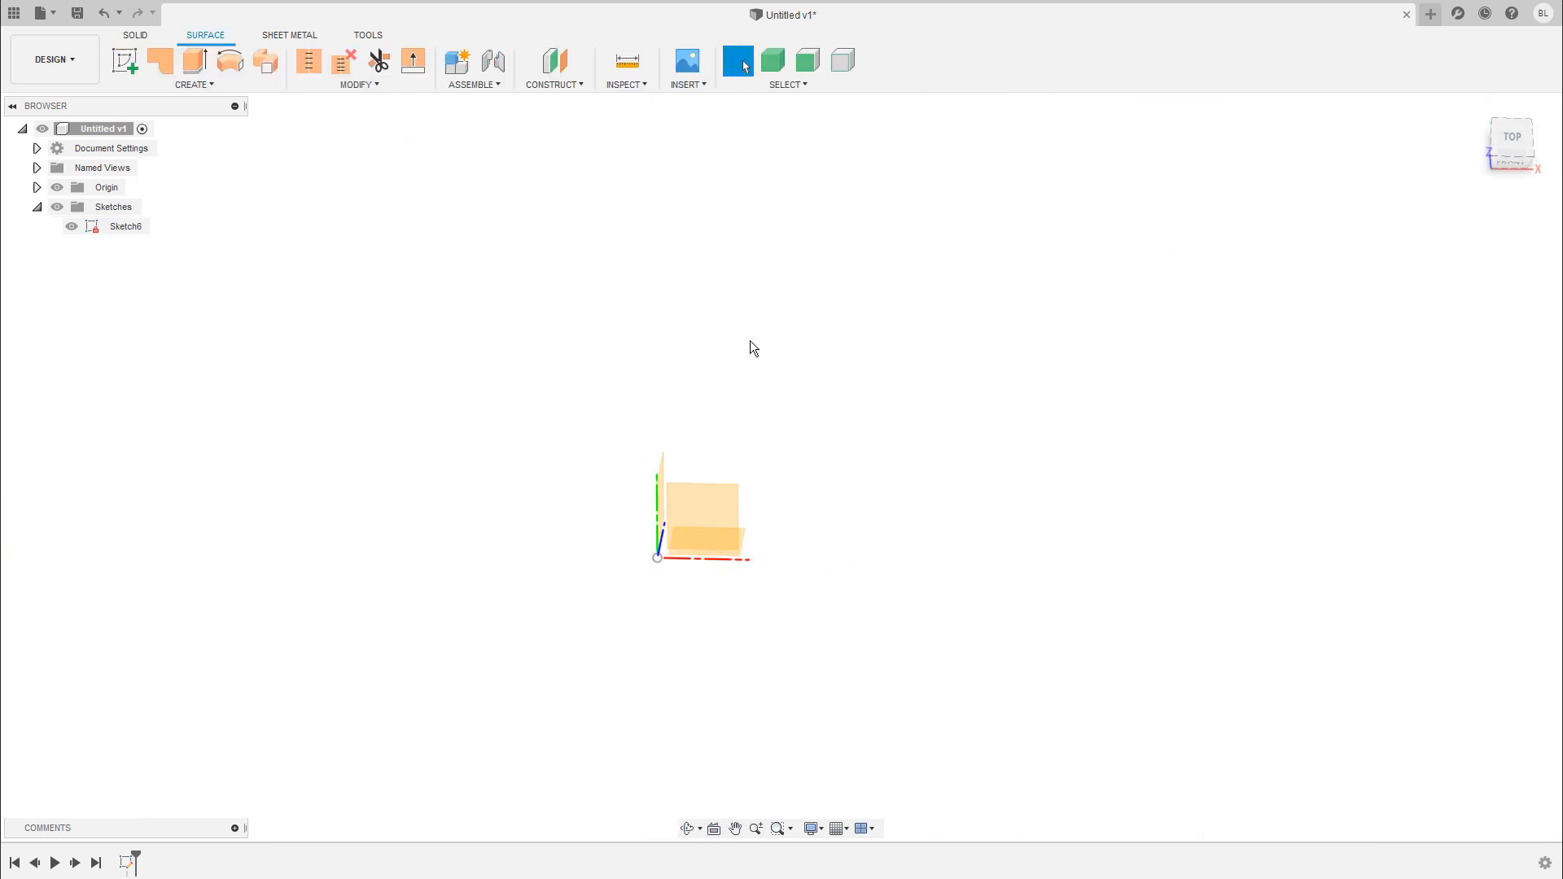
left_click(125, 229)
key("Delete")
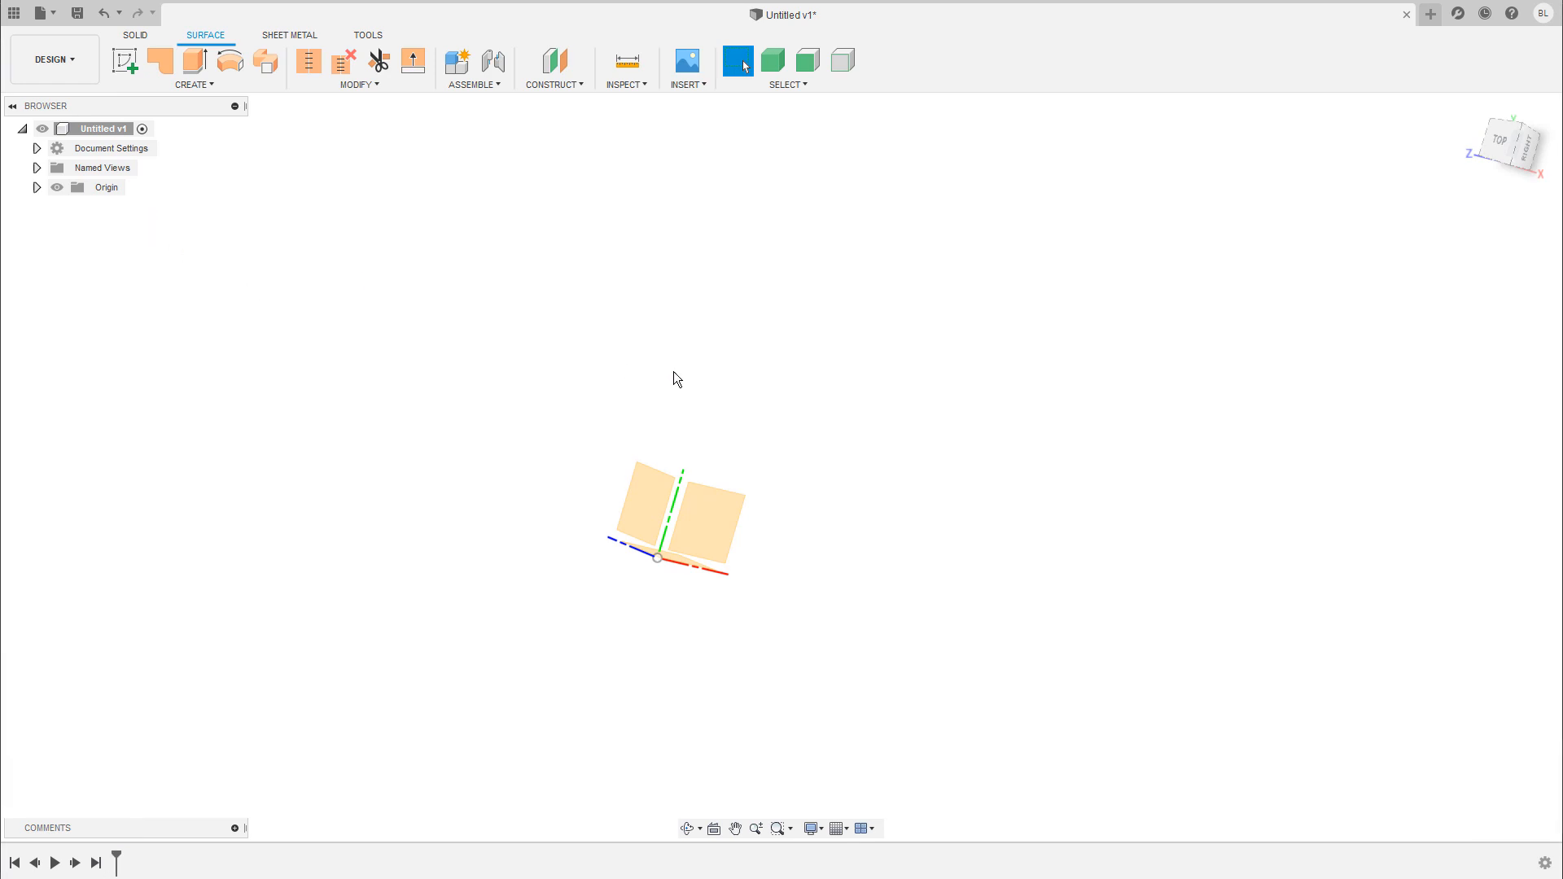
- Draw a 2-point rectangle on the XY plane, up and to the right of the origin, and finish the sketch
mouse_move(672, 371)
middle_mouse_down("shift")
mouse_move(726, 430)
mouse_move(817, 370)
middle_mouse_up("shift")
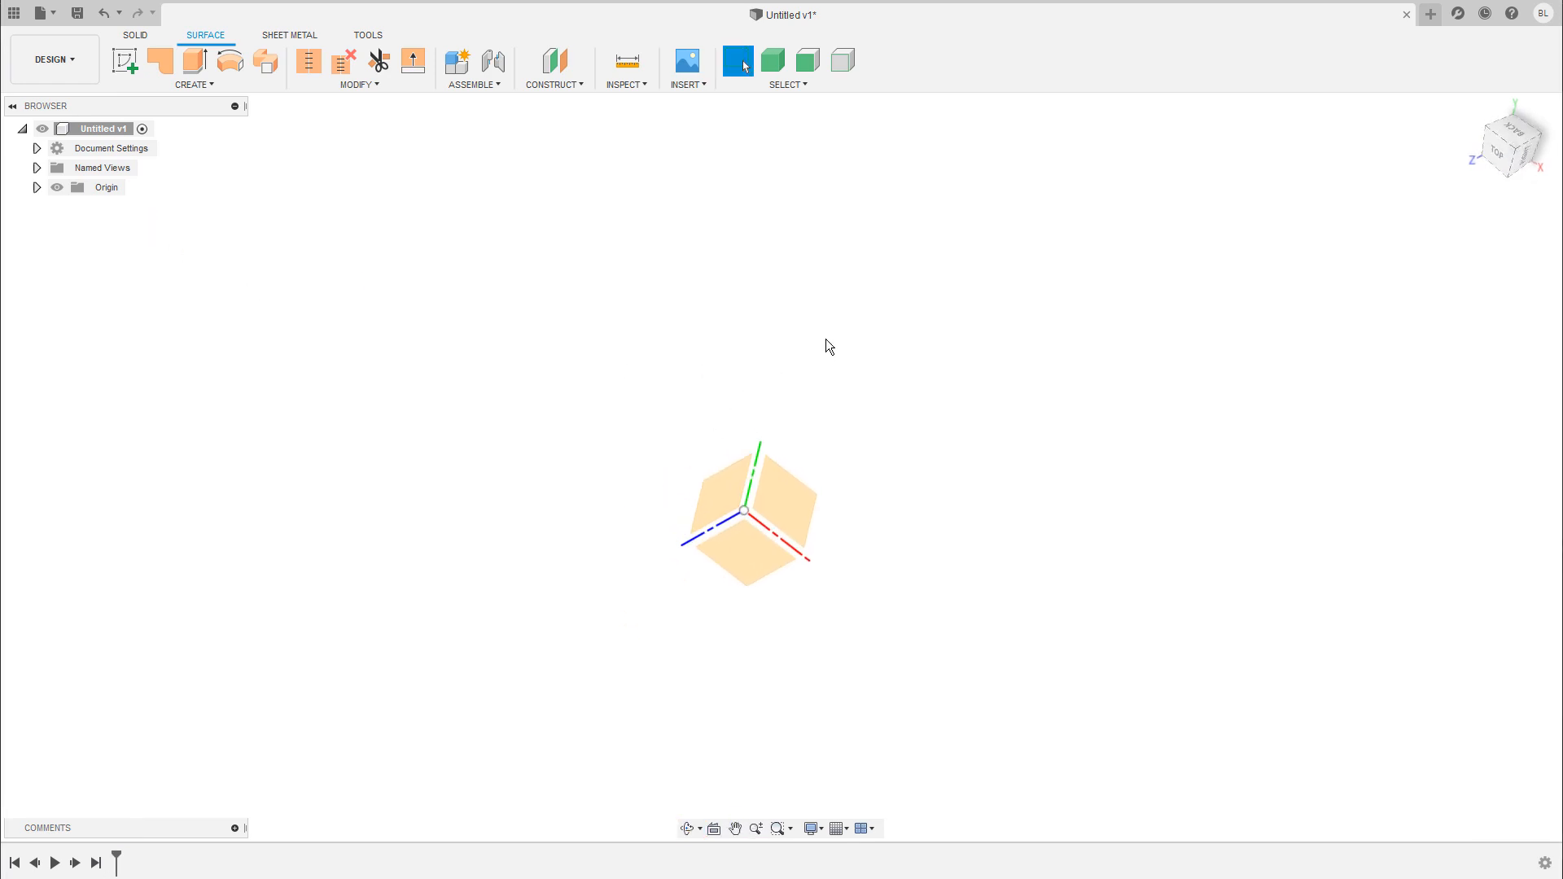
right_click(568, 428)
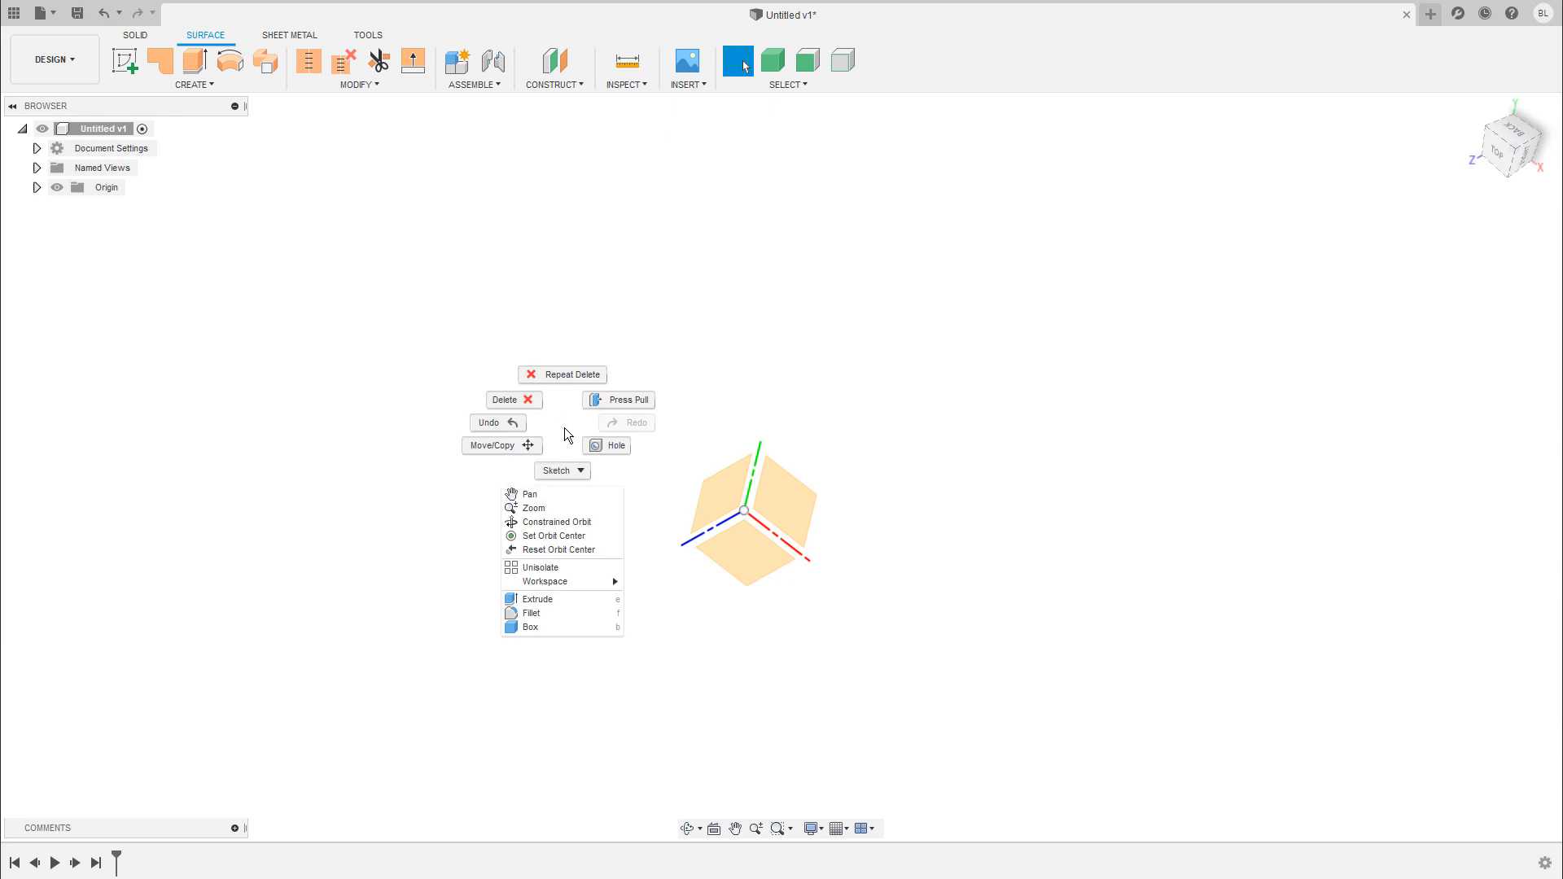
left_click(562, 470)
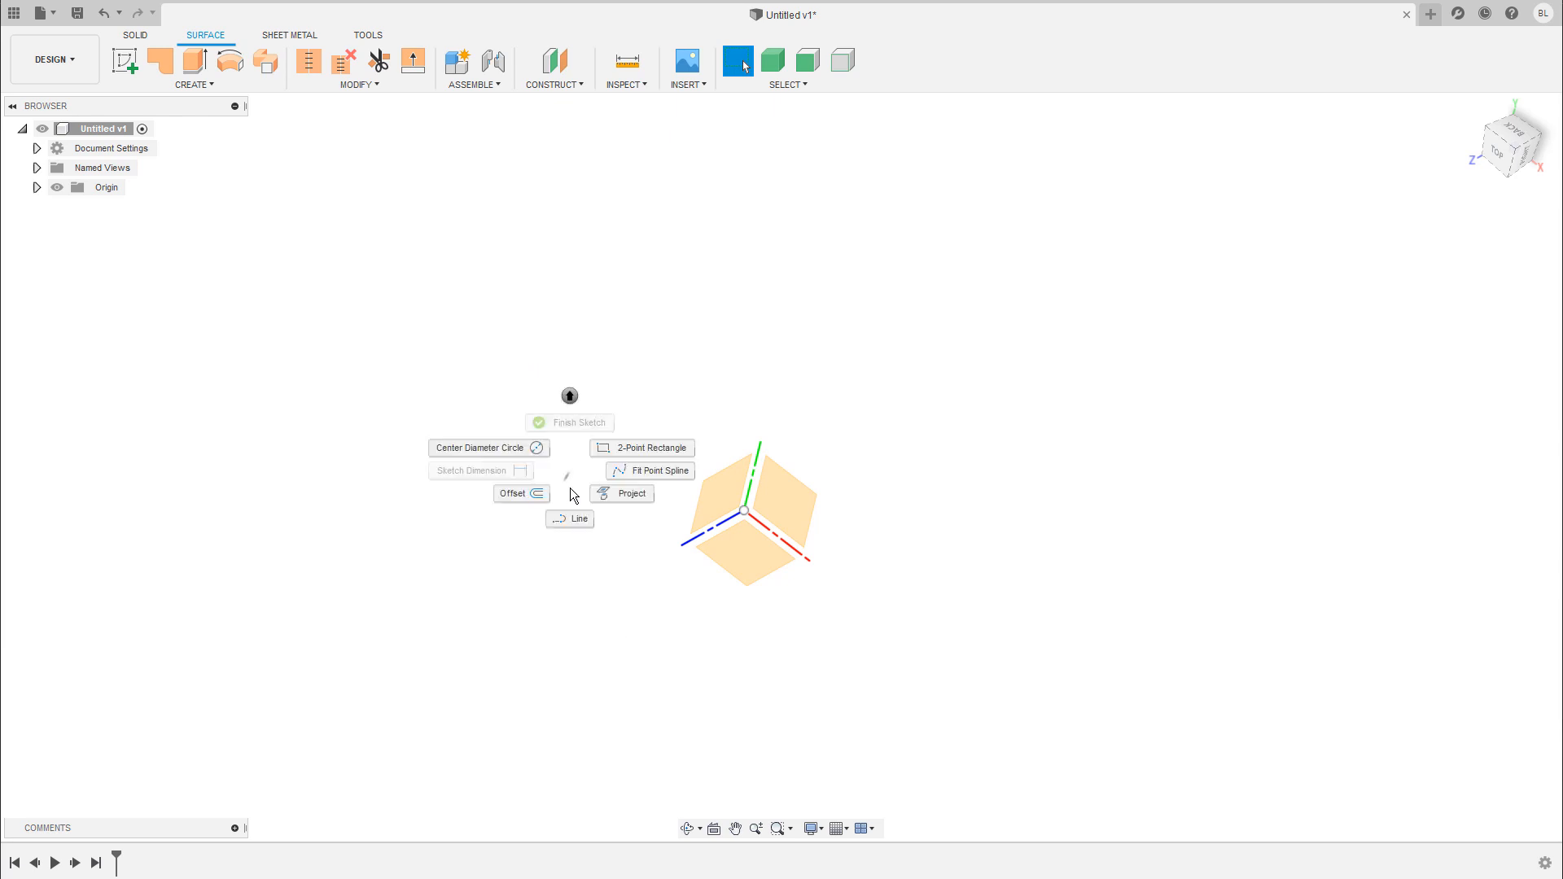
left_click(653, 447)
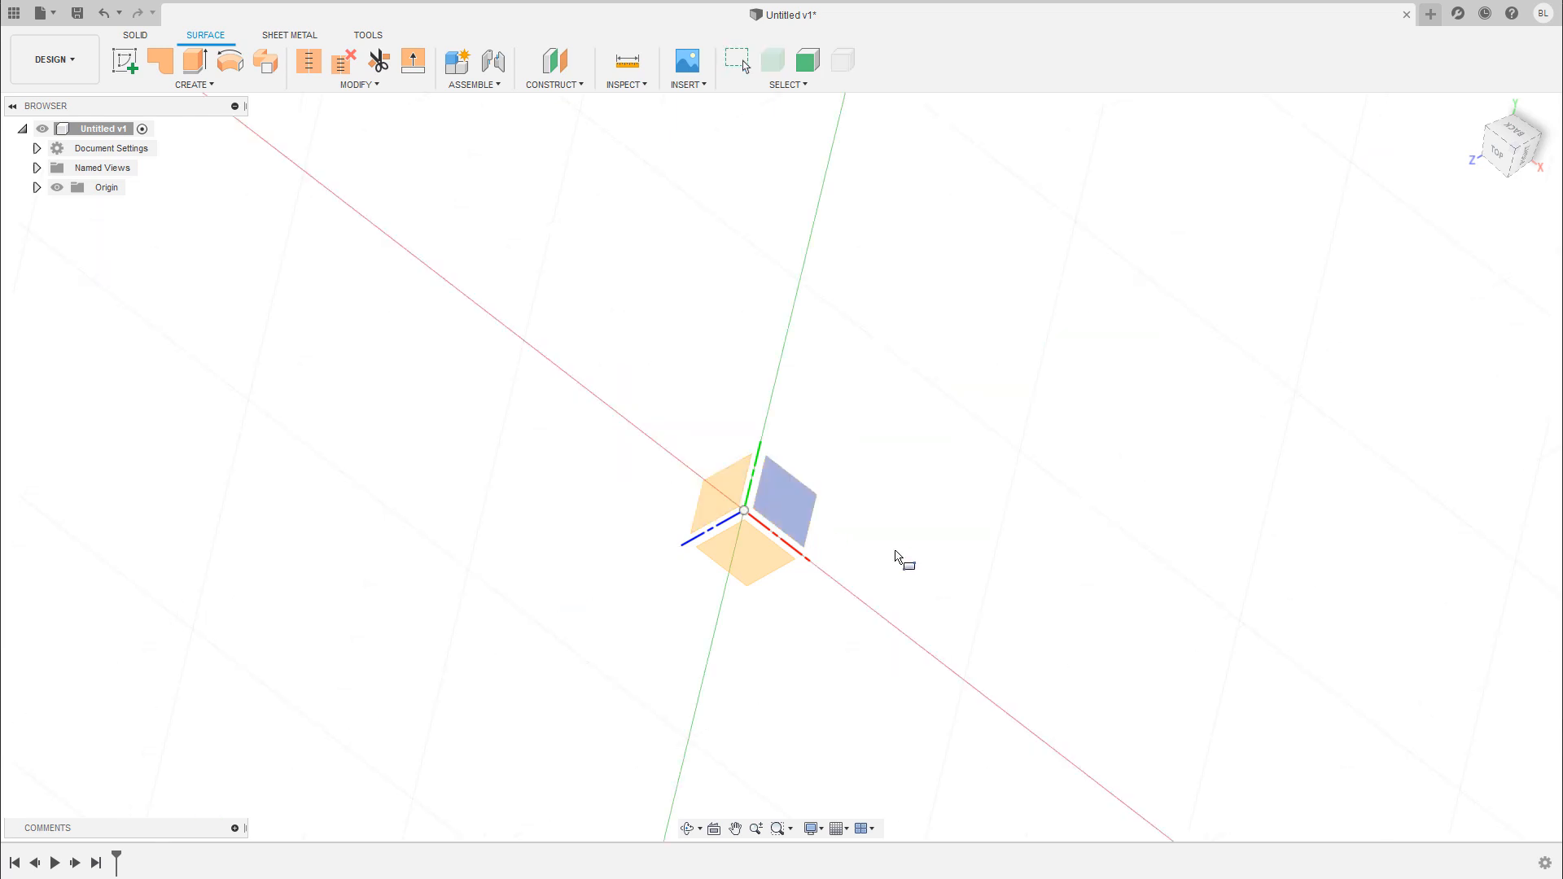
left_click(814, 509)
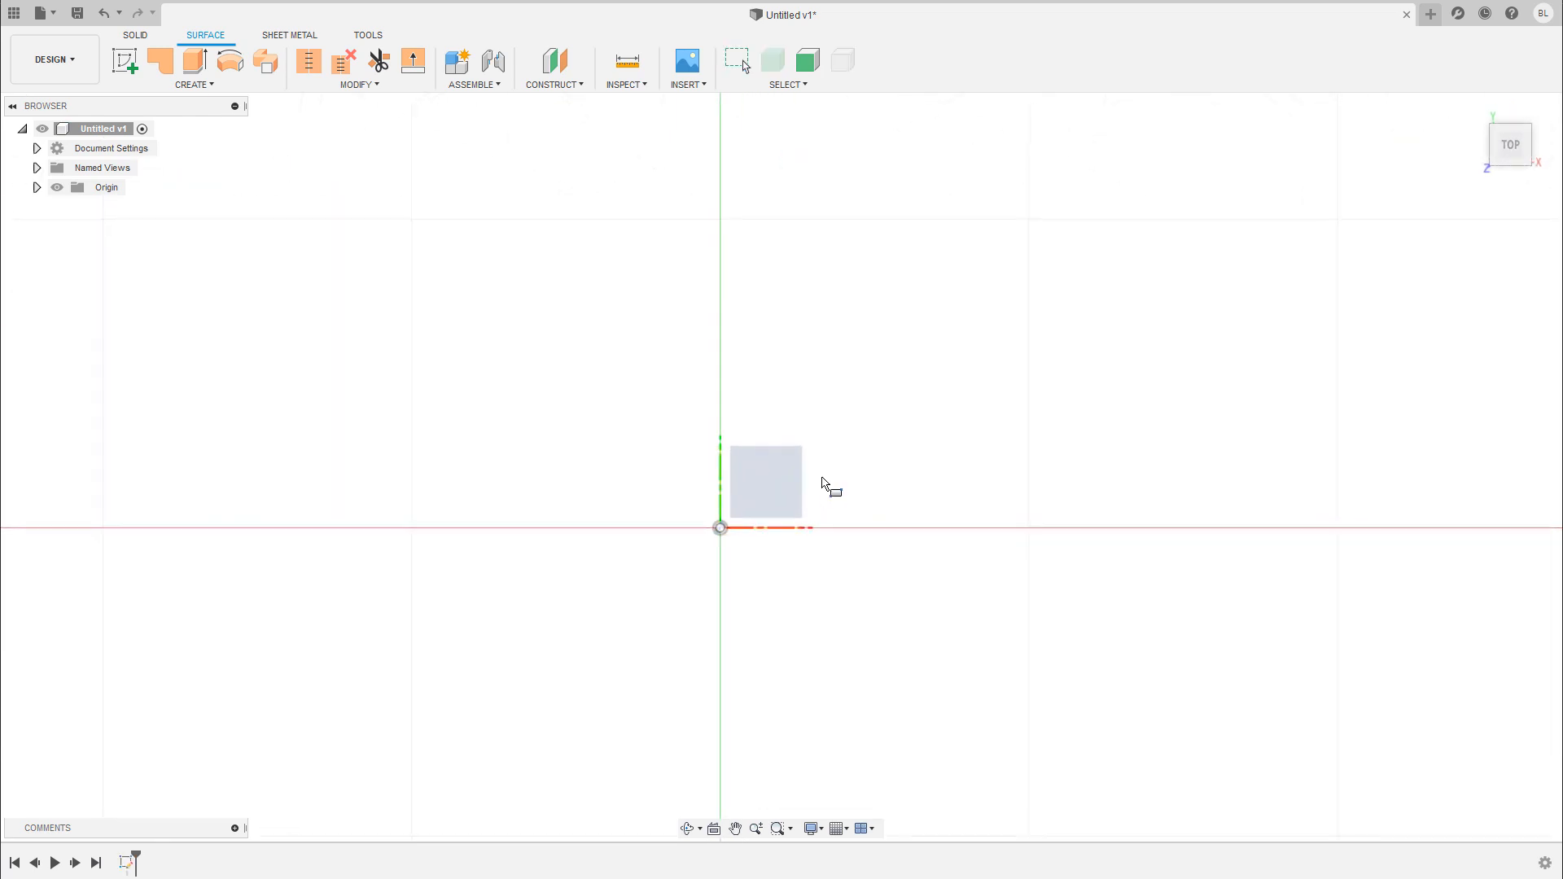
left_click(769, 317)
left_click(973, 479)
left_click(1202, 75)
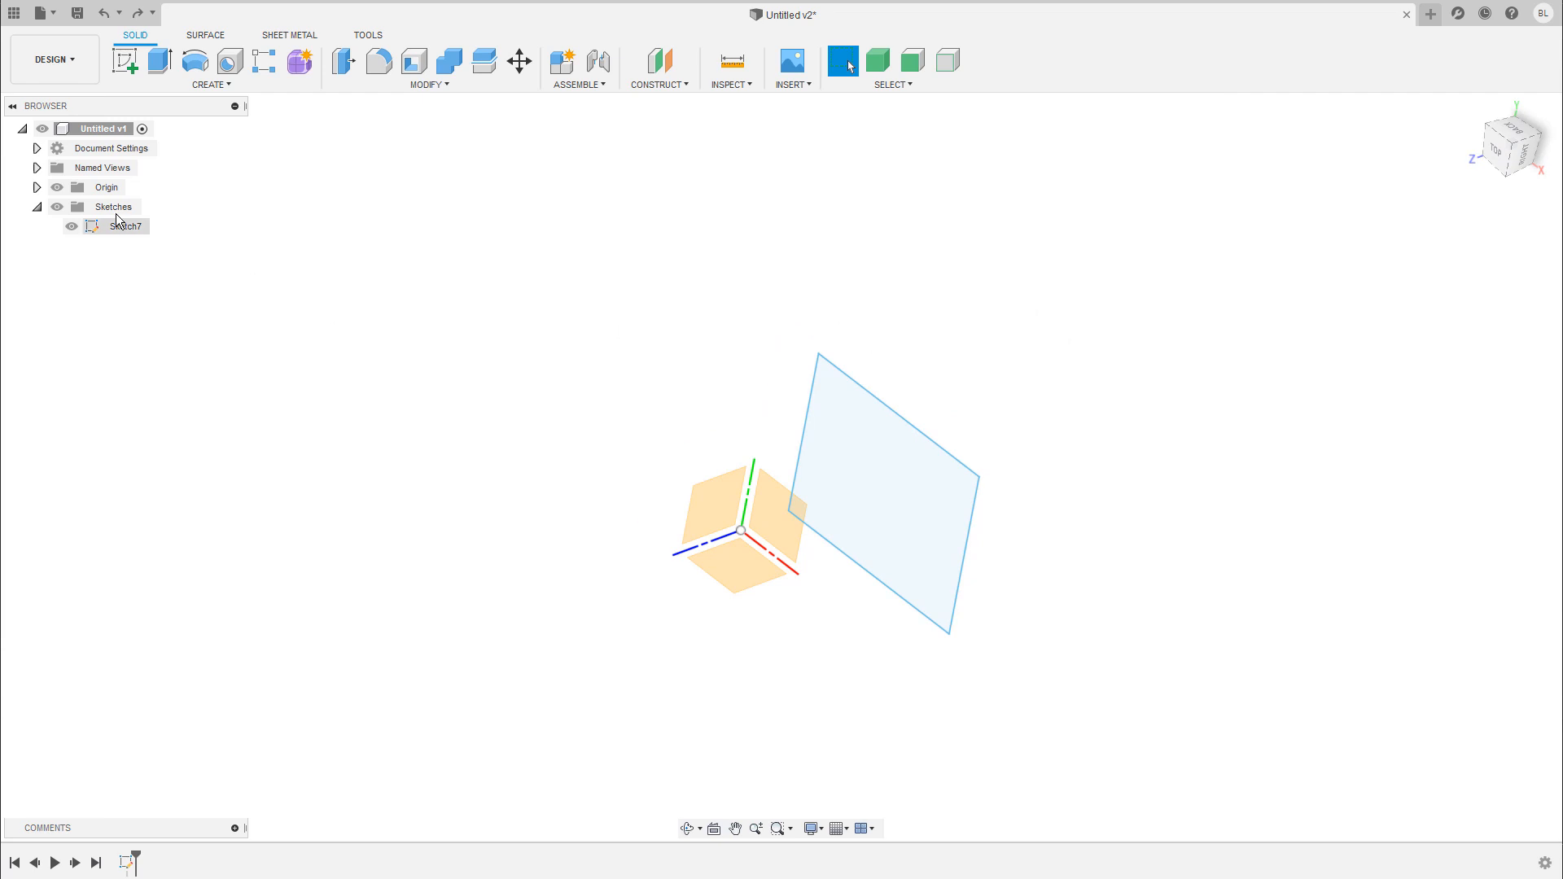
- Delete the newly drawn 2-point rectangle sketch
left_click(130, 228)
key("Delete")
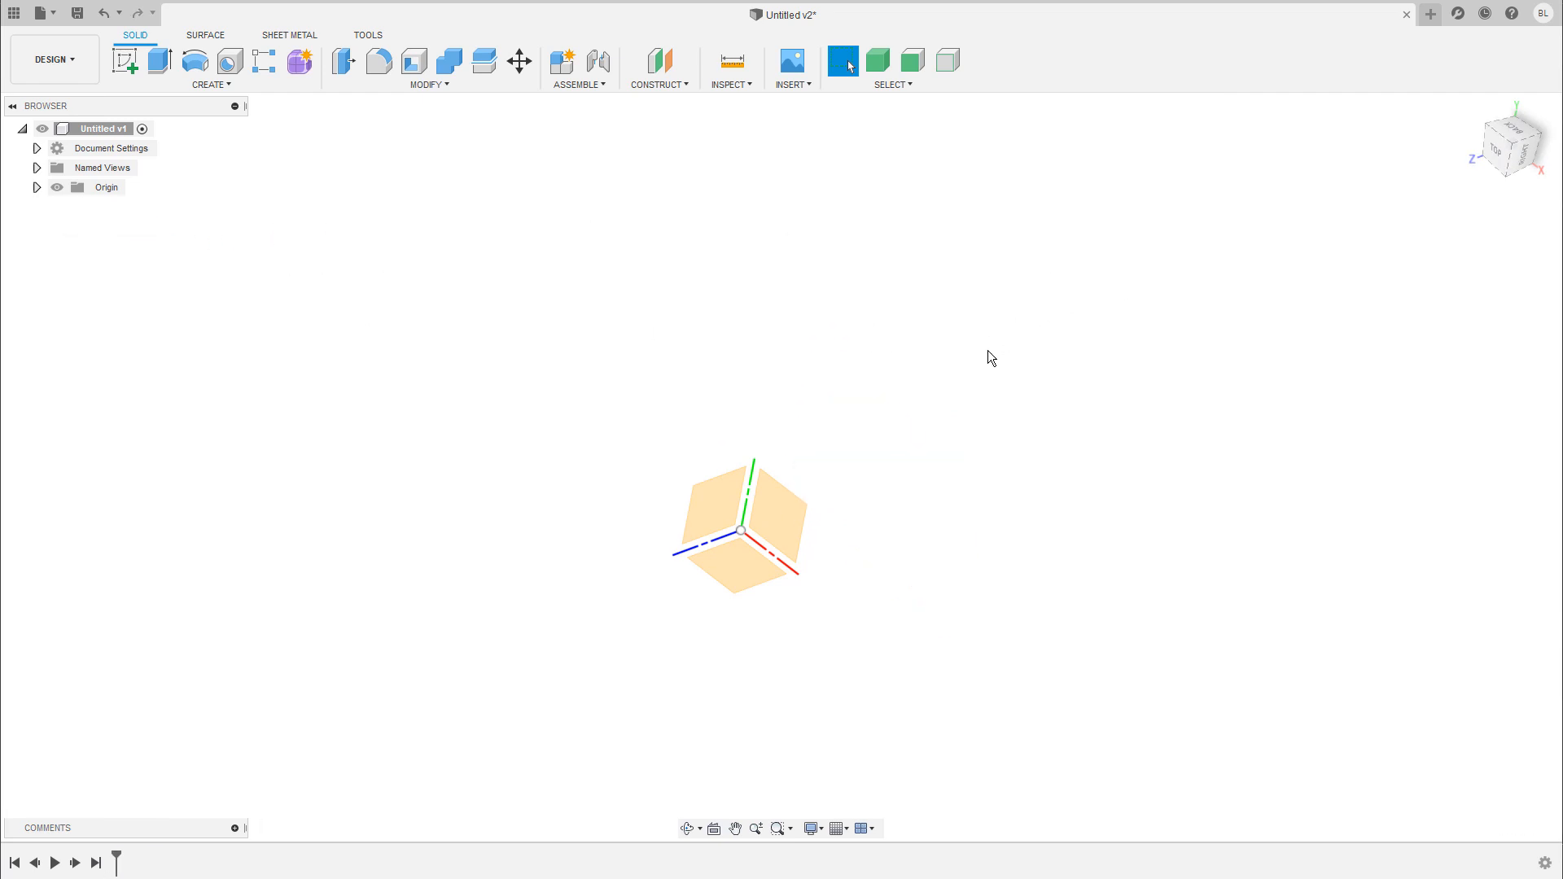
- Create a box as a new body on the XY plane, about 63 mm by 62 mm, with its height extended upward
left_click(215, 85)
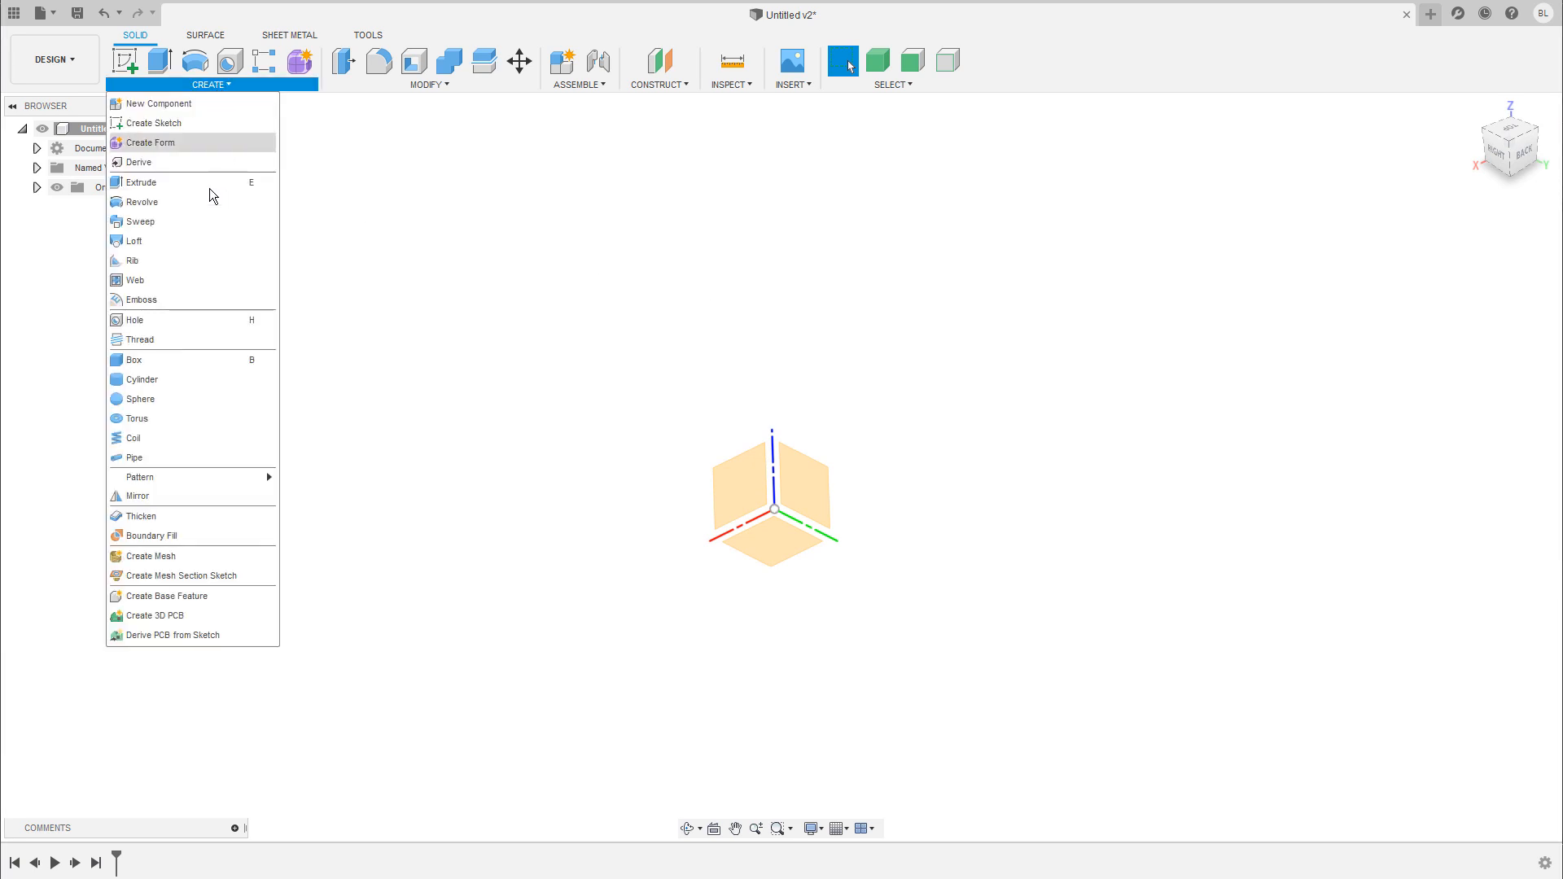
left_click(174, 363)
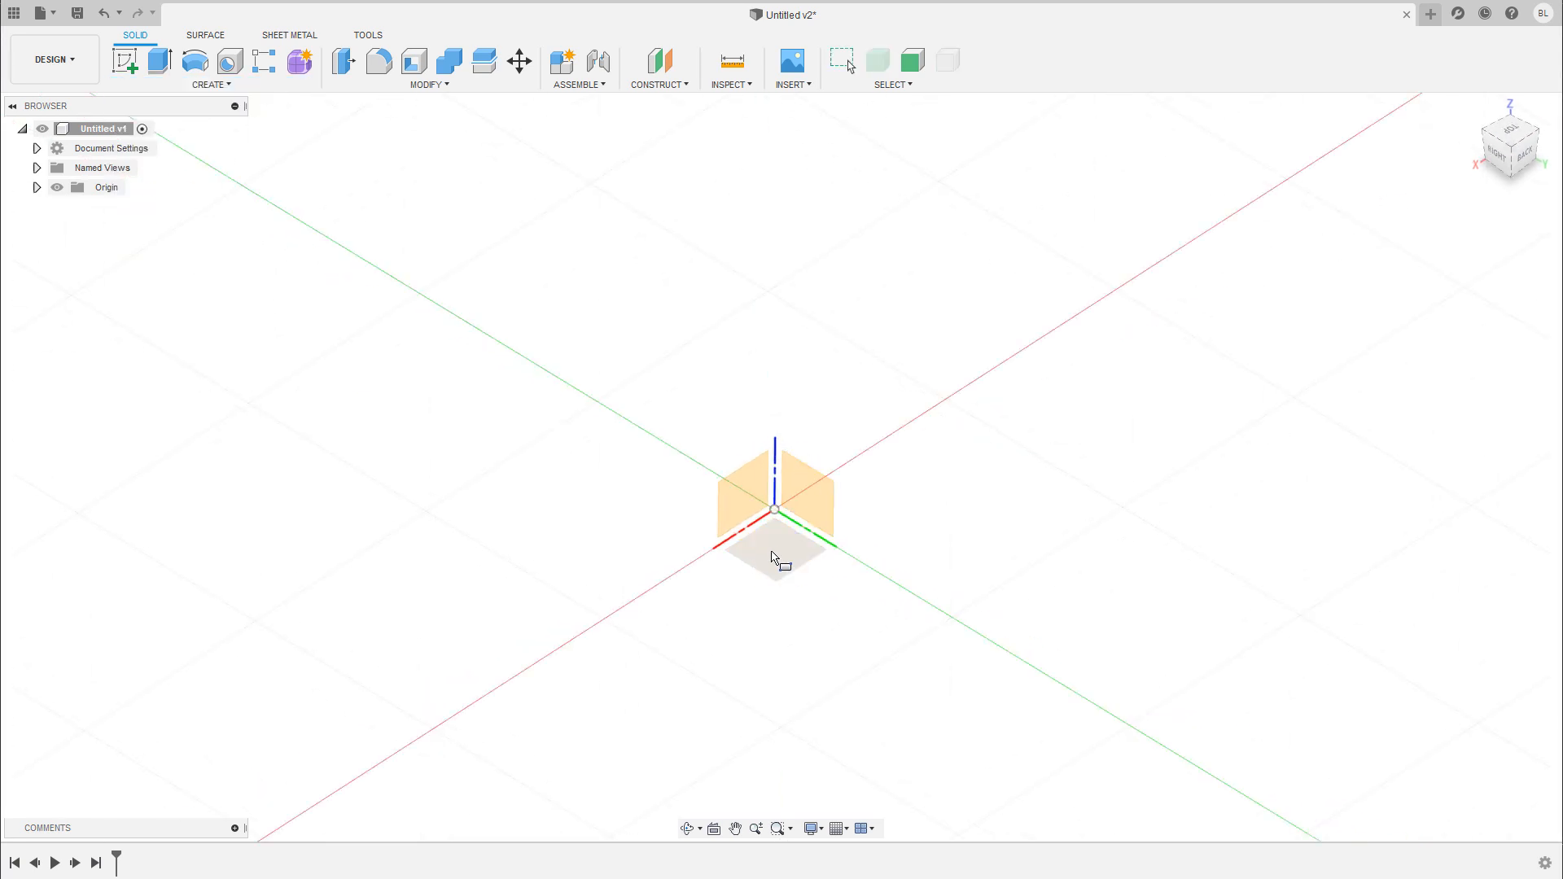
left_click(774, 559)
left_click(795, 535)
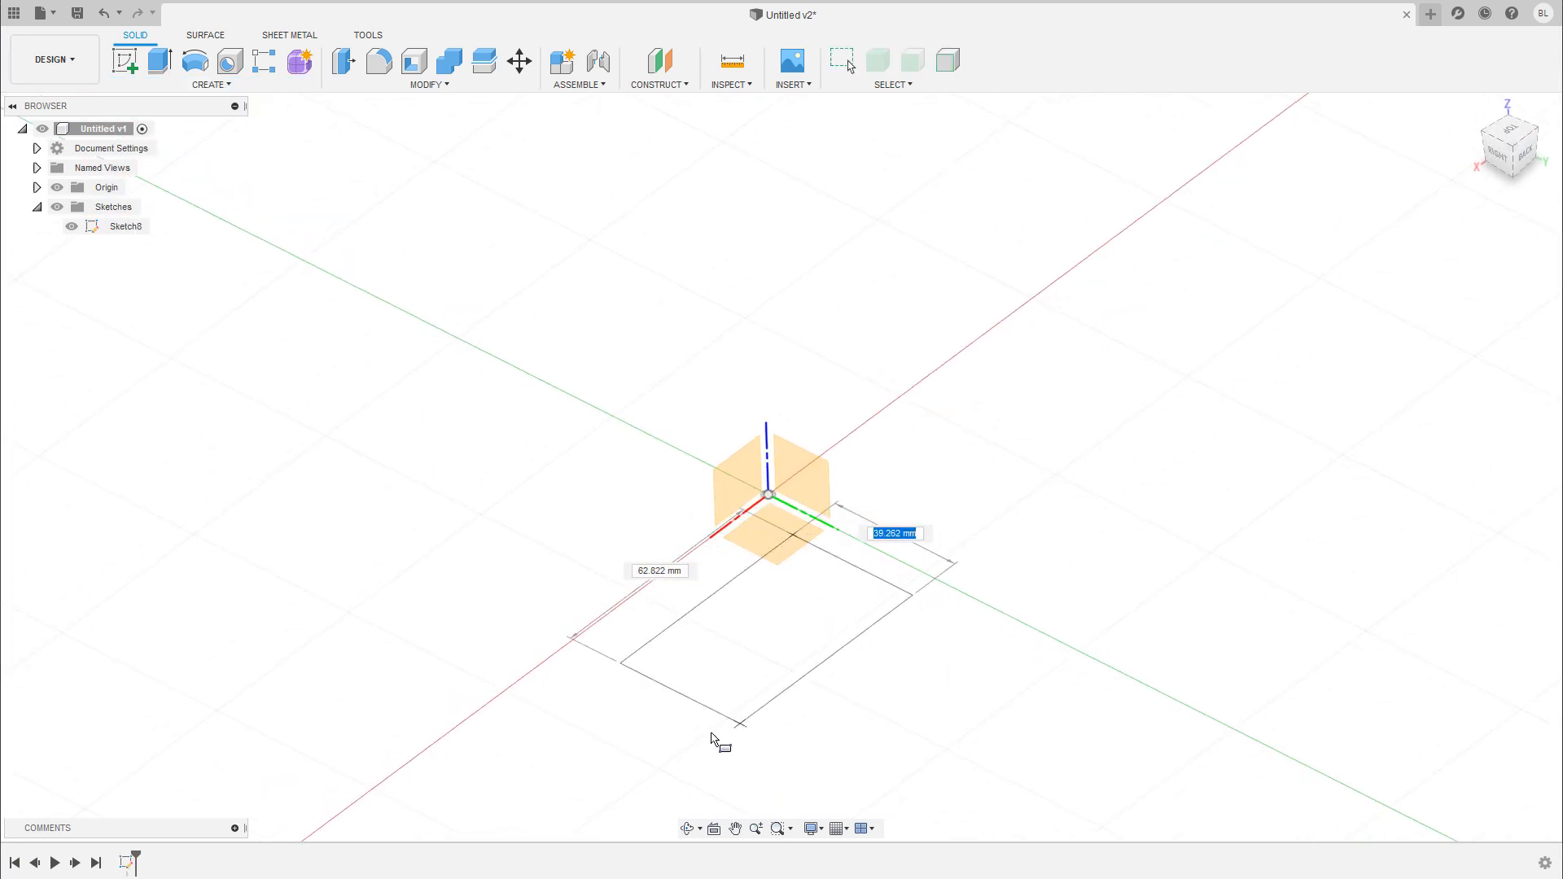
left_click(831, 750)
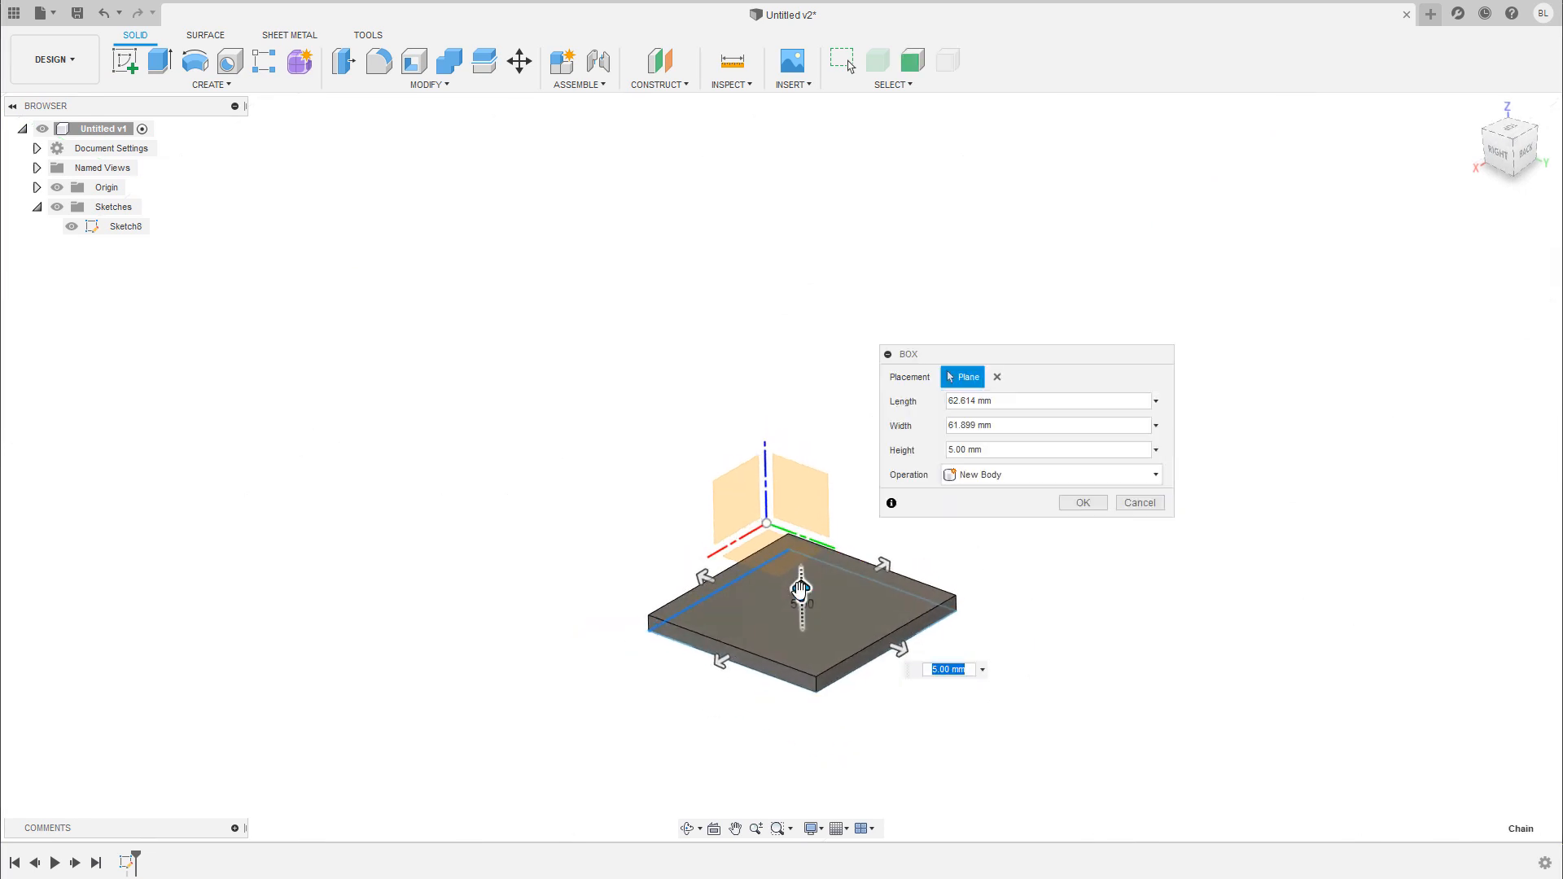
left_click_drag(800, 587, 799, 352)
left_click(1075, 504)
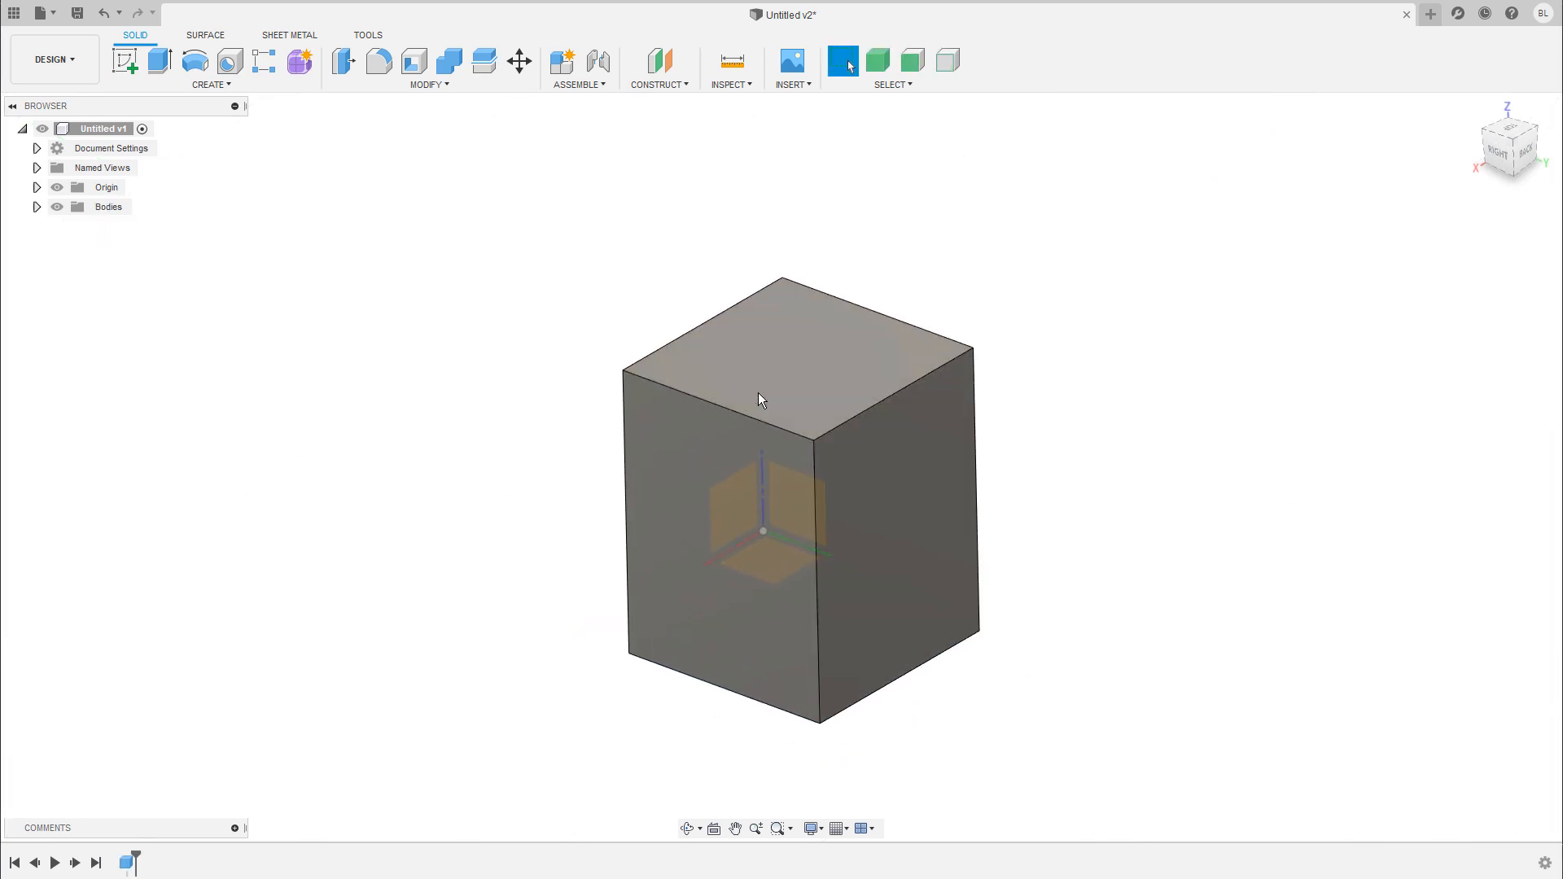
- Chamfer the top edge of the box's right face deeply enough to form a large sloped face
left_click(752, 418)
right_click(749, 418)
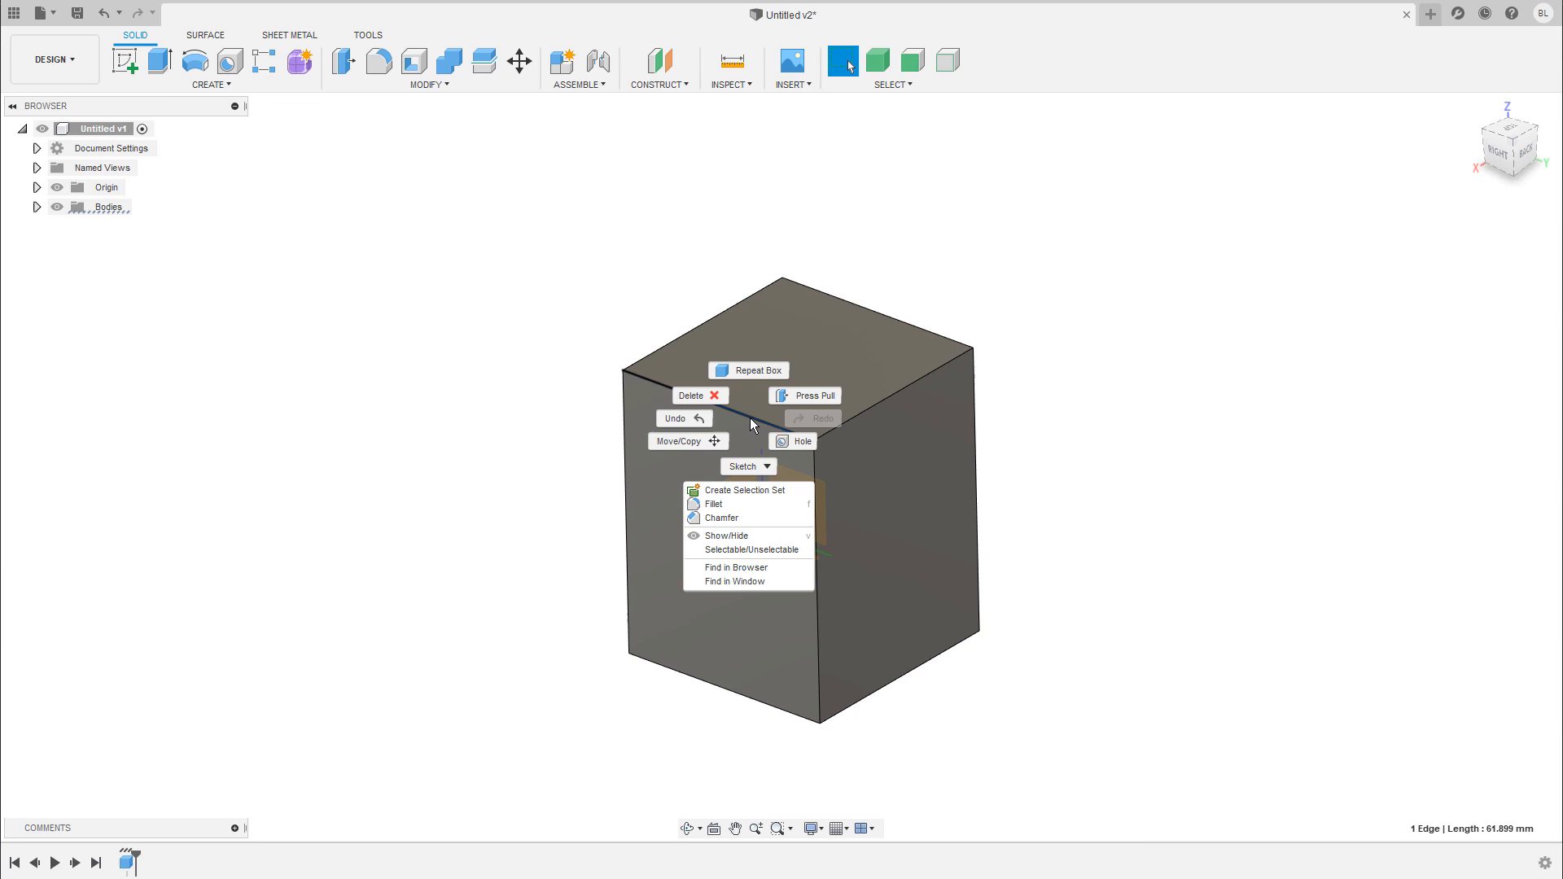
left_click(744, 521)
left_click_drag(733, 392, 783, 476)
left_click(1083, 478)
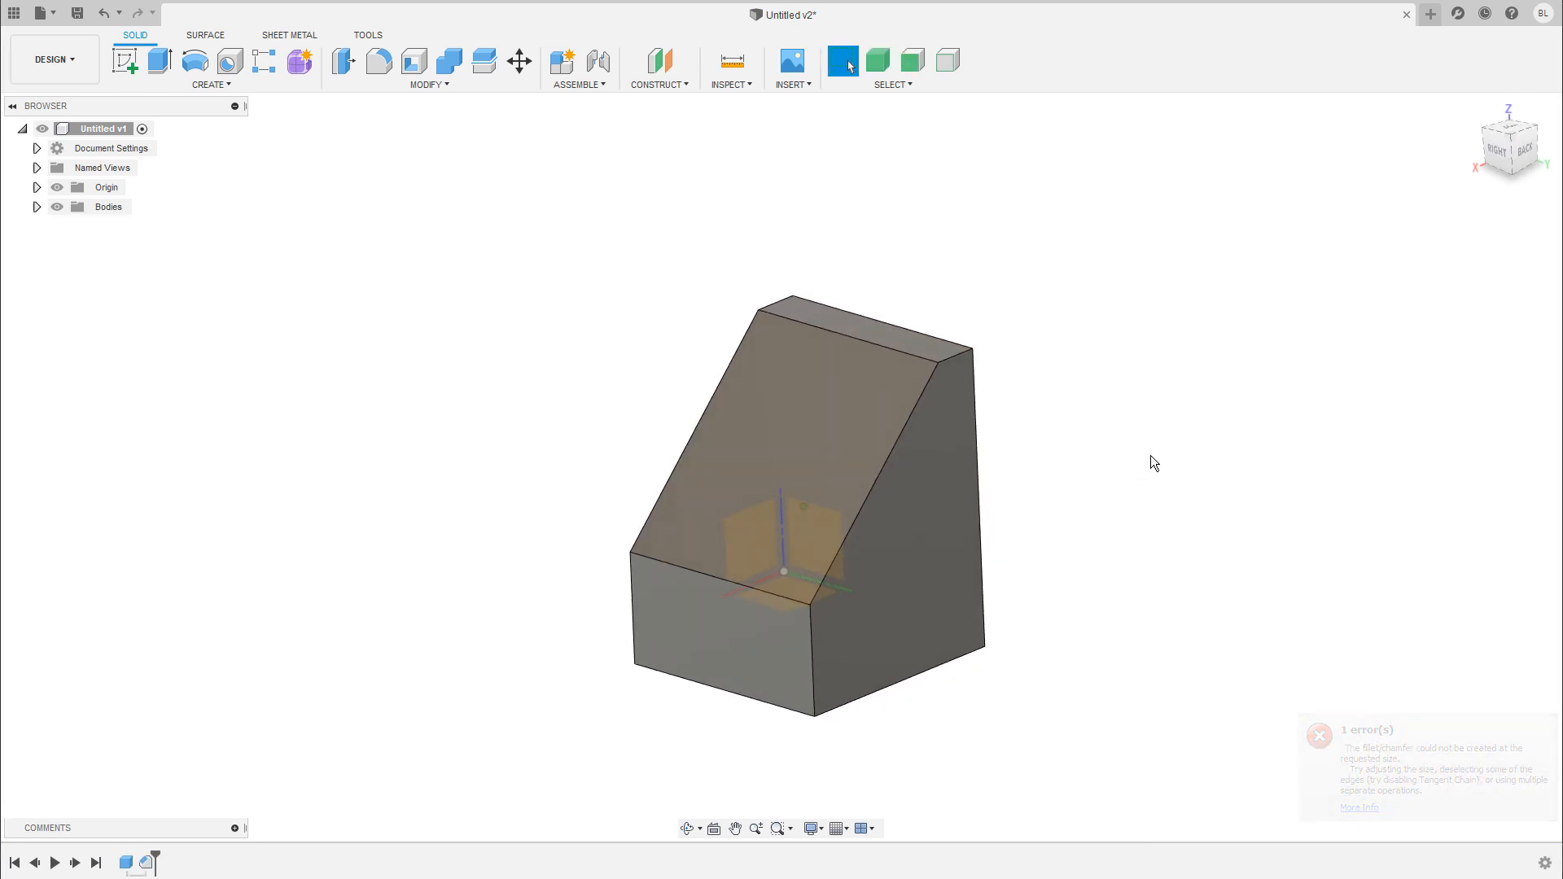
- Hide the origin planes and axes
left_click(56, 189)
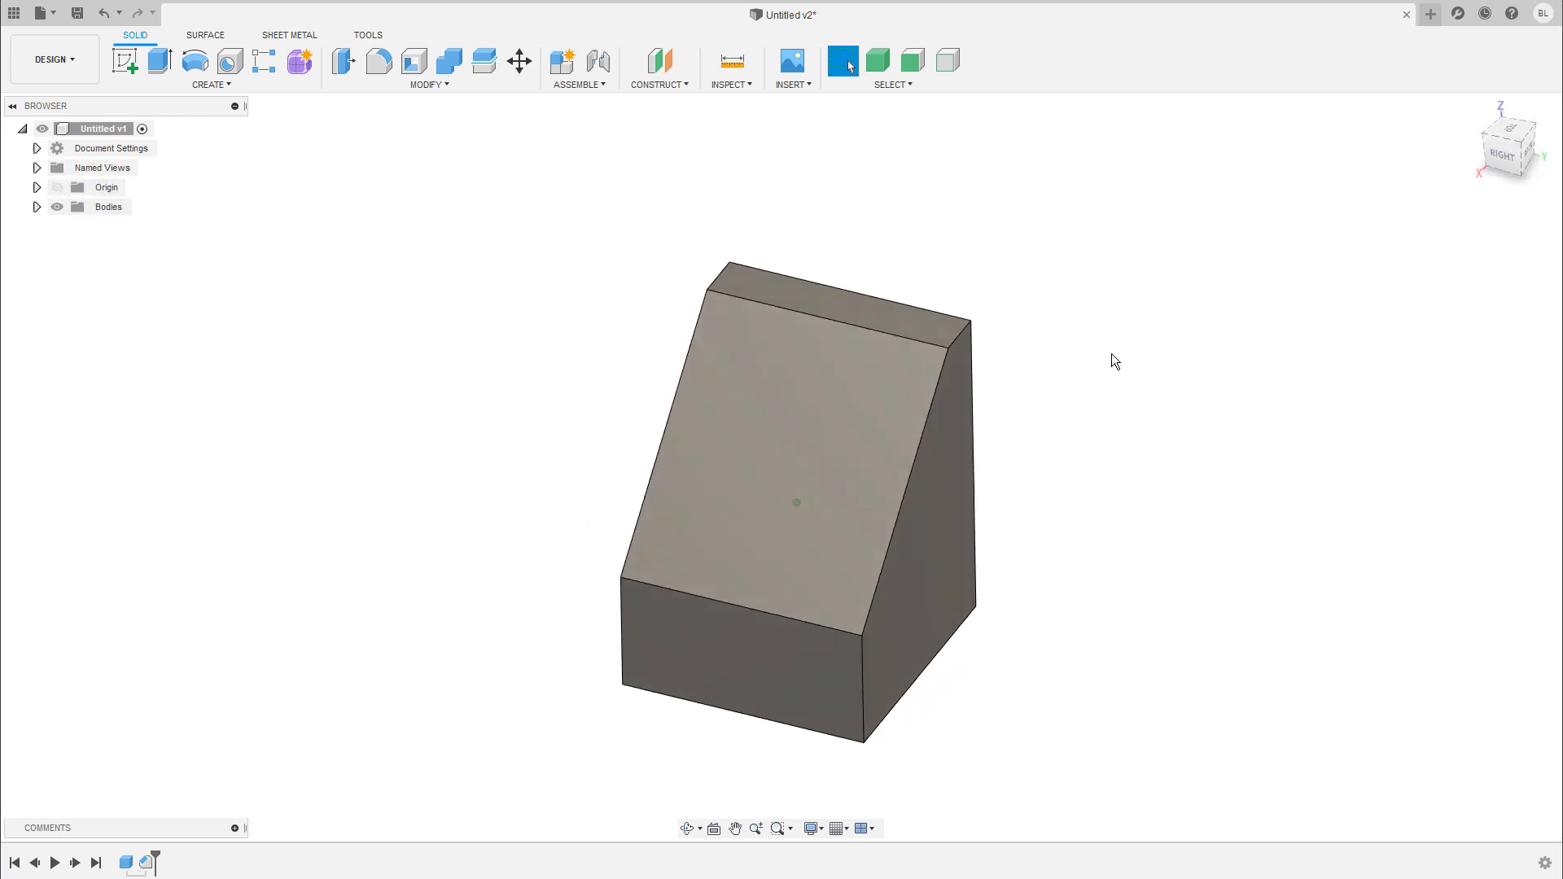
- Create a new sketch directly on the chamfered sloped face of the body
left_click(856, 435)
right_click(848, 435)
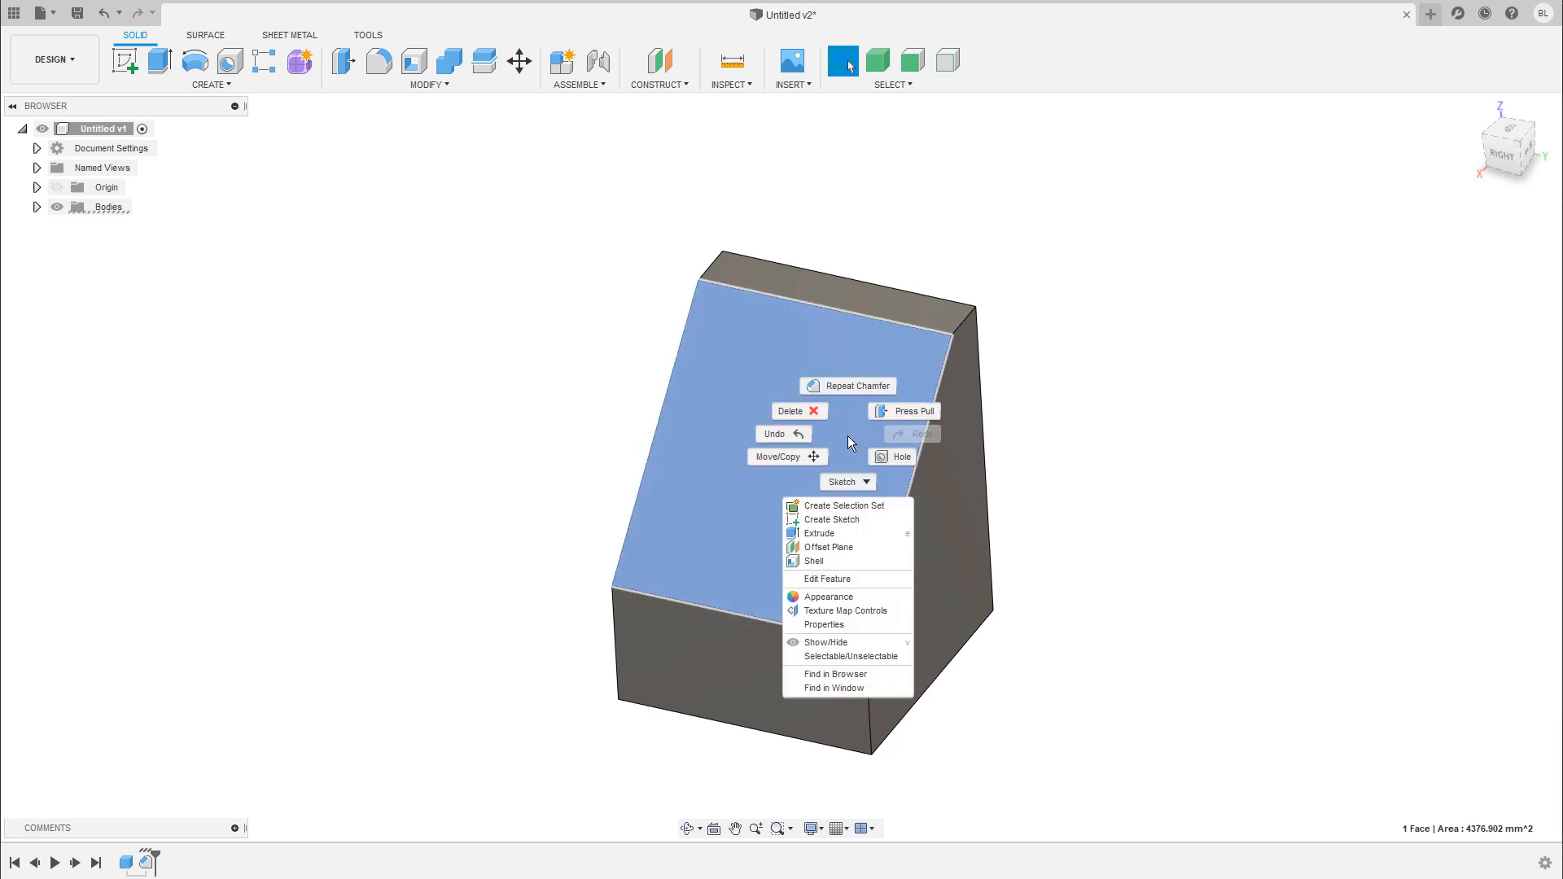
left_click(845, 519)
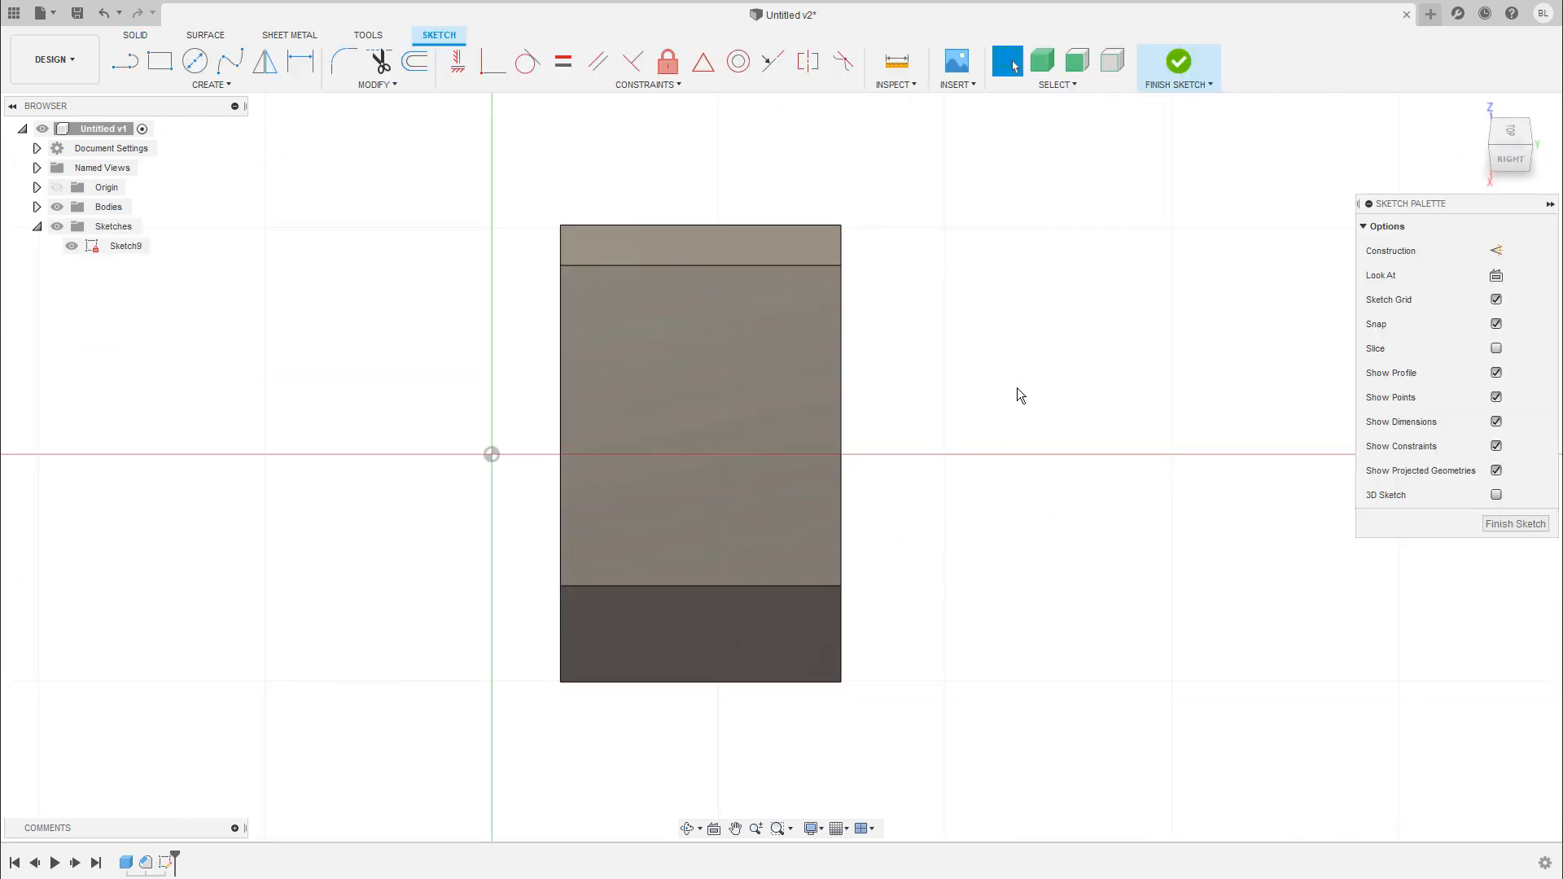
- Draw a 2-point rectangle within the sloped face using the sketch shortcuts, and finish the sketch
key("s")
left_click(1084, 448)
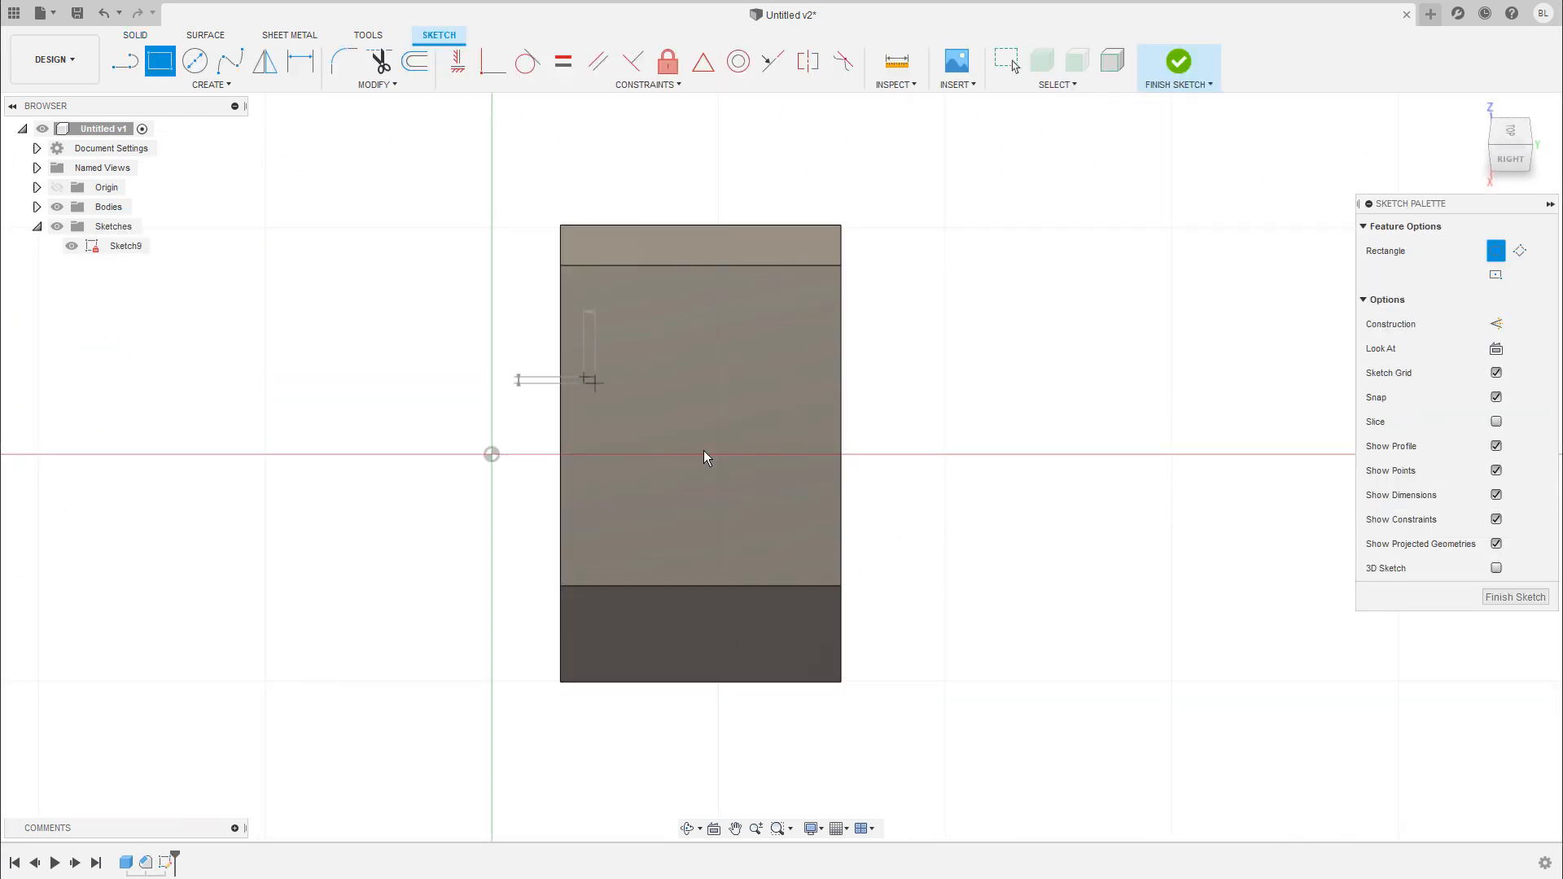
left_click(583, 377)
left_click(811, 505)
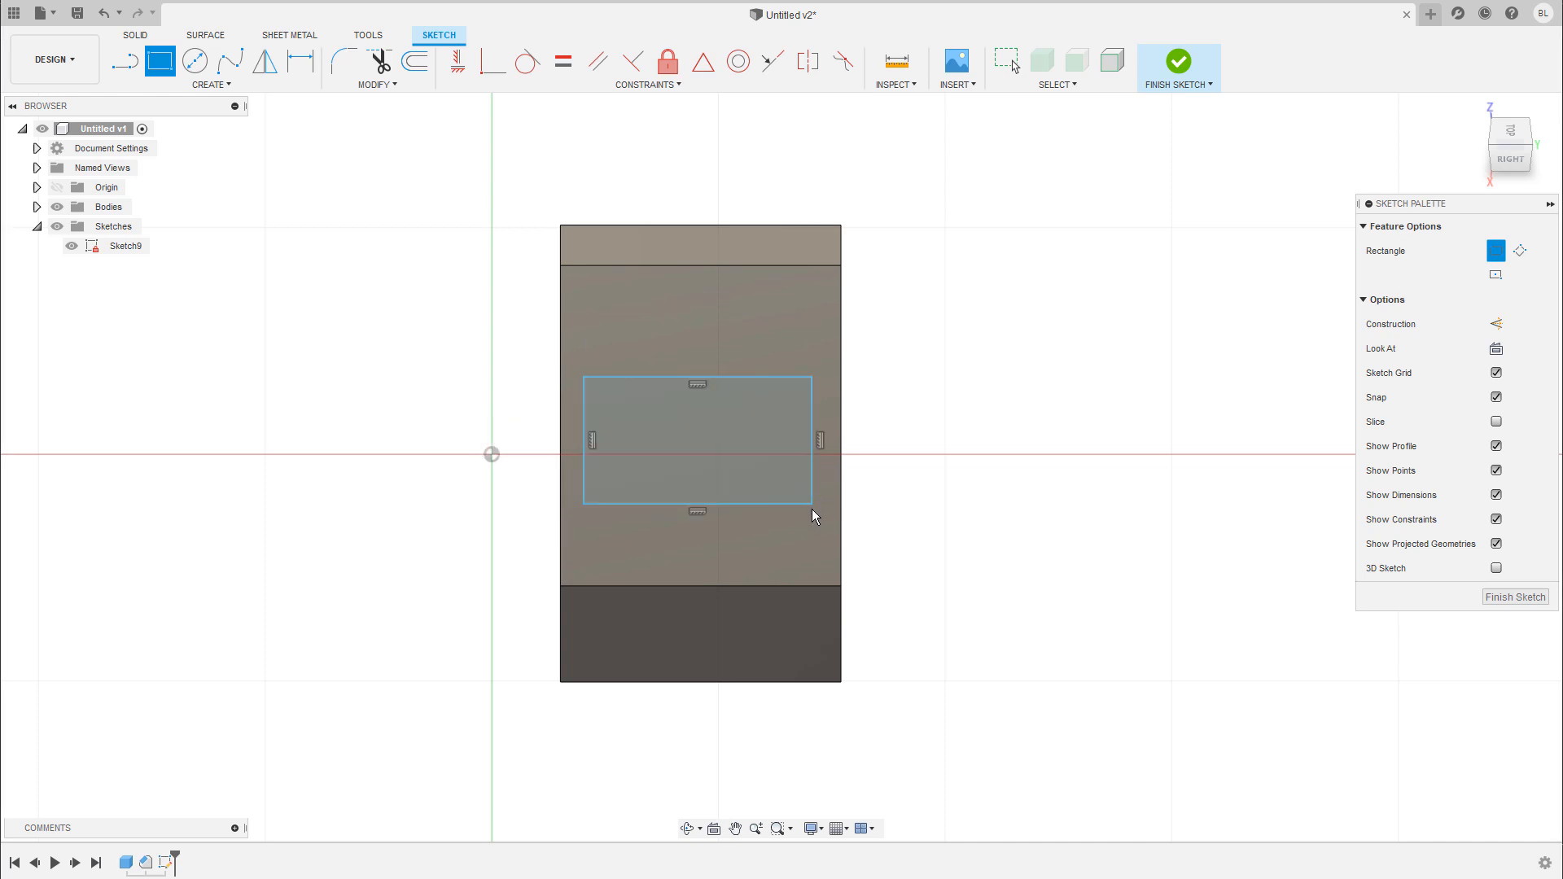
left_click(1178, 62)
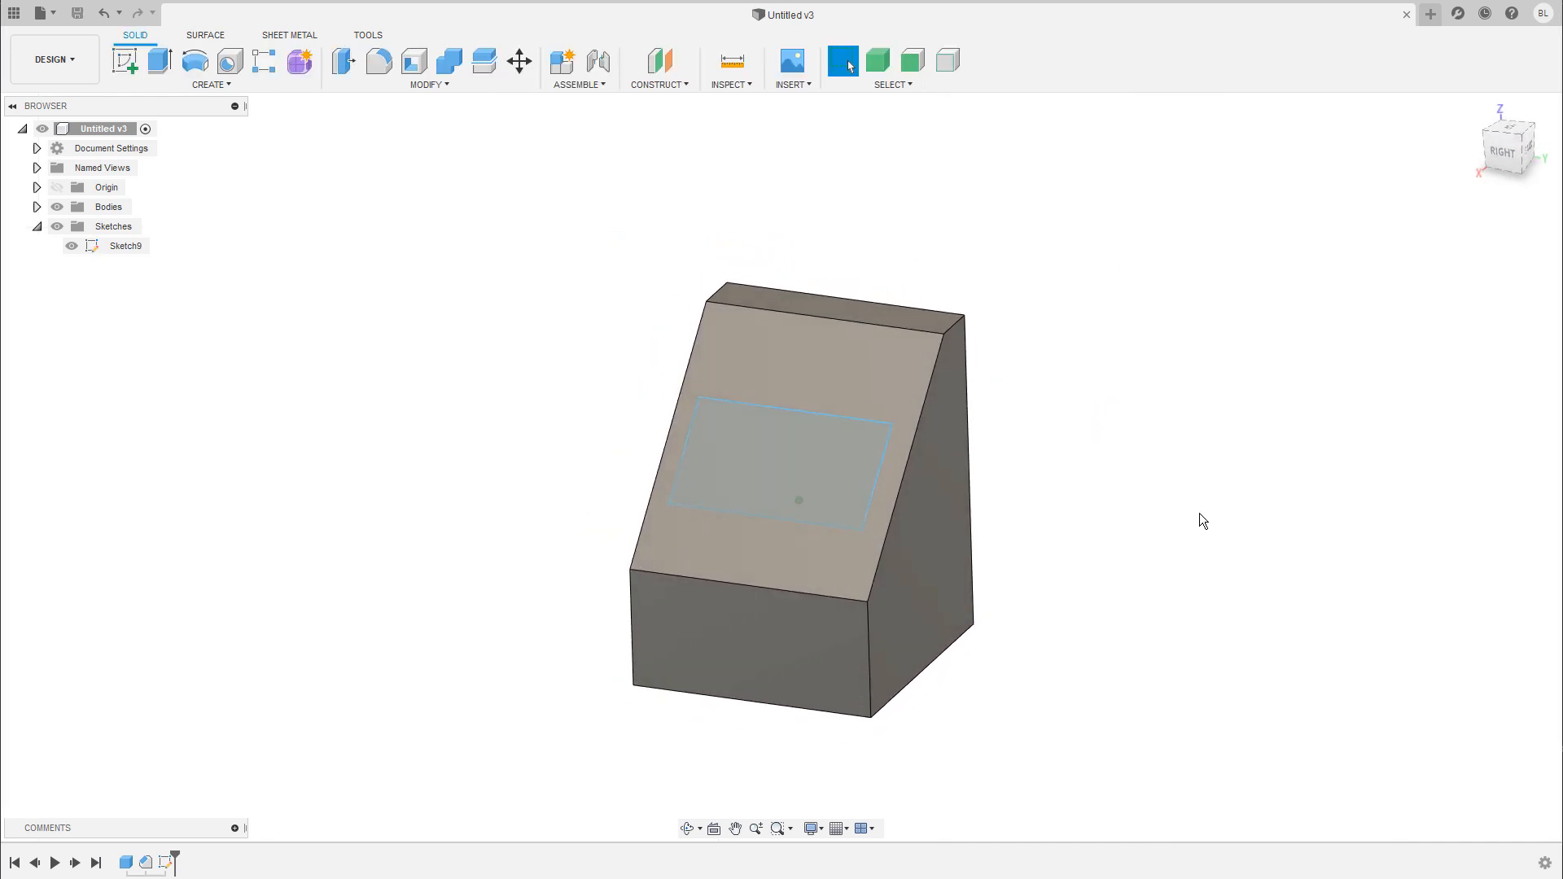
middle_click_drag(1200, 514, 1117, 476, "shift")
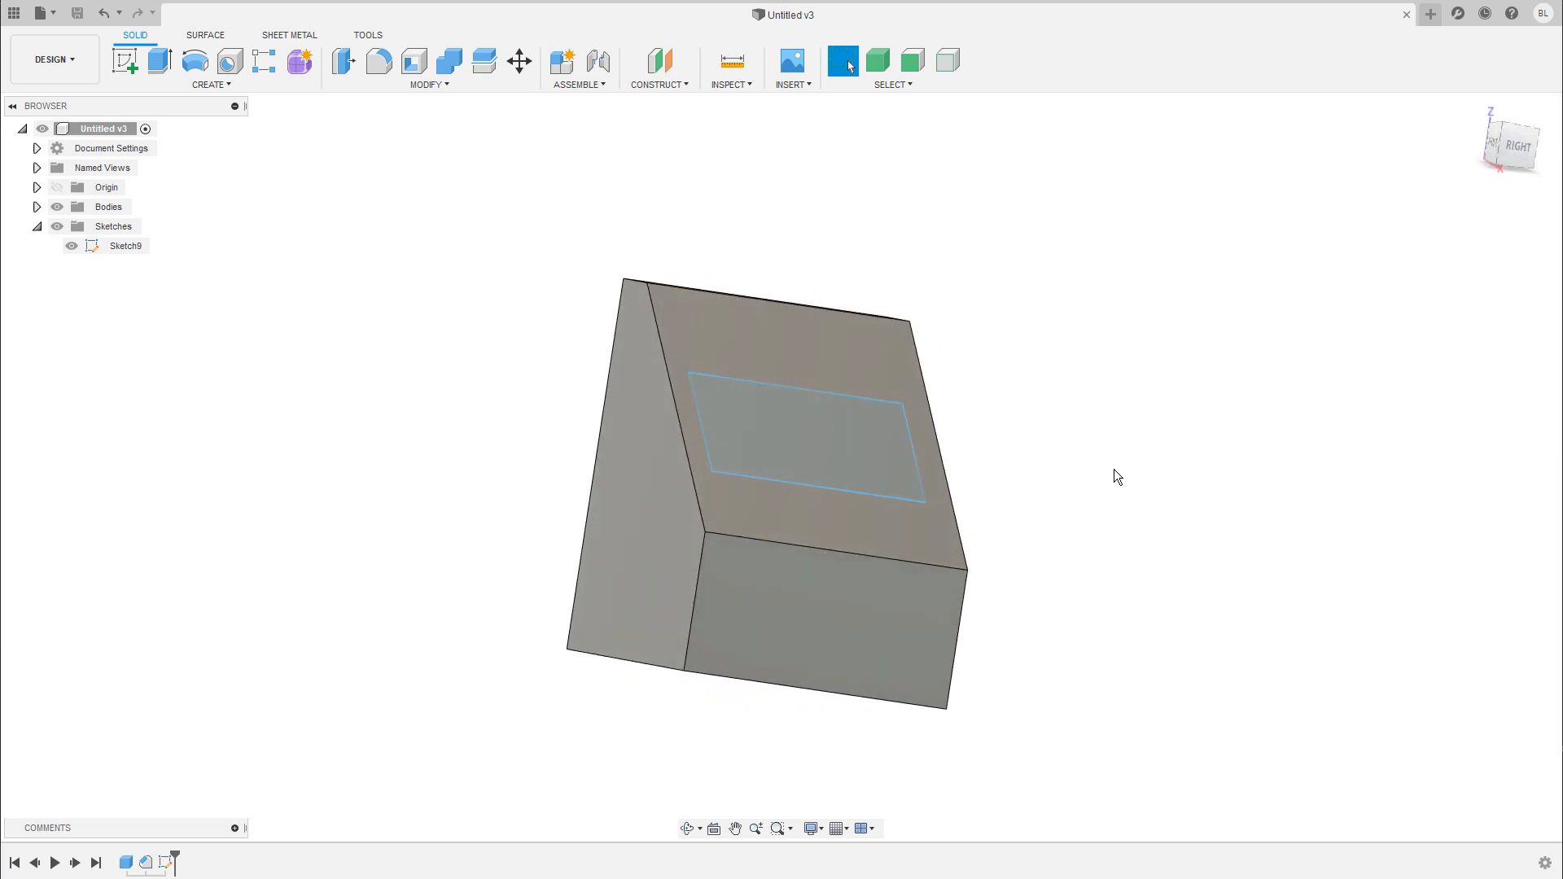
middle_click_drag(1113, 389, 1113, 389, "shift")
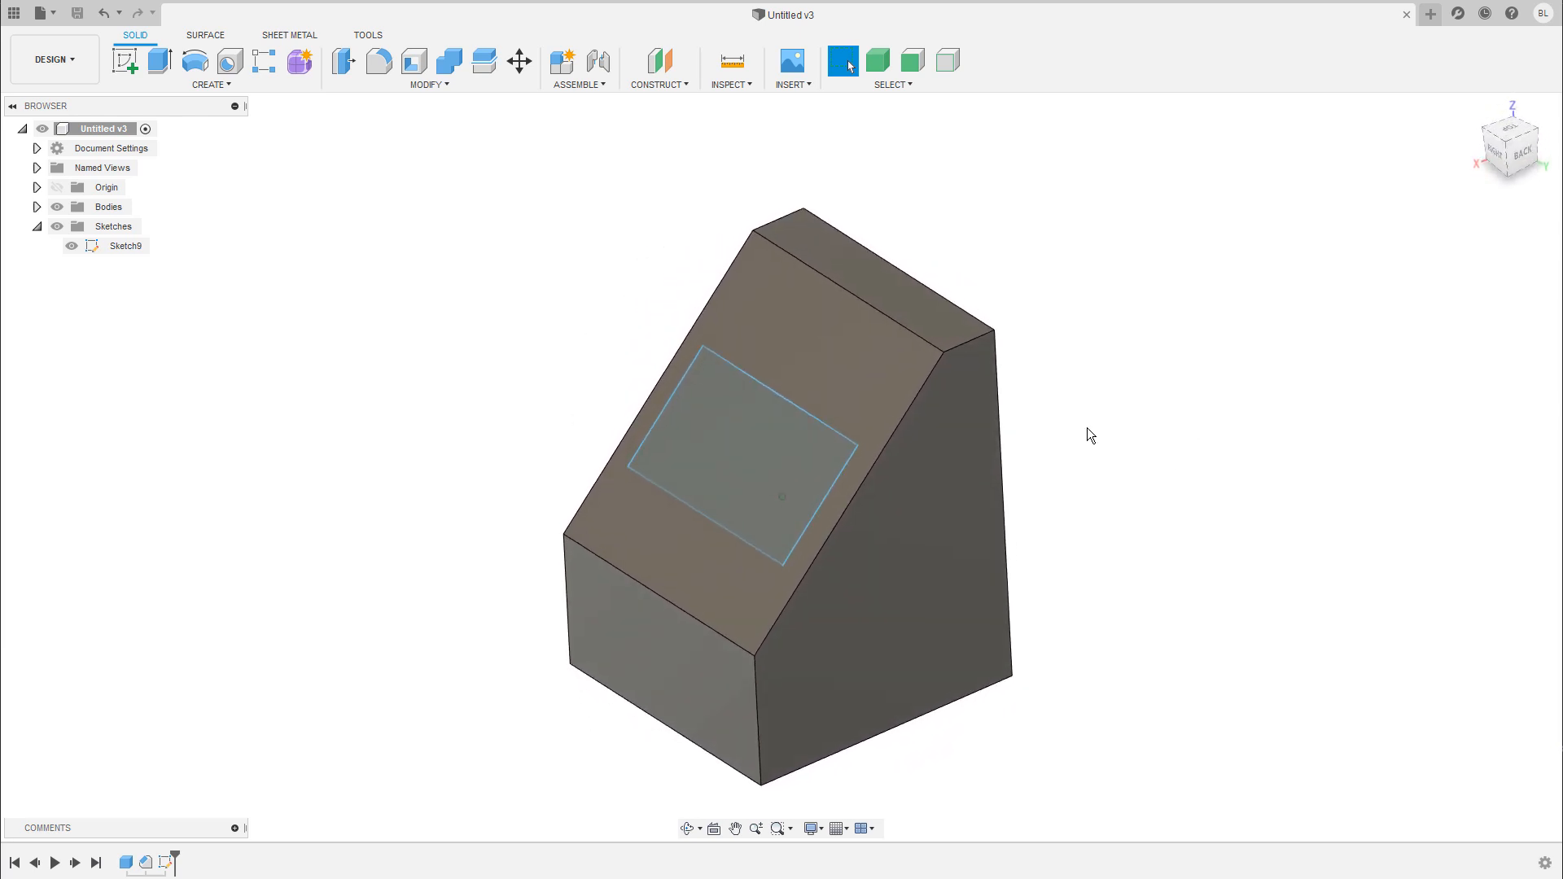
left_click(914, 523)
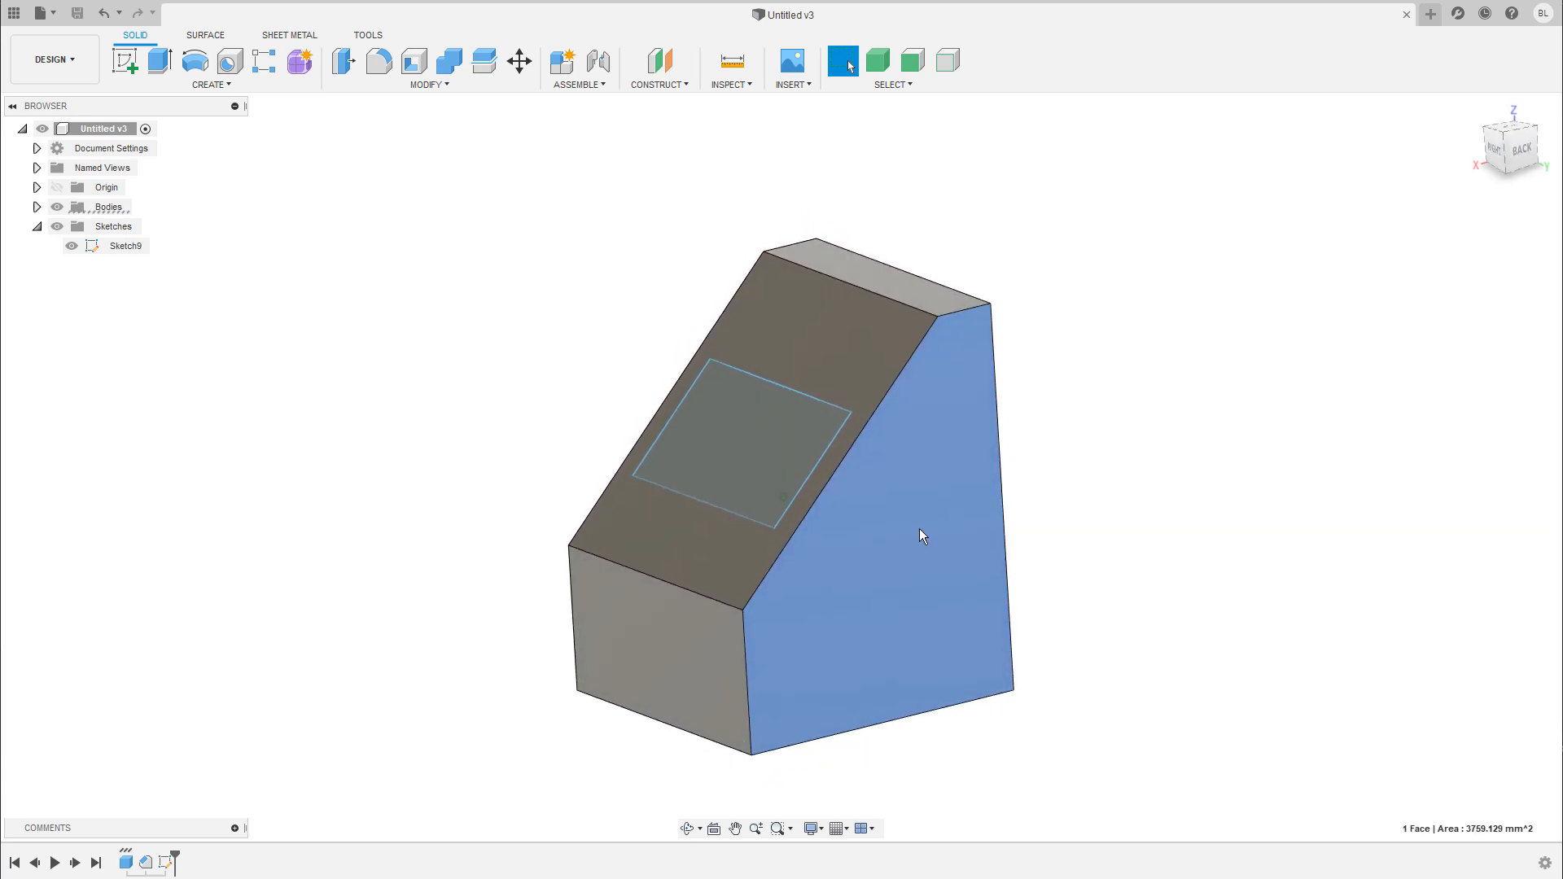
right_click(920, 536)
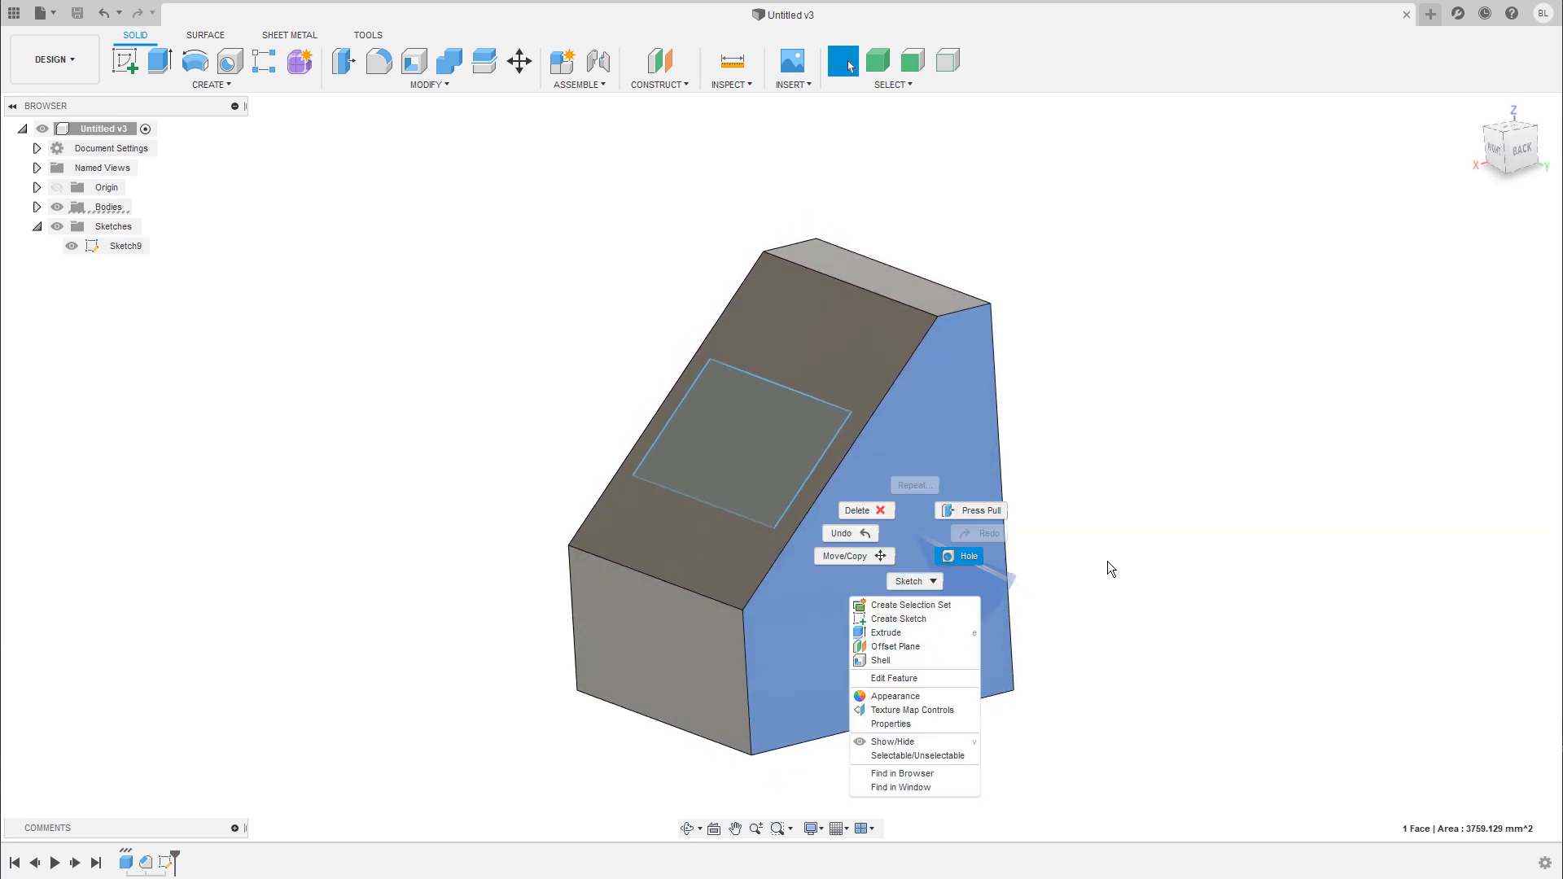
left_click(1134, 557)
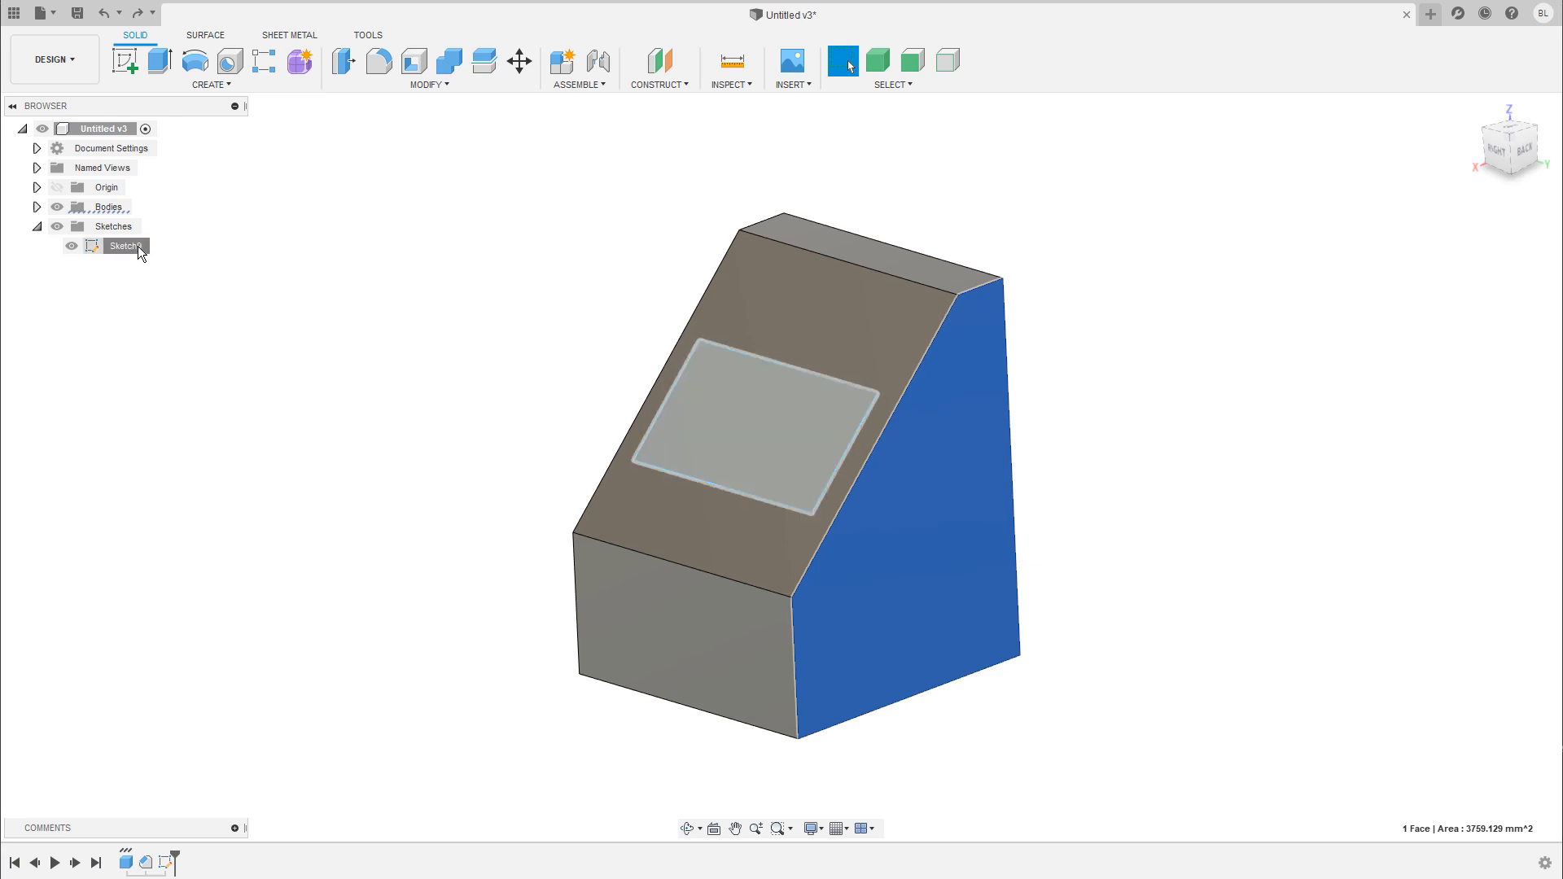
- Delete the rectangle sketch and the chamfered box body, leaving the design empty
left_click(126, 246)
key("Delete")
left_click(36, 207)
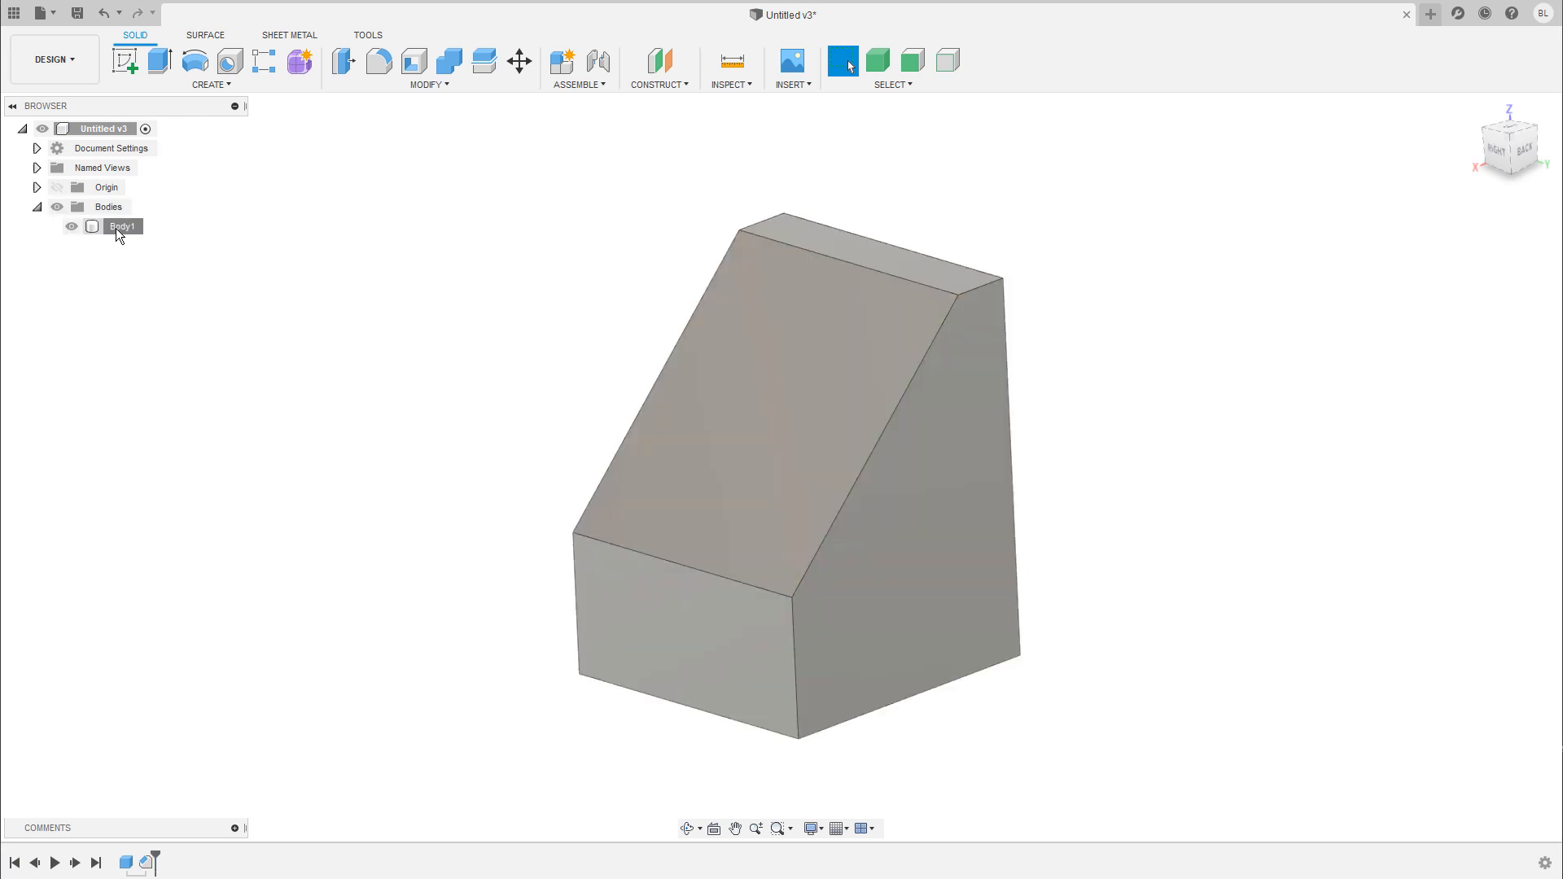
left_click(118, 228)
key("Delete")
left_click(723, 470)
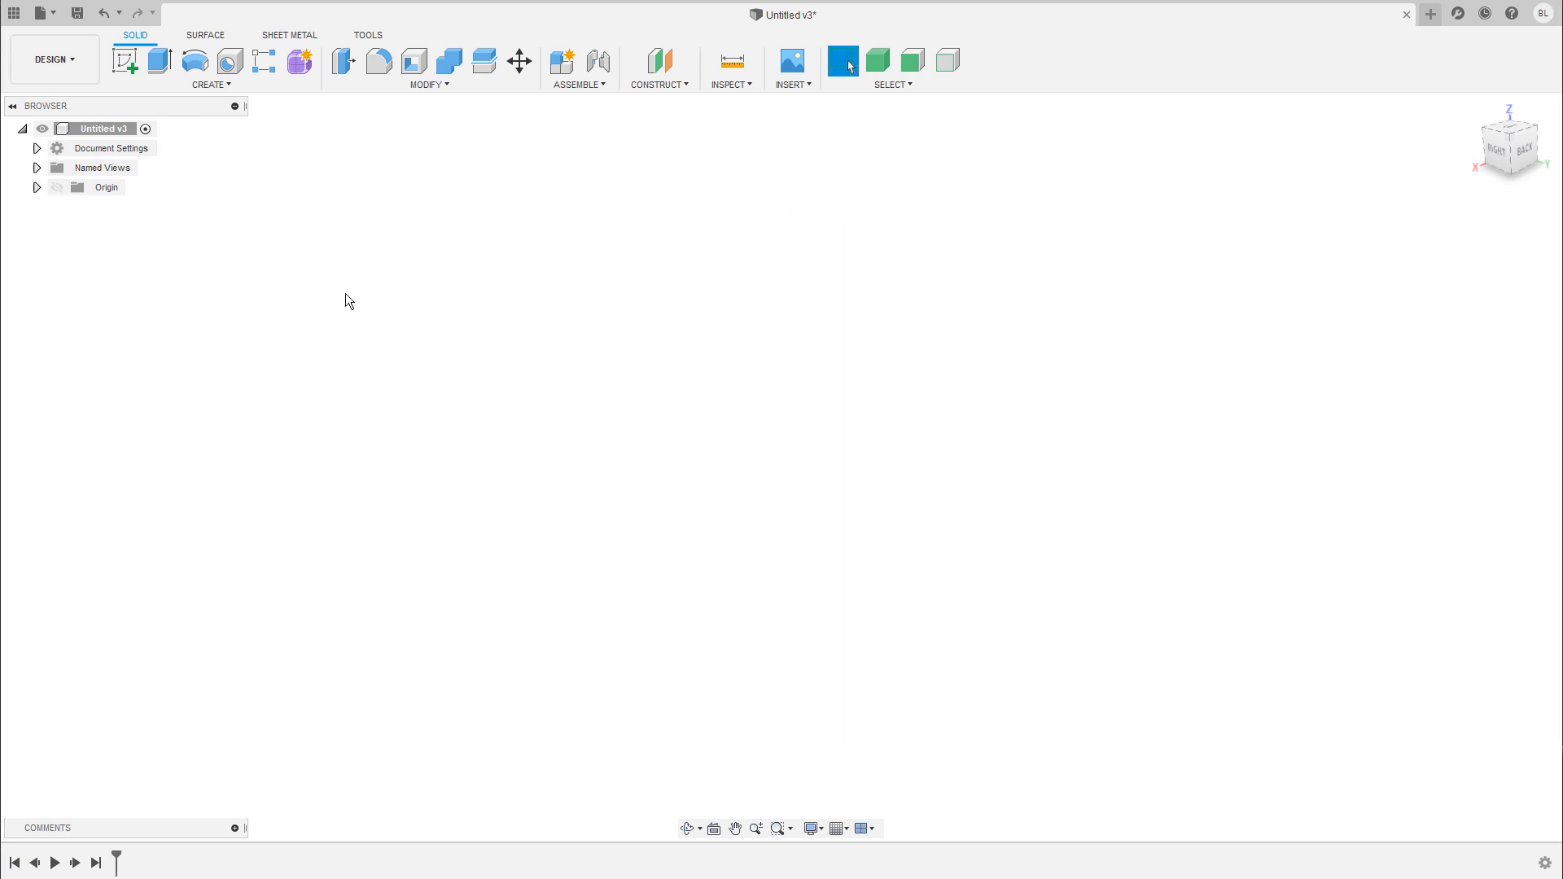
- Create a new sketch on the XY origin plane
left_click(128, 66)
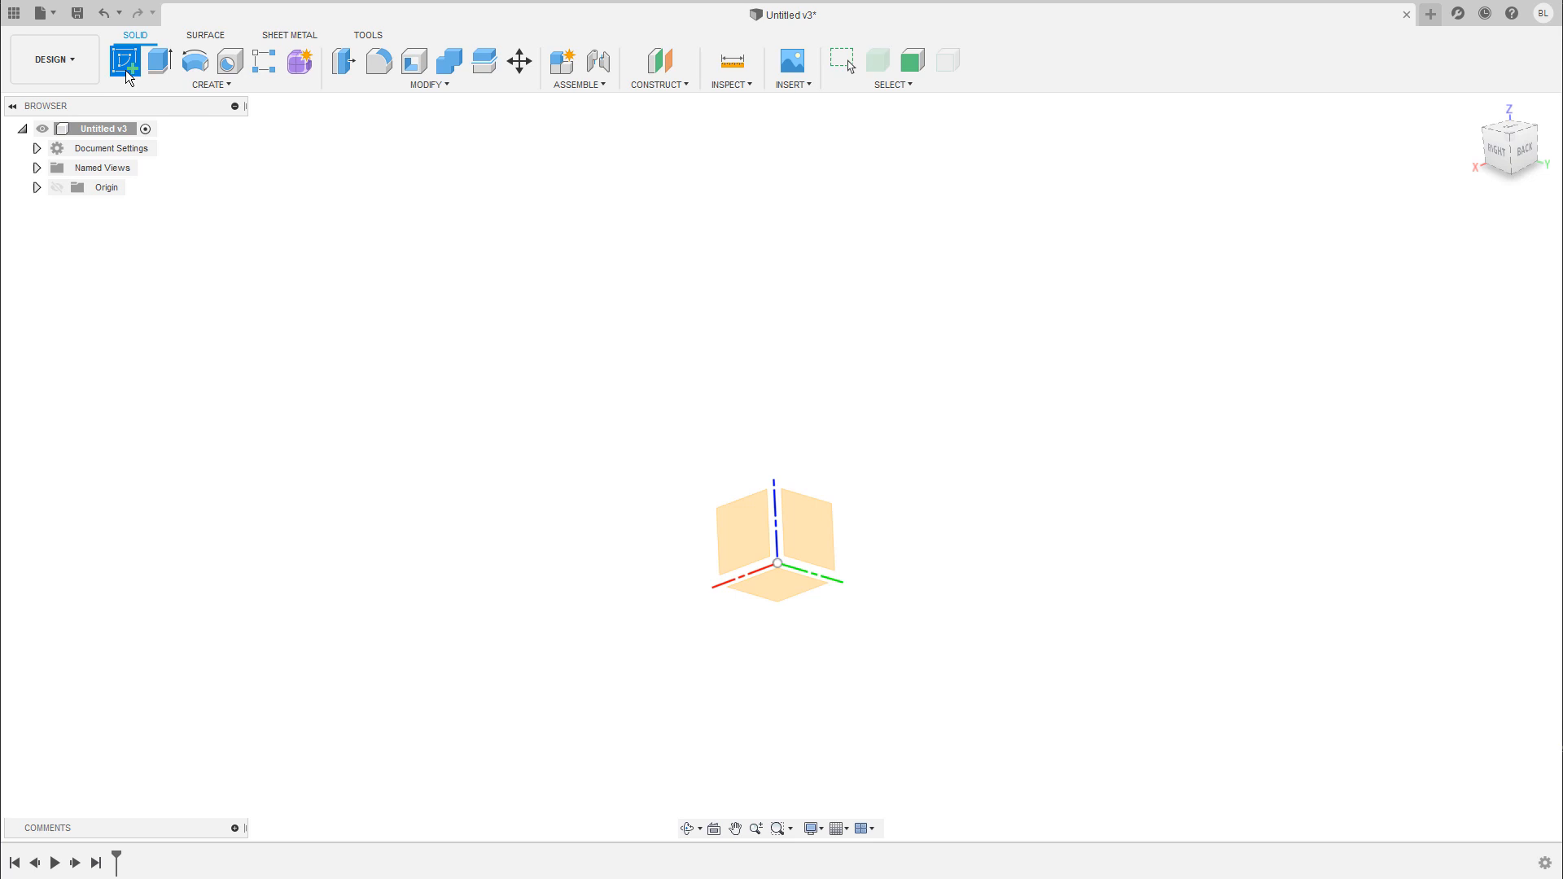
left_click(779, 597)
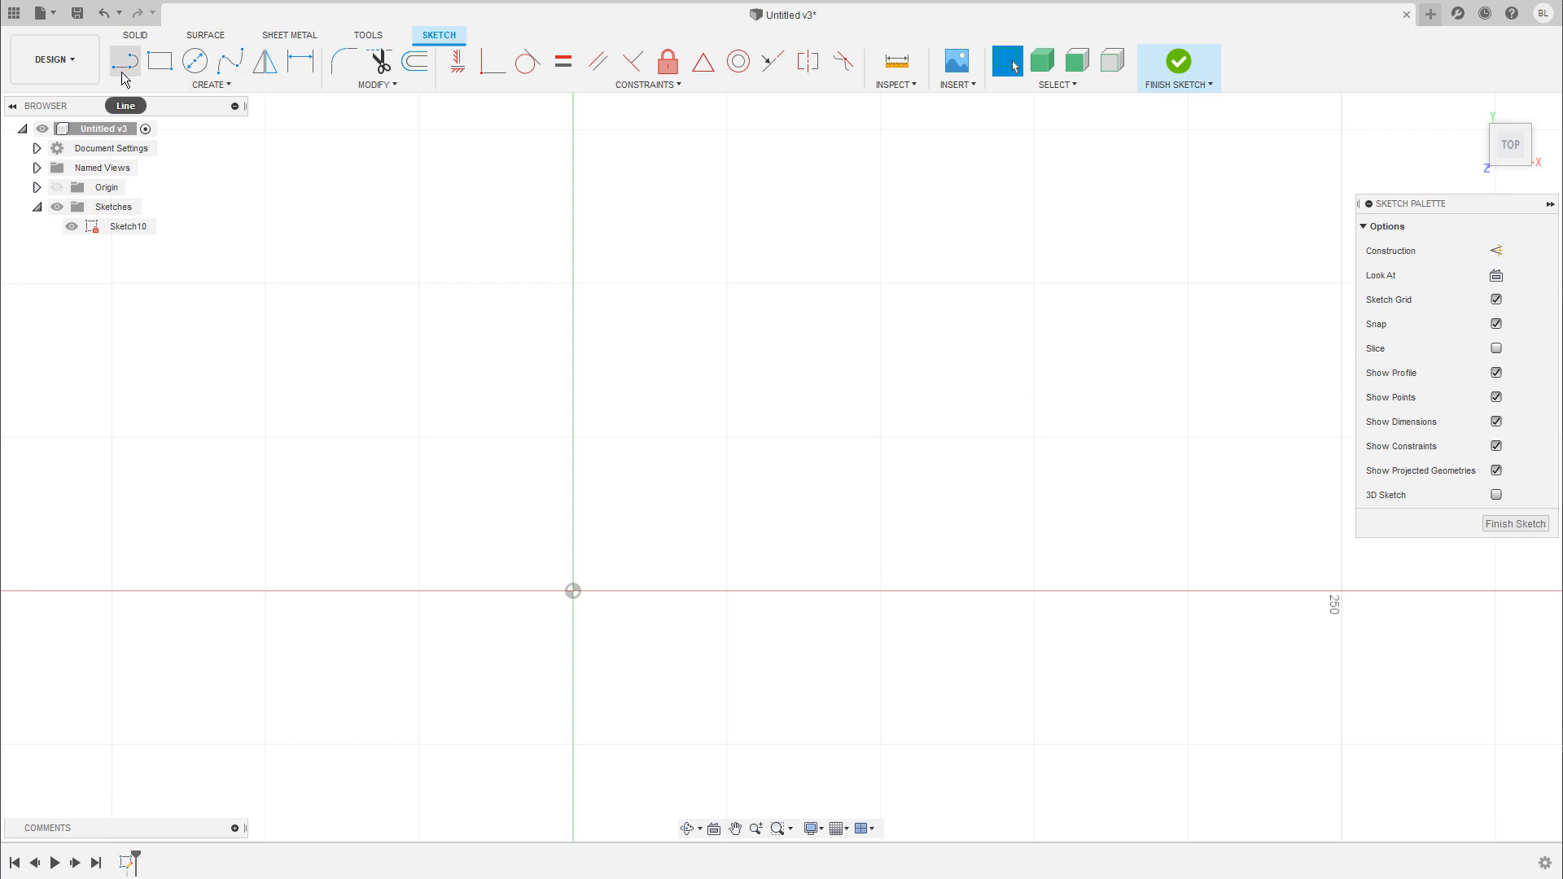
left_click(244, 84)
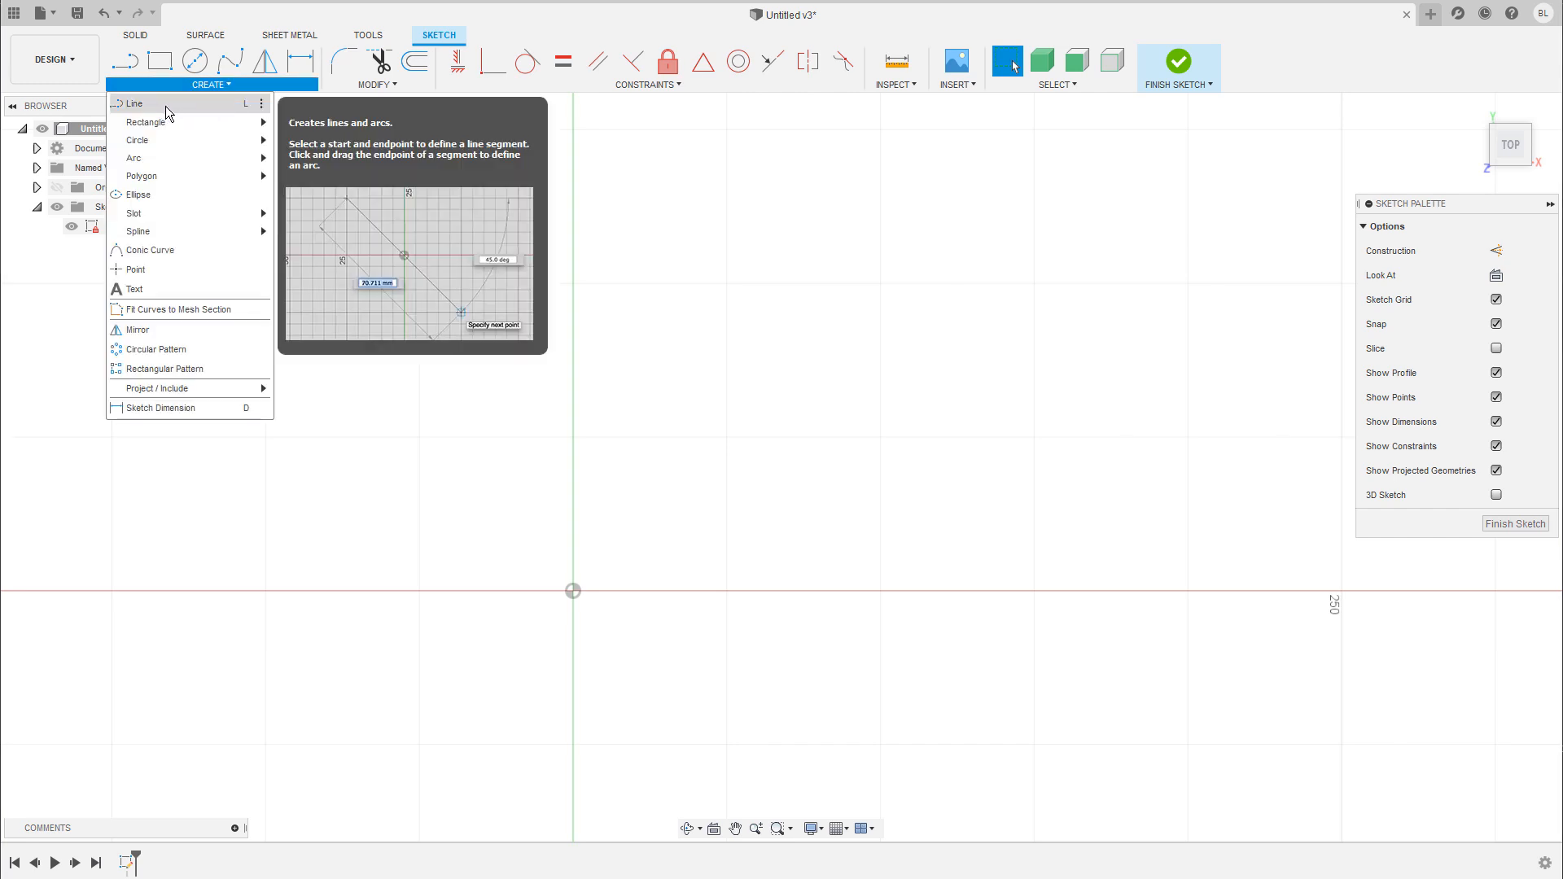
left_click(216, 117)
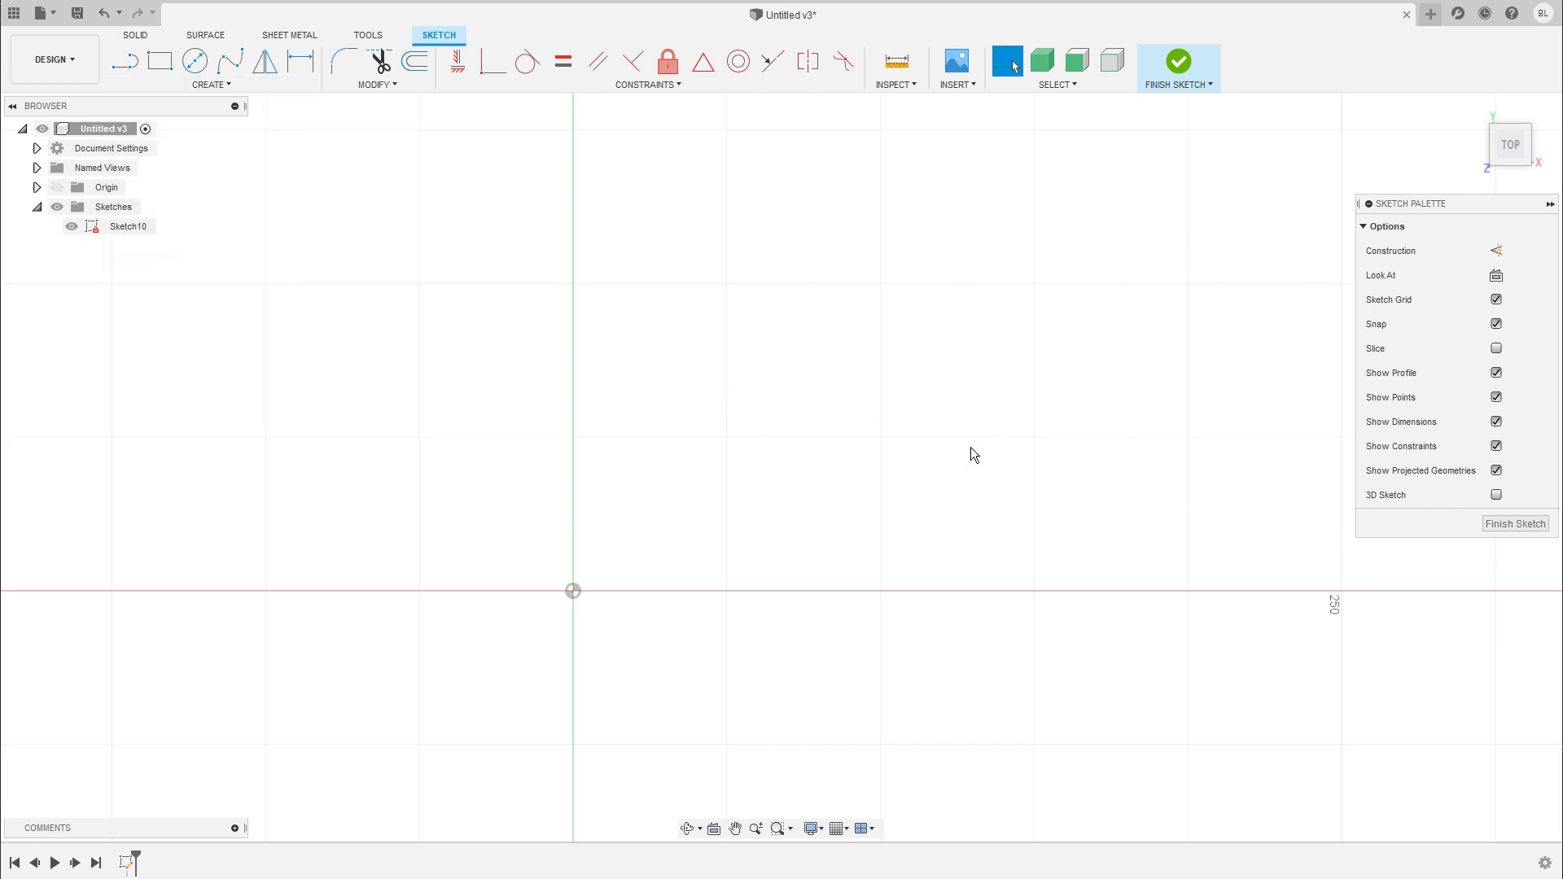
key("l")
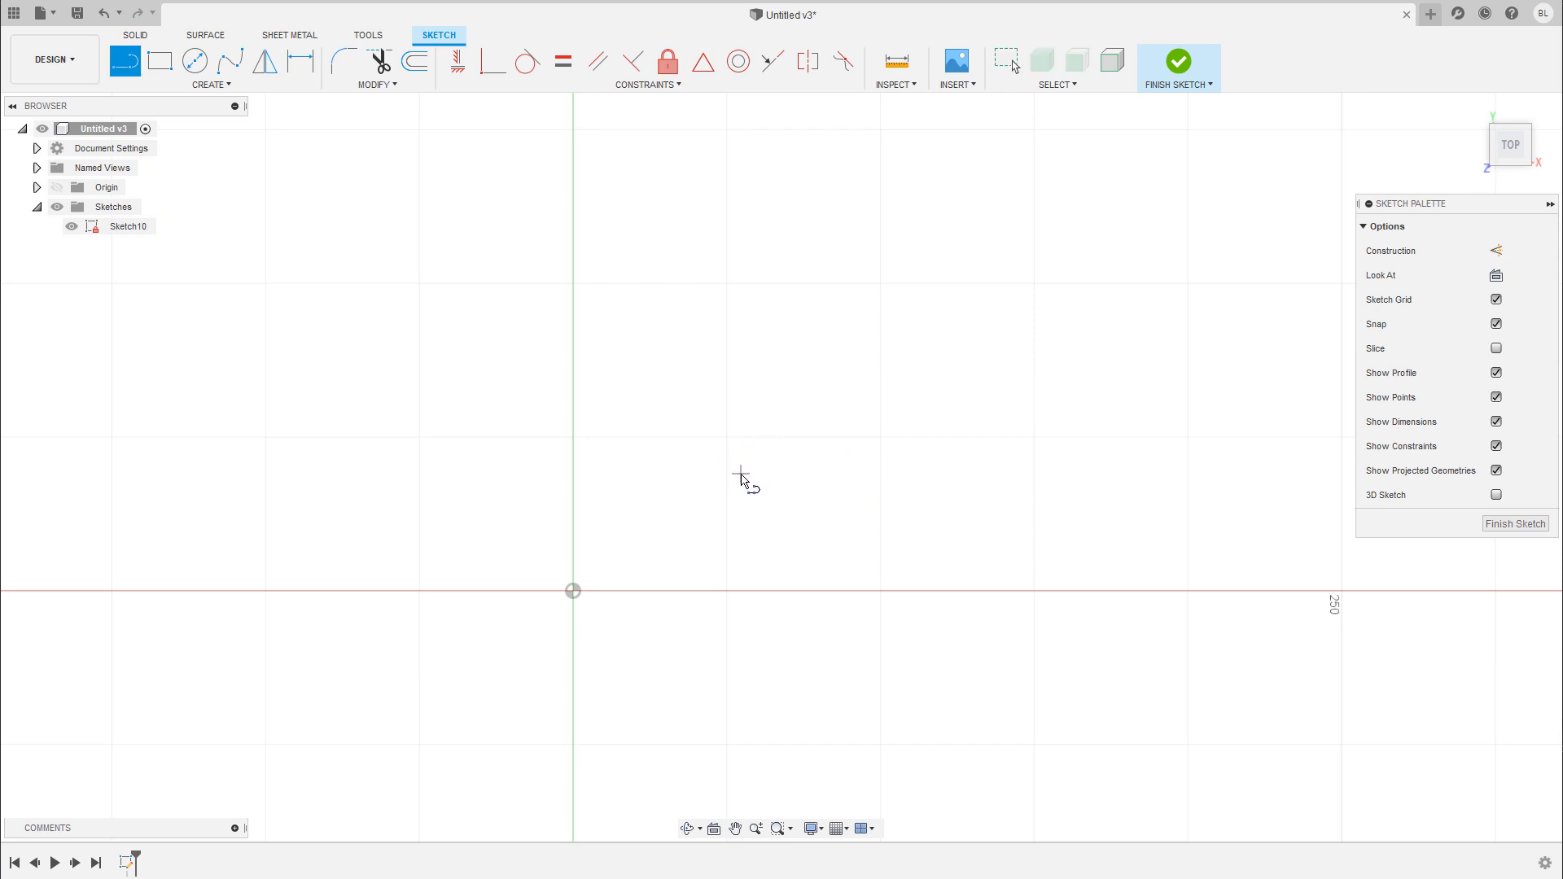
key("Escape")
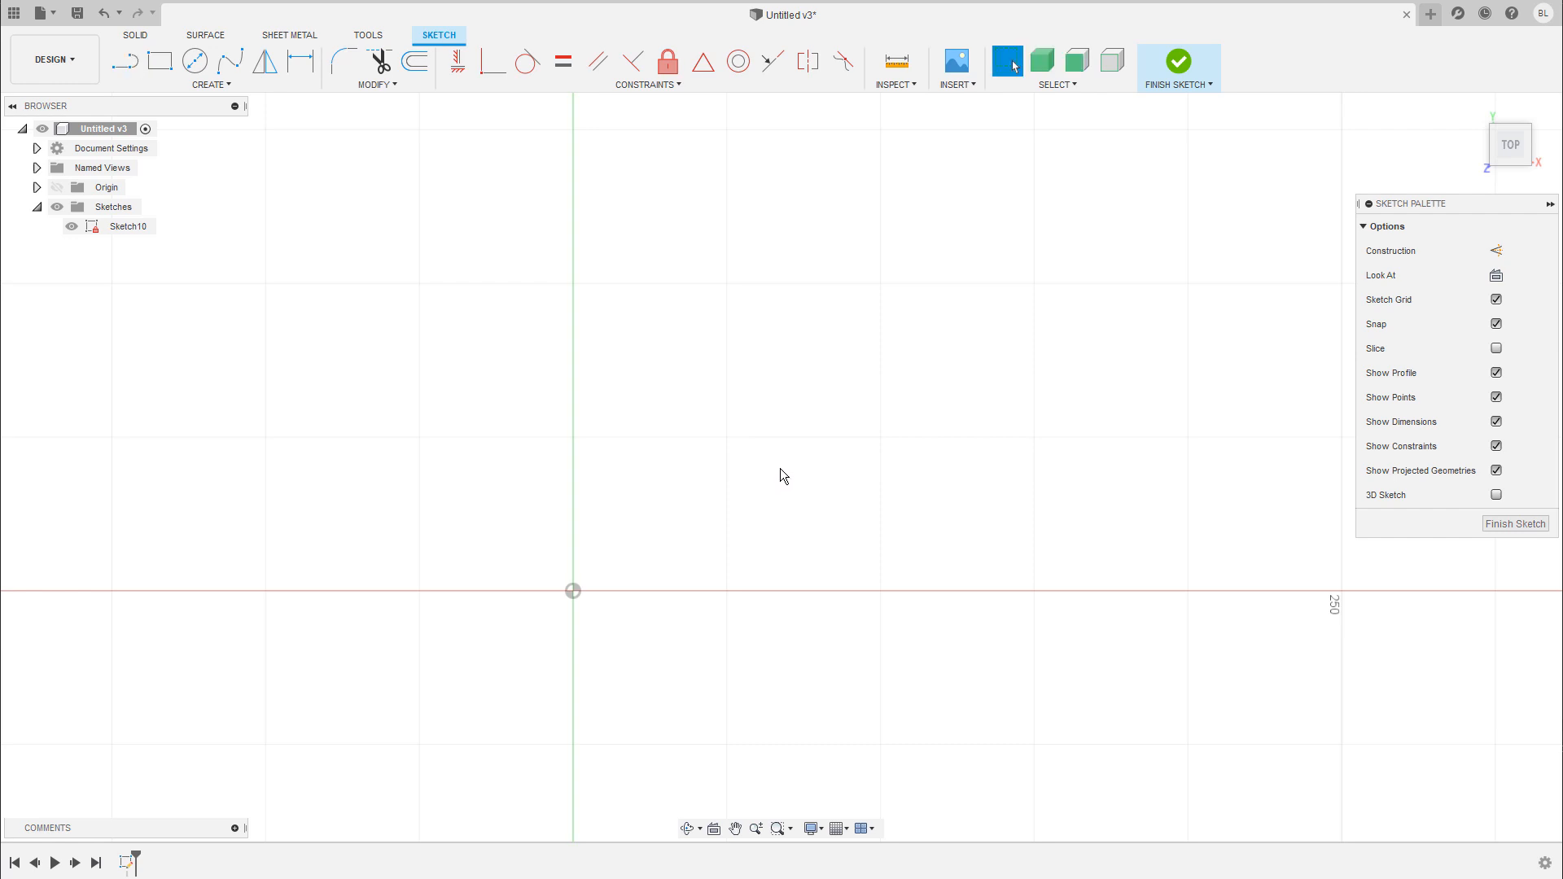
key("s")
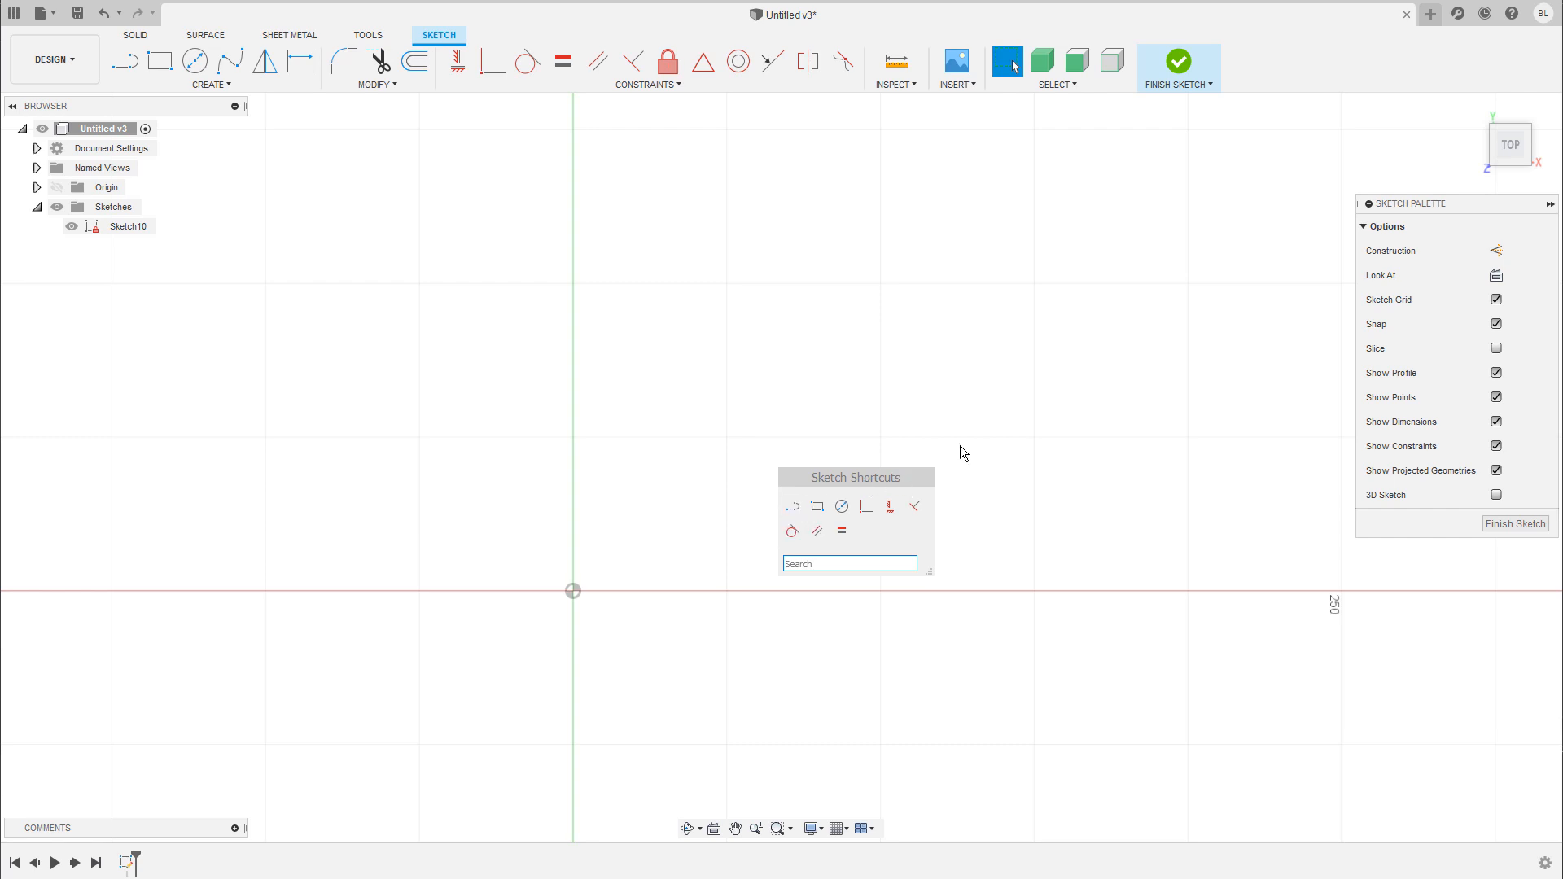
left_click(924, 430)
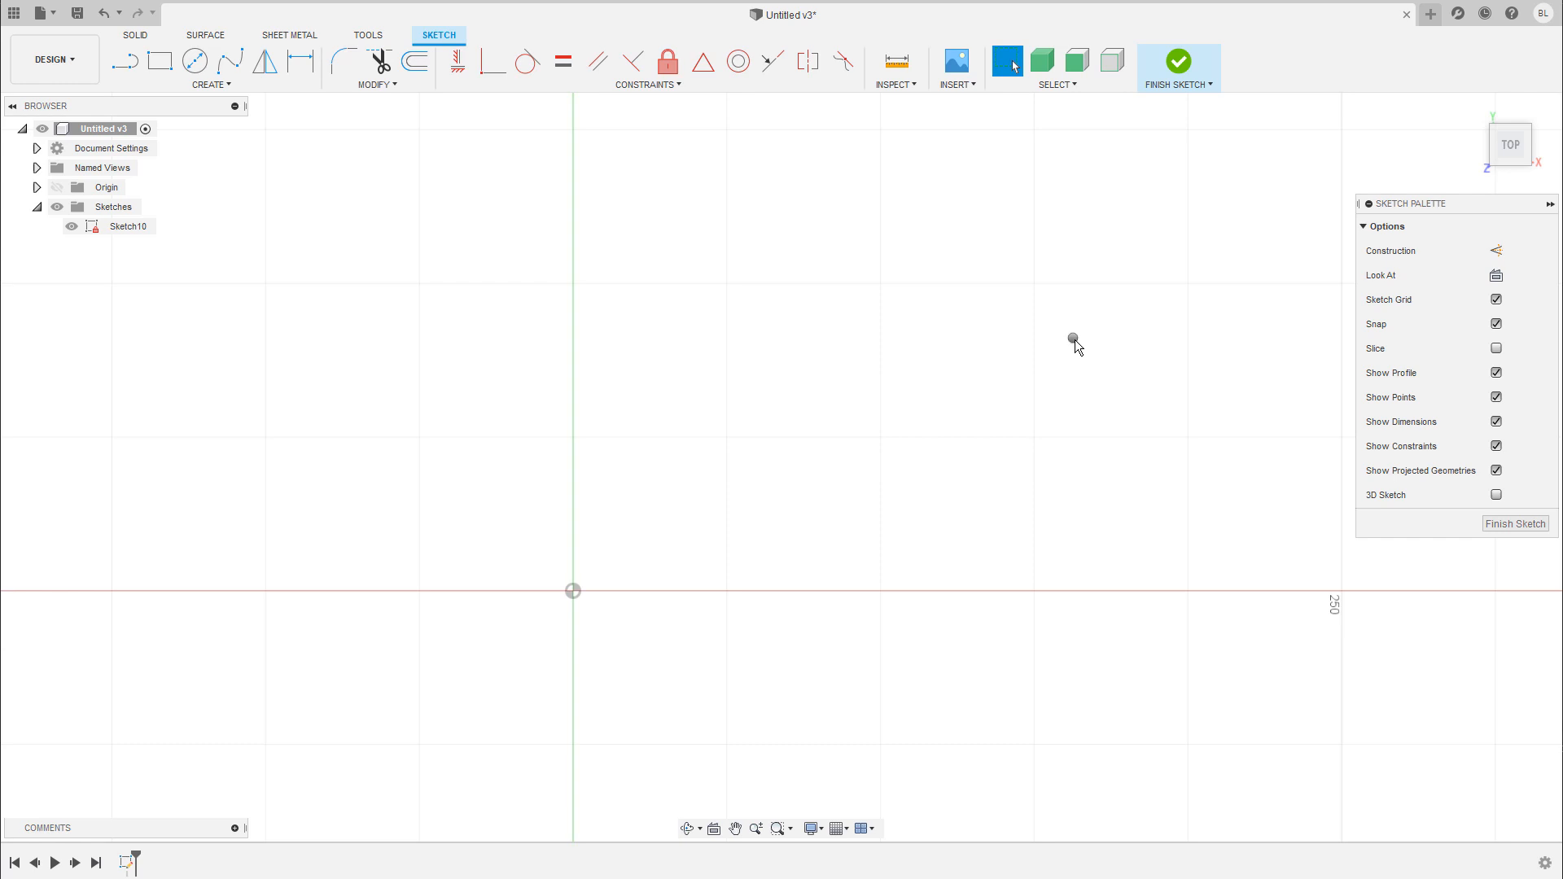
- Draw a closed irregular four-sided profile with the Line tool up and to the right of the origin, its closing lower edge about 138 mm long
right_click(1075, 342)
left_click(1091, 389)
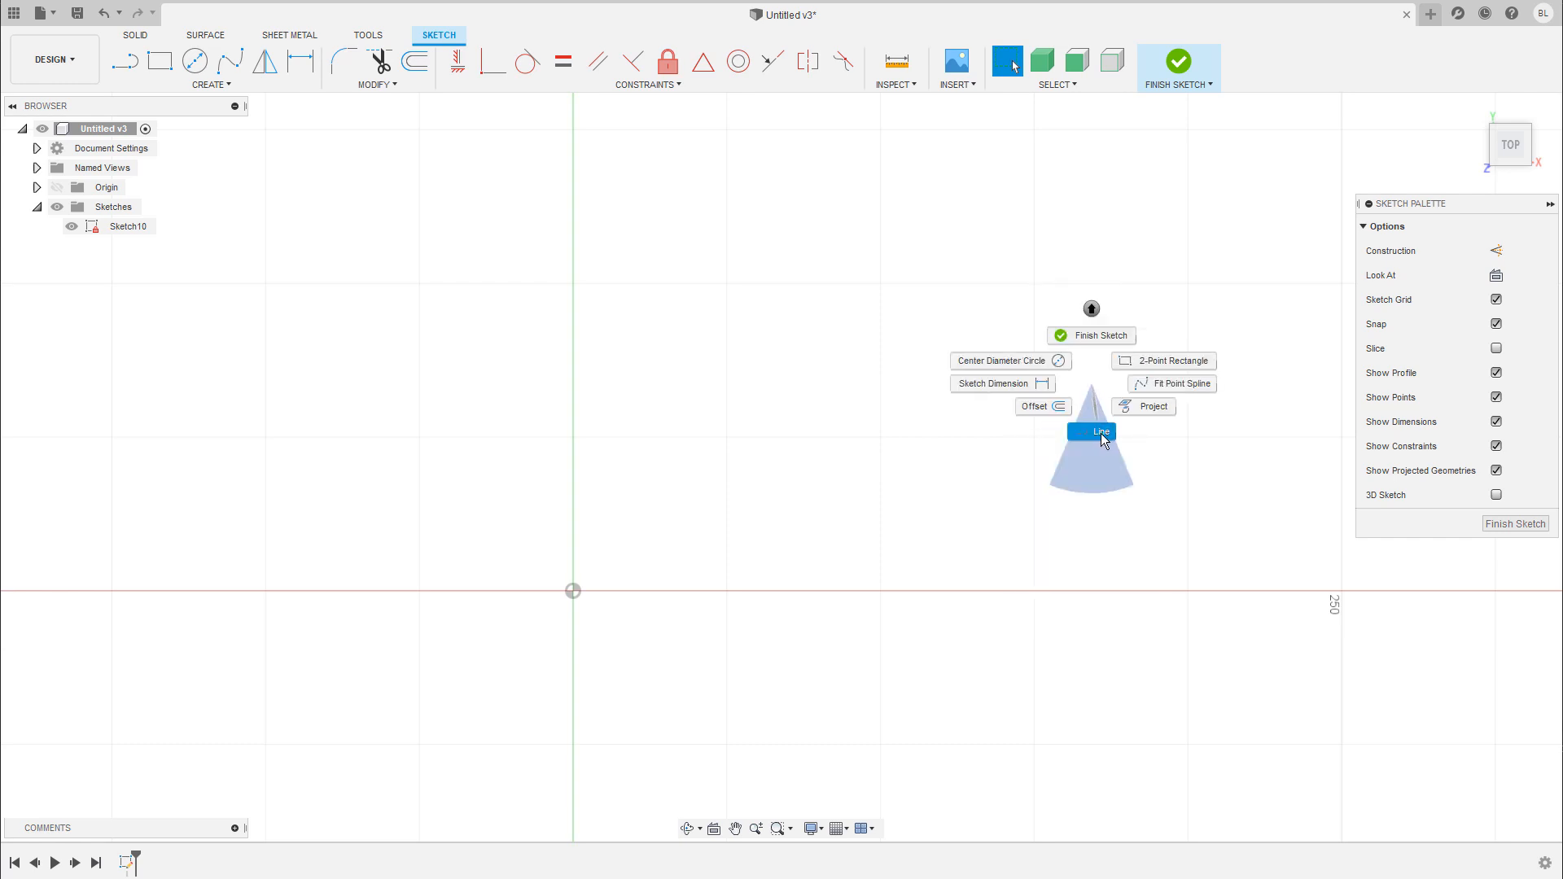
left_click(1100, 433)
scroll(667, 554, "up", 1)
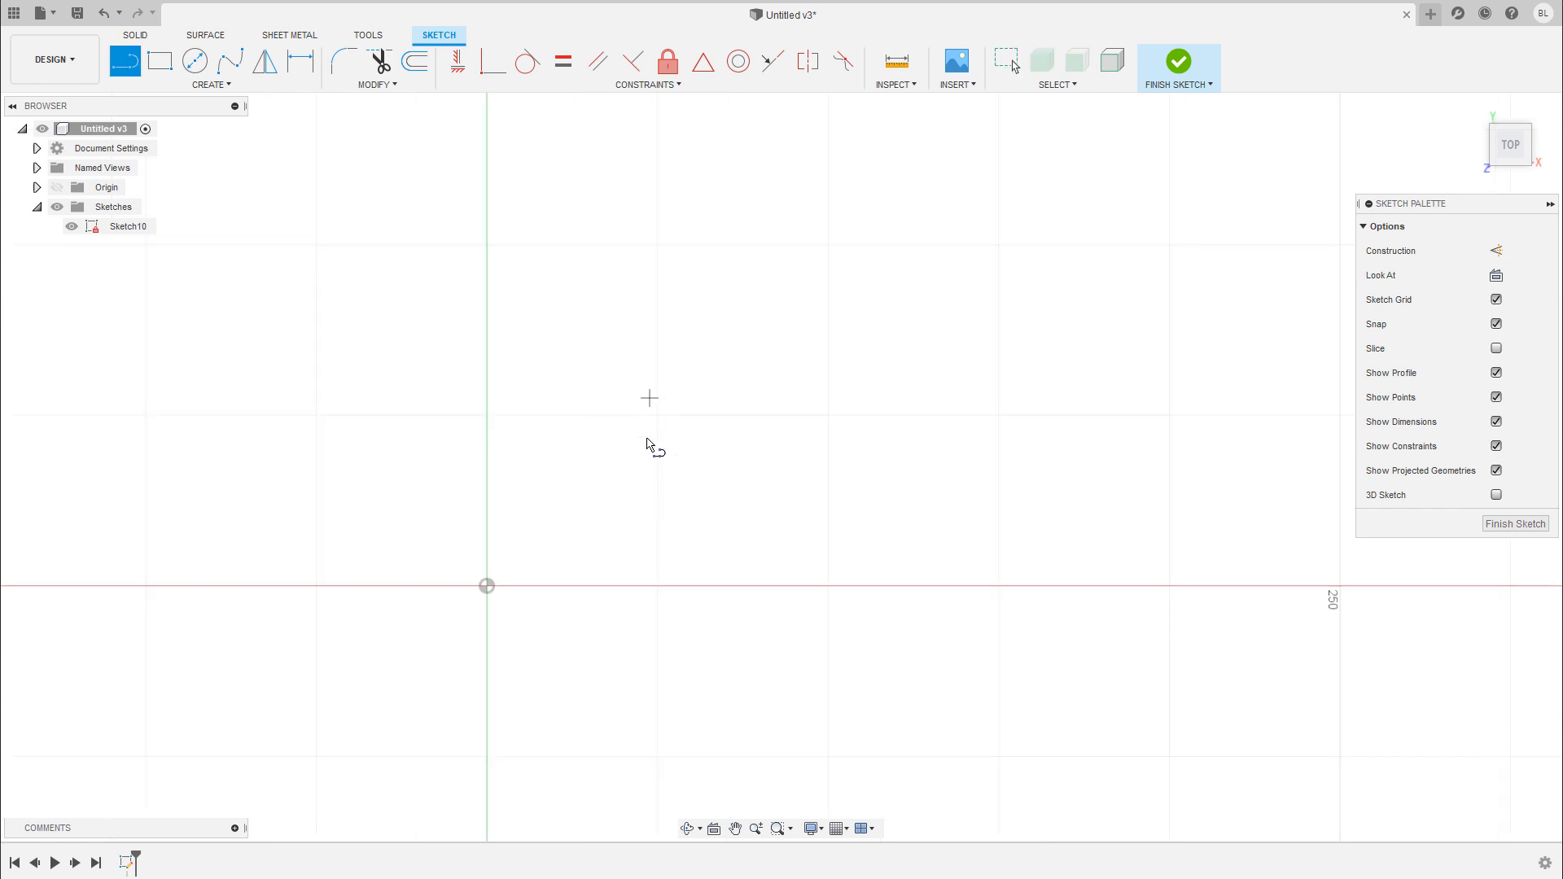
left_click(599, 454)
left_click(742, 238)
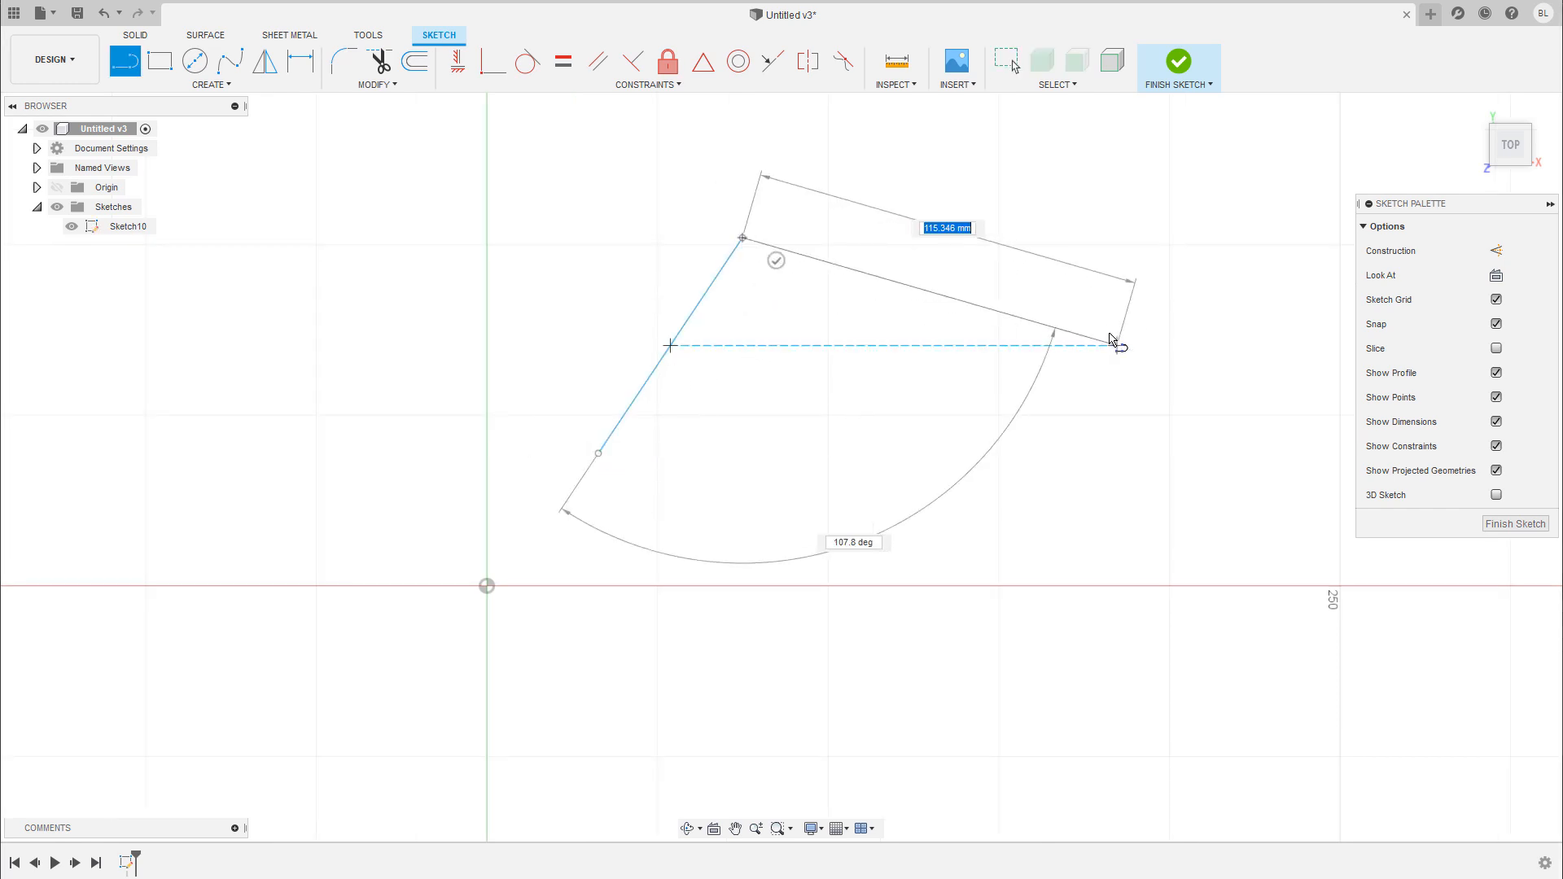
left_click(1117, 314)
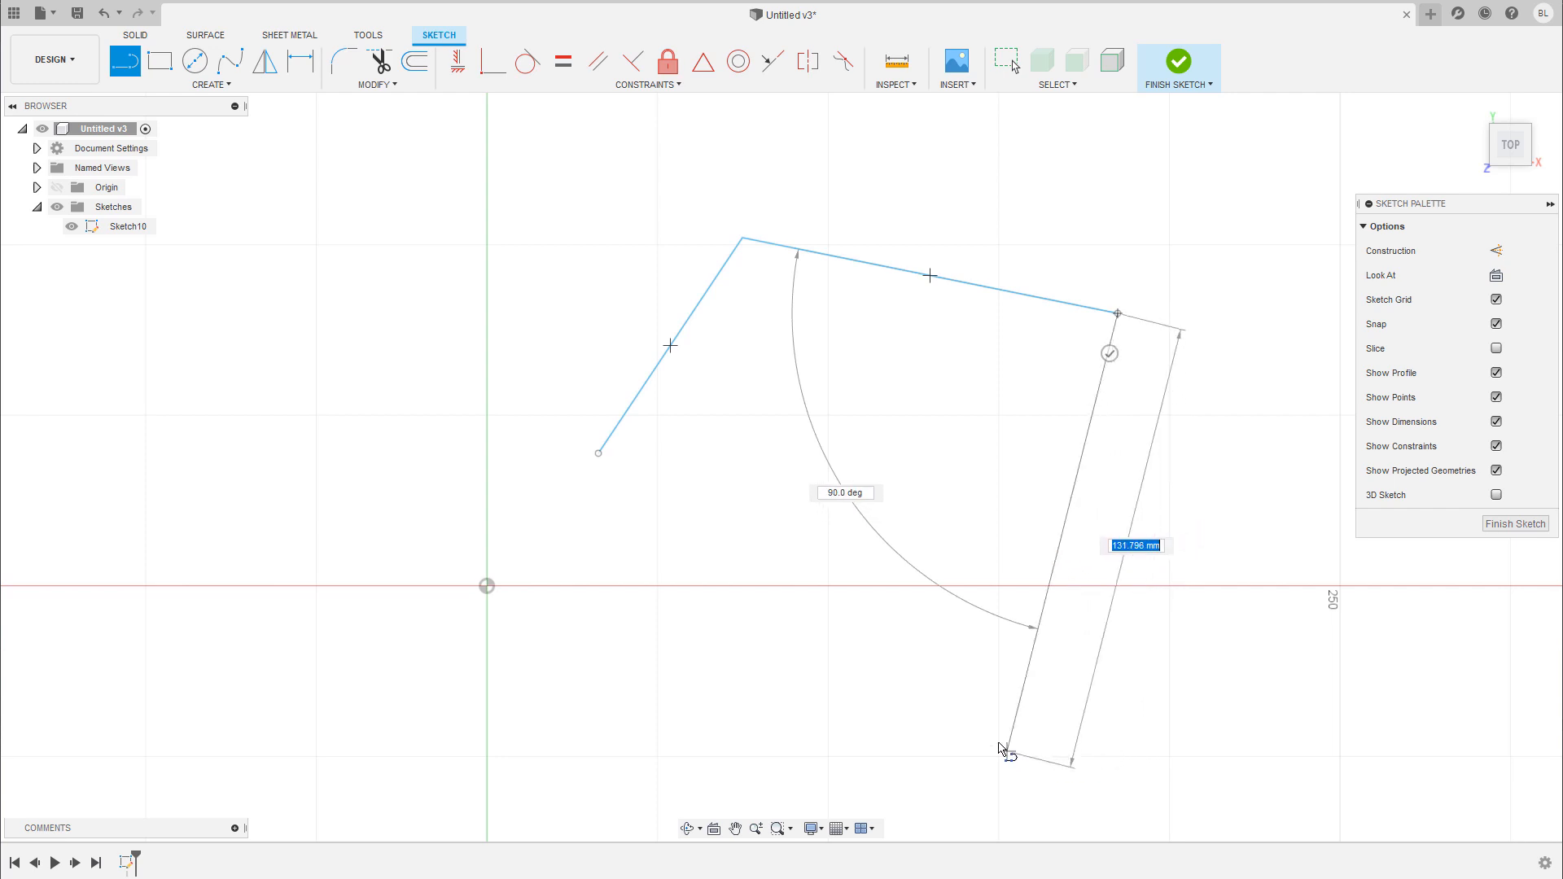
left_click(964, 747)
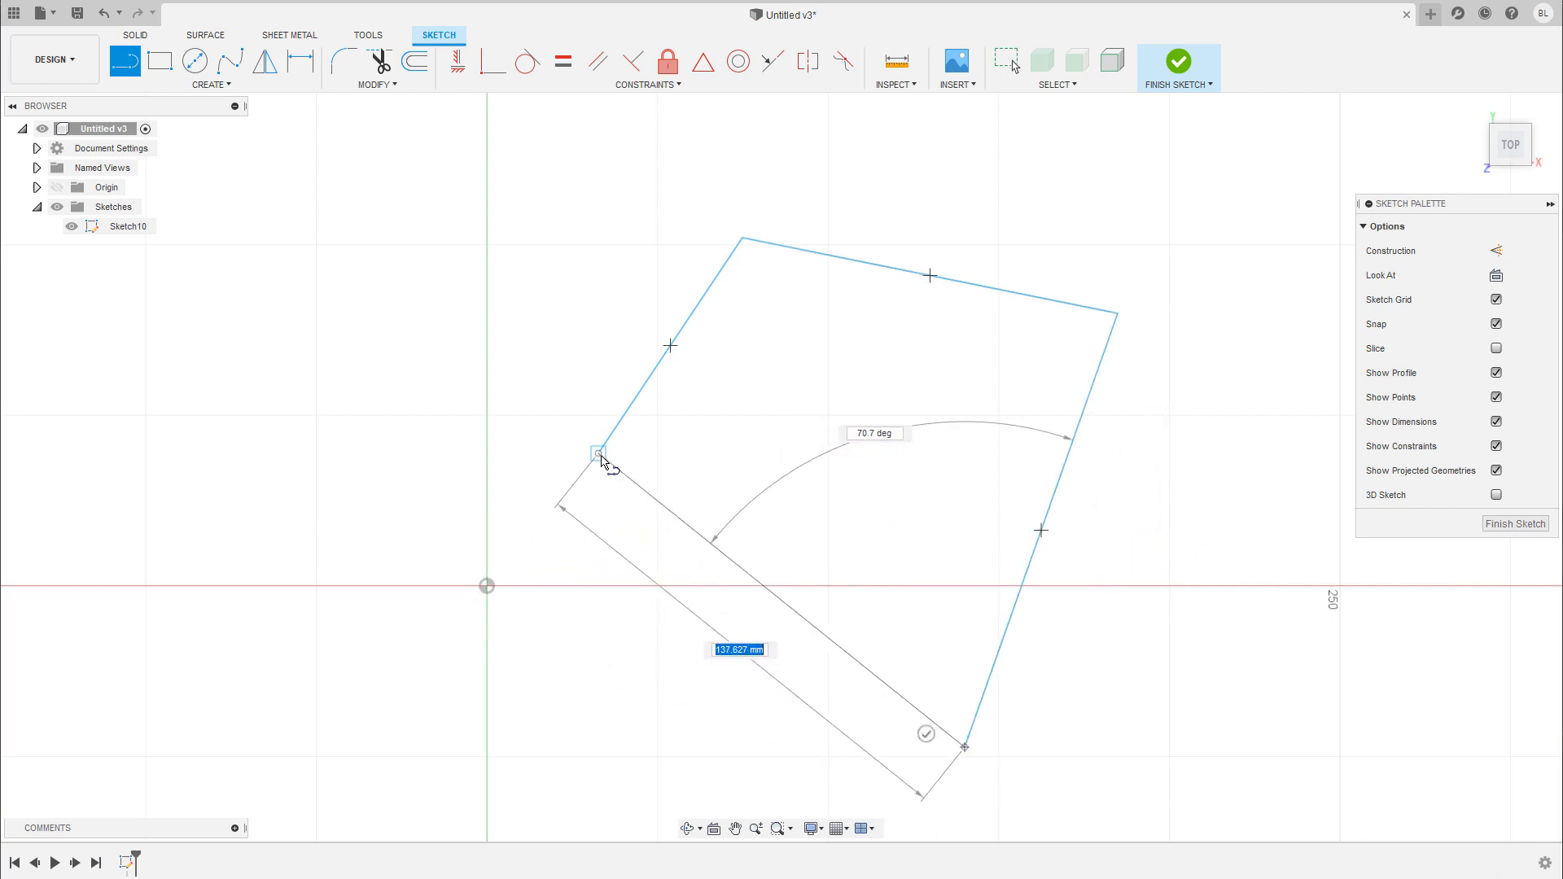
left_click(599, 454)
key("Escape")
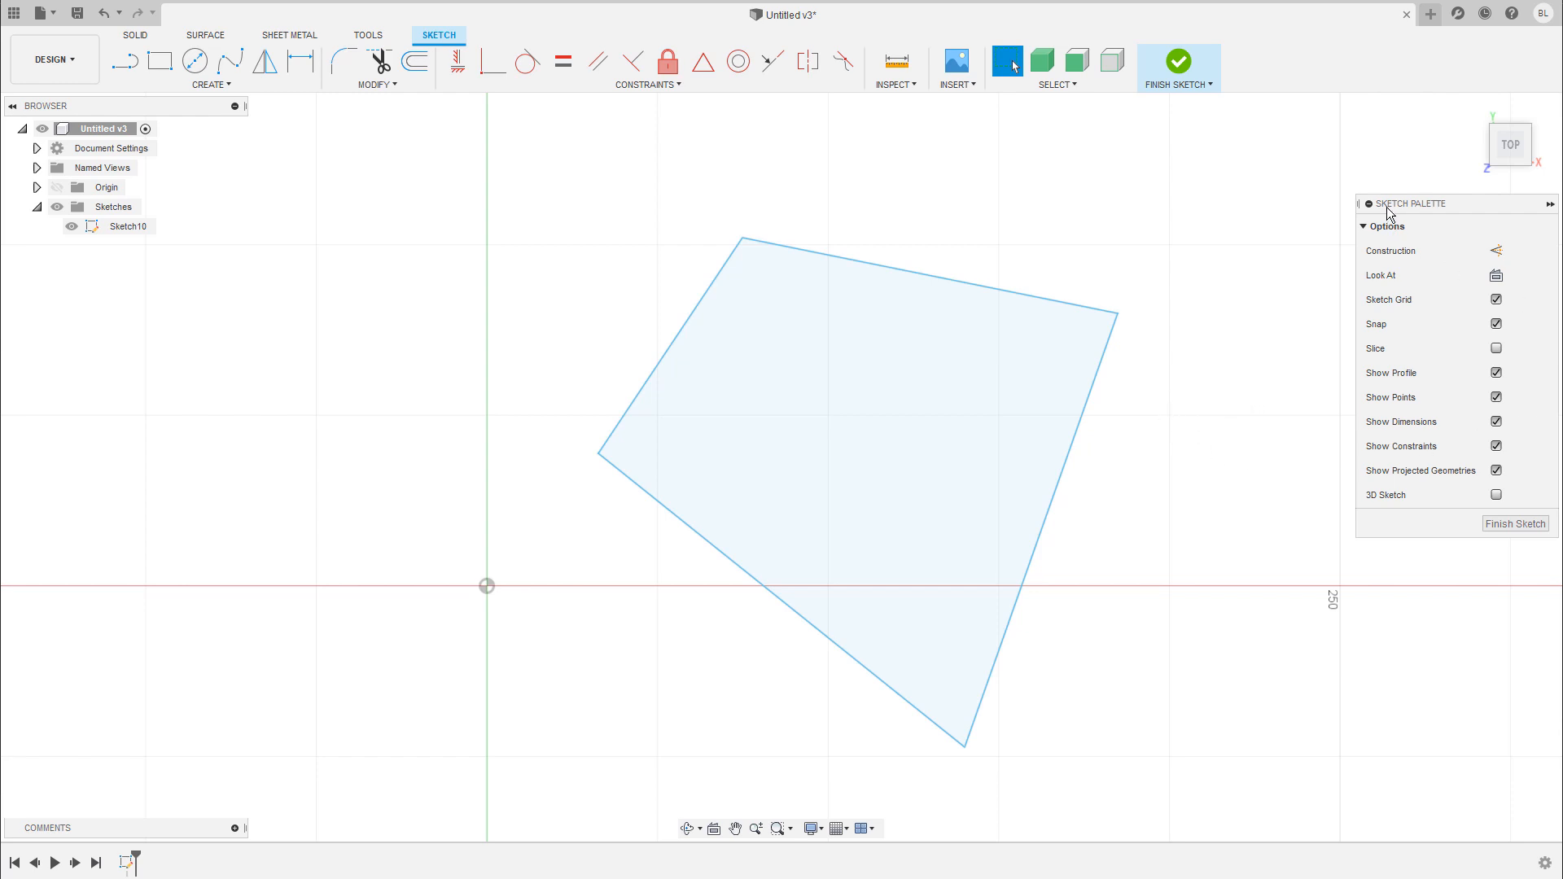
- Turn off Show Profile for the active sketch
left_click(1497, 375)
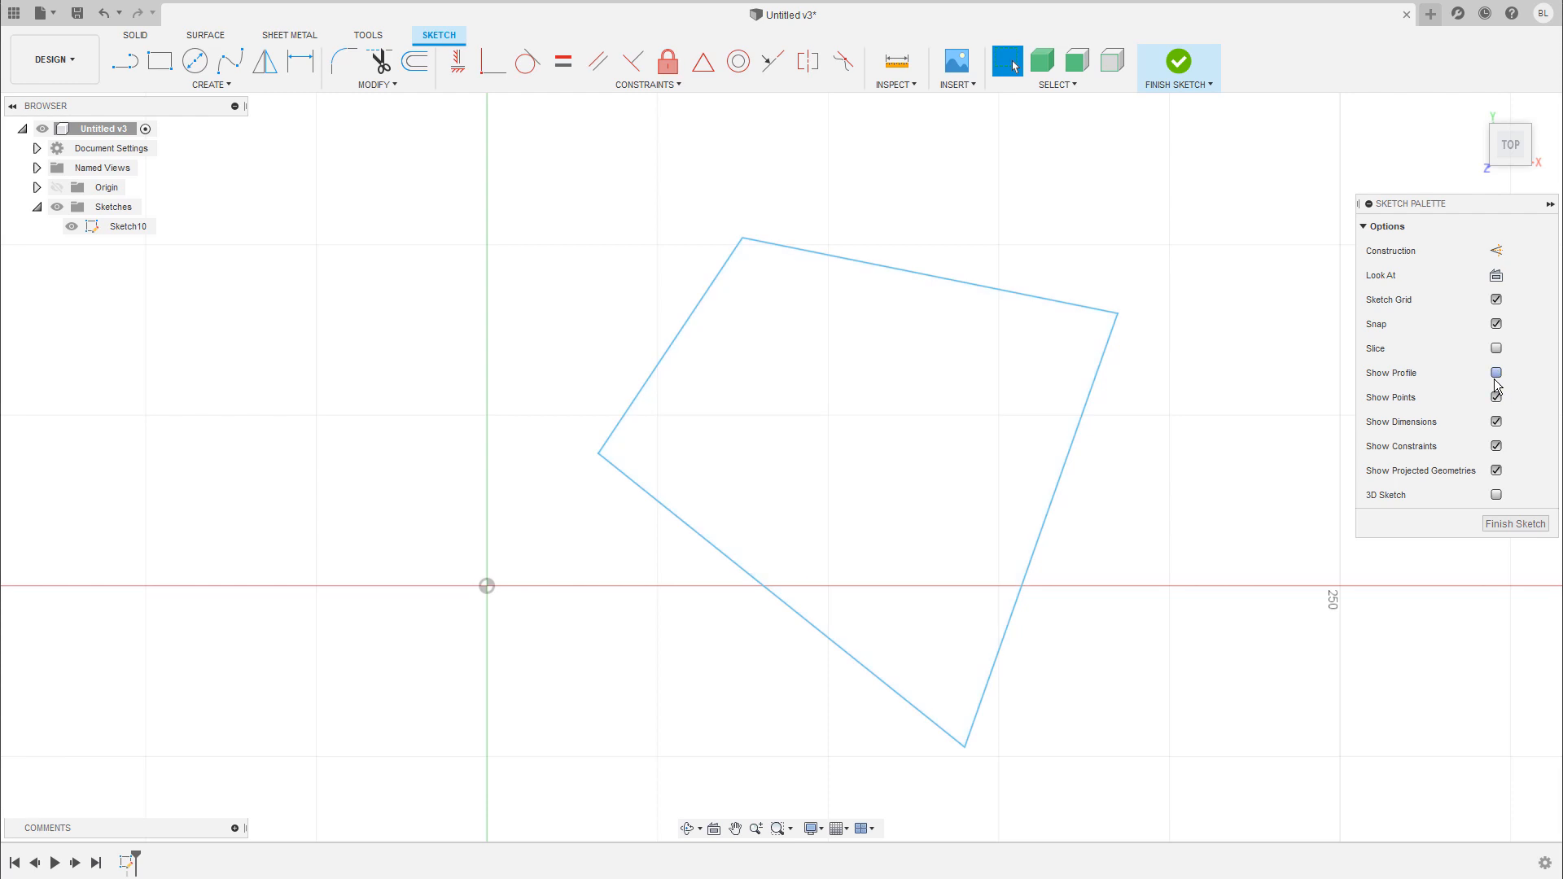
- Turn Show Profile back on for the active sketch
left_click(1497, 374)
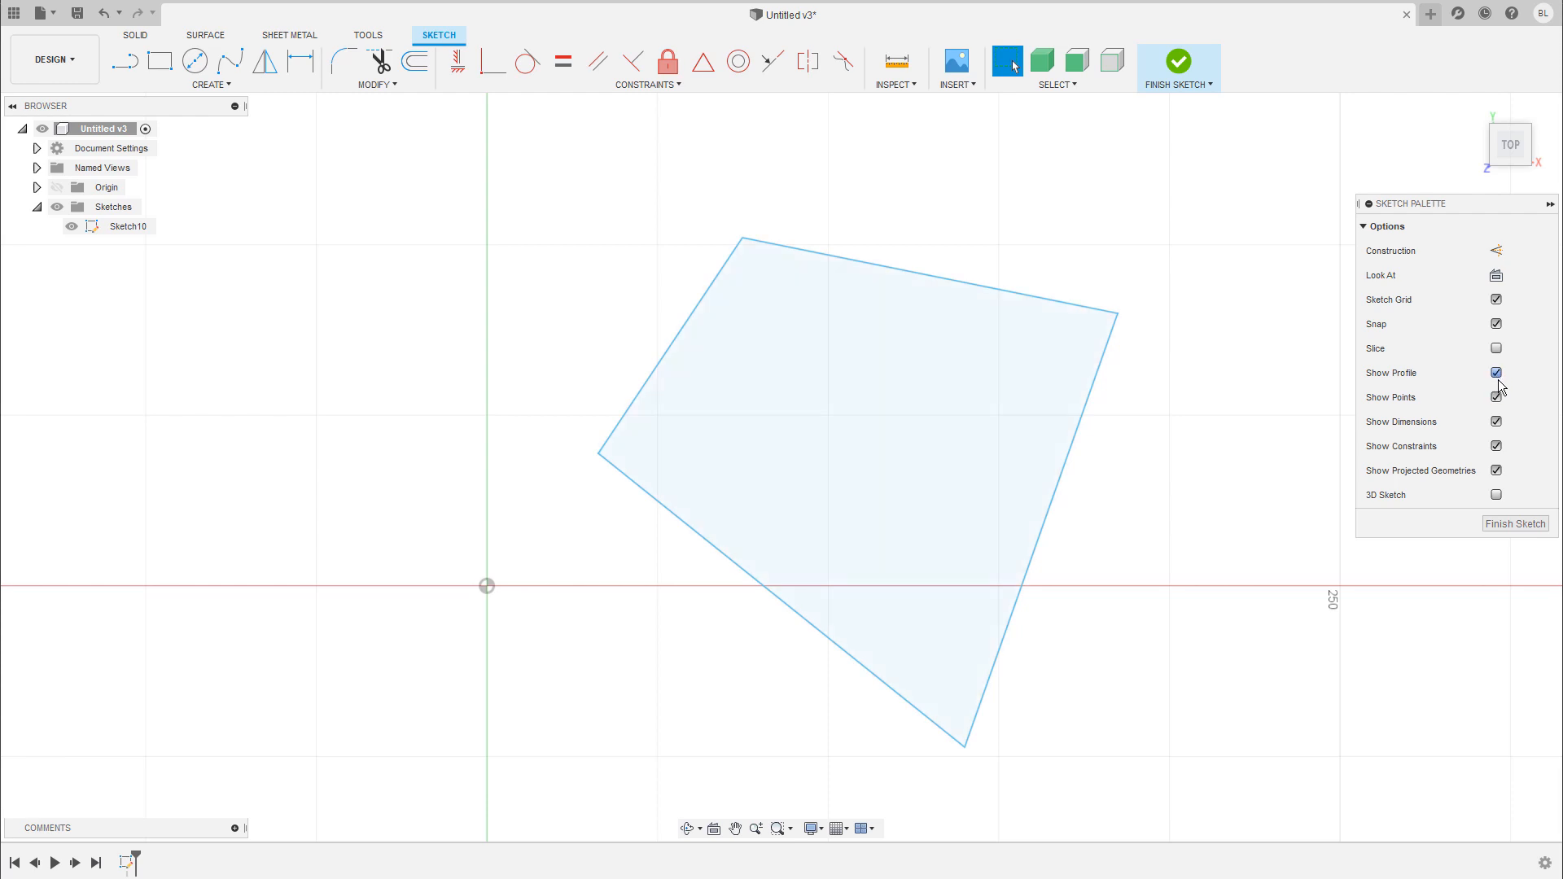
scroll(1082, 451, "down", 3)
mouse_move(1140, 464)
middle_mouse_down()
mouse_move(1067, 471)
mouse_move(1057, 452)
middle_mouse_up()
scroll(1110, 467, "up", 3)
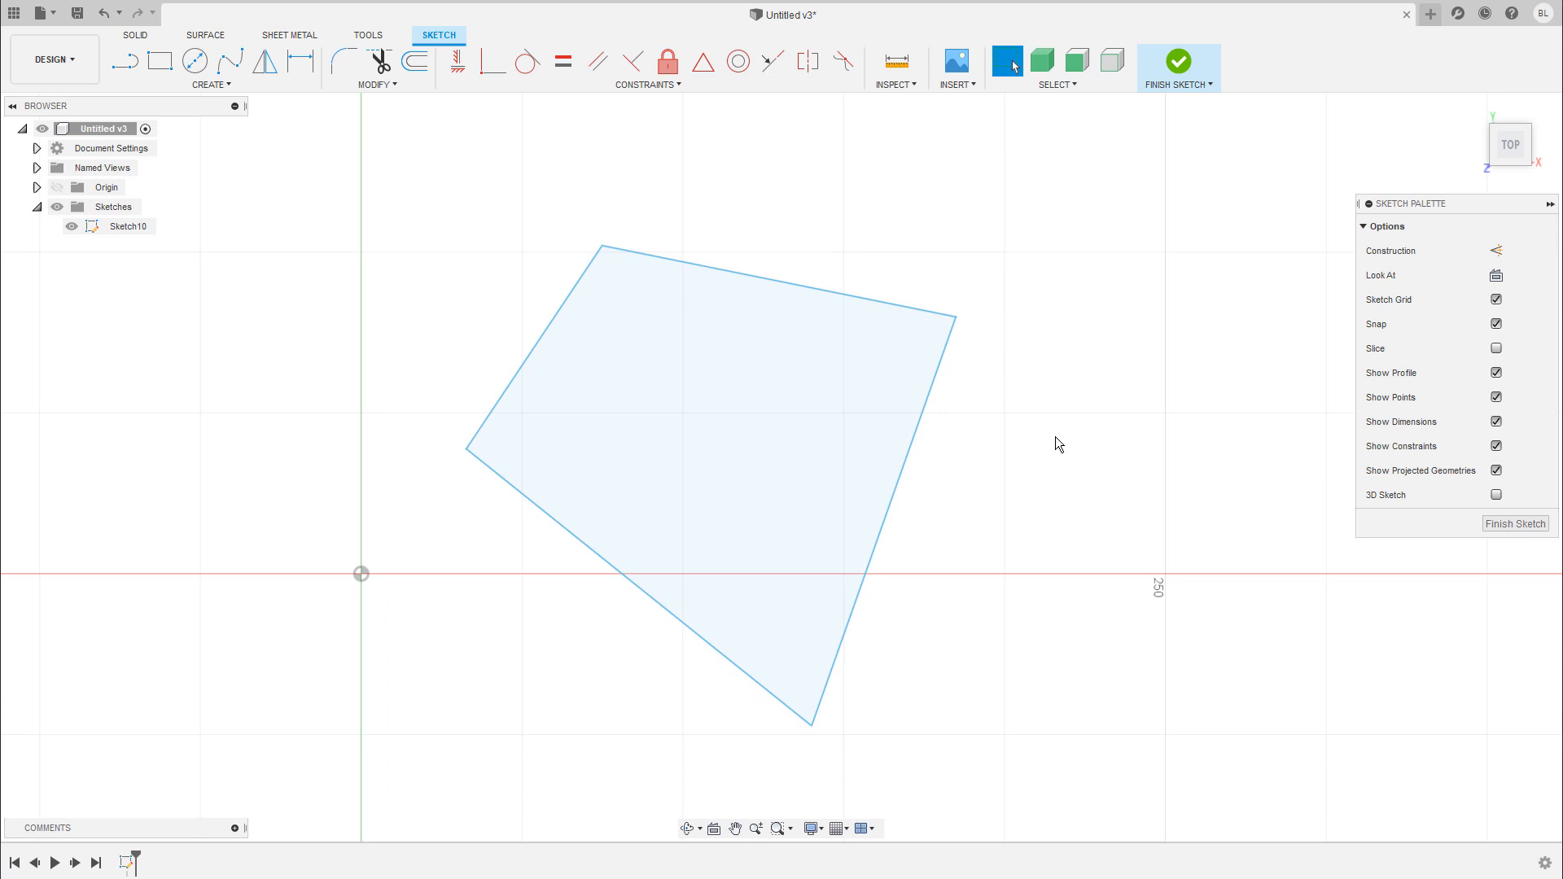
- Orbit away from the sketch plane, select the four-sided profile and use Look At to return to a face-on view
scroll(1055, 436, "down", 1)
mouse_move(1032, 610)
middle_mouse_down("shift")
mouse_move(1115, 549)
mouse_move(1128, 418)
middle_mouse_up("shift")
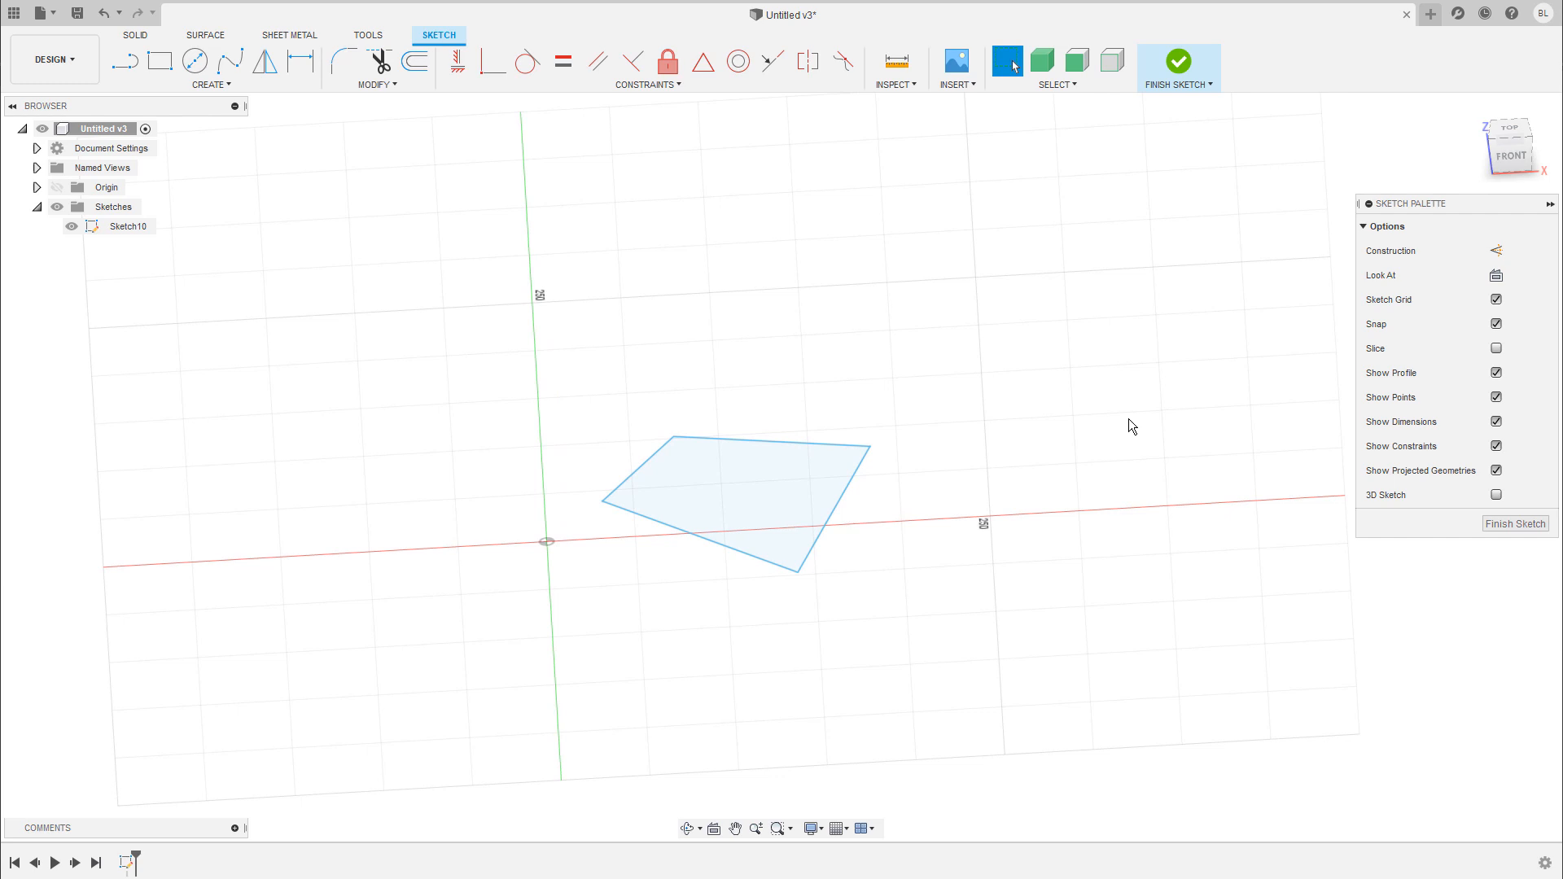
middle_click_drag(1128, 418, 1091, 374, "shift")
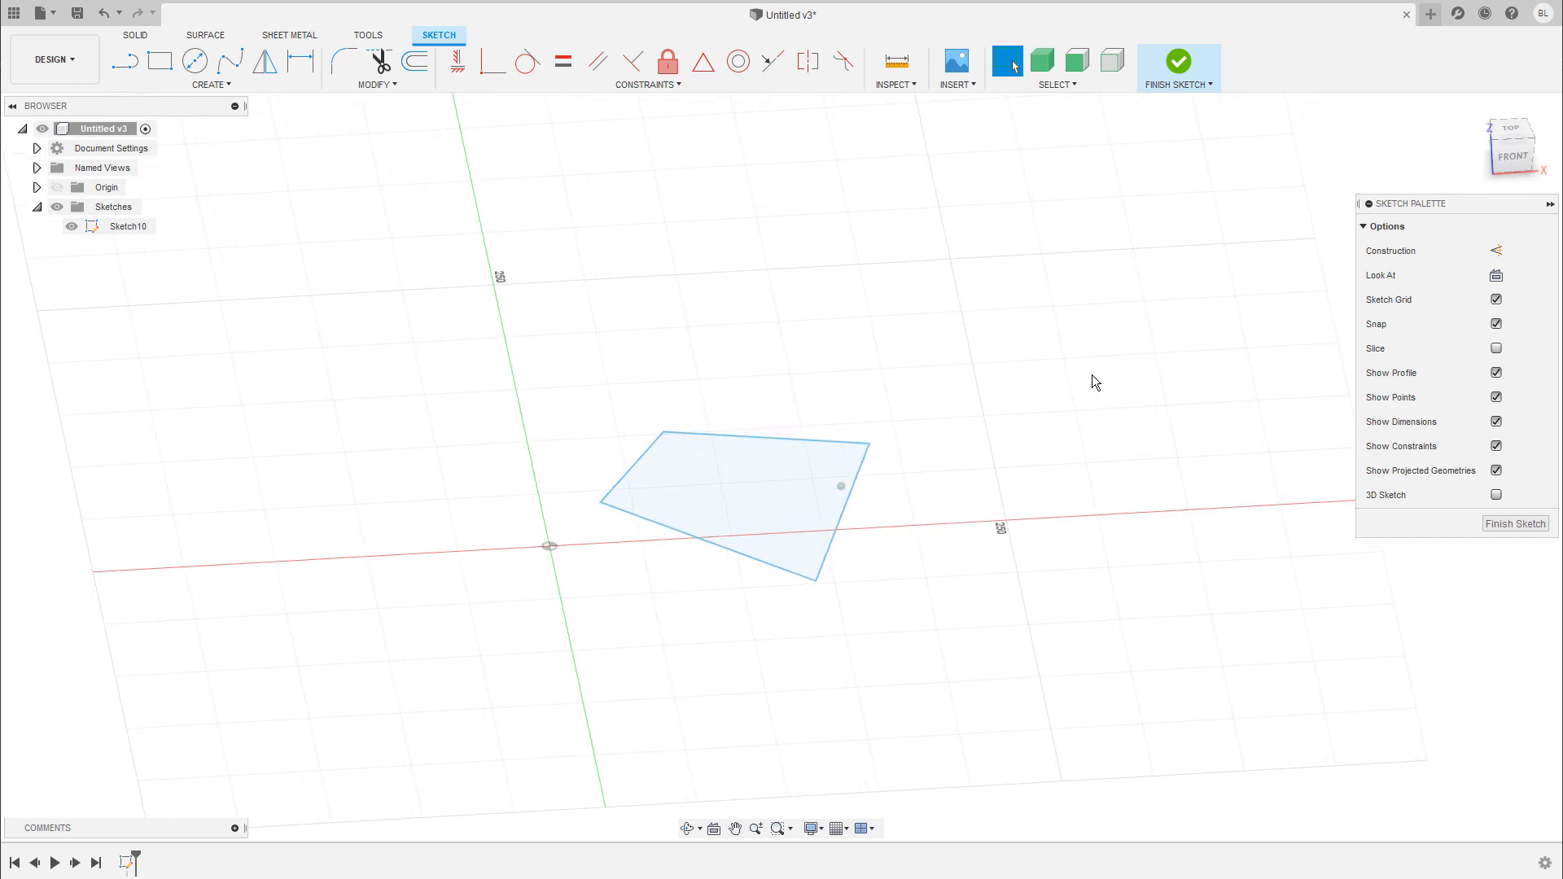
left_click(783, 498)
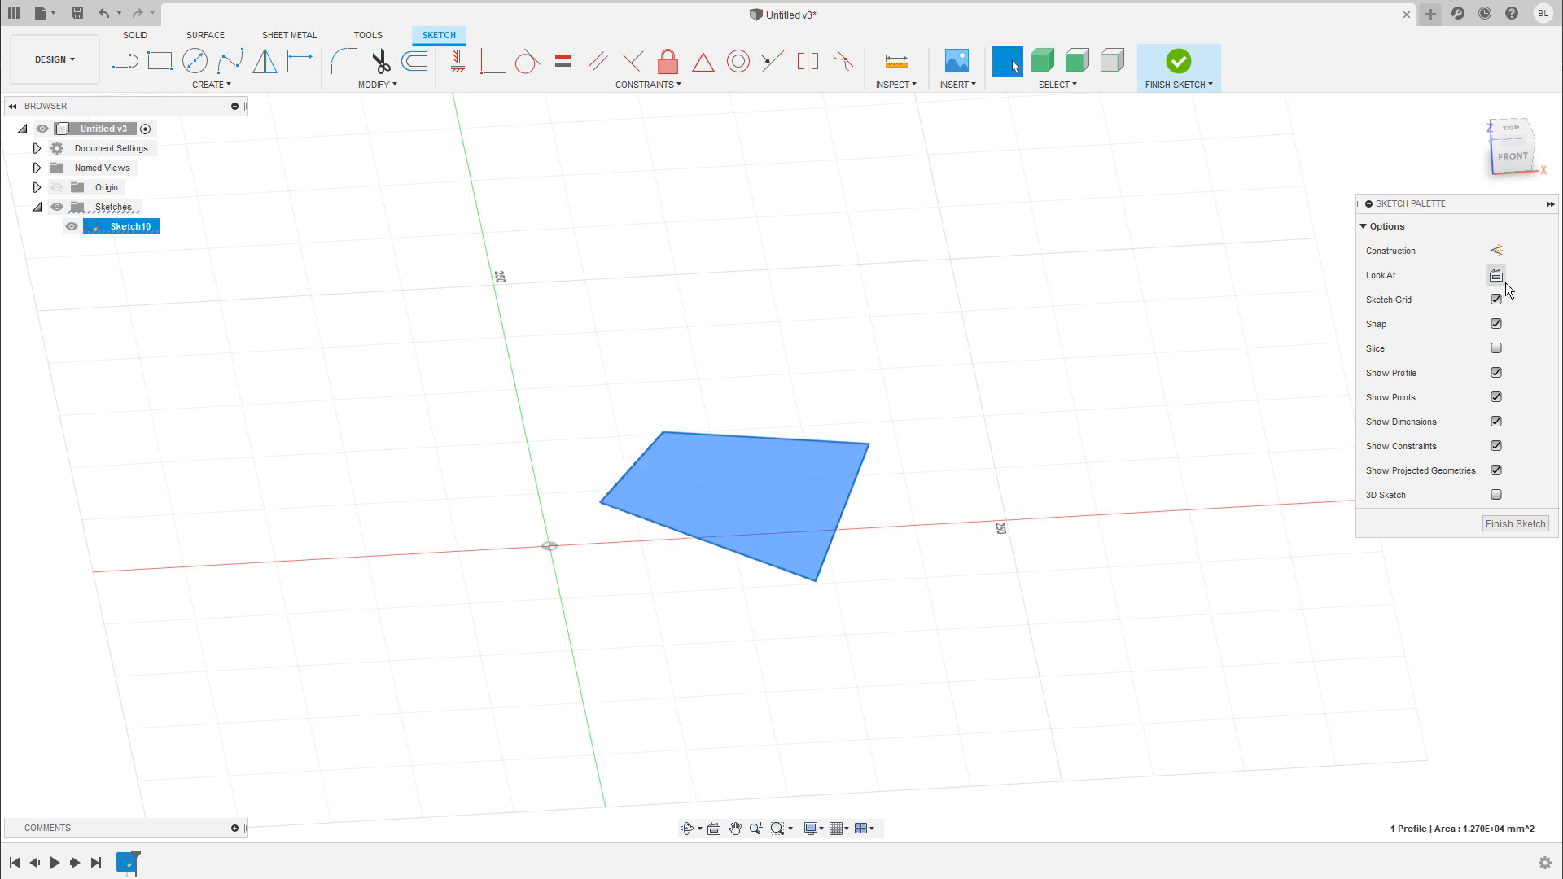
left_click(713, 828)
left_click(867, 658)
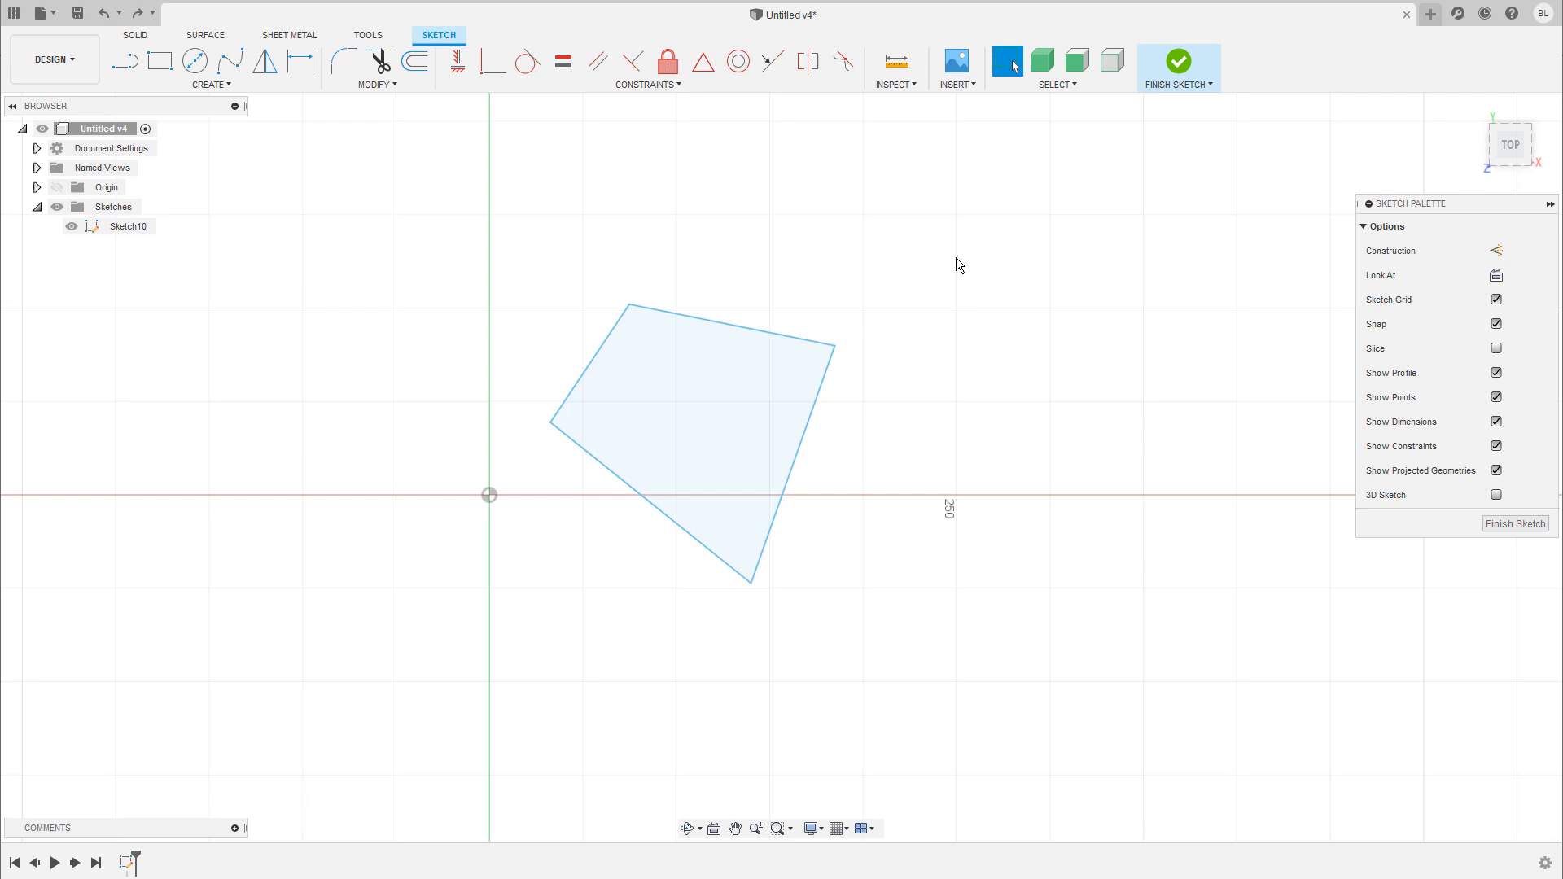
- Delete all four lines of the profile from the sketch
left_click_drag(935, 217, 505, 656)
key("Delete")
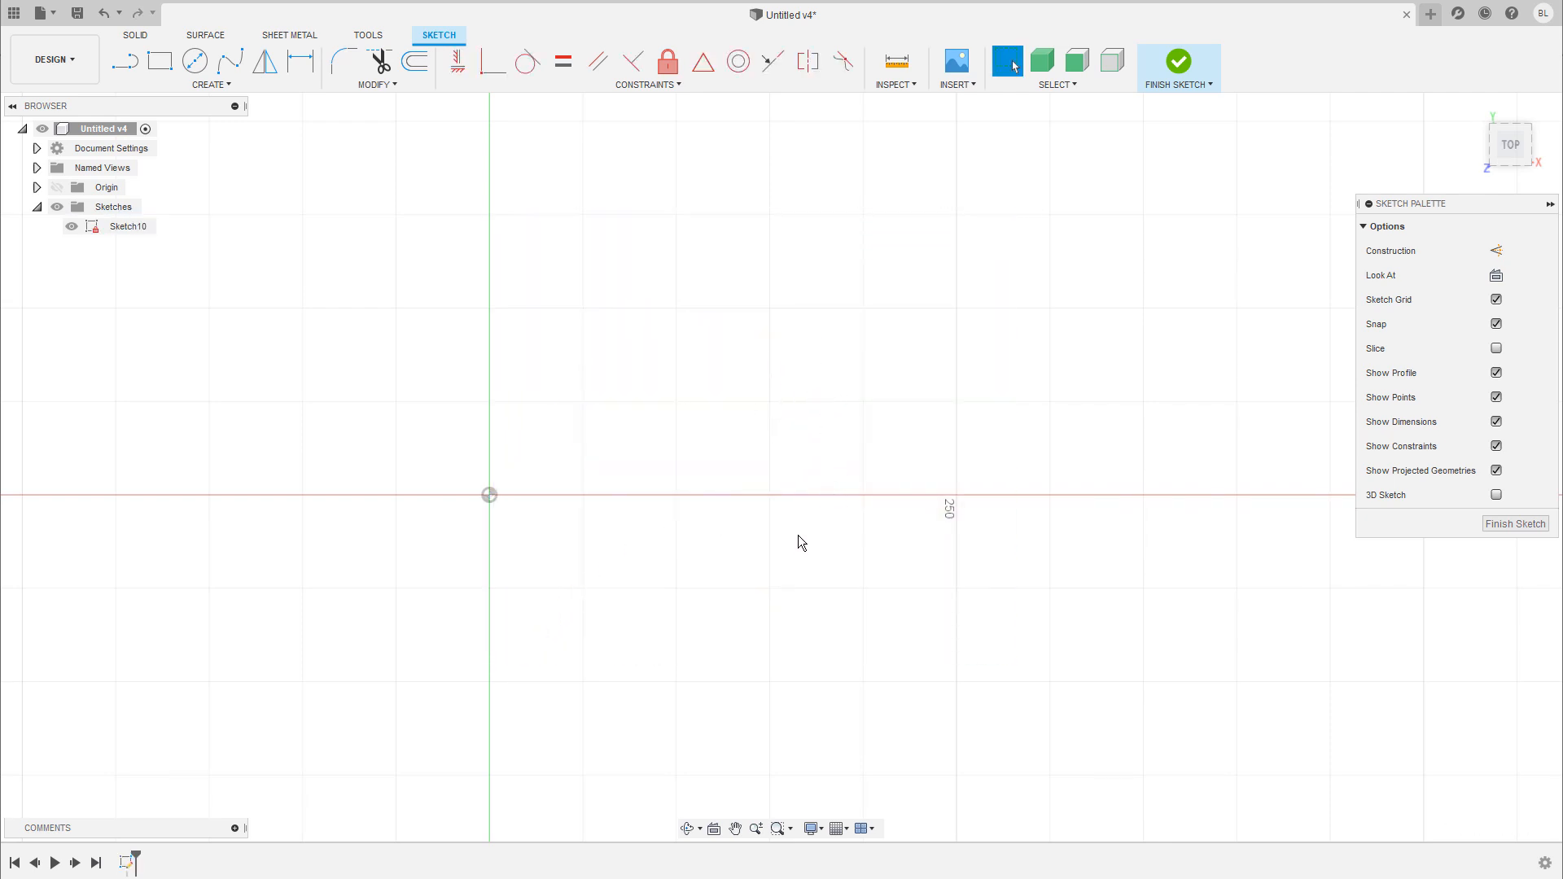
- Start the Line tool, and switch Snap off and back on in the sketch options
key("l")
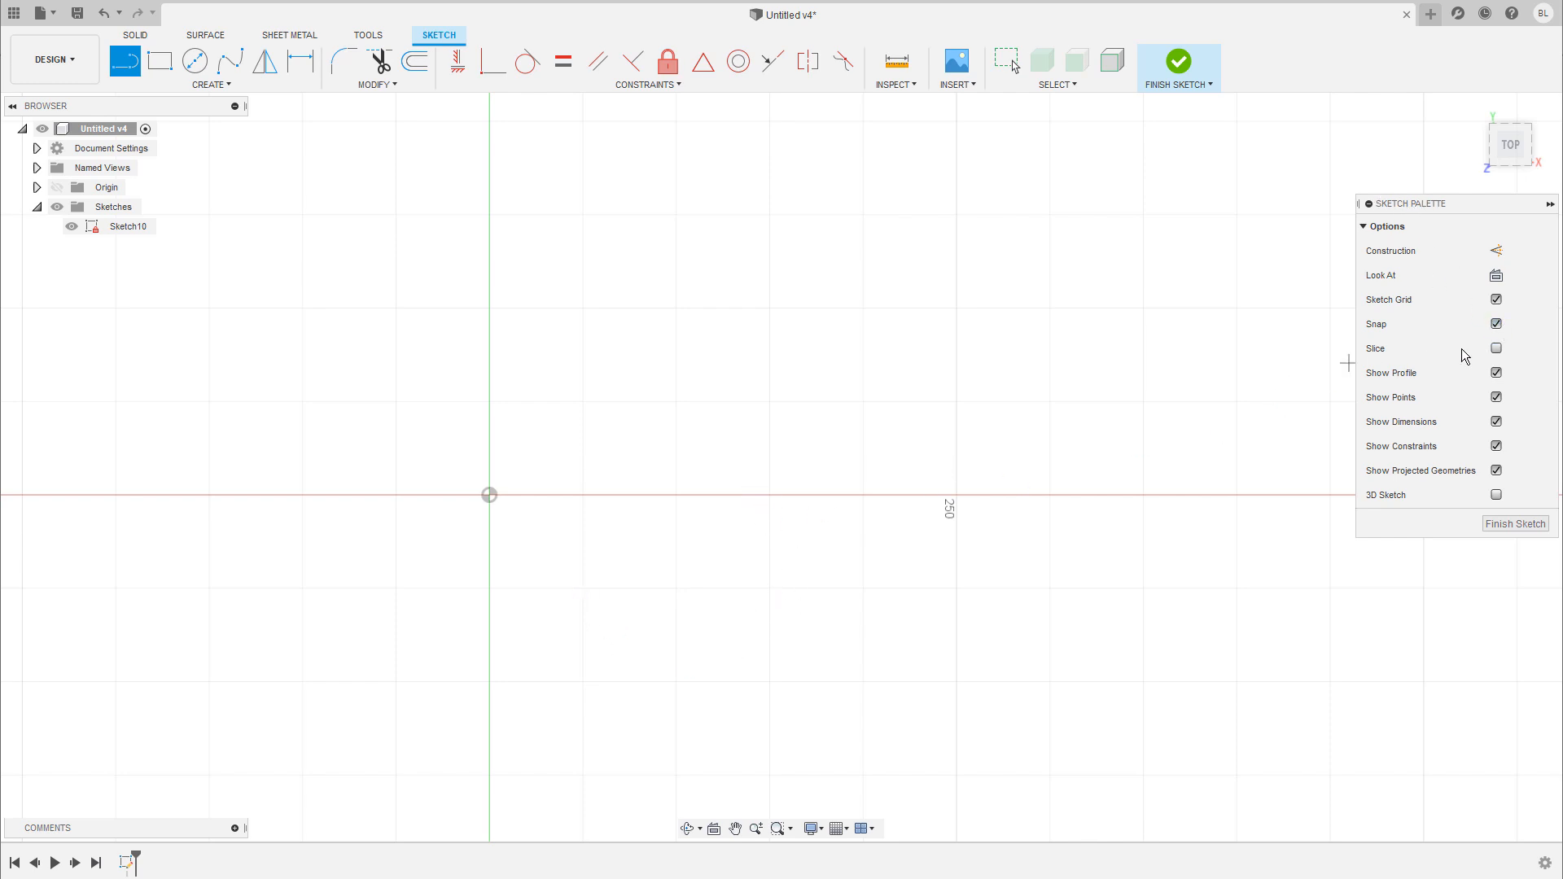
left_click(1497, 325)
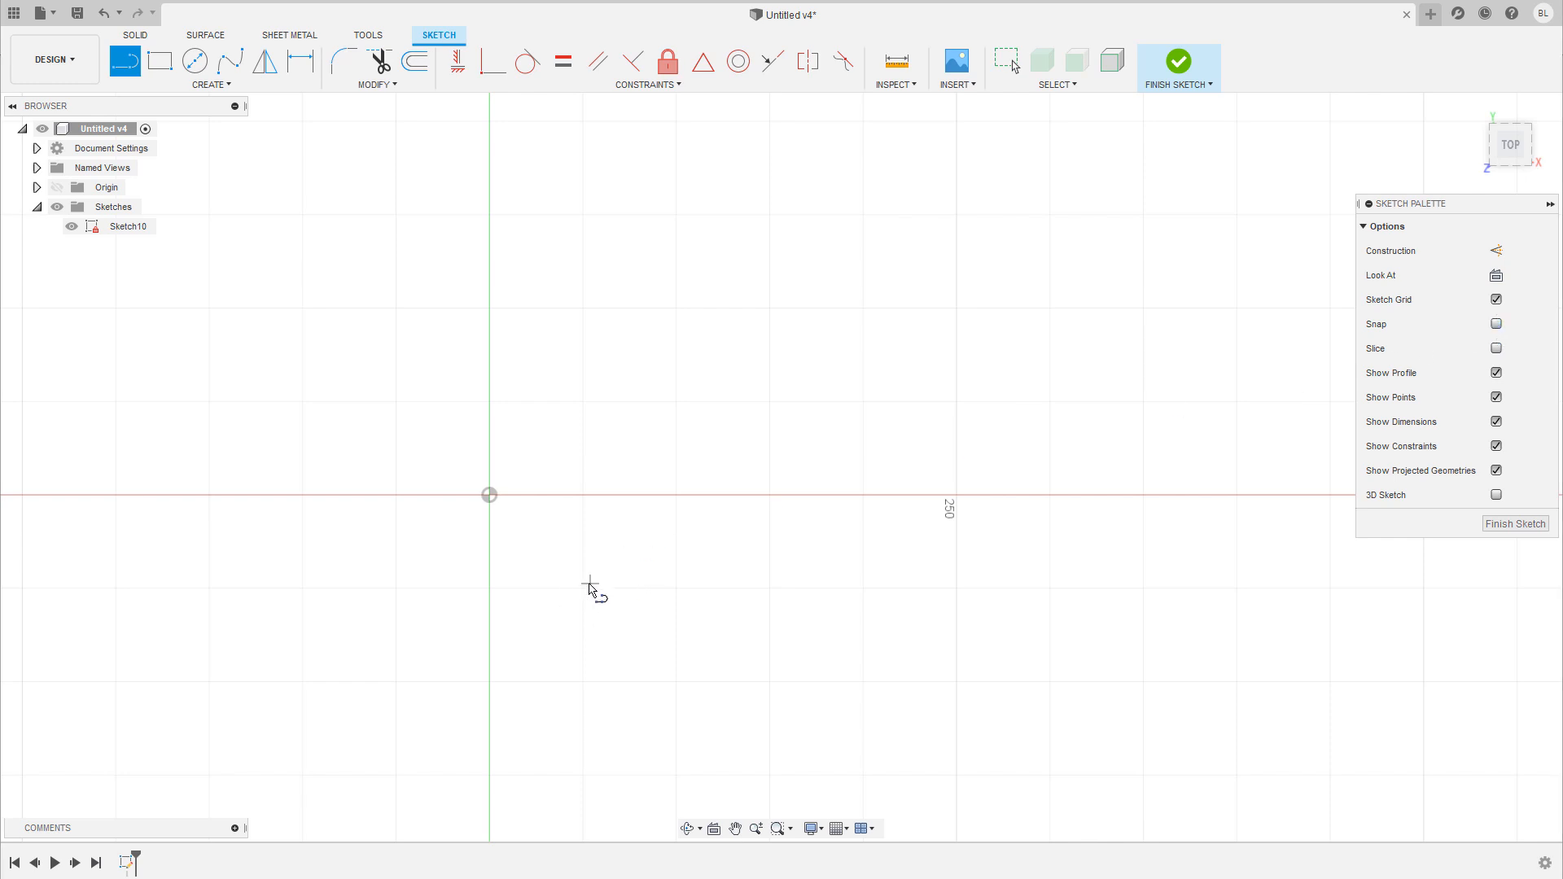
left_click(1497, 326)
- Draw a 350 mm line at 45 degrees, starting about 50 mm right of and 100 mm below the origin
left_click(583, 681)
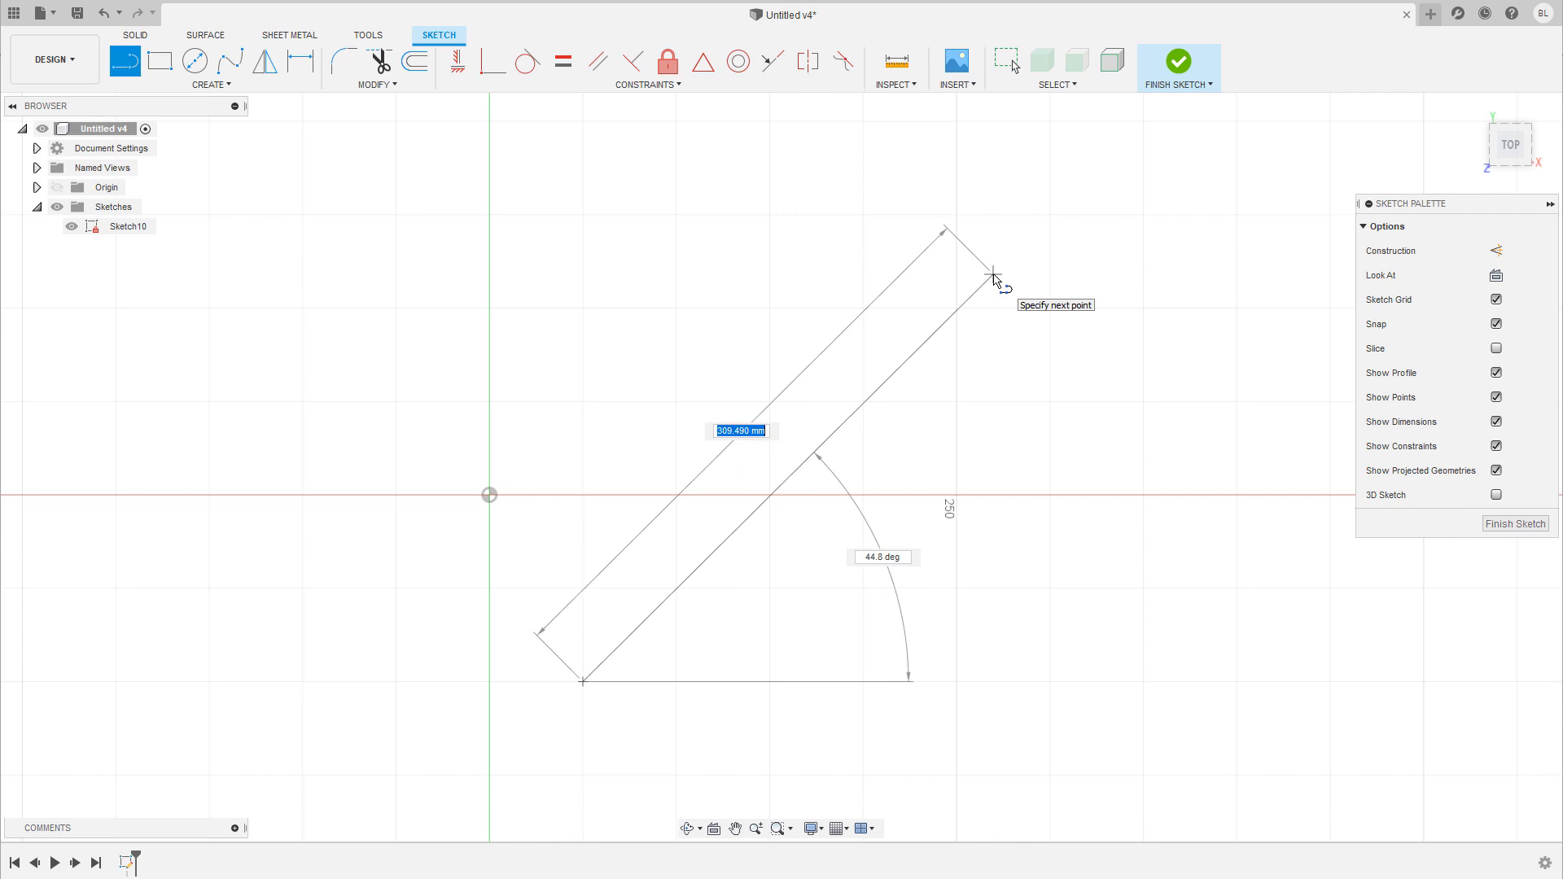
type("350")
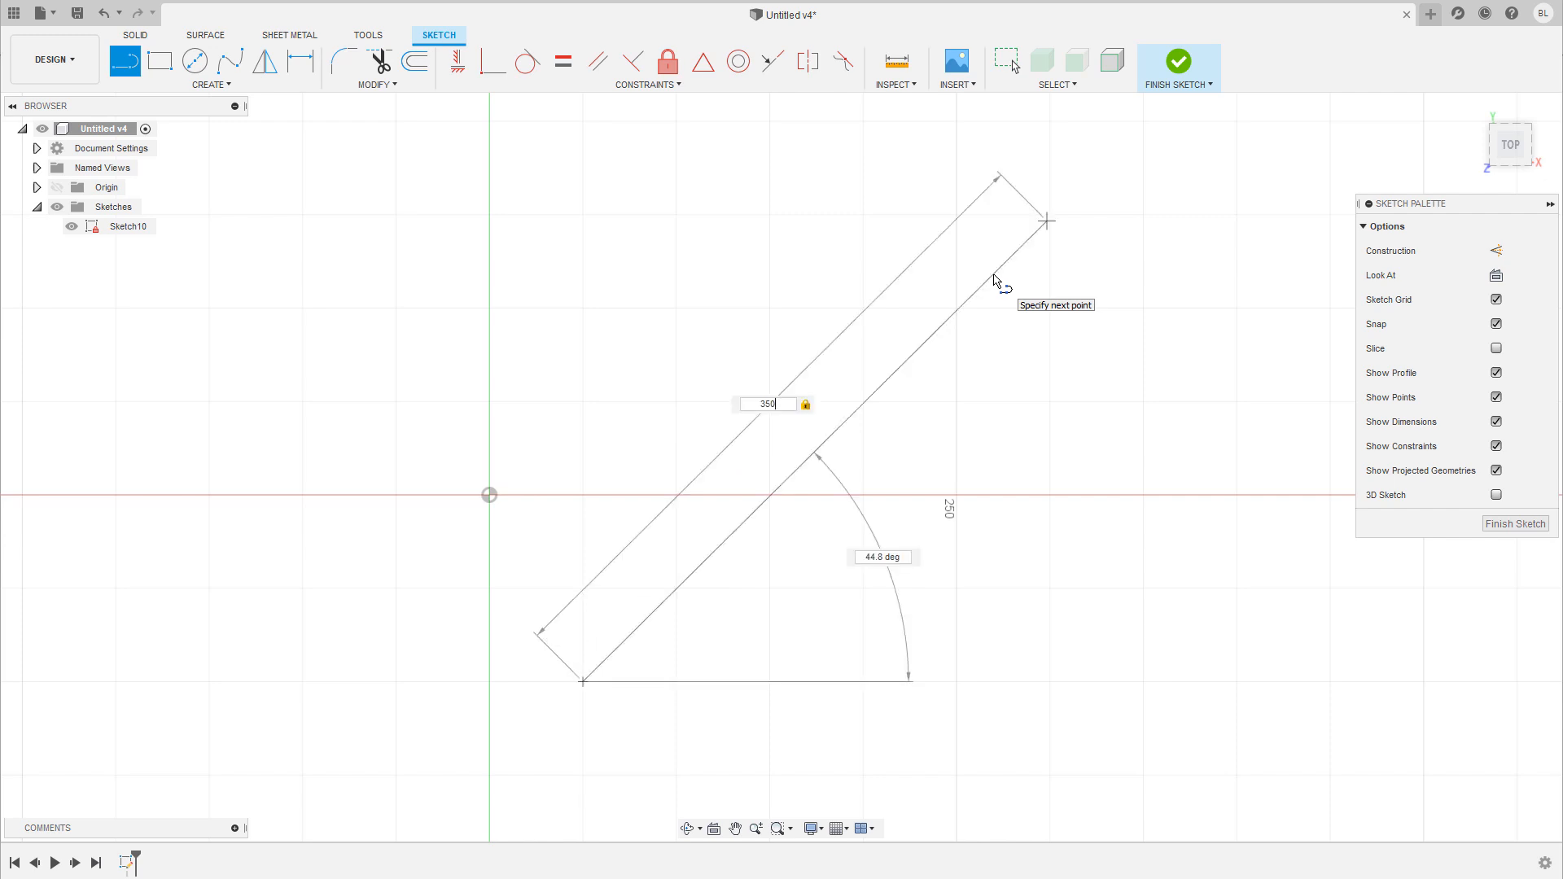
key("Tab")
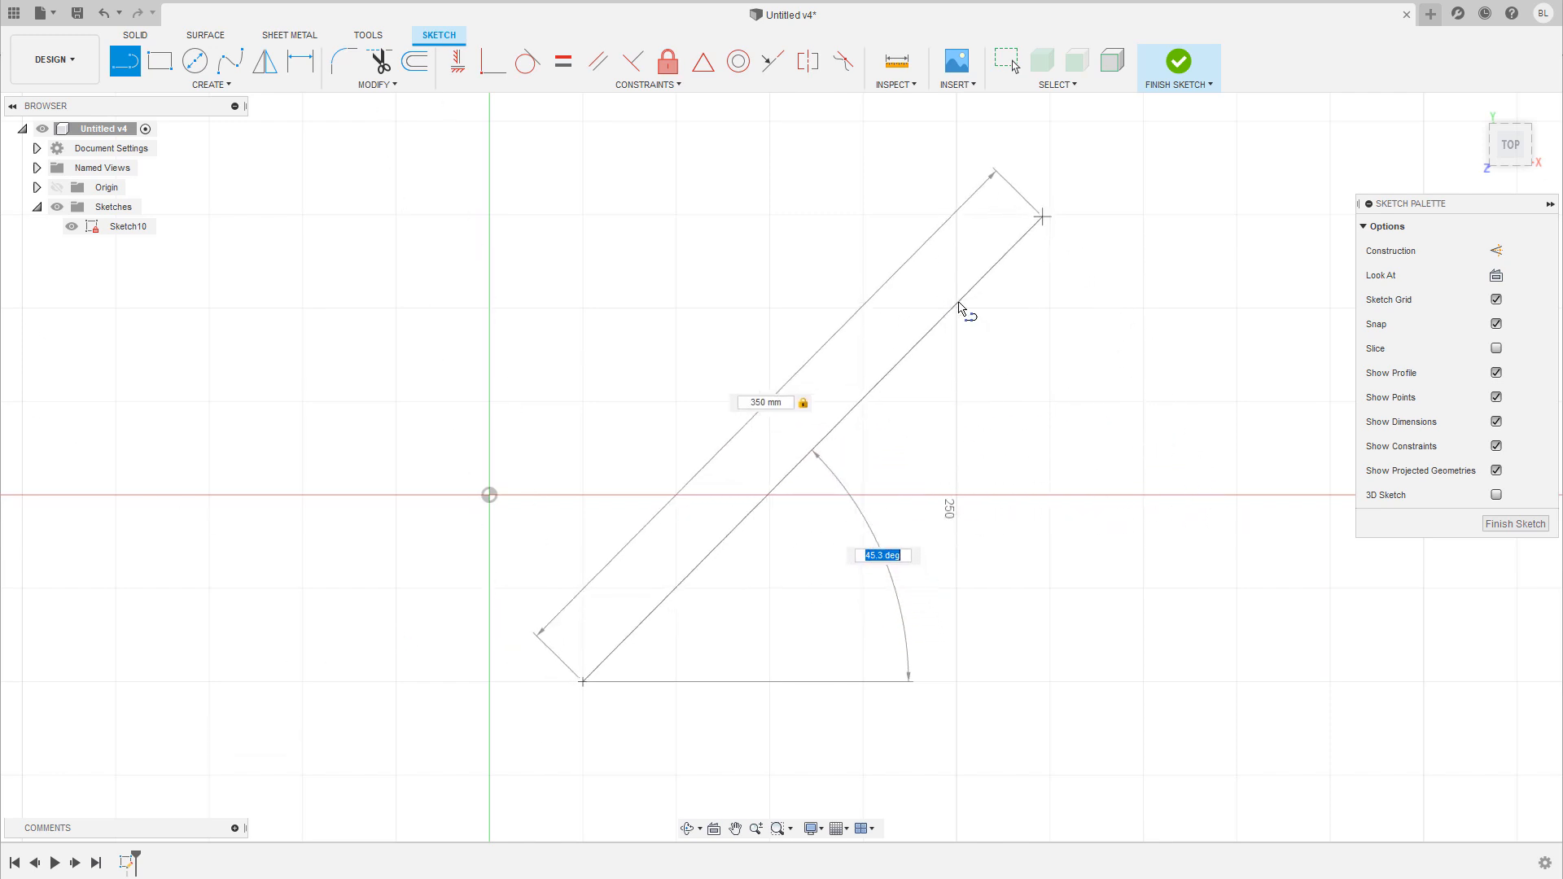
type("45")
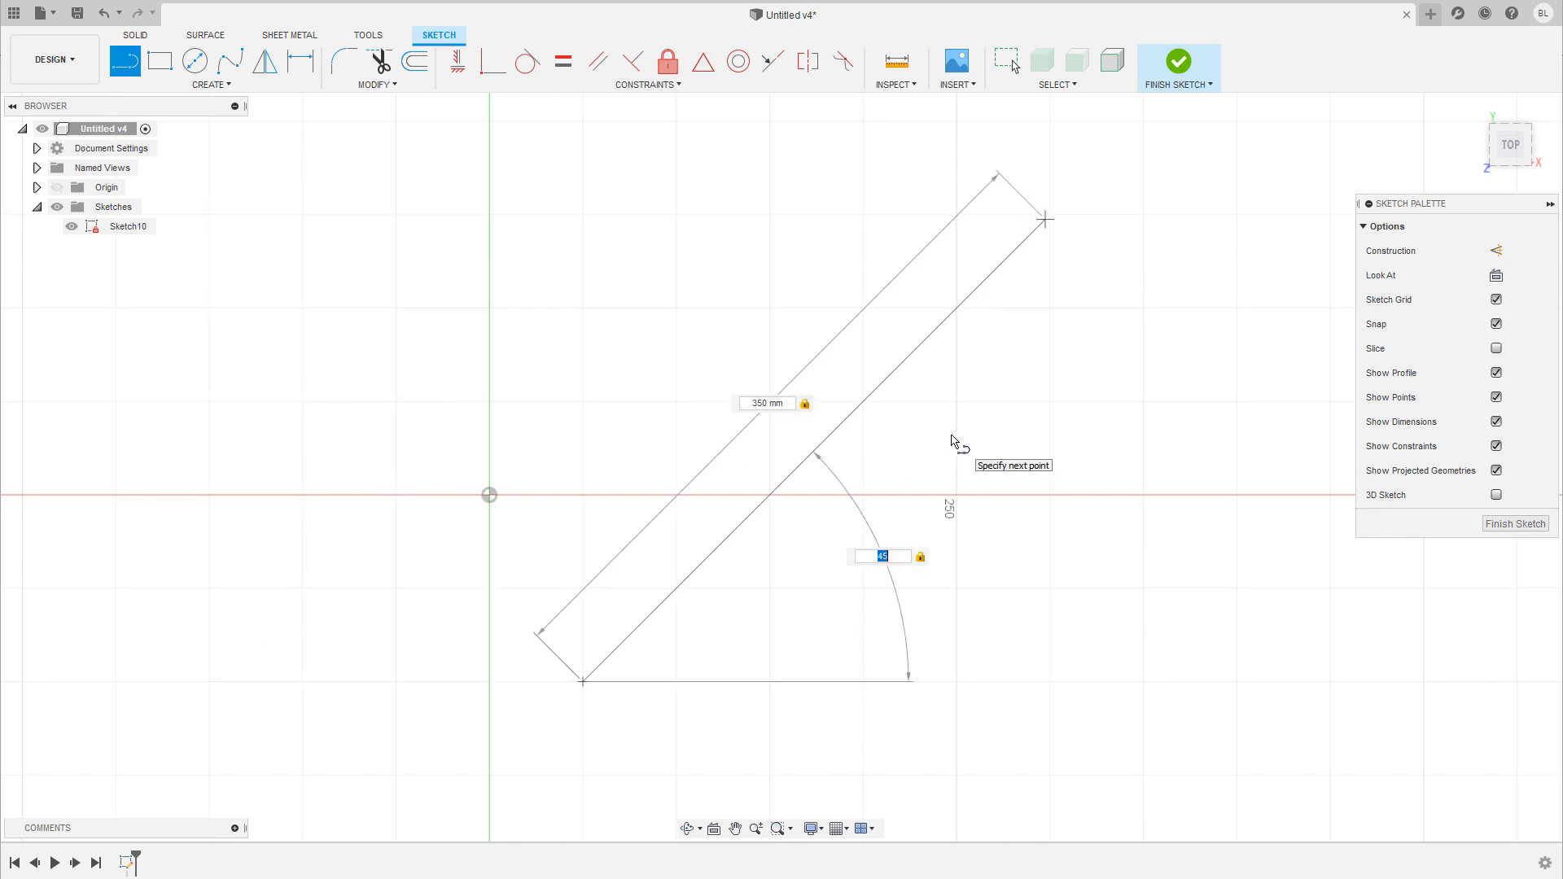
key("Return")
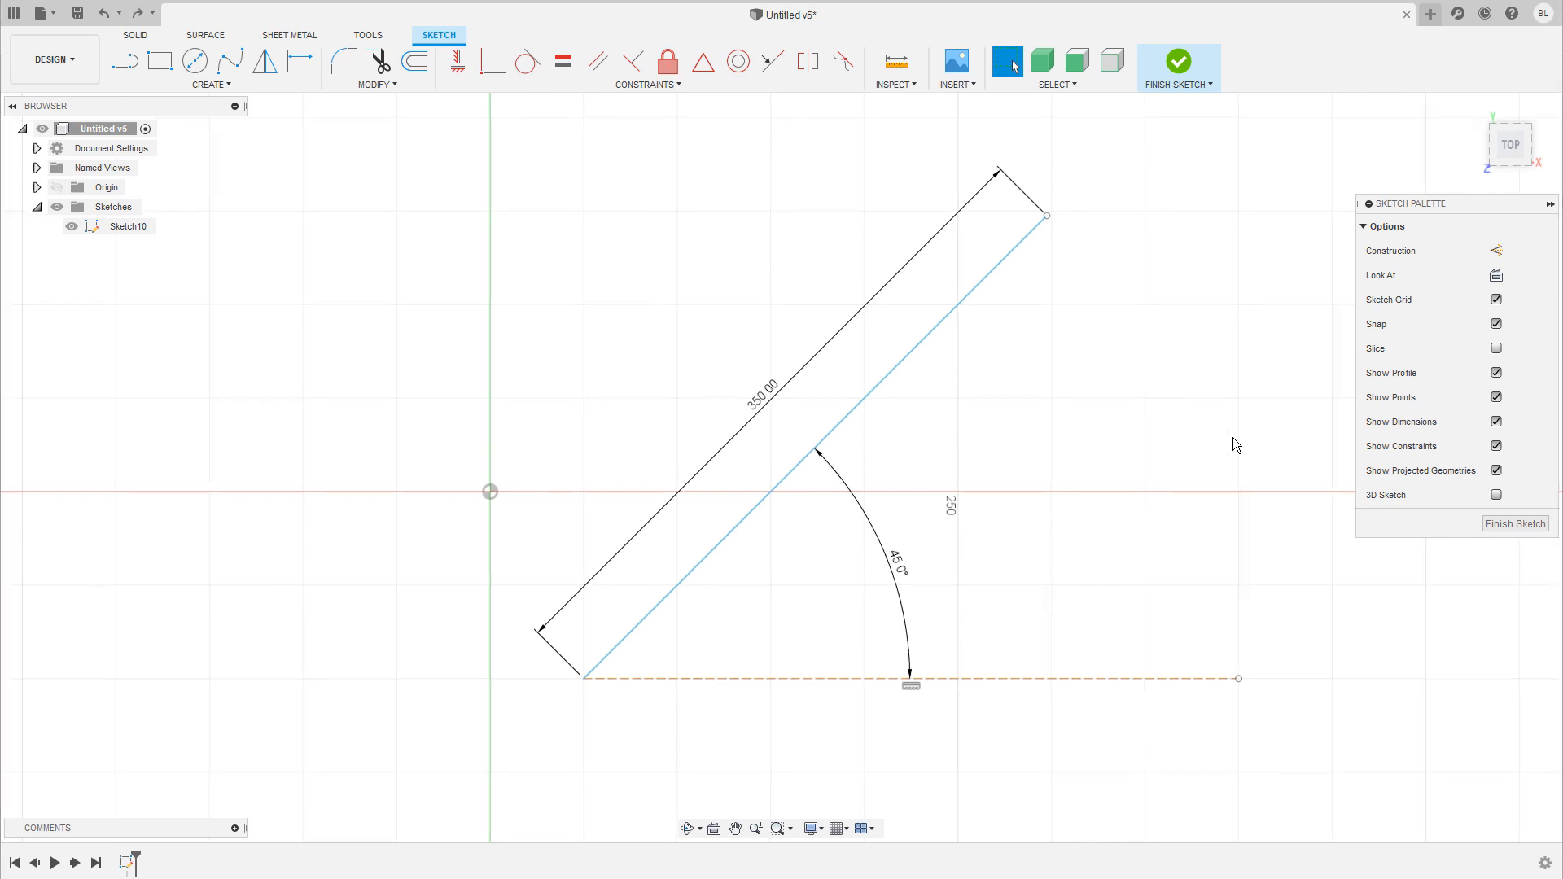
- Draw an open zigzag of three connected lines right of the 45-degree line, about 381, 370 and 235 mm long
scroll(1091, 484, "down", 5)
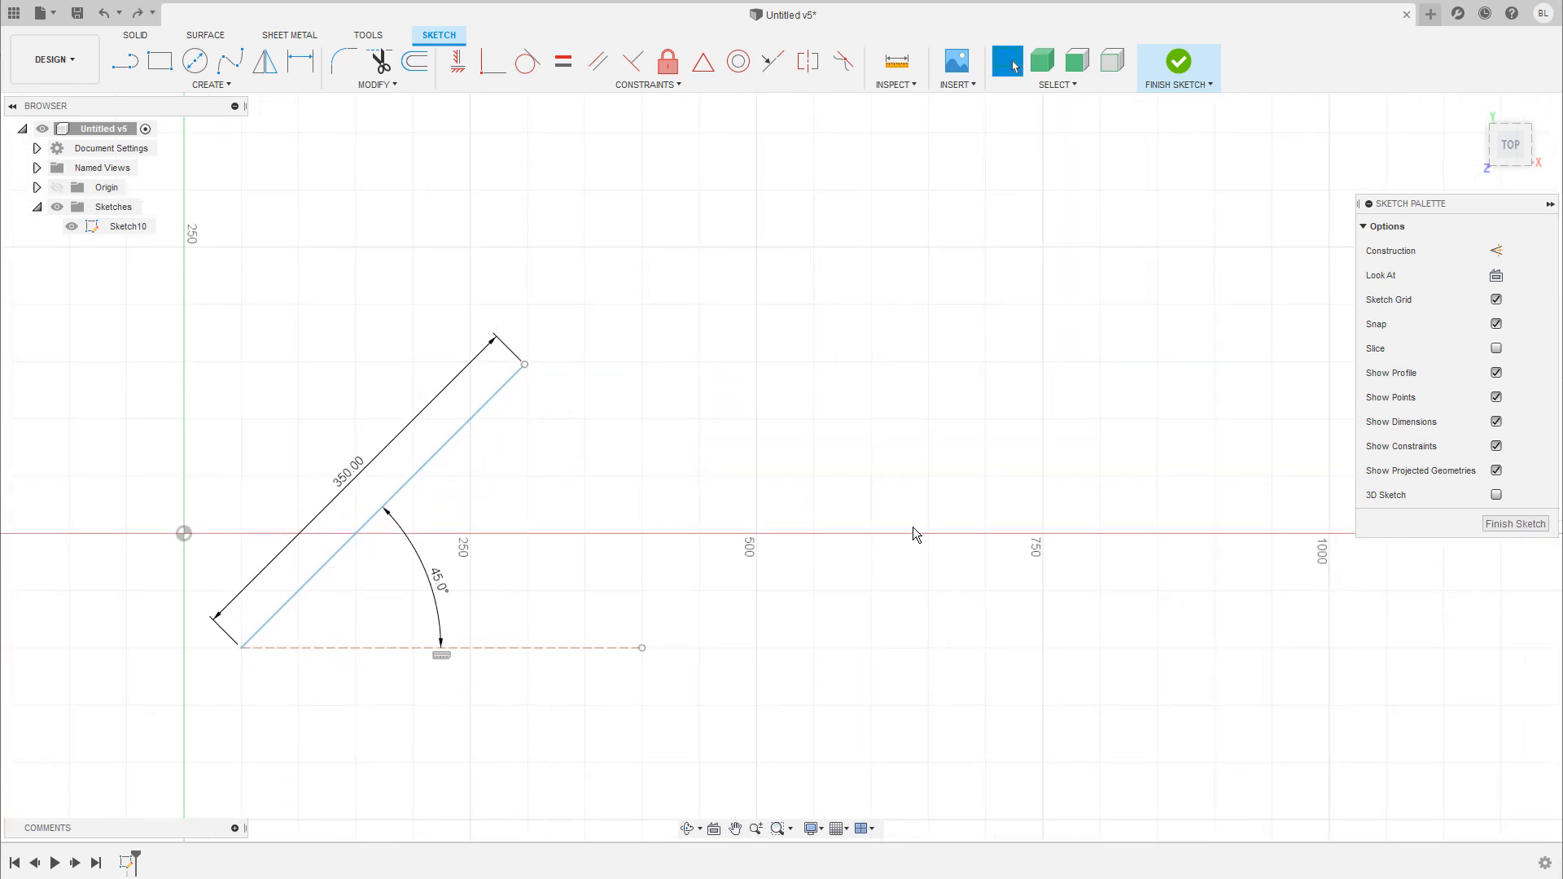
scroll(915, 527, "up", 2)
middle_click_drag(917, 523, 868, 551)
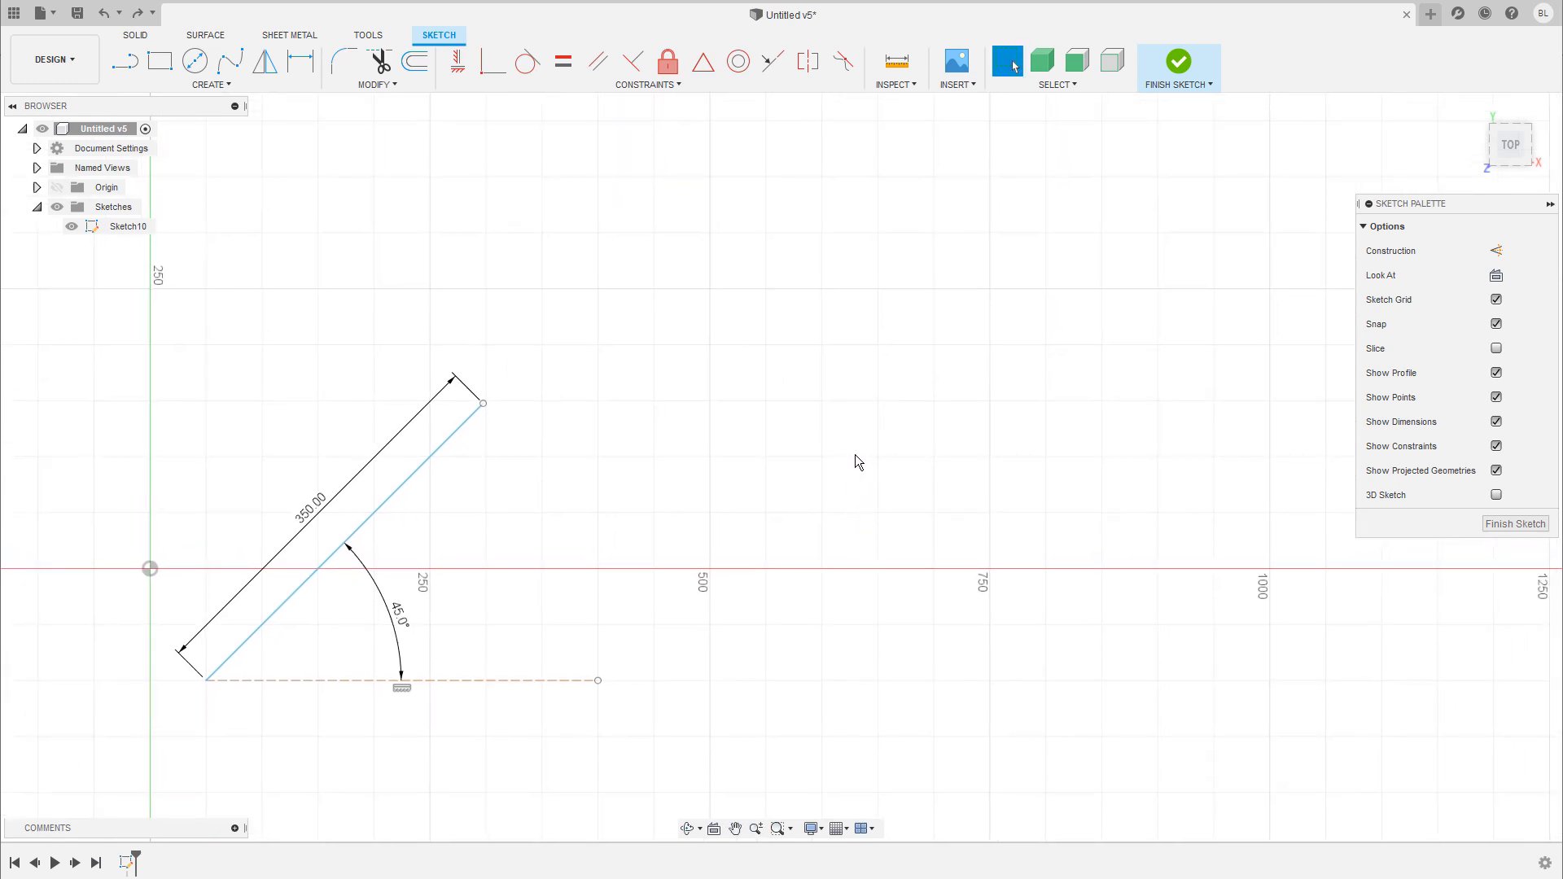
key("l")
scroll(841, 492, "down", 1)
middle_click_drag(841, 491, 754, 586)
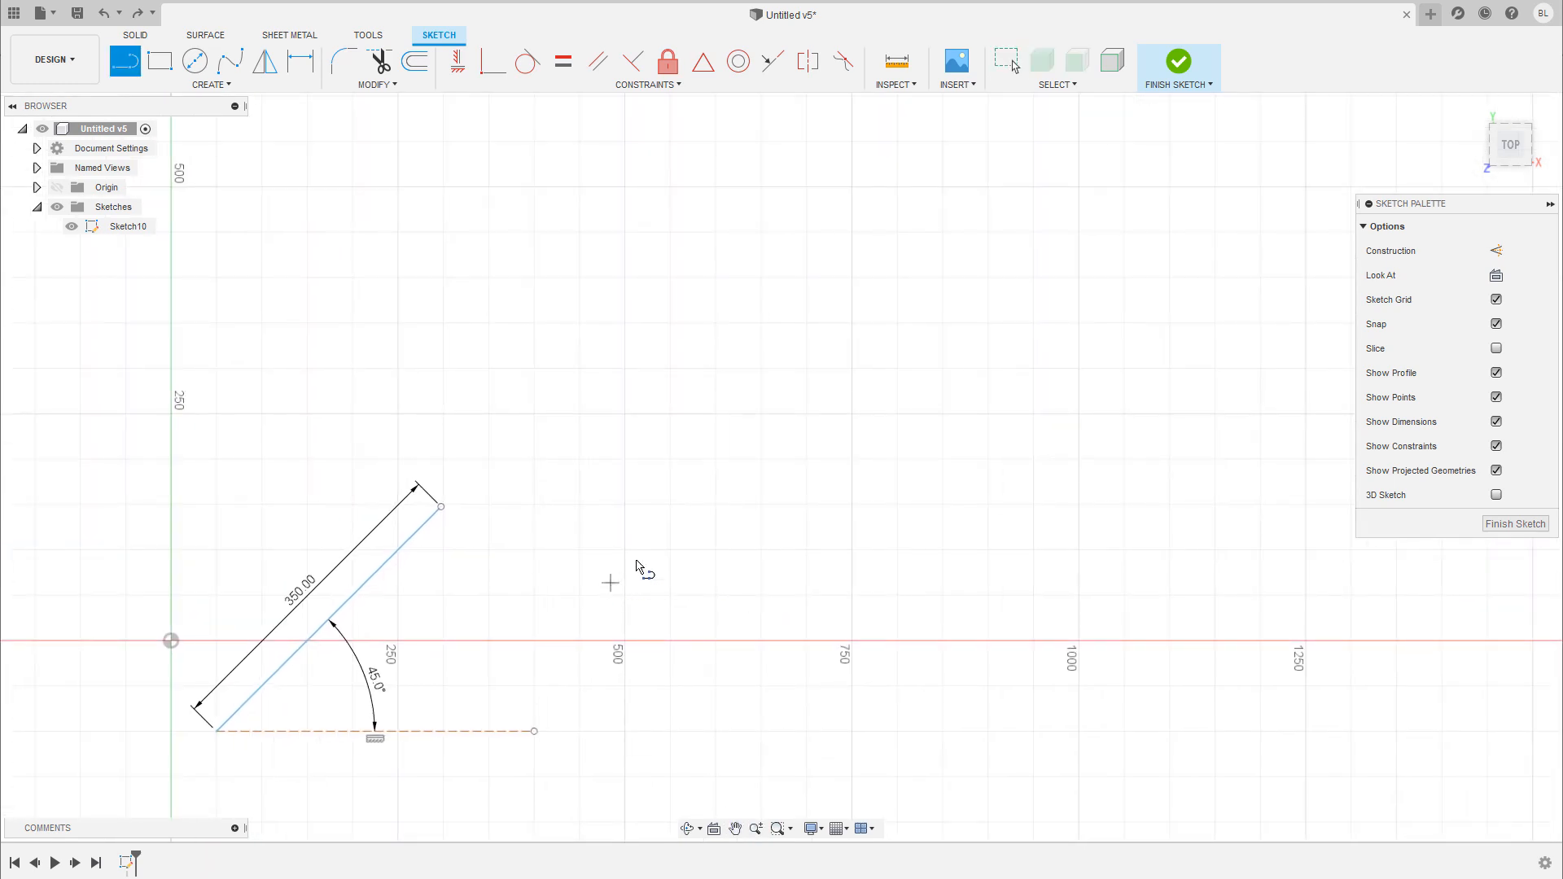
left_click(610, 583)
left_click(875, 359)
left_click(1126, 583)
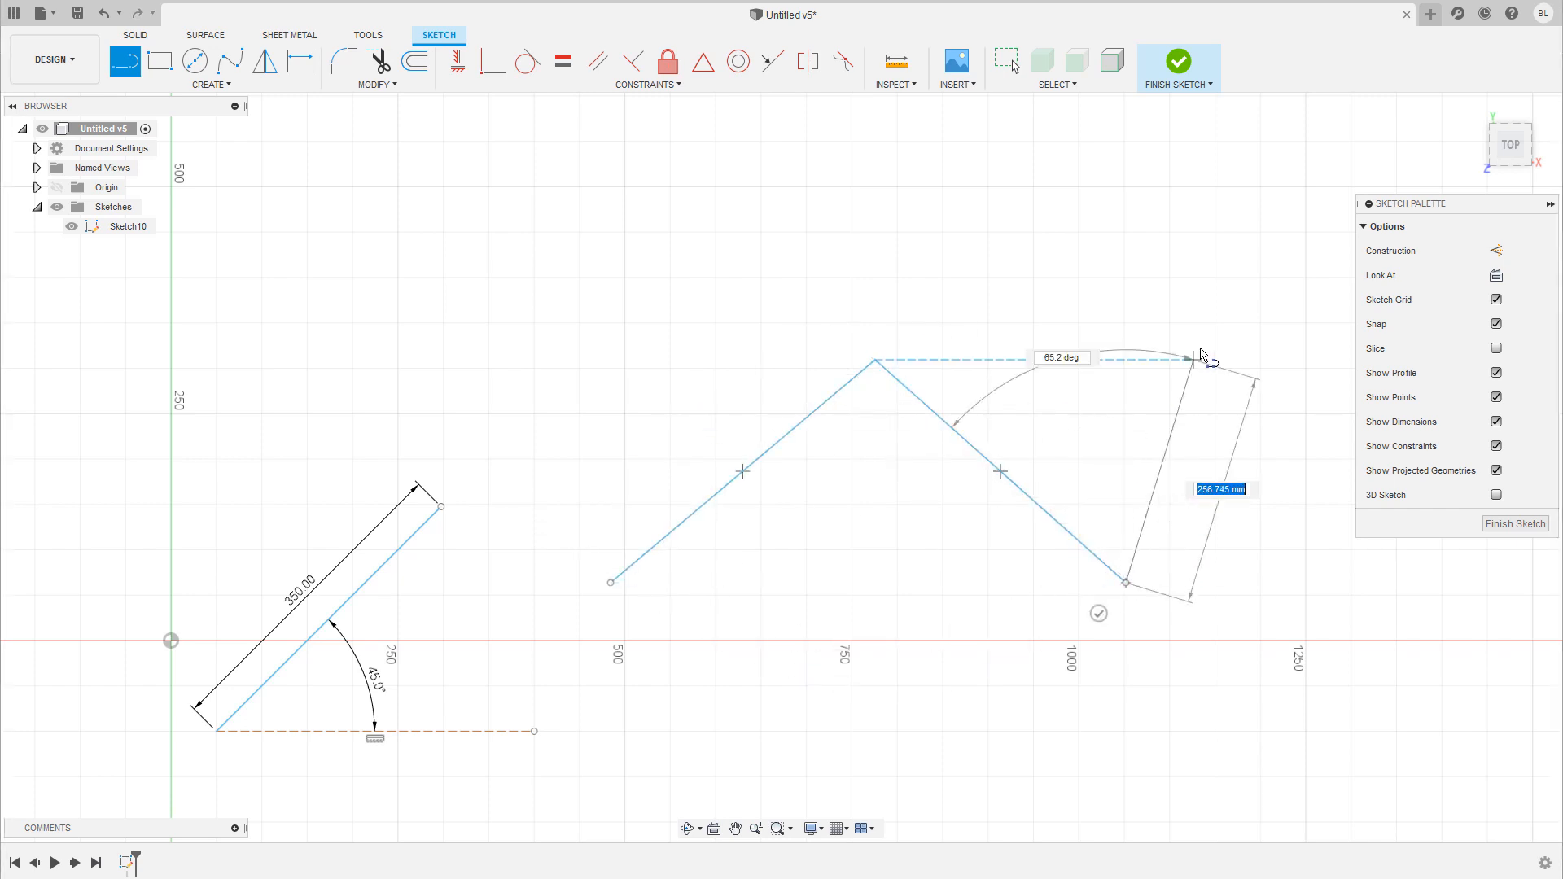
left_click(1273, 430)
key("Escape")
- Add a sketch dimension to the zigzag's first segment and set its length to 350 mm
scroll(994, 443, "up", 1)
middle_click_drag(994, 442, 918, 445)
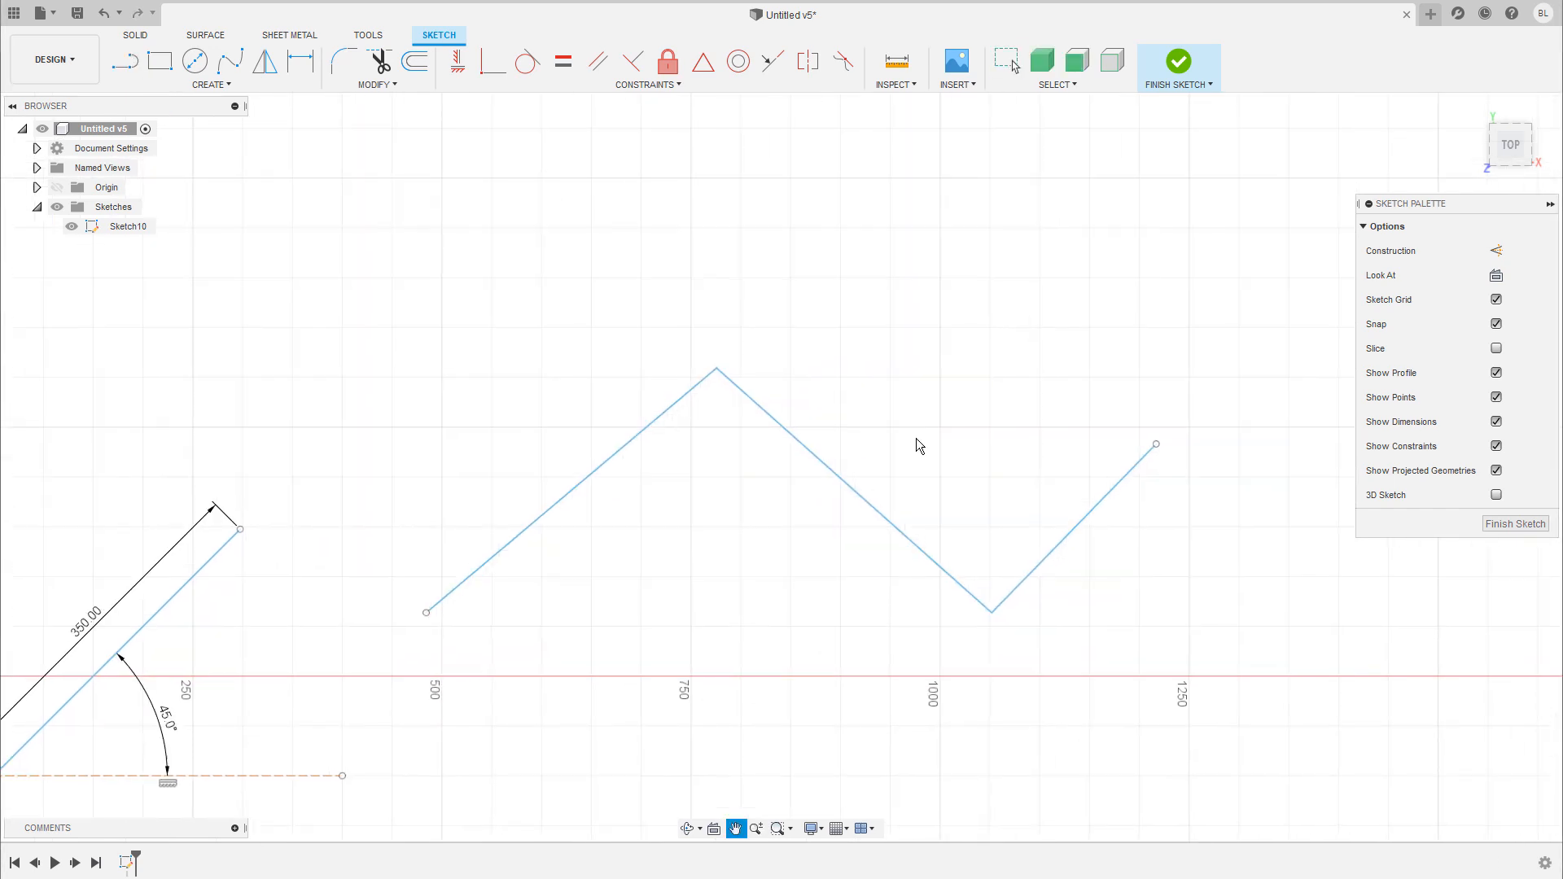
left_click(235, 88)
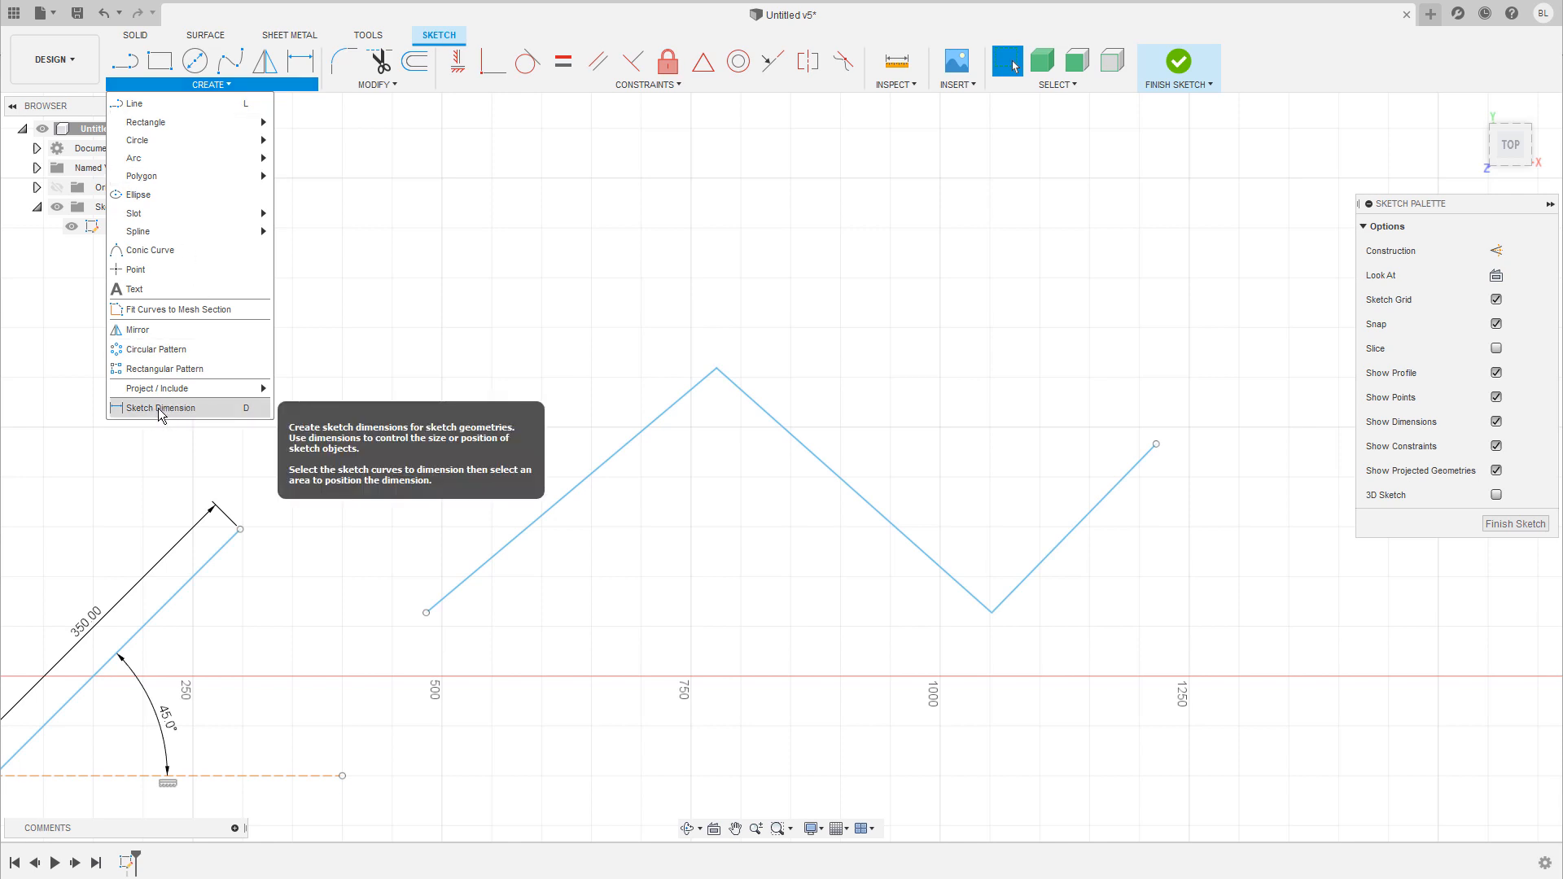
left_click(212, 409)
scroll(638, 479, "down", 2)
middle_click_drag(681, 485, 794, 466)
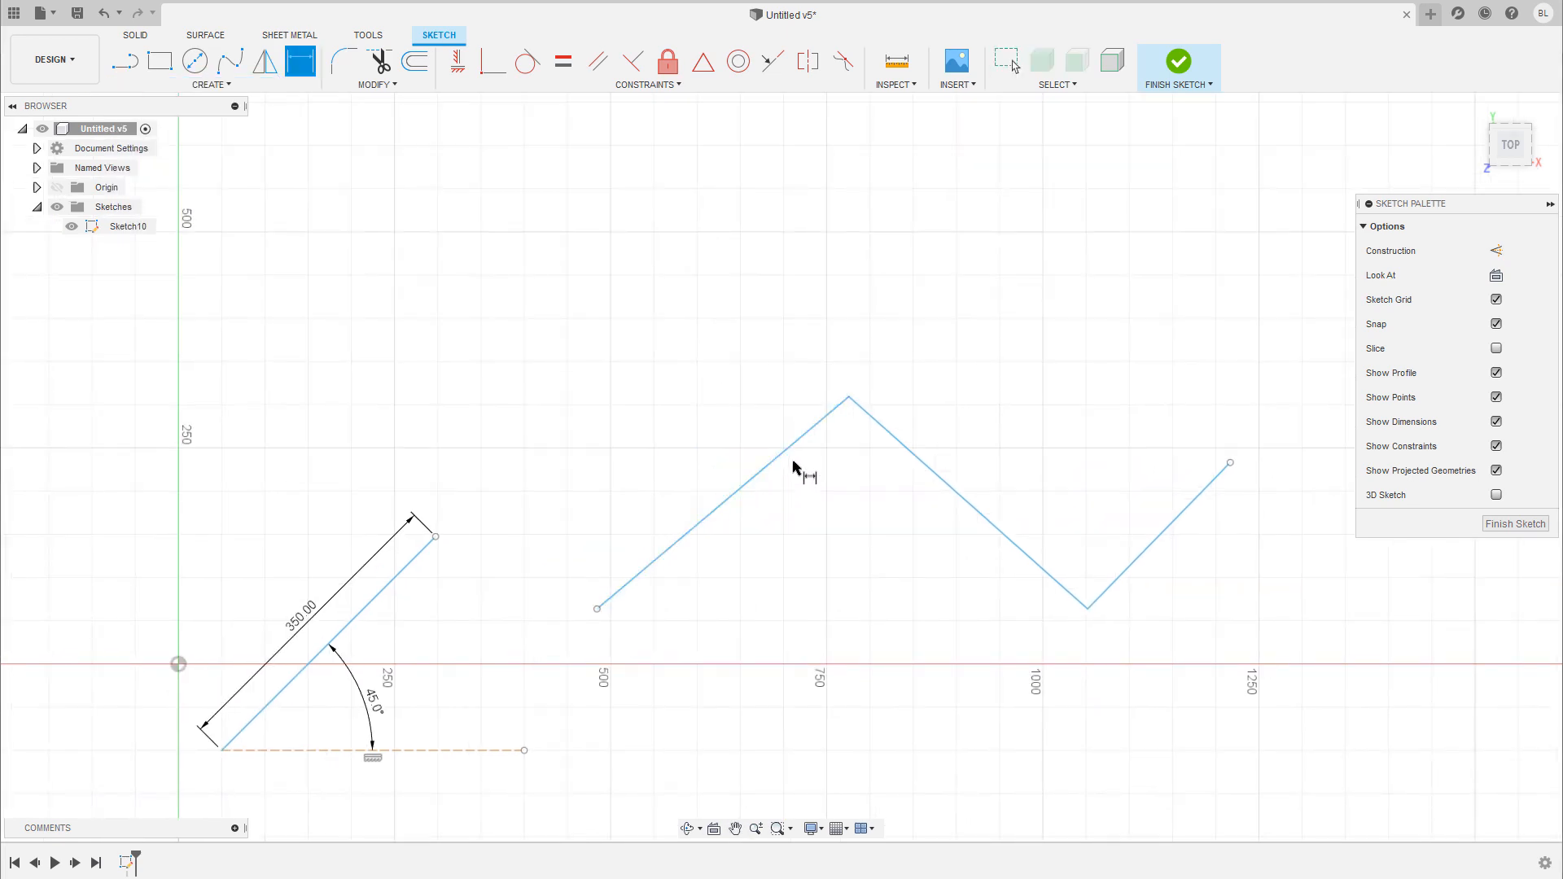
left_click(723, 497)
left_click(691, 460)
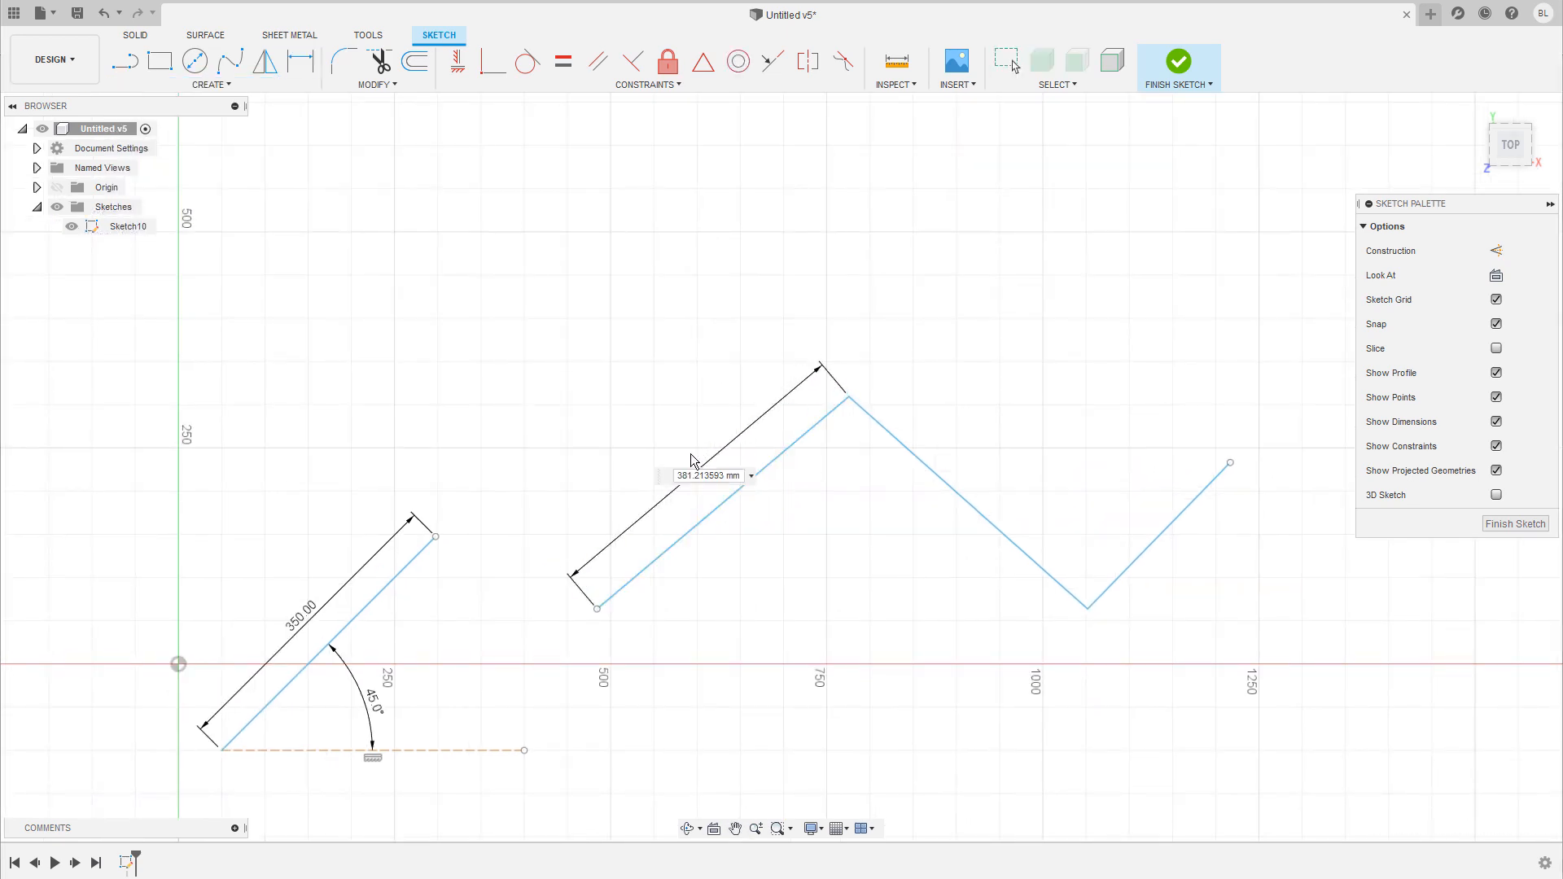
type("350")
key("Return")
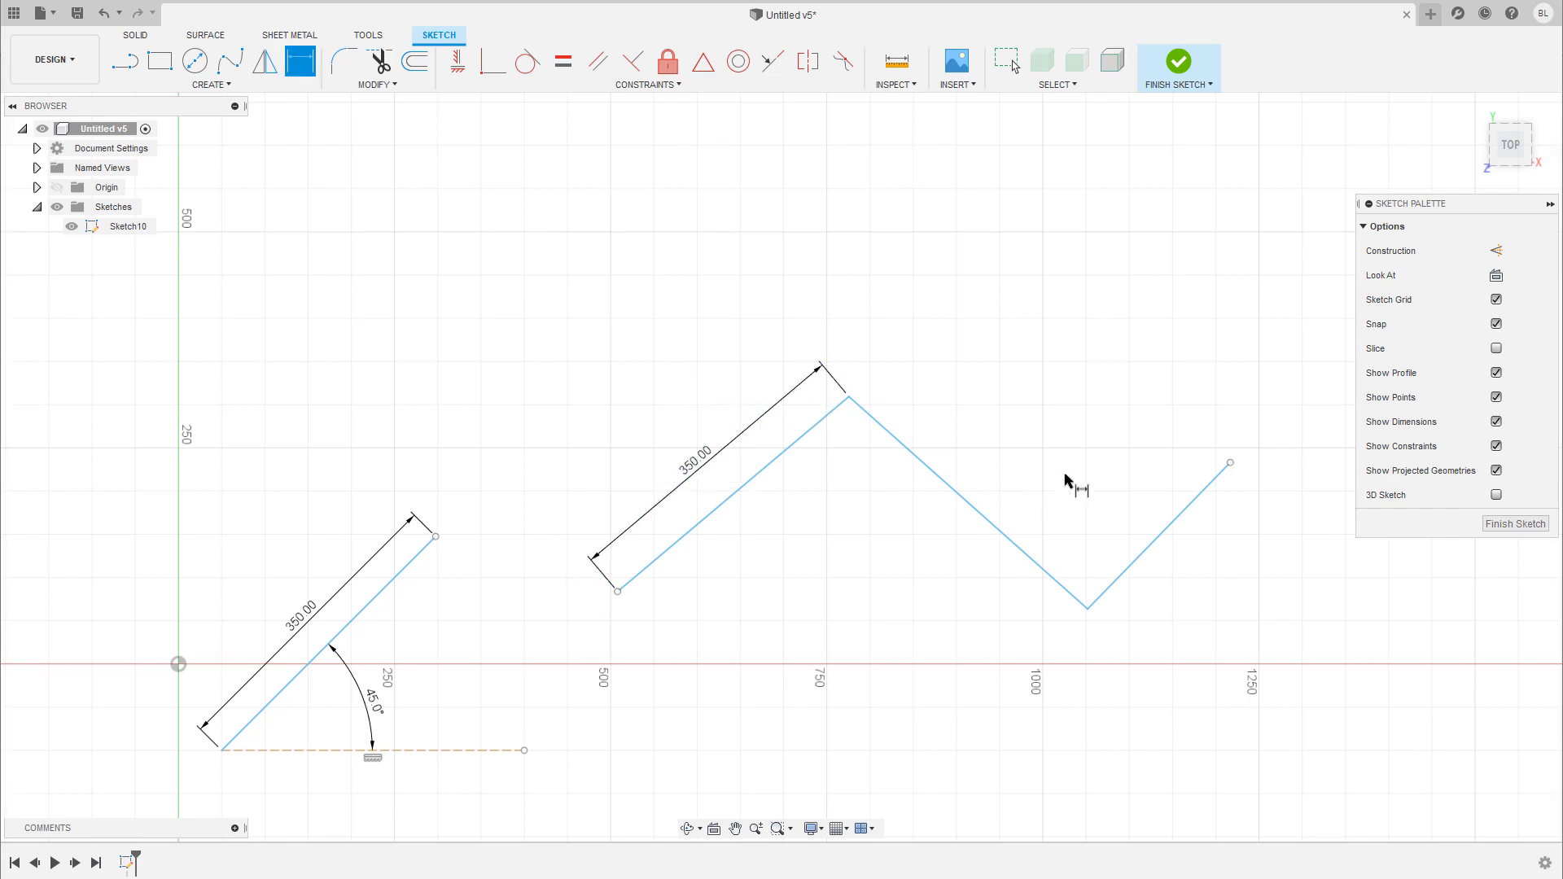
- Dimension the zigzag's middle segment to a length of 400 mm
left_click(988, 522)
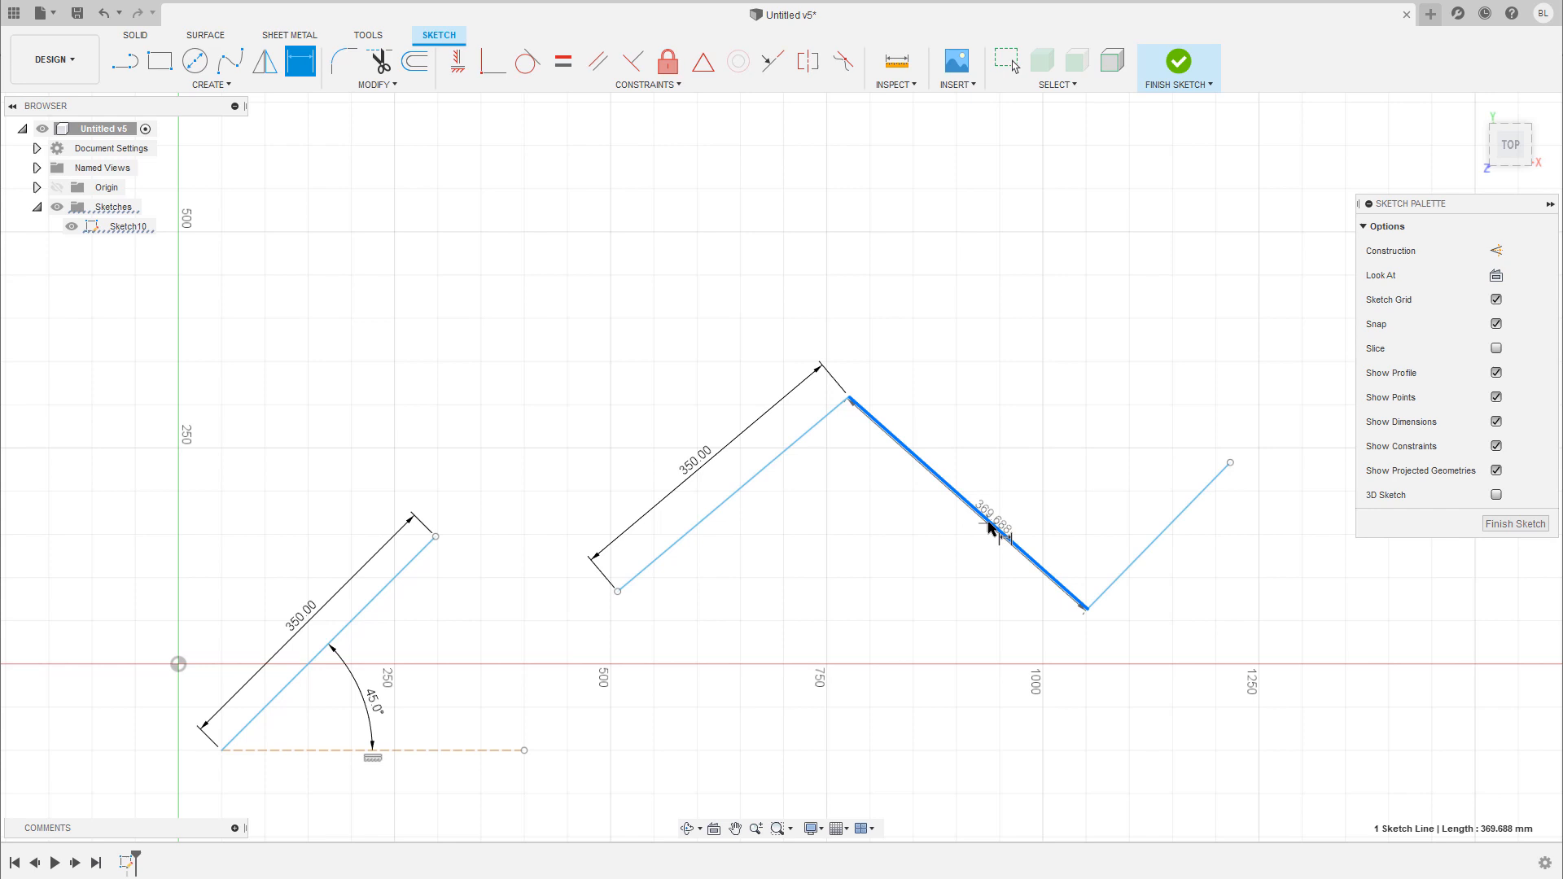
left_click(1042, 465)
type("400")
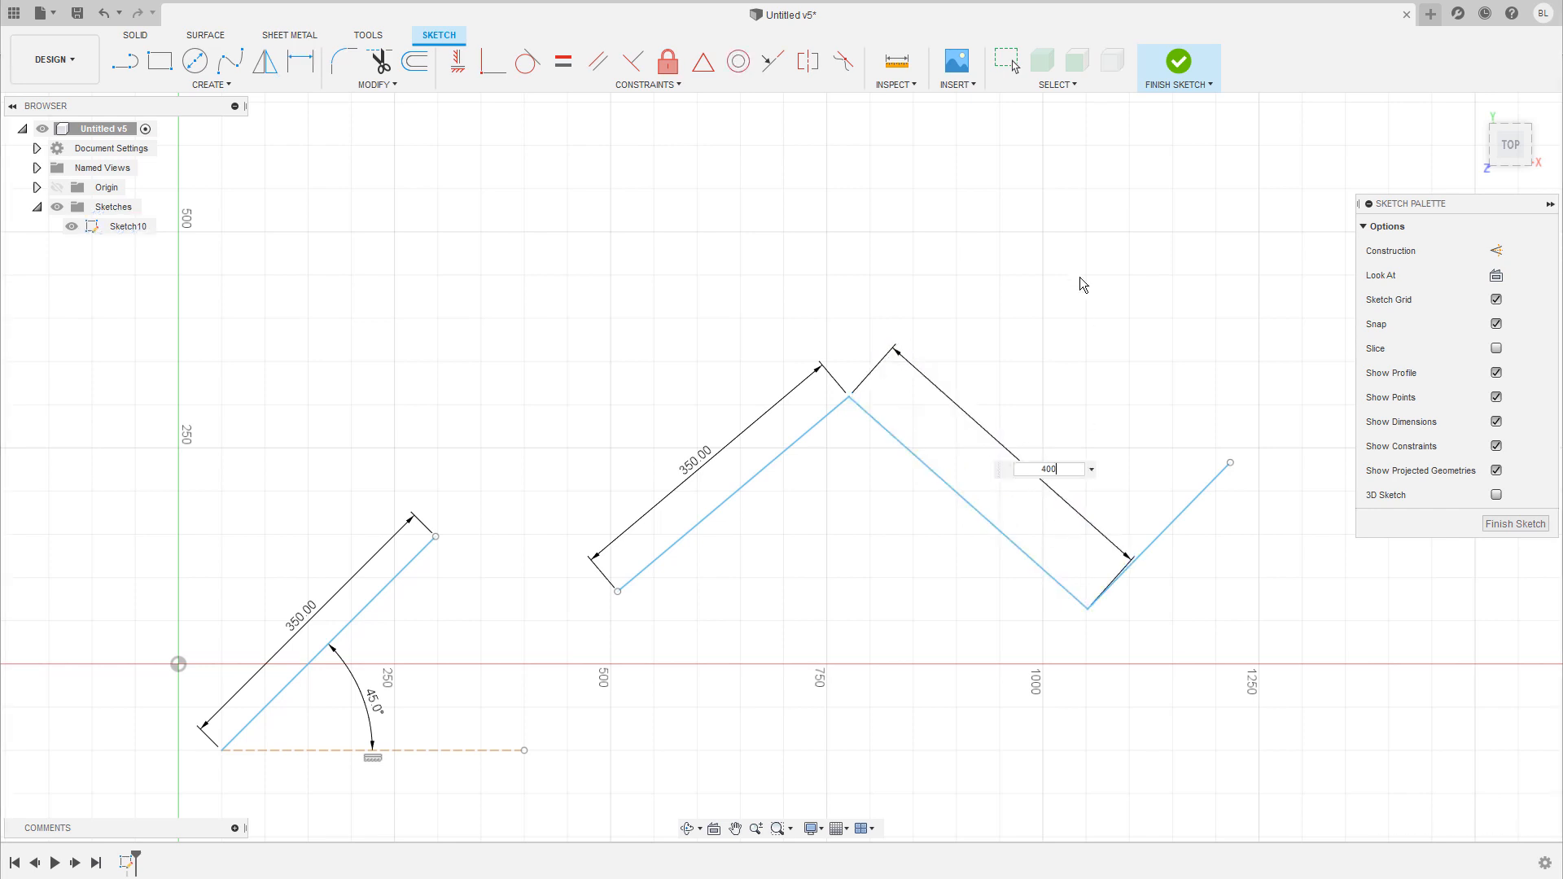
key("Return")
- Dimension the zigzag's last segment to a length of 200 mm
scroll(930, 476, "up", 2)
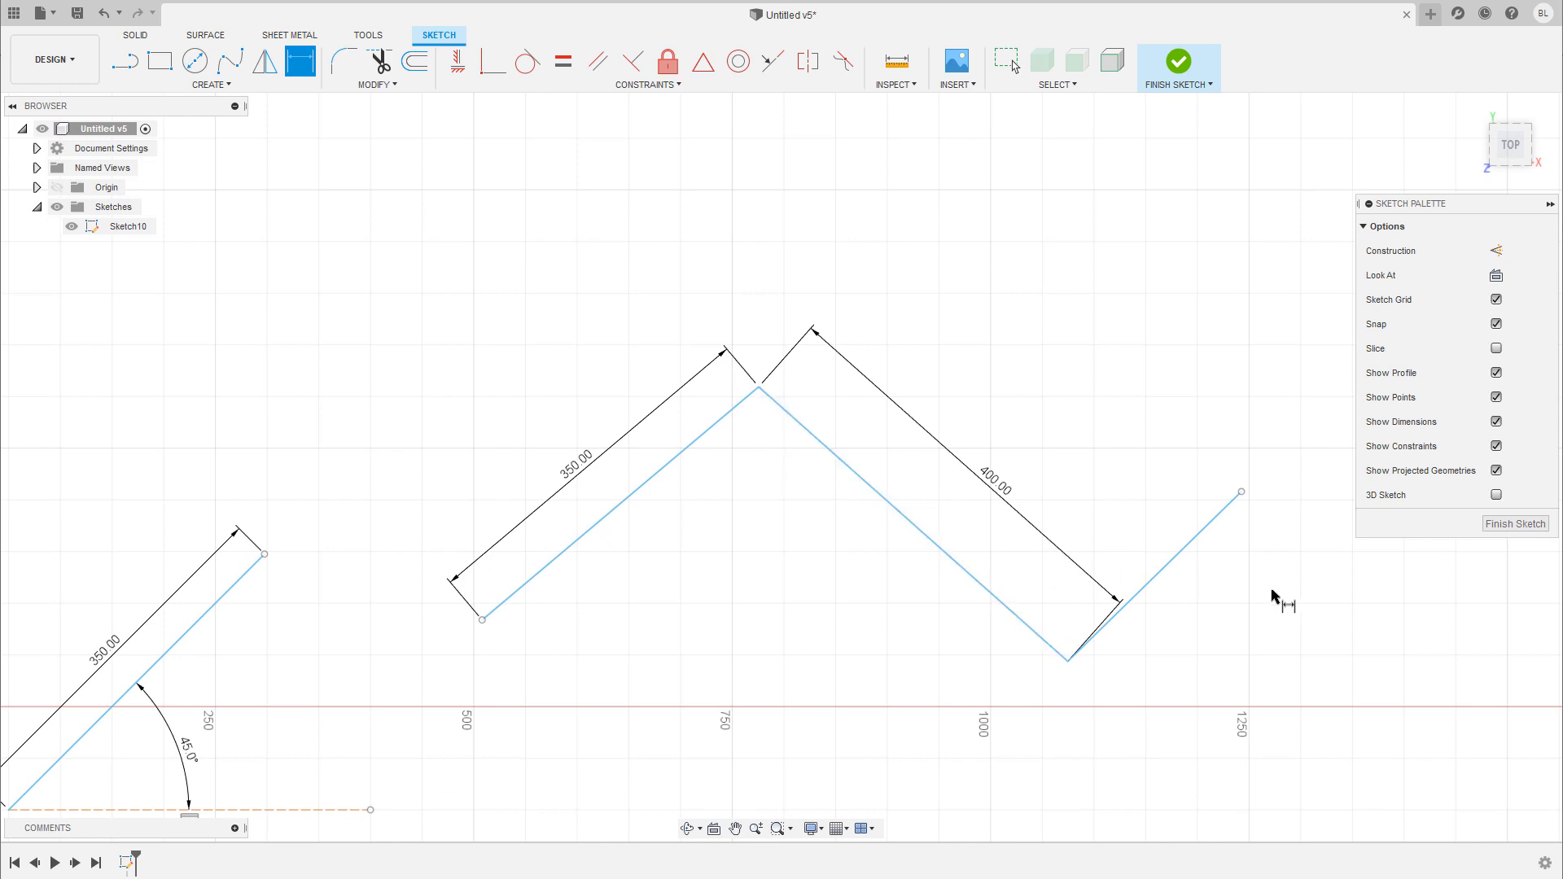
left_click(1172, 581)
left_click(1290, 523)
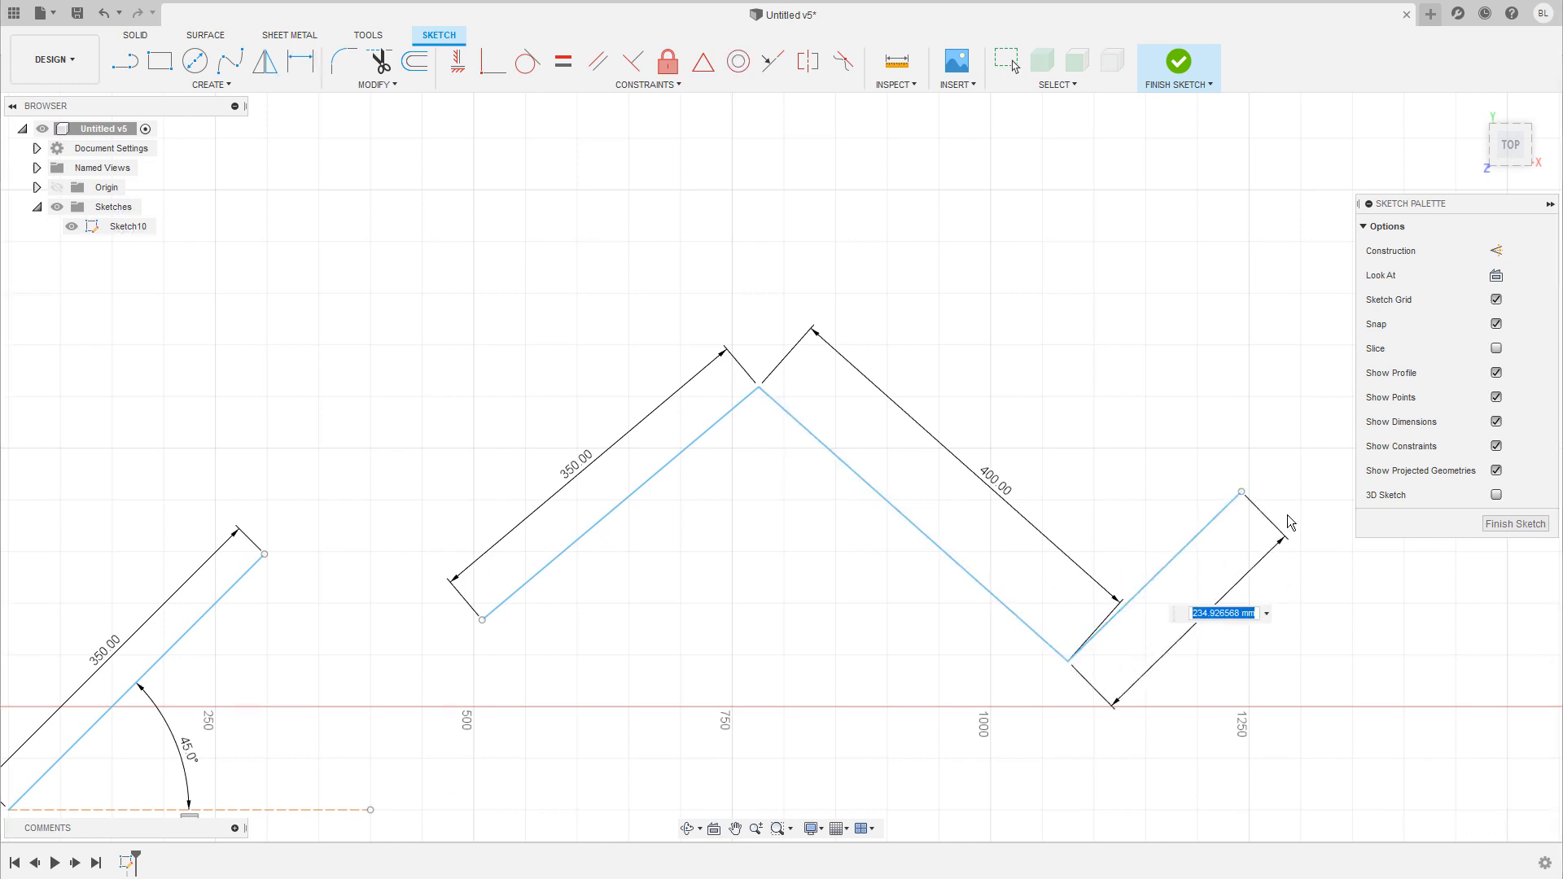
type("200")
key("Return")
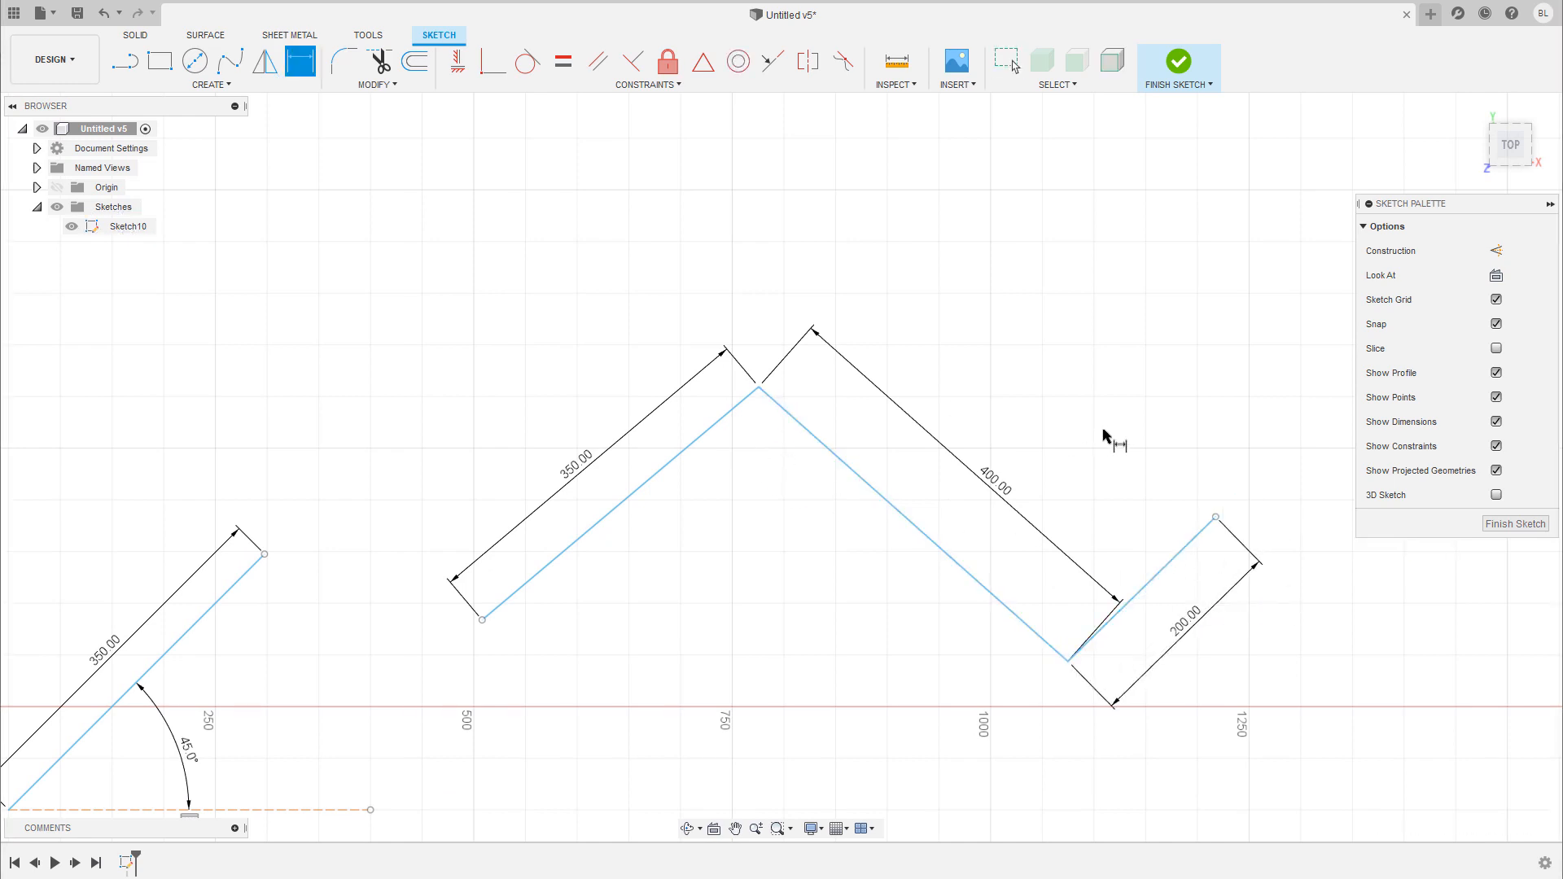
- Dimension the angle between the zigzag's first and middle segments and set it to 80 degrees
scroll(1017, 488, "down", 1)
mouse_move(1012, 490)
middle_mouse_down()
mouse_move(992, 486)
mouse_move(1049, 531)
middle_mouse_up()
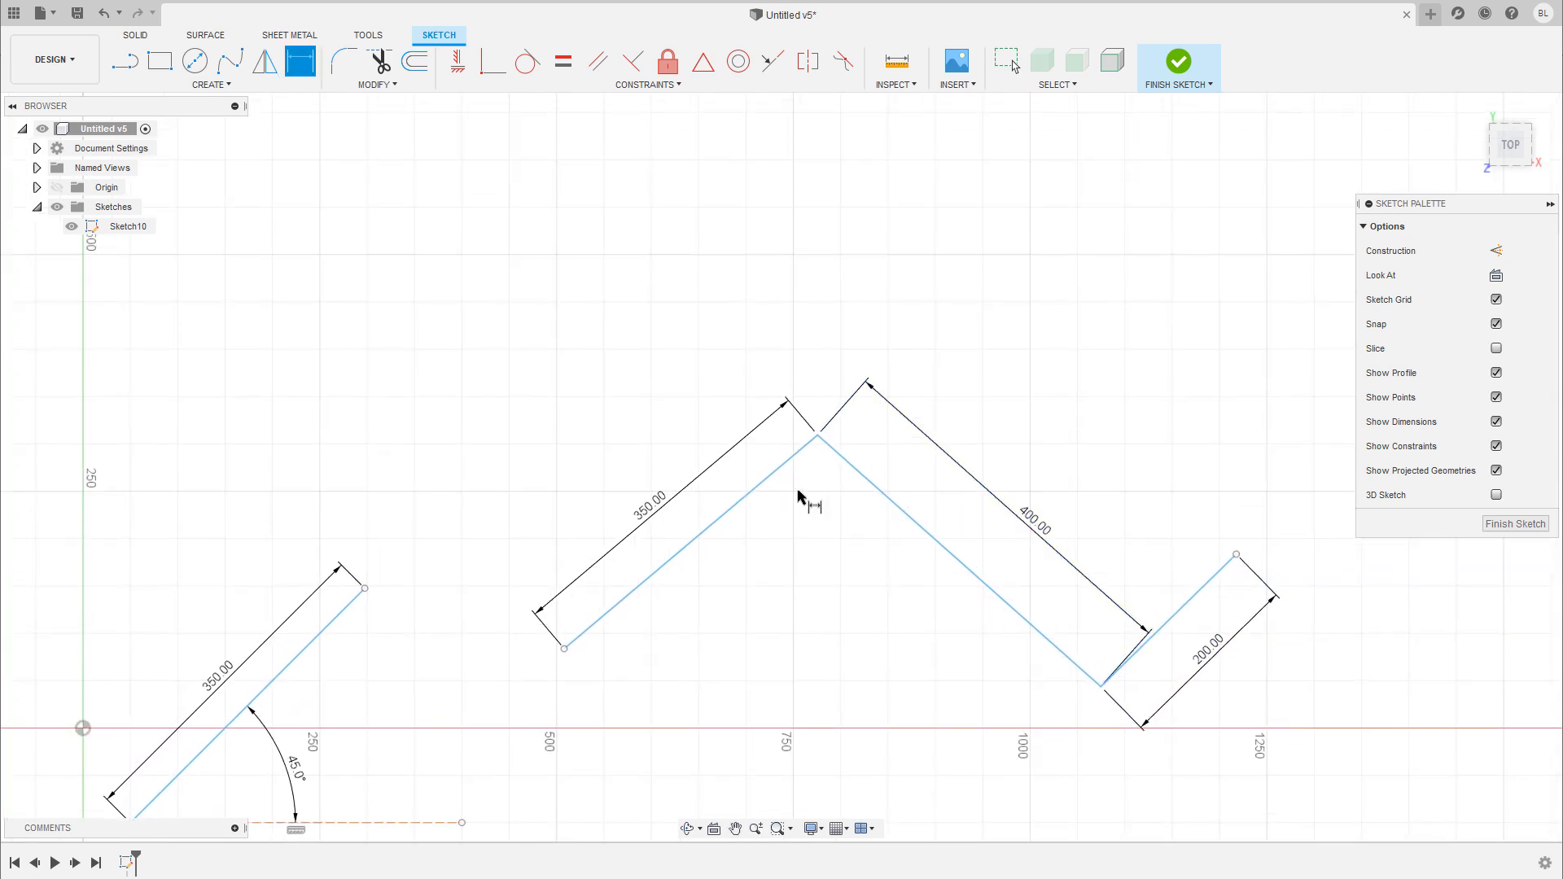
left_click(714, 529)
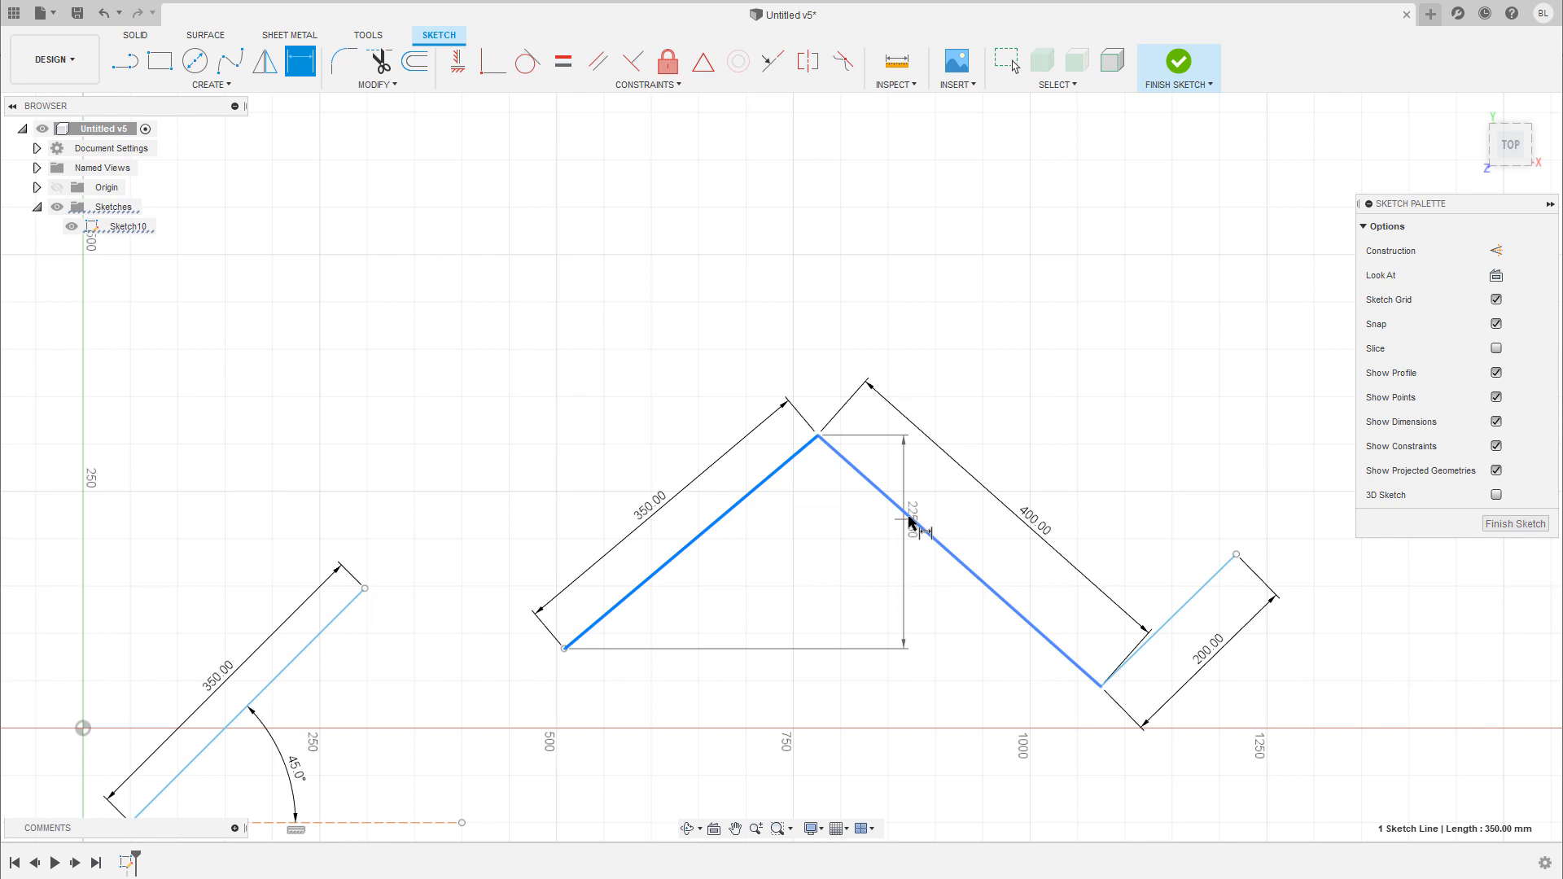
left_click(908, 520)
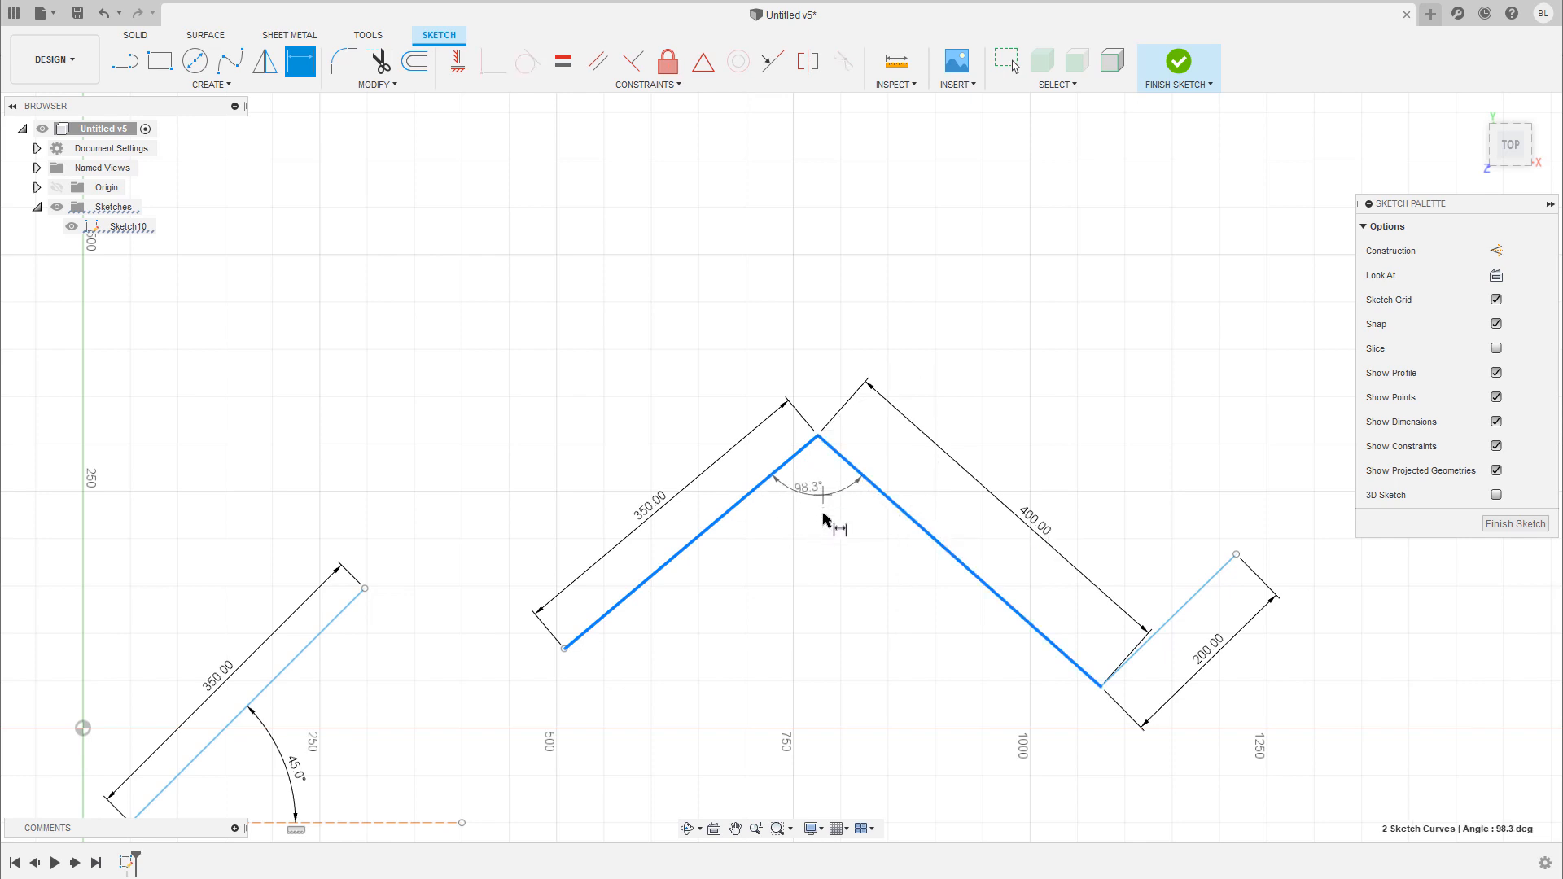
left_click(831, 540)
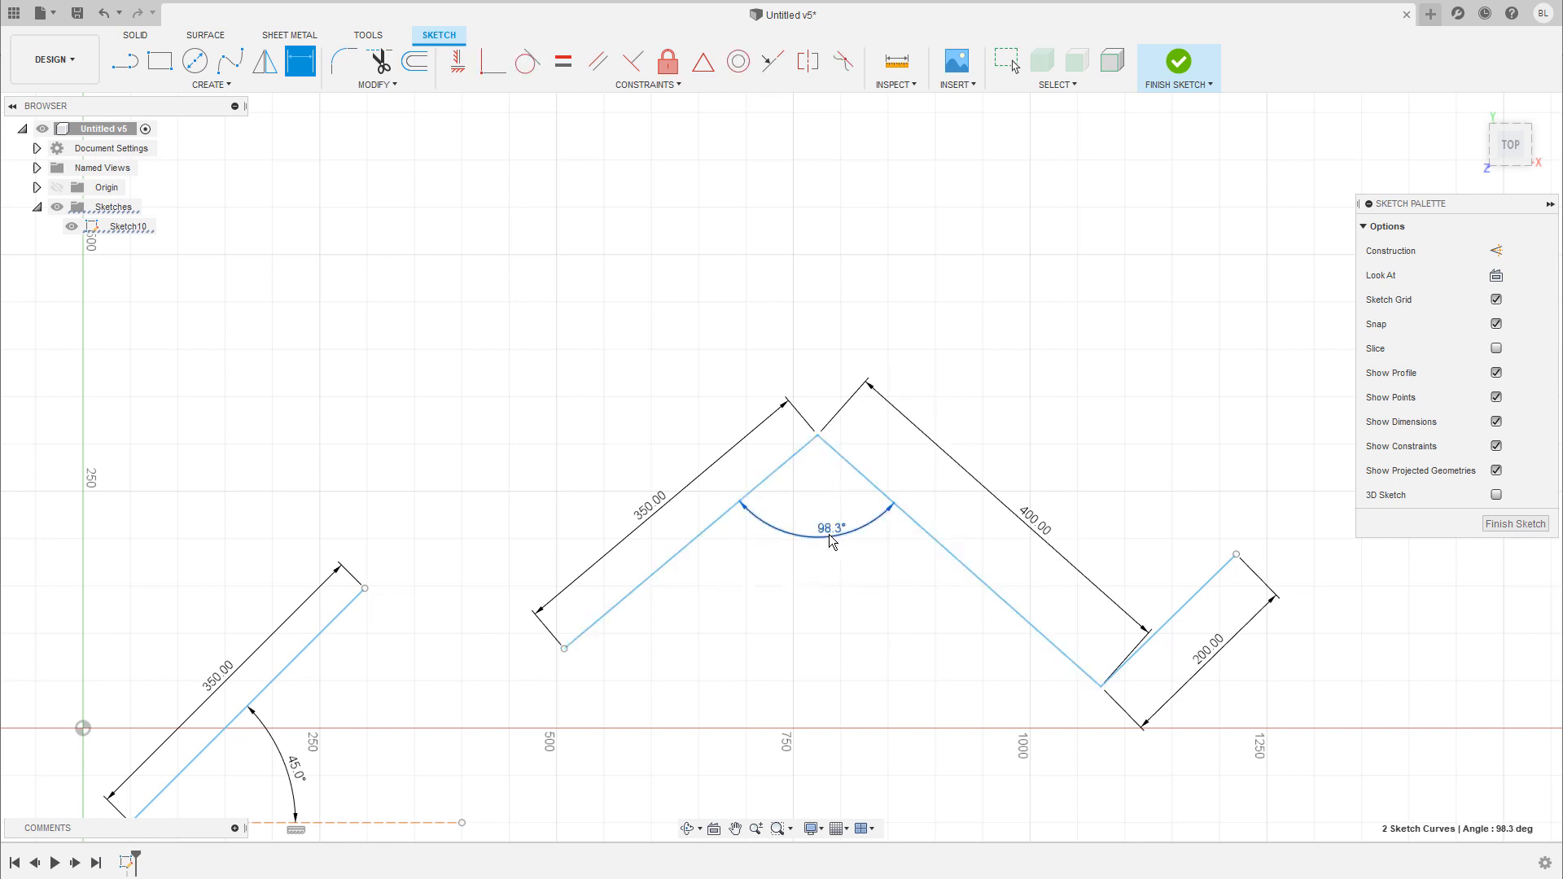
type("70")
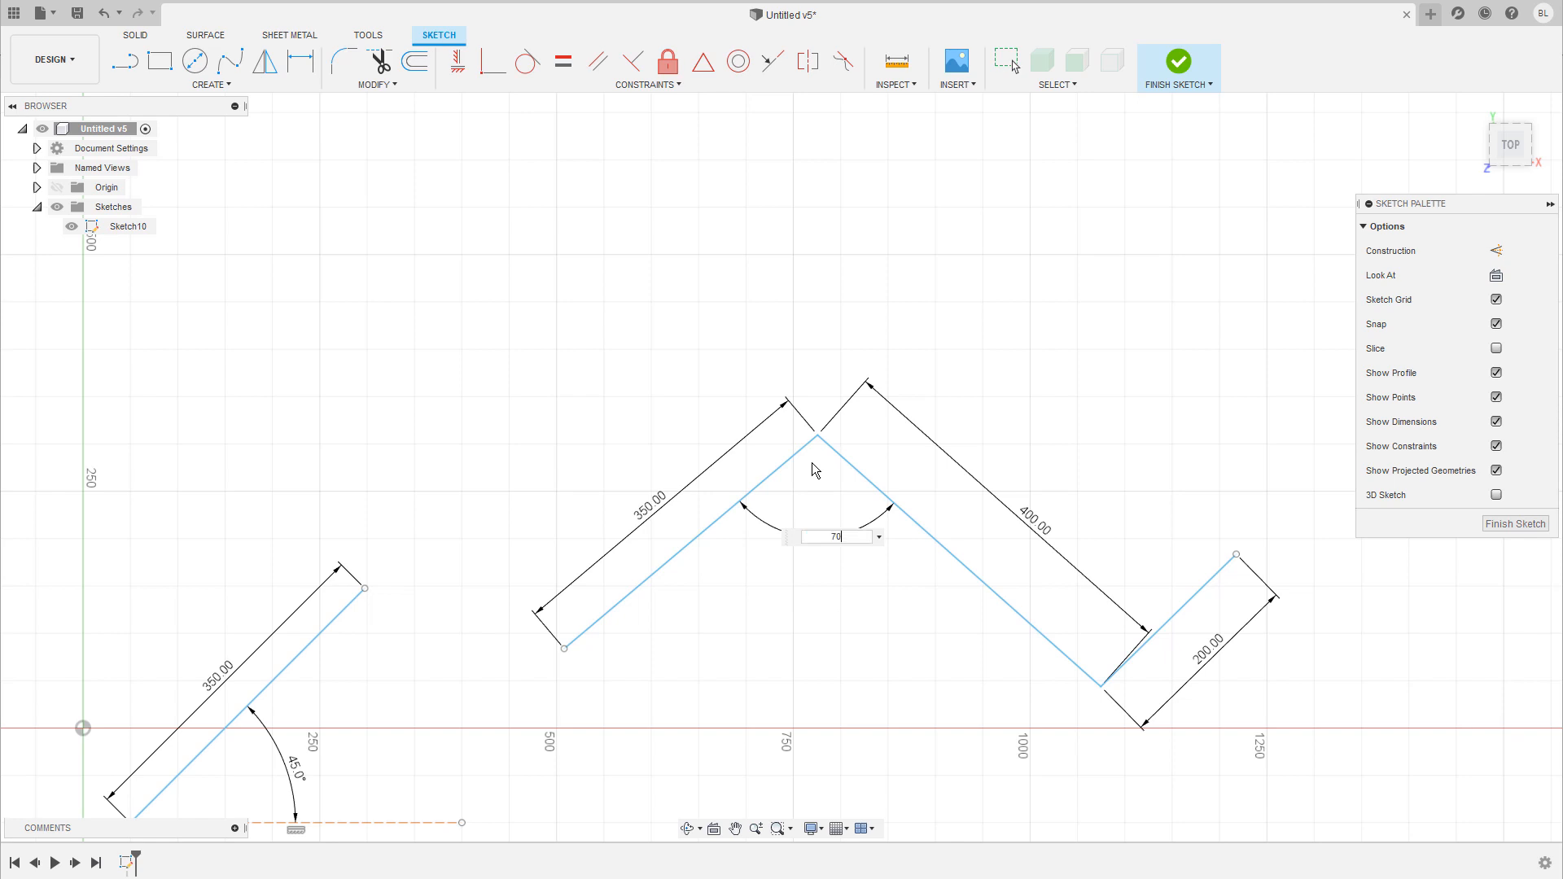
key("BackSpace")
type("80")
key("Return")
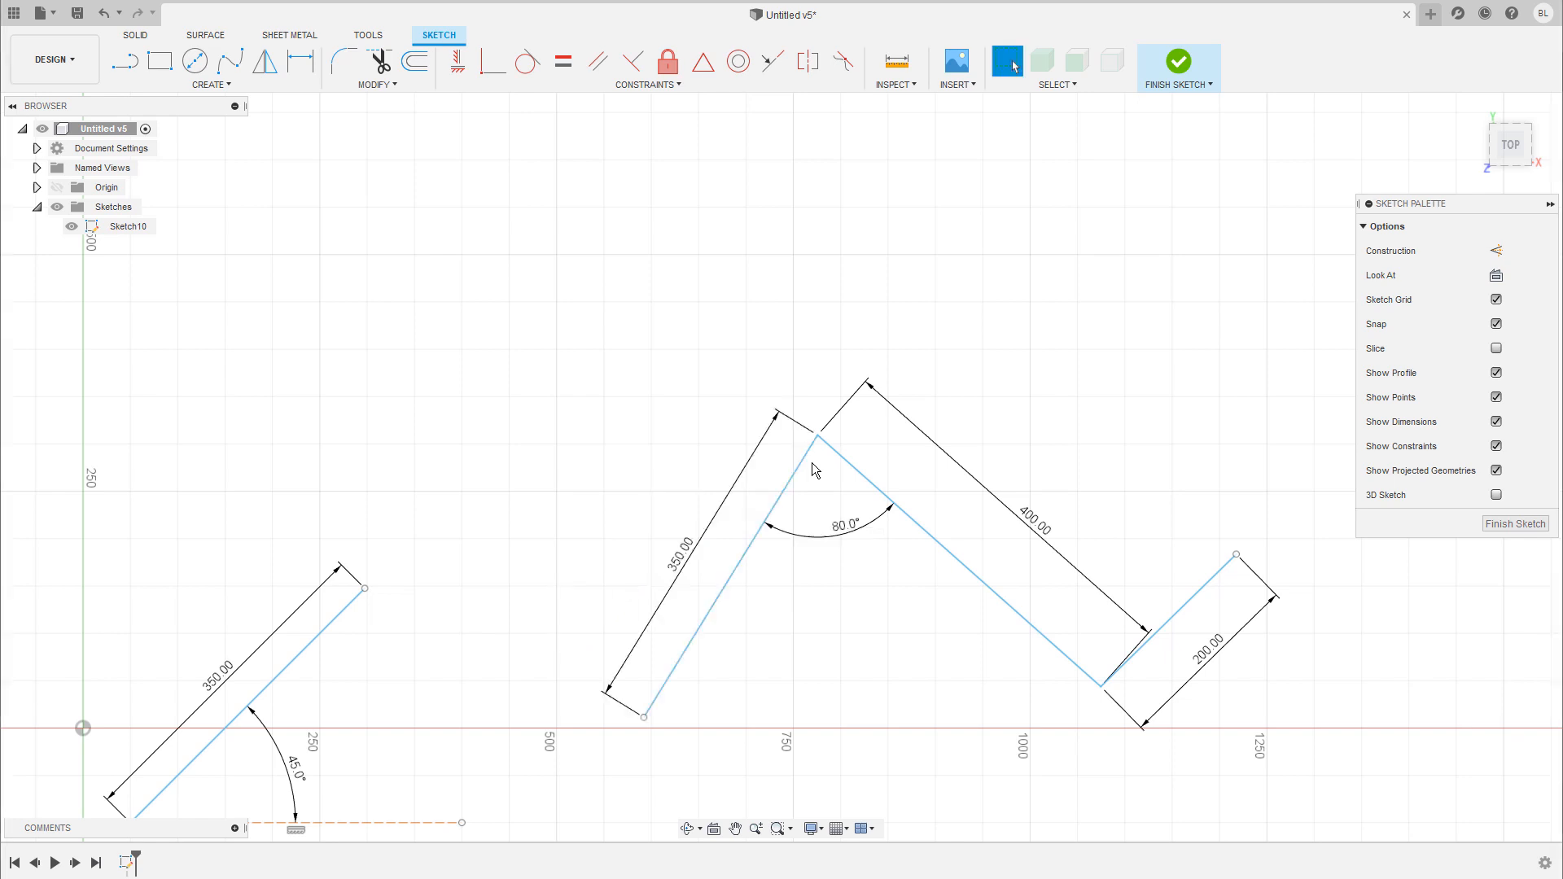
- Dimension the angle between the zigzag's middle and last segments and set it to 90 degrees
left_click(1057, 649)
left_click(1175, 621)
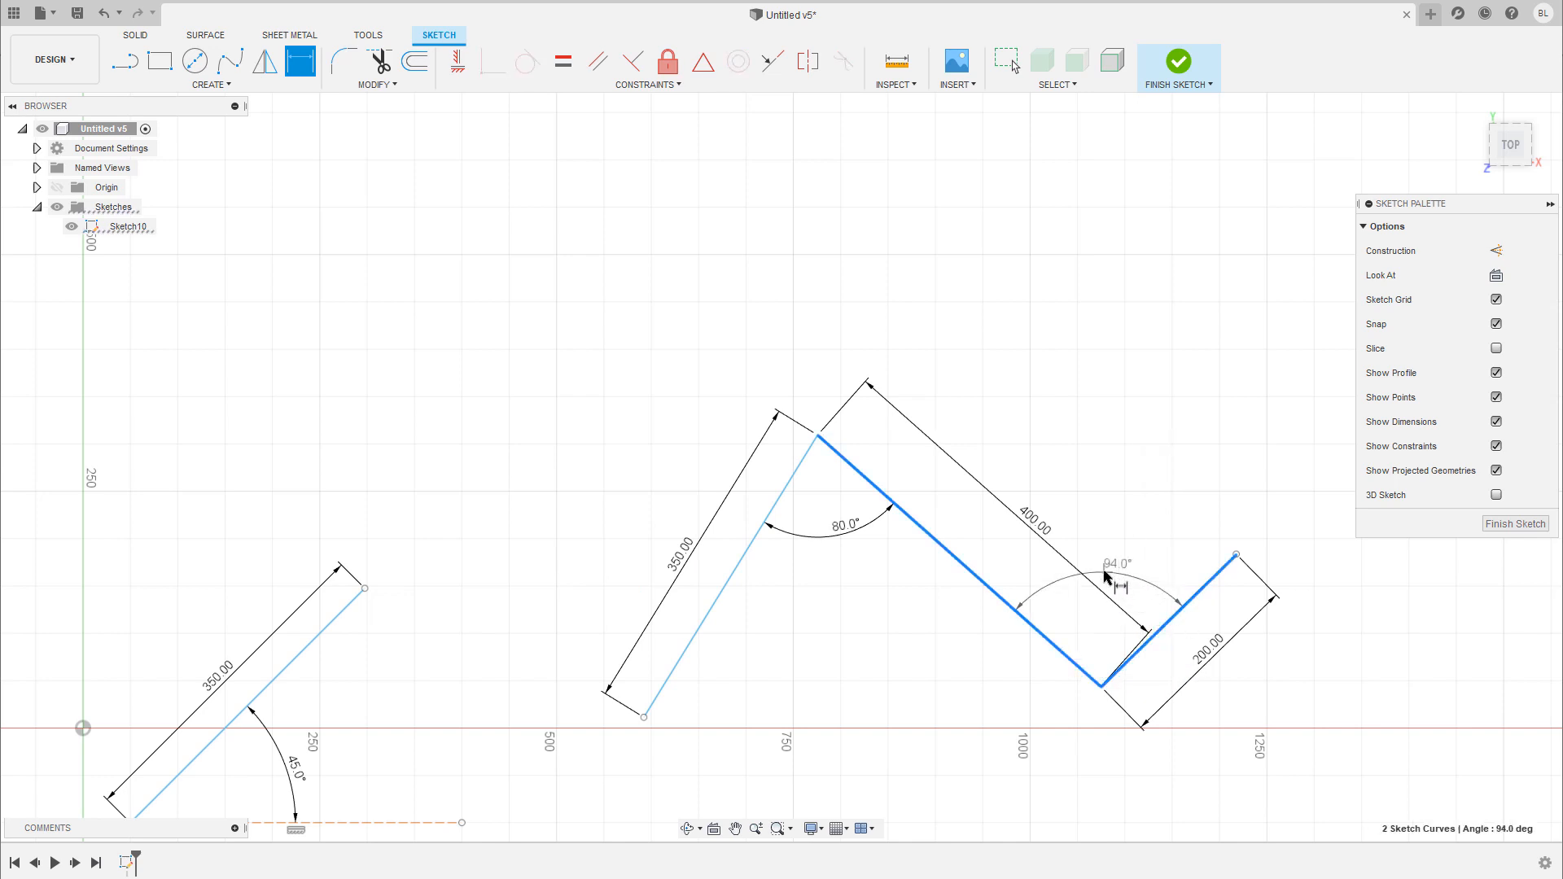
left_click(1139, 561)
type("90")
key("Return")
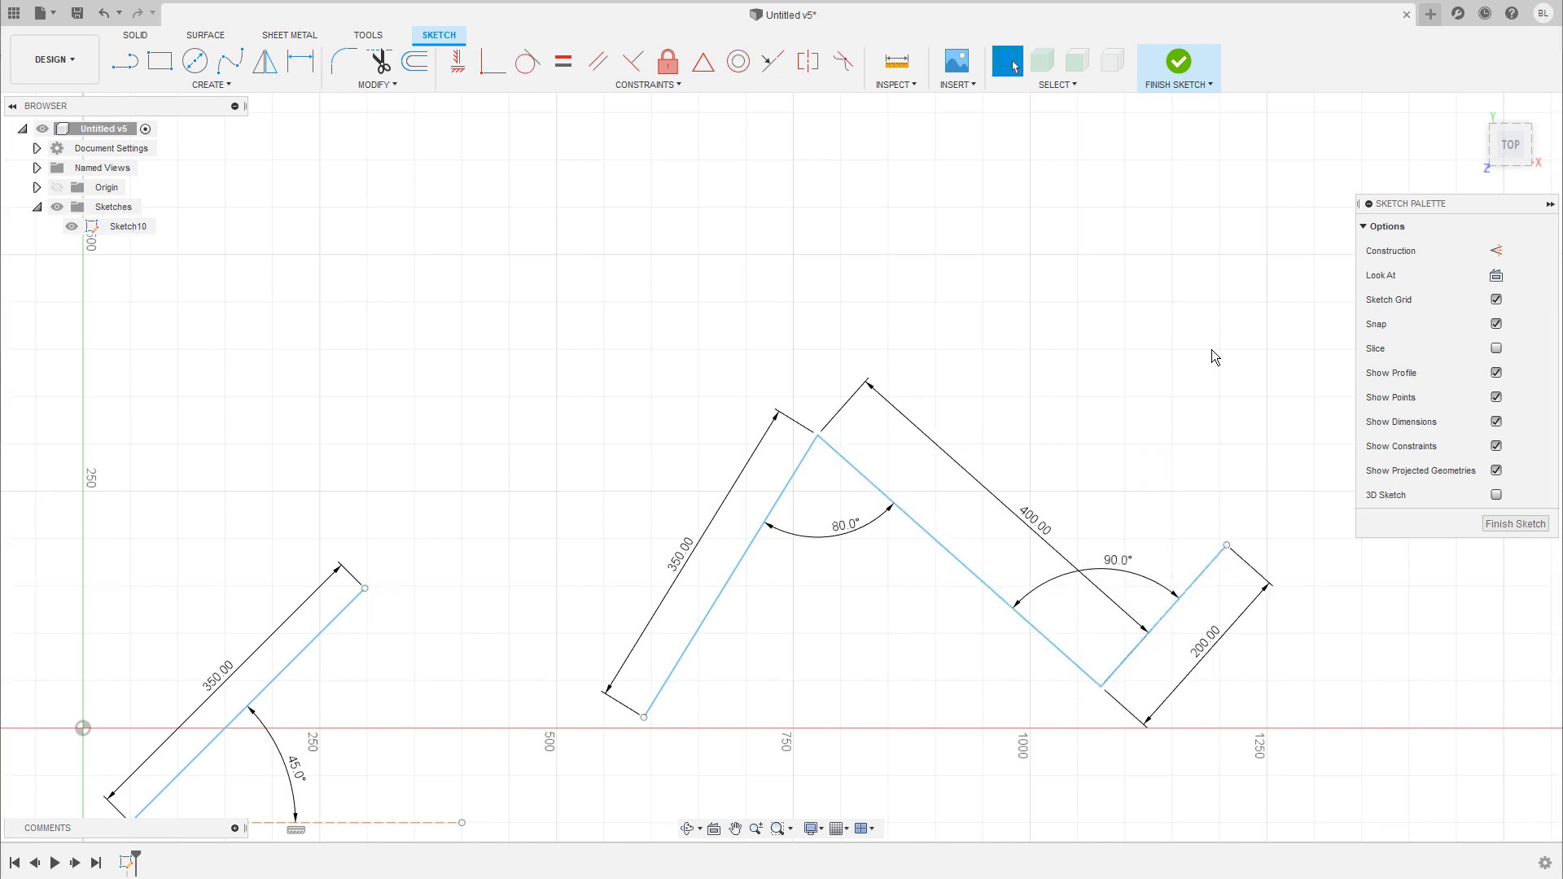
- Examine the dashed horizontal construction line that serves as the base of the 45-degree angle
middle_click_drag(1030, 480, 993, 399)
scroll(895, 498, "up", 1)
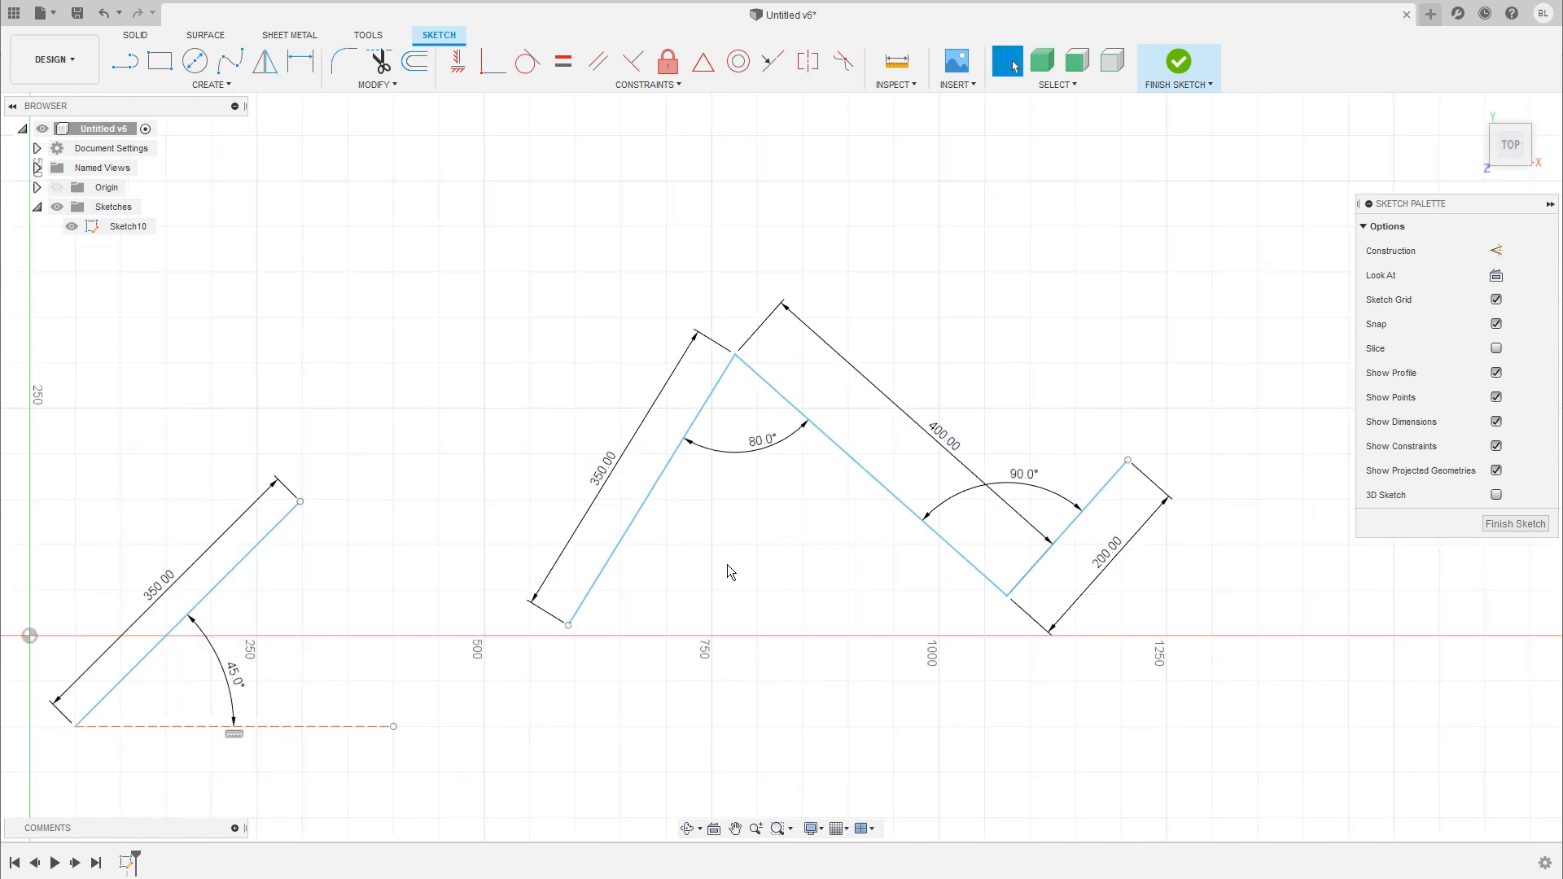
mouse_move(772, 576)
middle_mouse_down()
mouse_move(1016, 477)
mouse_move(777, 607)
mouse_move(1059, 493)
middle_mouse_up()
scroll(778, 565, "up", 3)
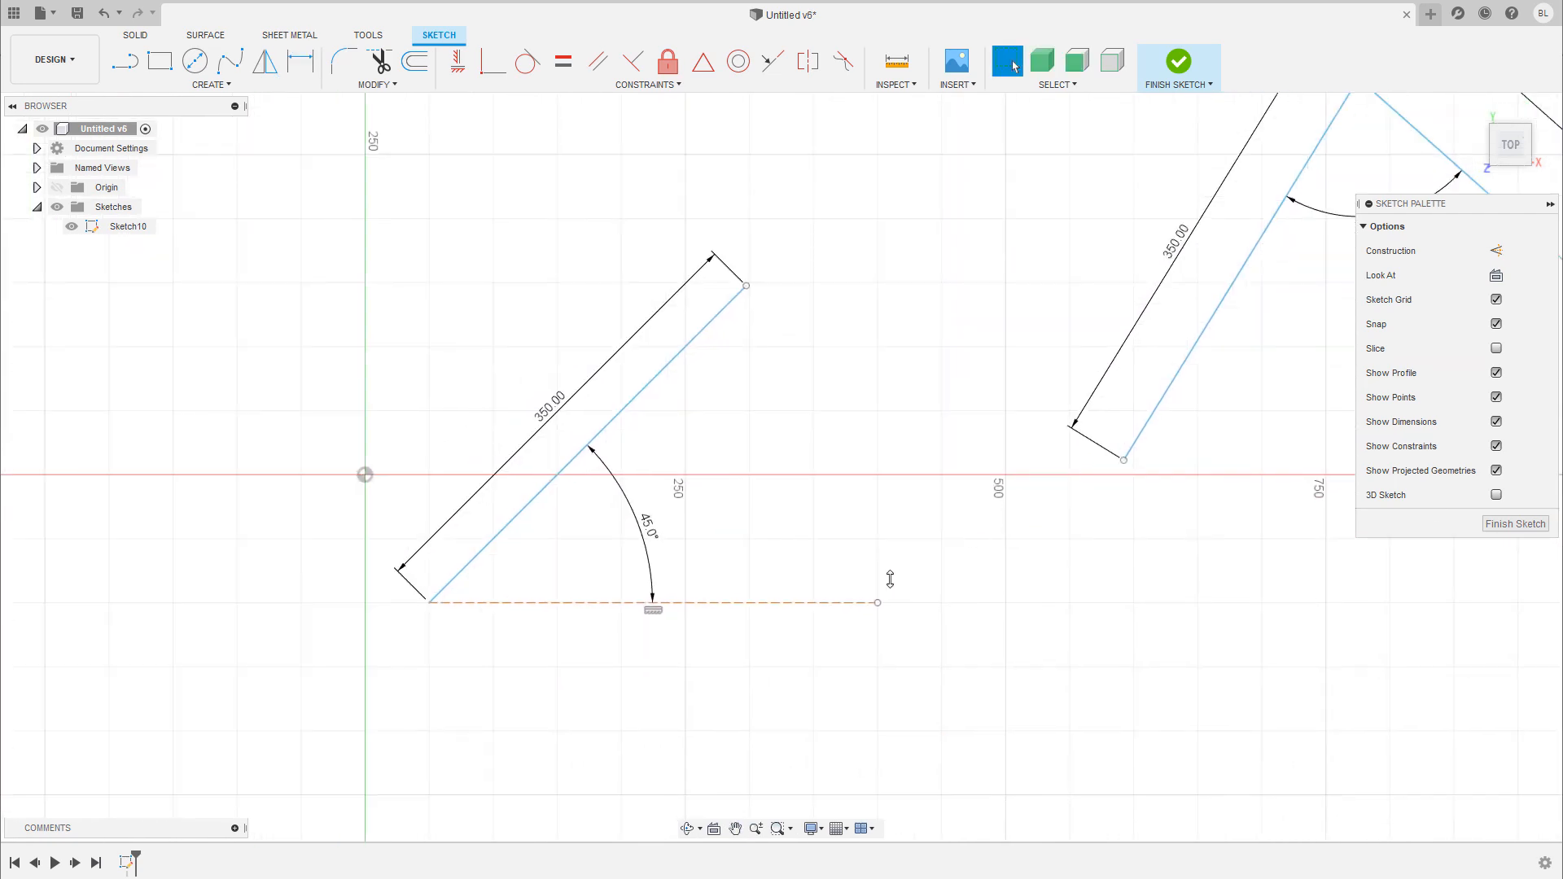
scroll(909, 517, "up", 2)
left_click(764, 604)
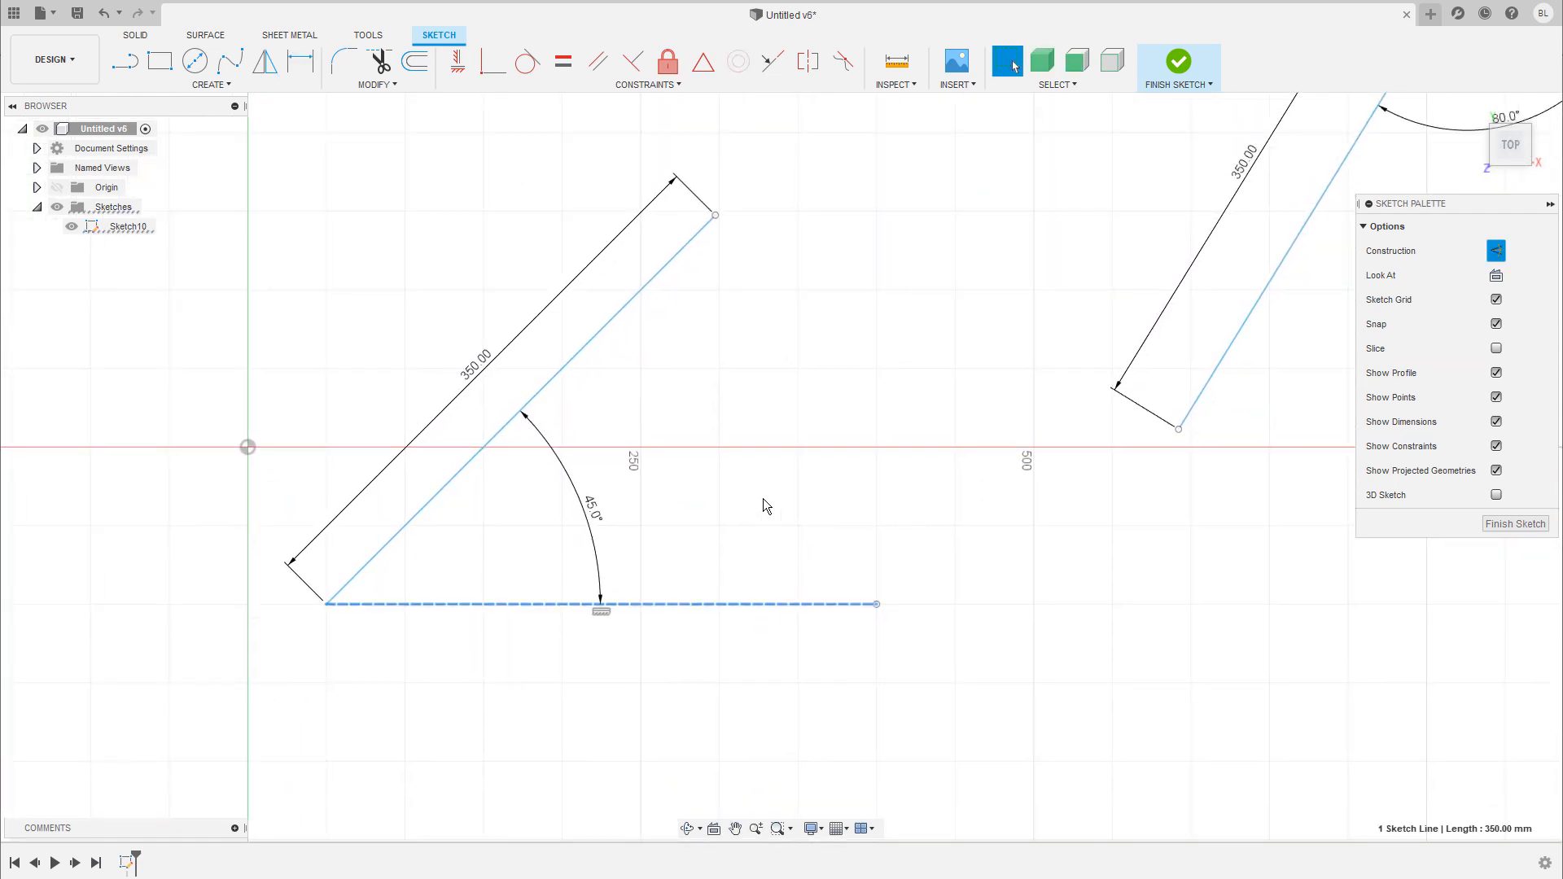
scroll(766, 495, "down", 2)
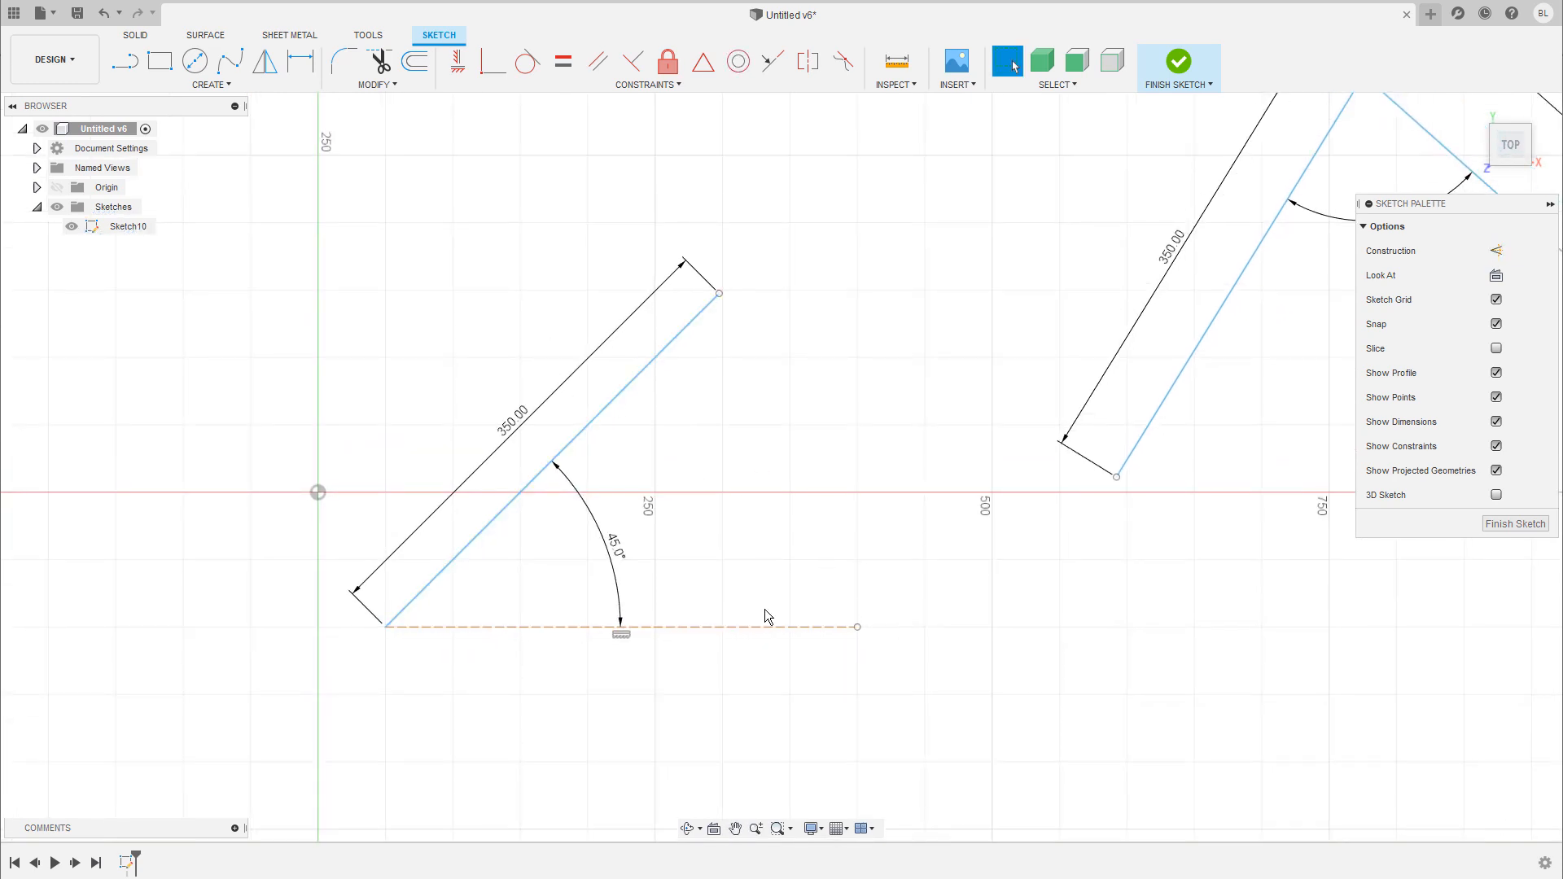
left_click(794, 555)
- Draw a single slanted line about 398 mm long, rising to the right, in the free area below the zigzag
scroll(830, 556, "down", 1)
middle_click_drag(884, 557, 653, 551)
scroll(863, 577, "down", 1)
middle_click_drag(910, 582, 806, 592)
key("l")
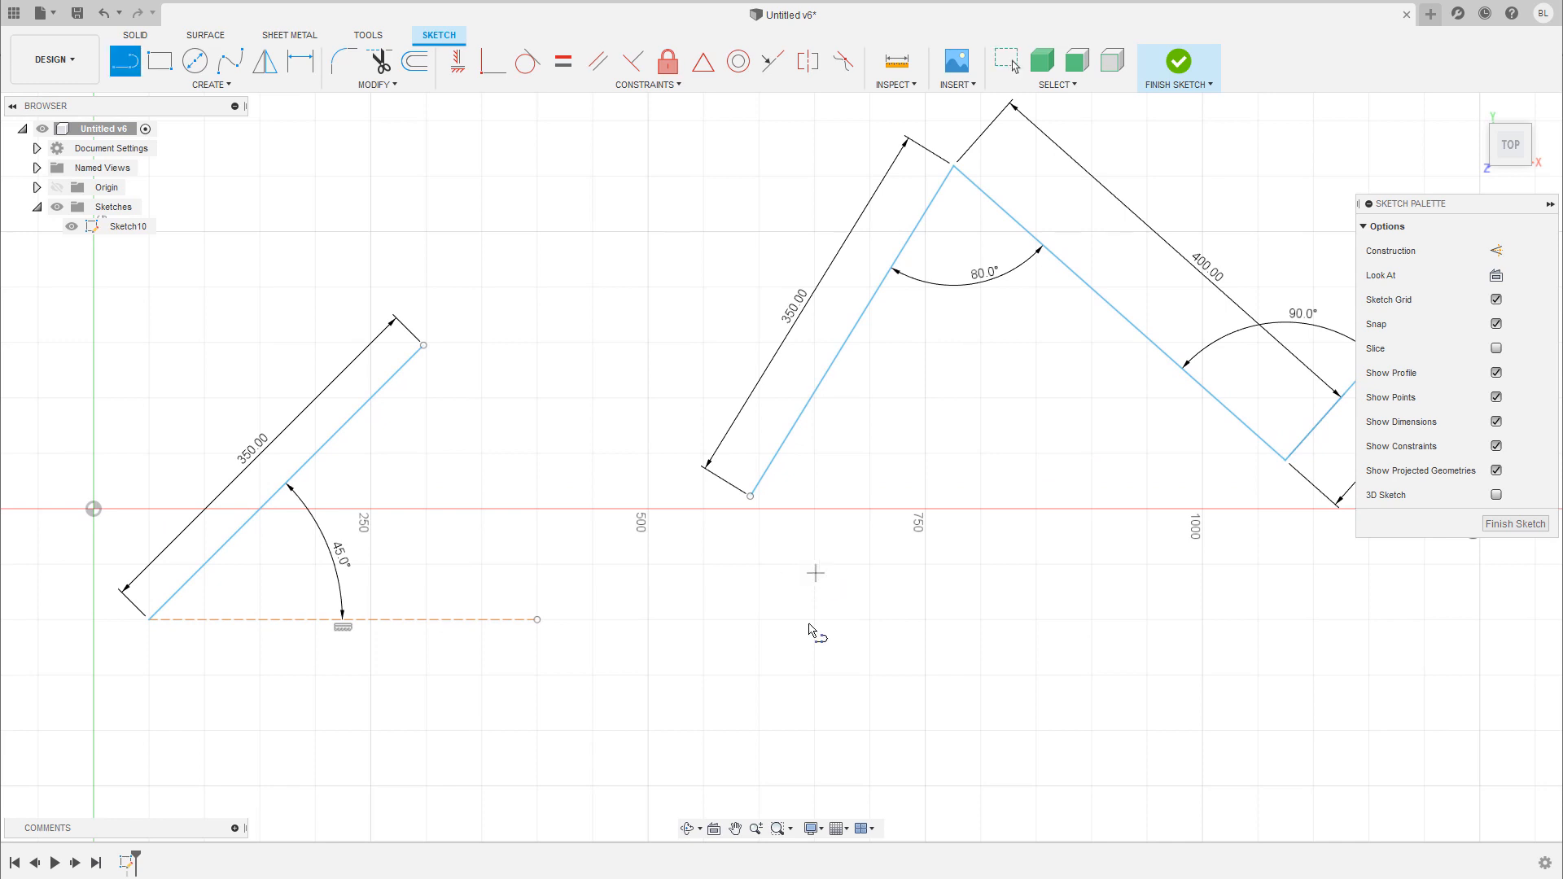
left_click(669, 716)
left_click(1066, 555)
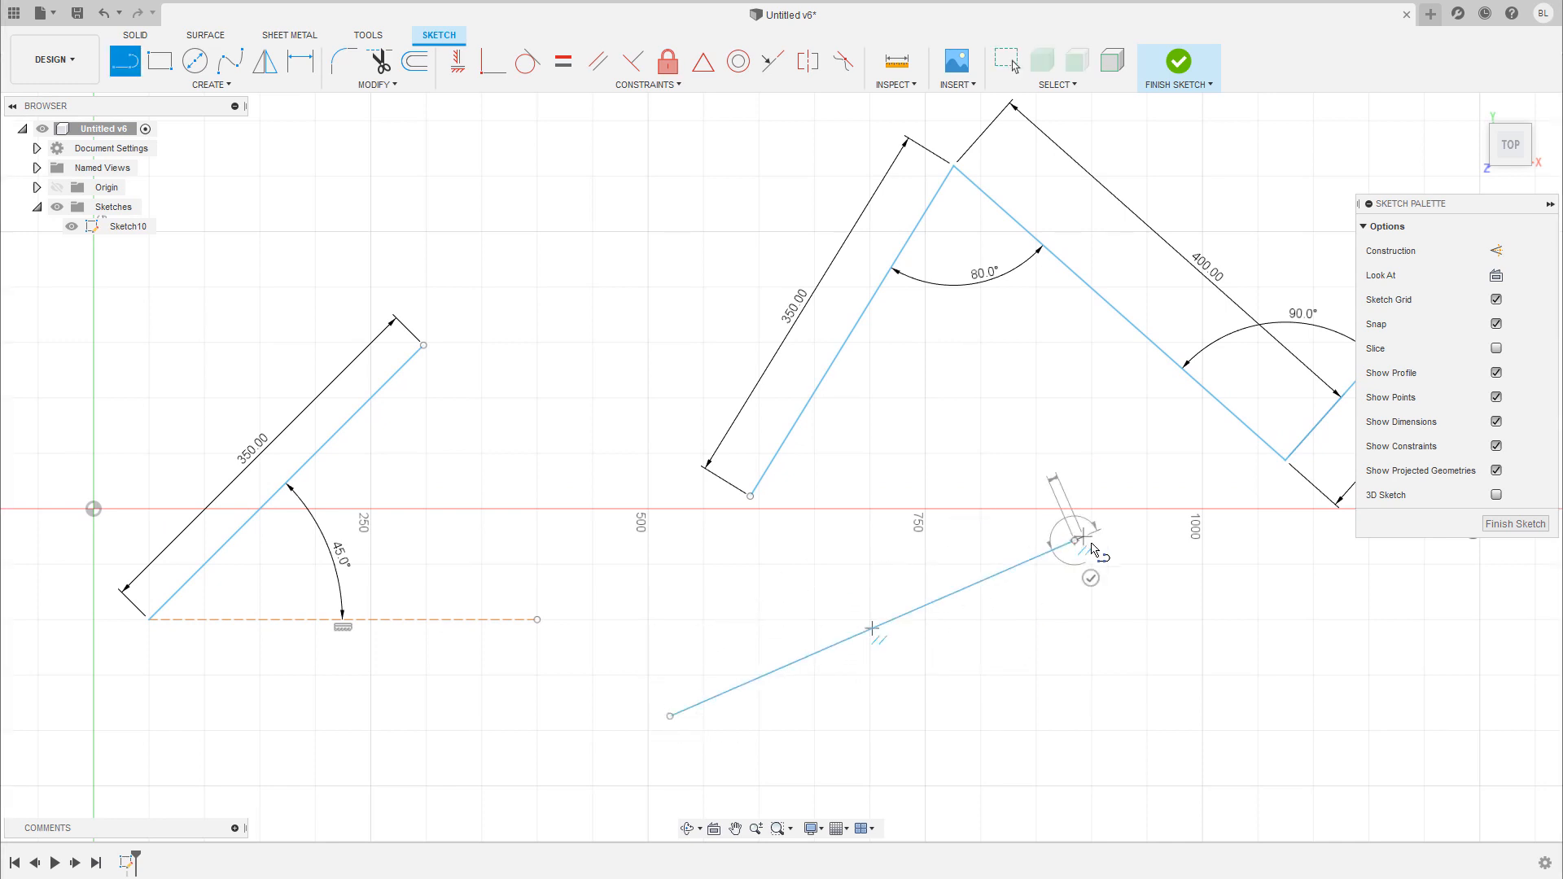
key("Escape")
scroll(926, 599, "down", 2)
scroll(856, 627, "up", 1)
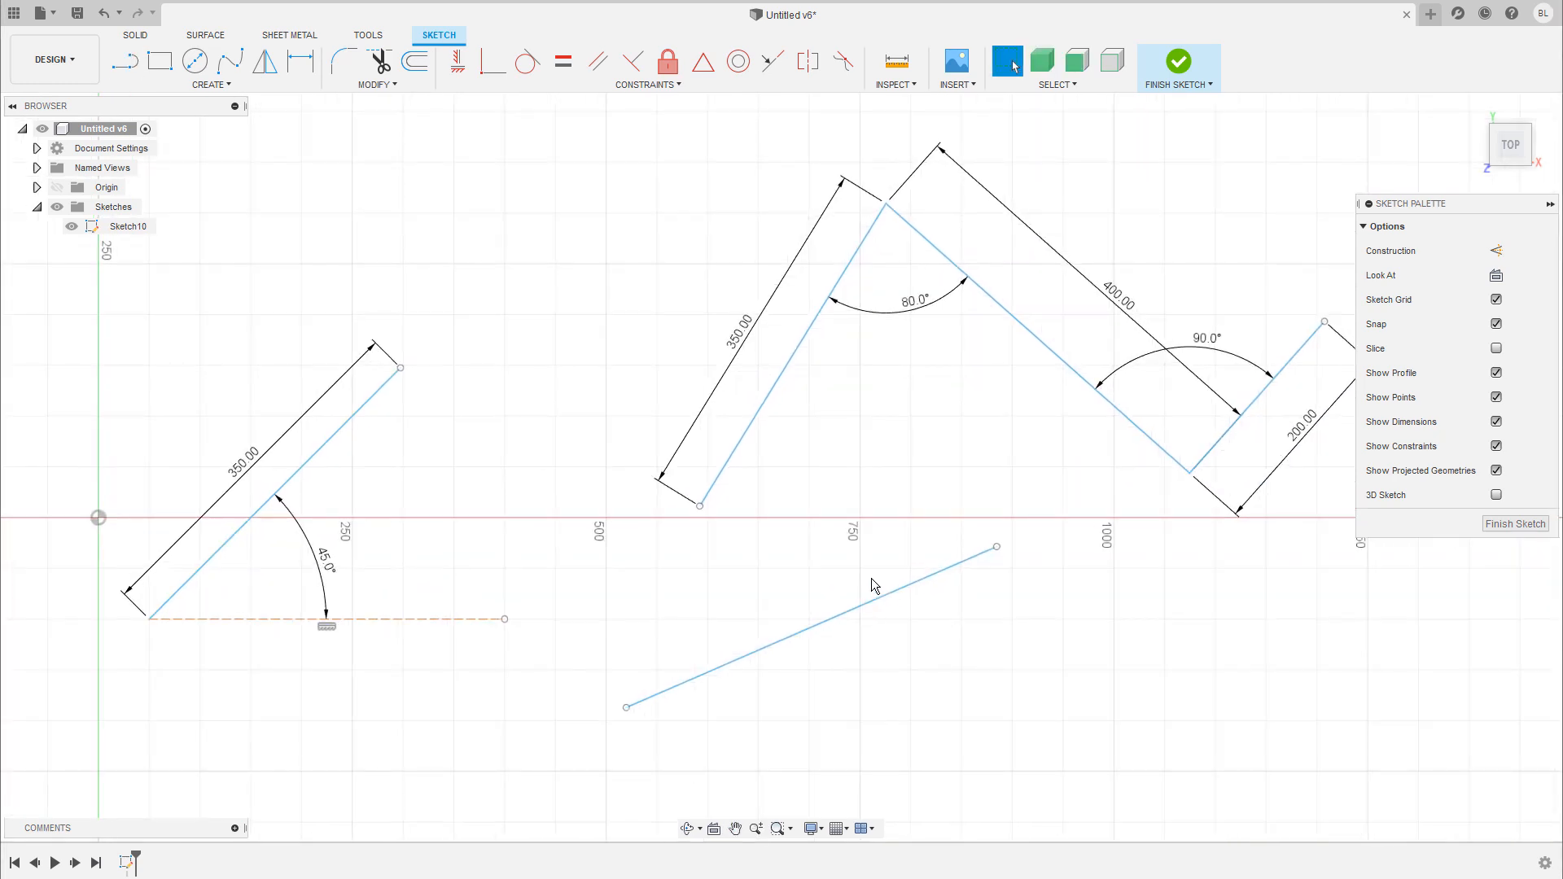
- Convert the slanted line below the zigzag into a construction line
left_click(886, 597)
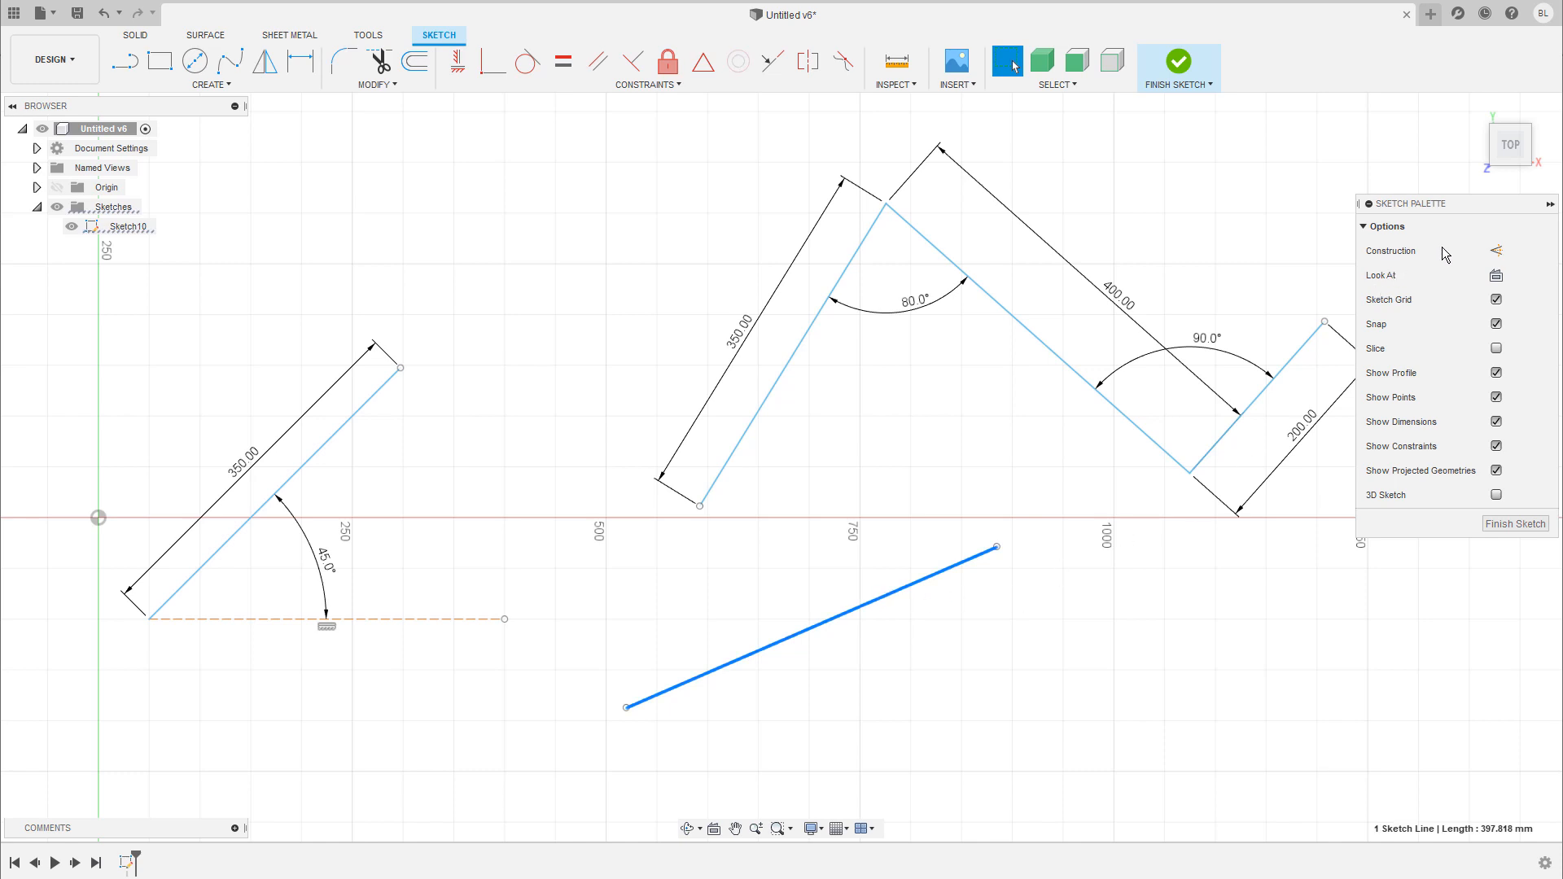
left_click(1496, 251)
left_click(928, 604)
scroll(911, 533, "up", 1)
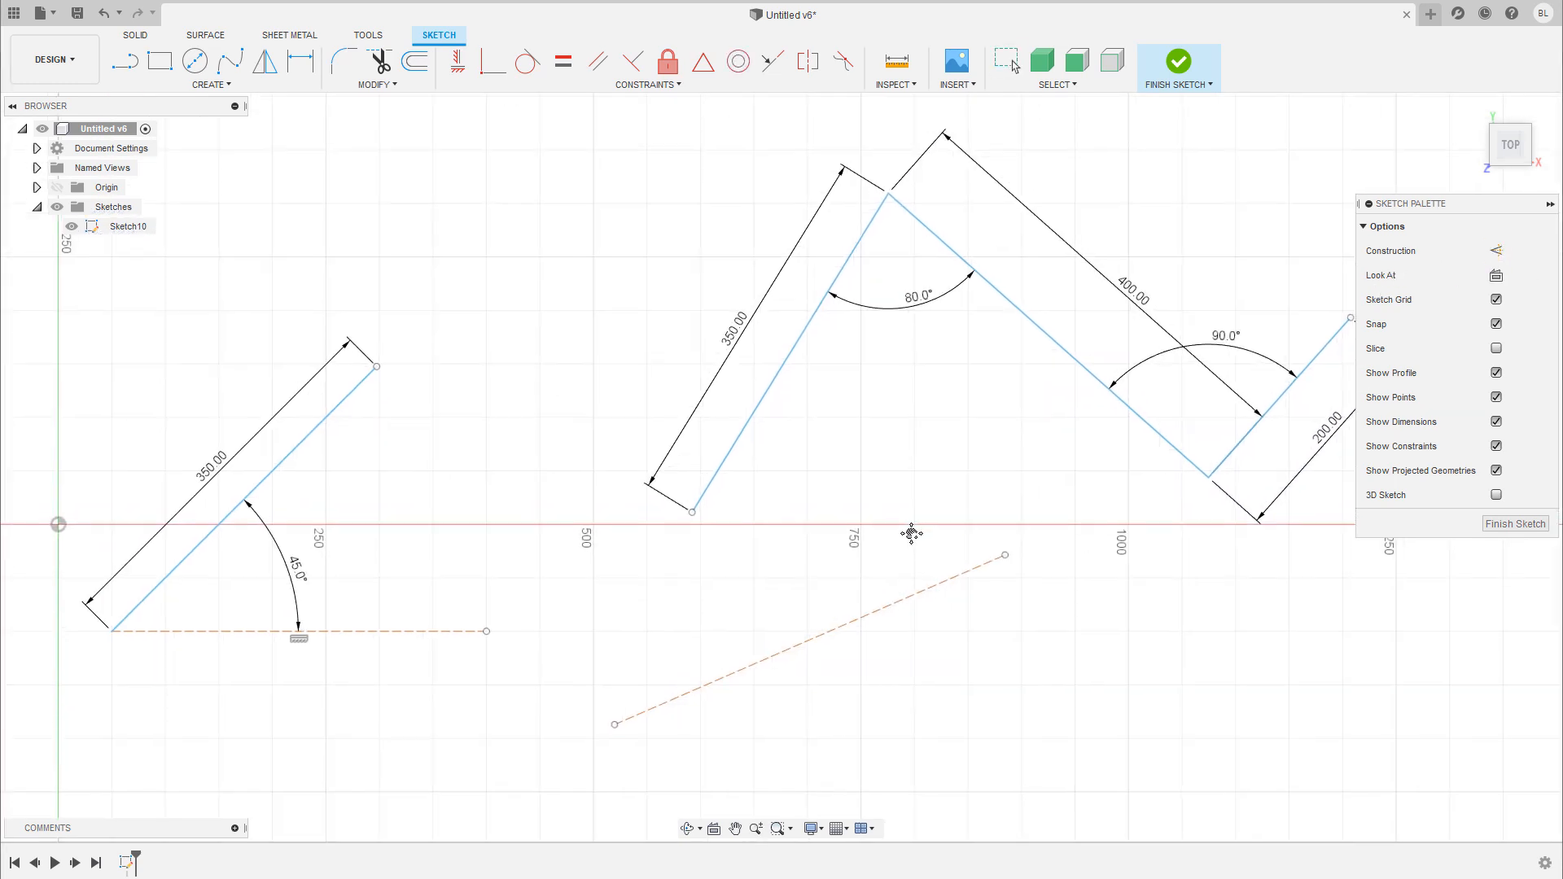
mouse_move(912, 534)
middle_mouse_down()
mouse_move(895, 547)
mouse_move(882, 536)
middle_mouse_up()
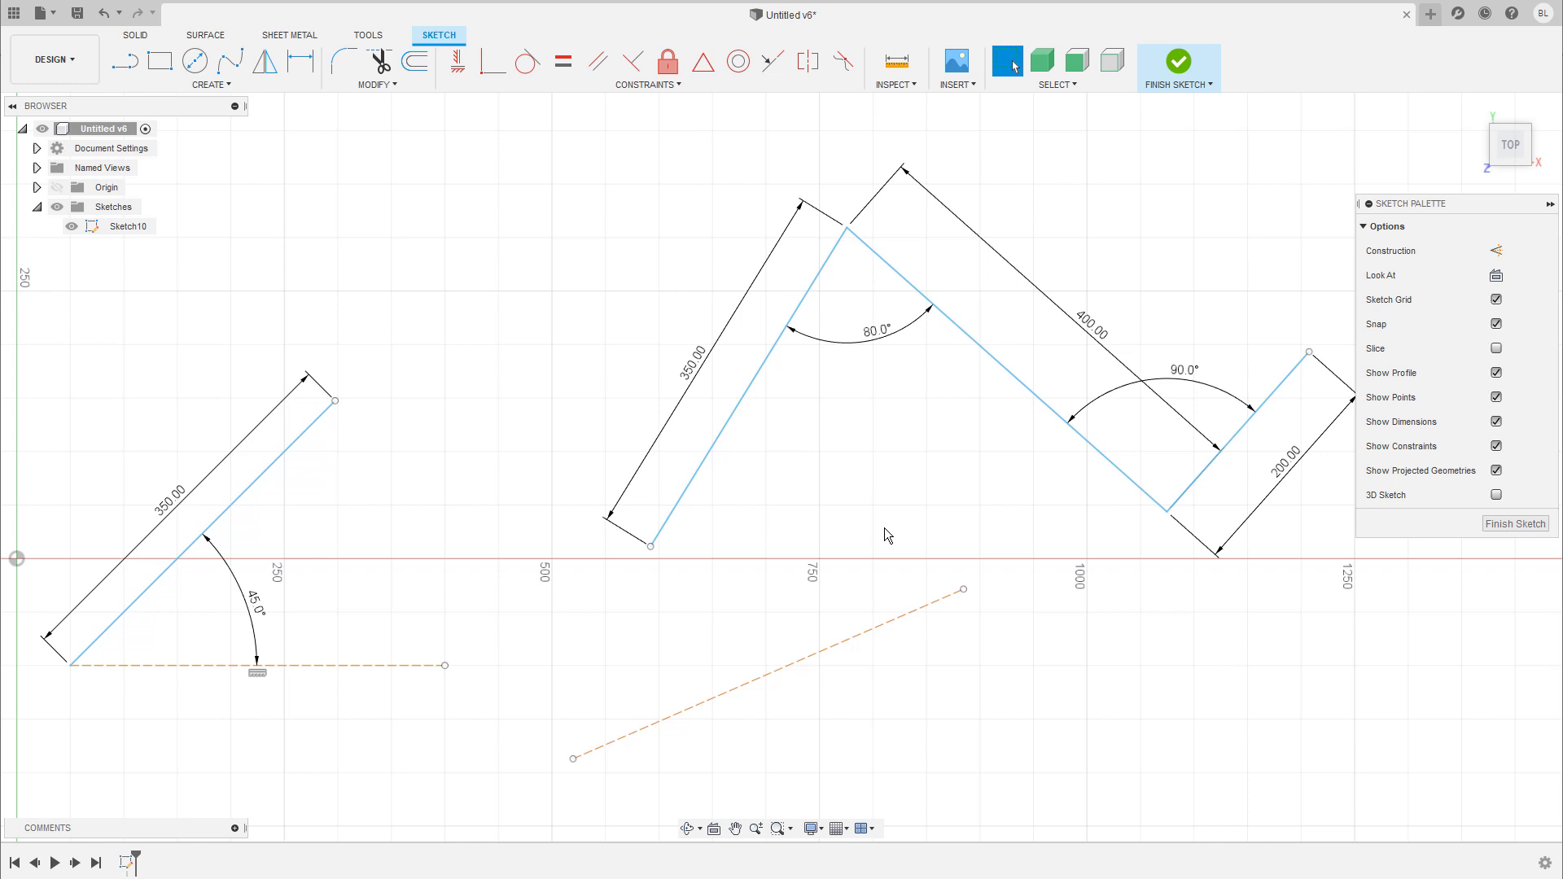
- Draw three connected lines from the slanted construction line's upper end back to its lower end, closing a four-sided shape
scroll(884, 527, "down", 3)
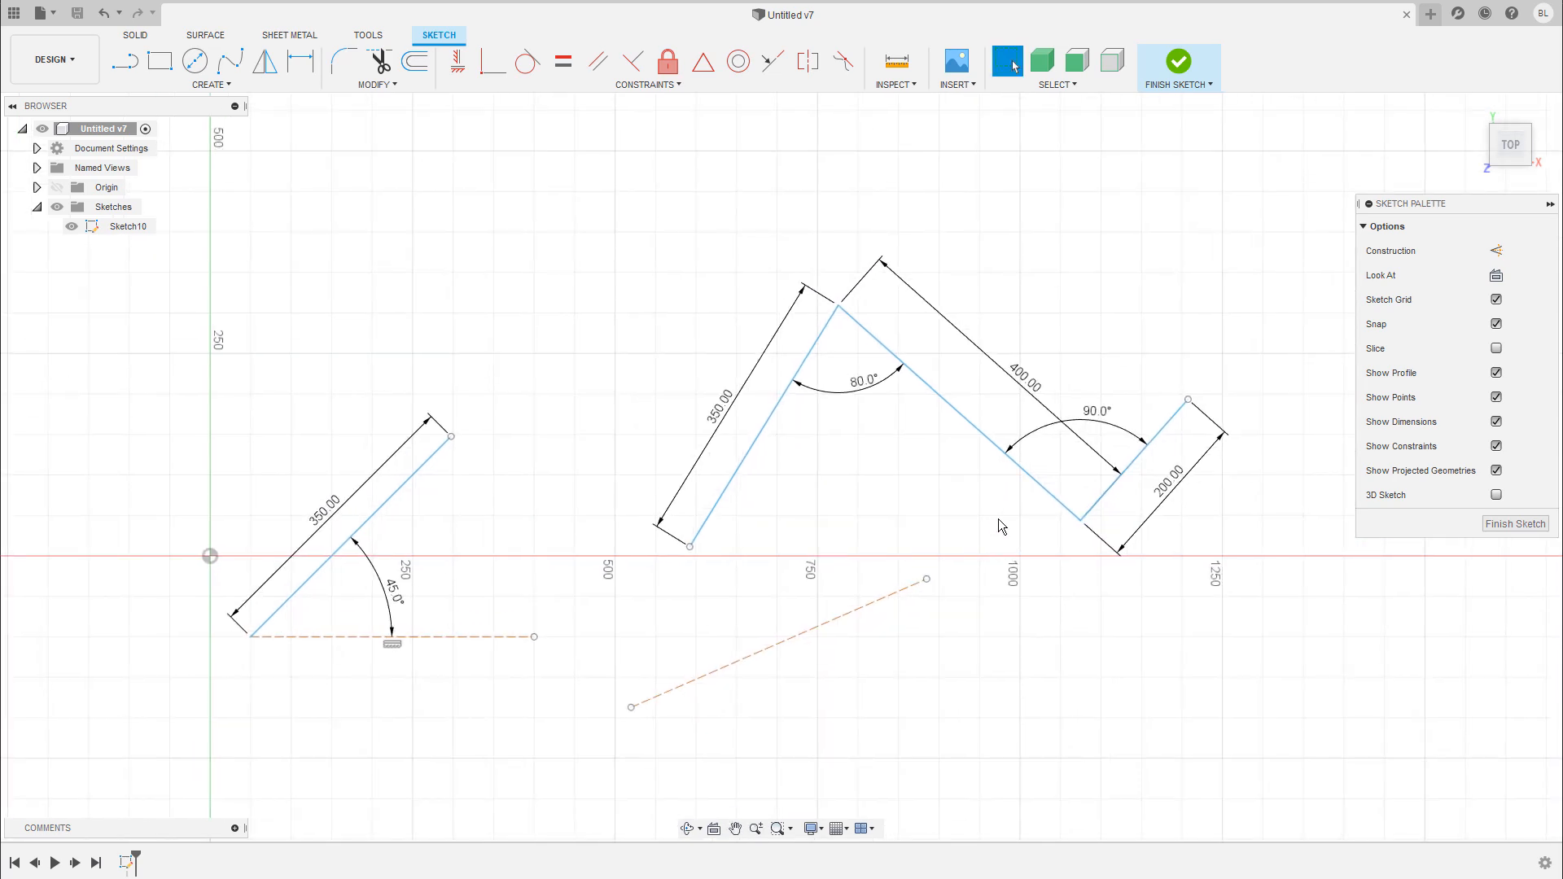
scroll(998, 591, "up", 2)
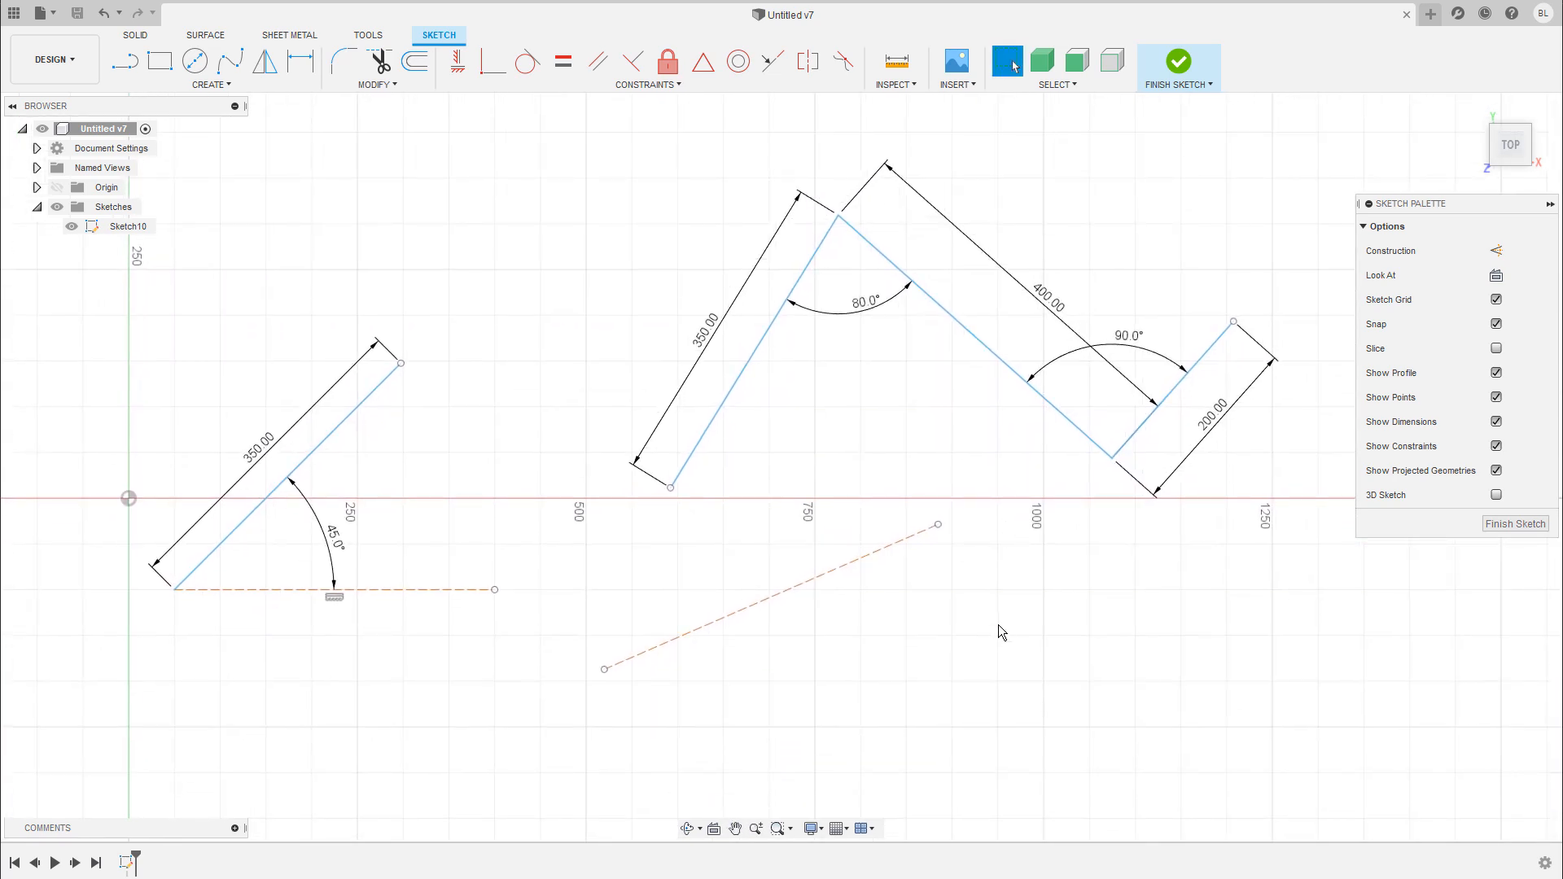
scroll(962, 544, "up", 3)
mouse_move(962, 544)
middle_mouse_down()
mouse_move(1005, 559)
mouse_move(944, 583)
middle_mouse_up()
scroll(1015, 593, "down", 2)
key("l")
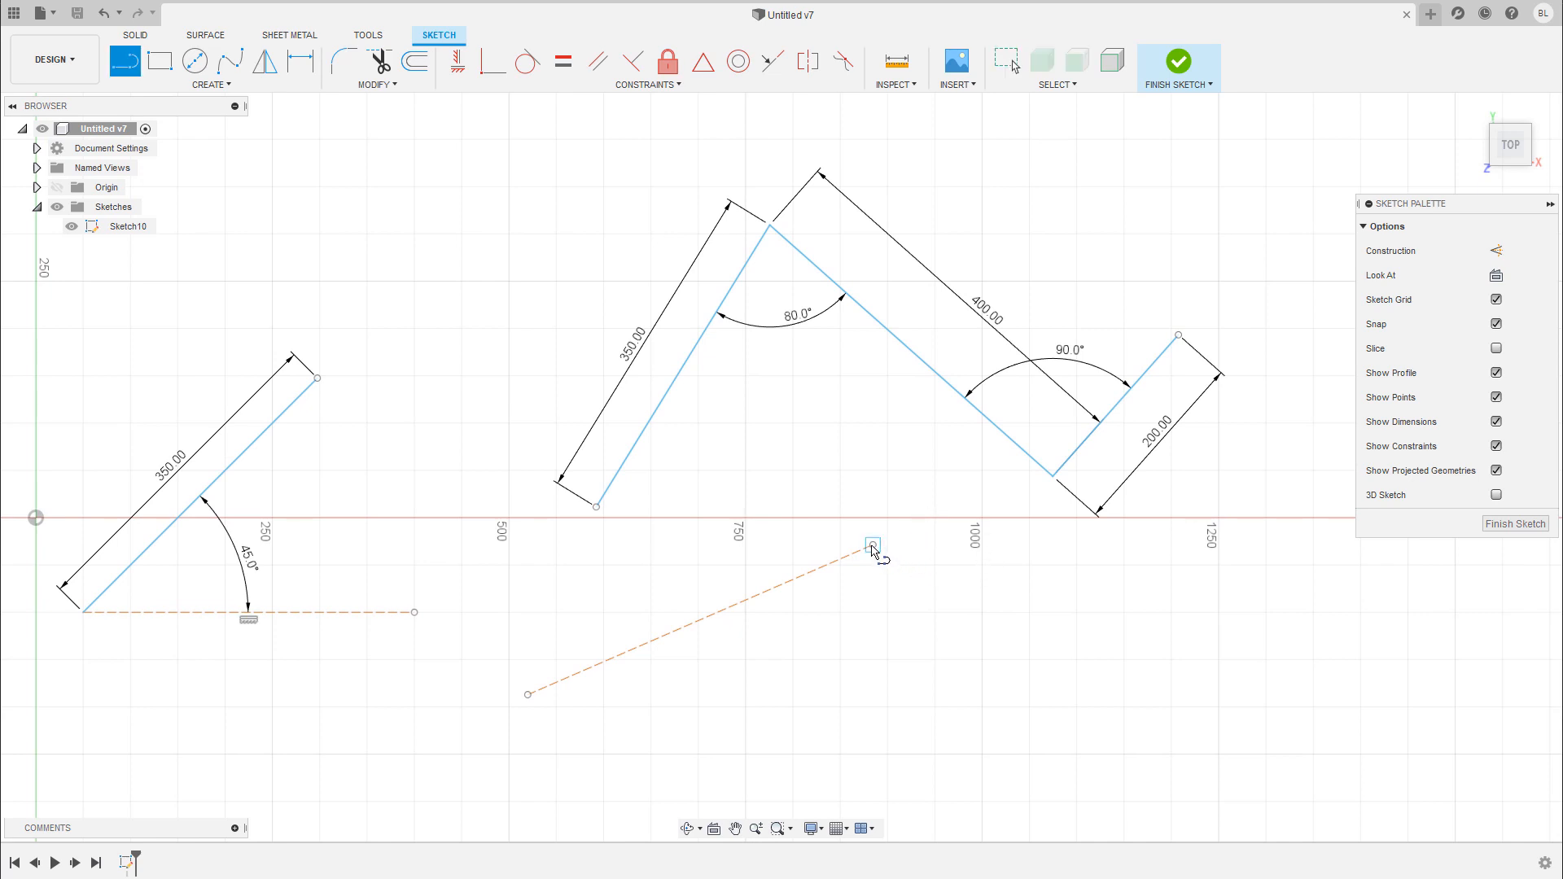
left_click(873, 545)
left_click(964, 694)
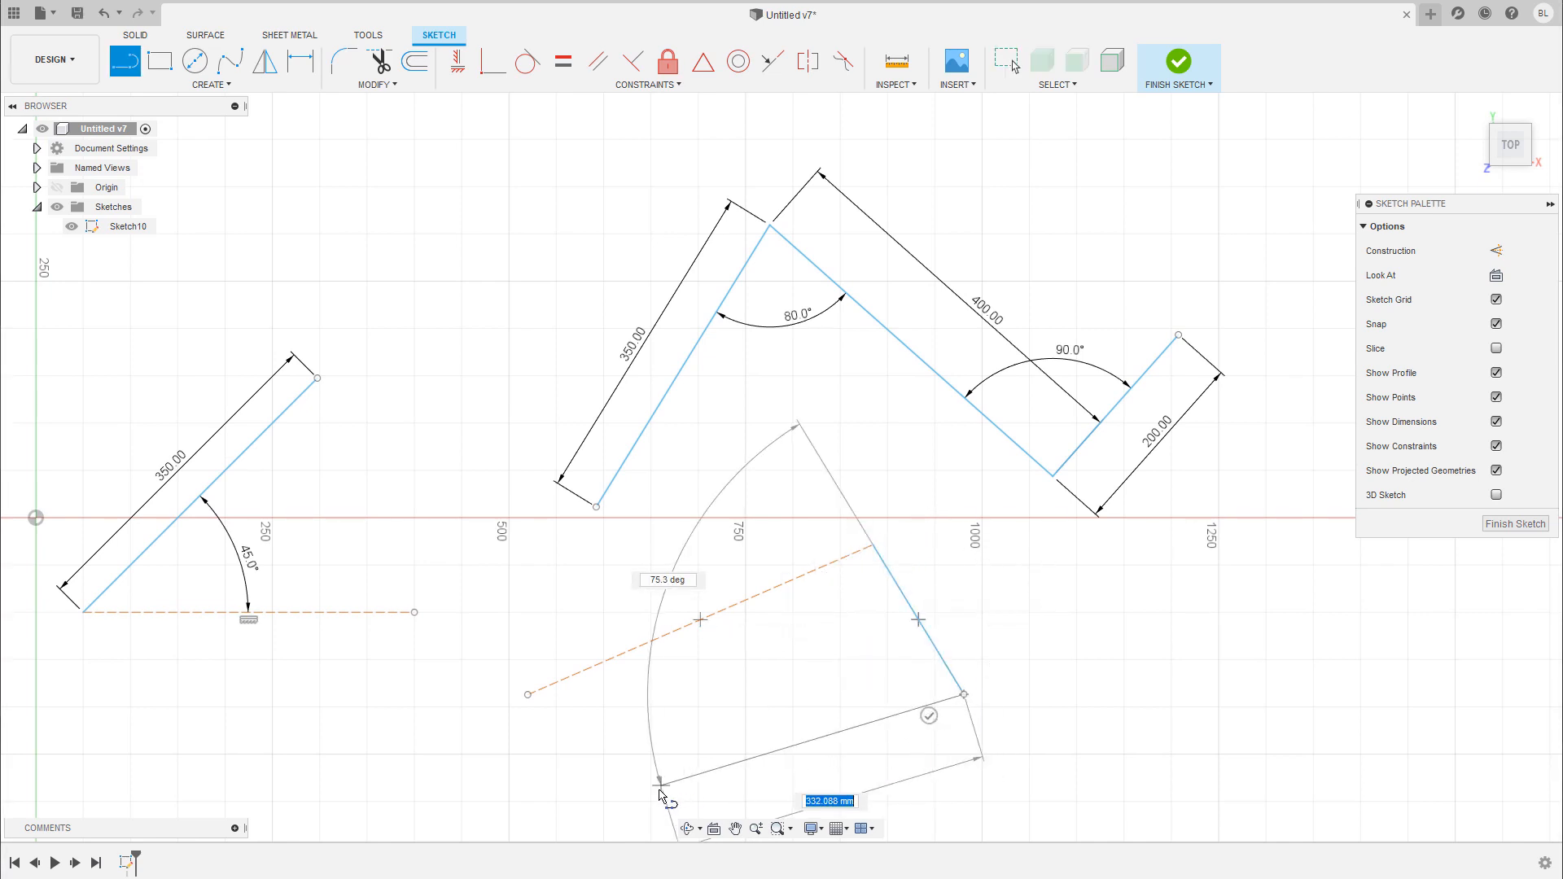
left_click(650, 801)
left_click(528, 694)
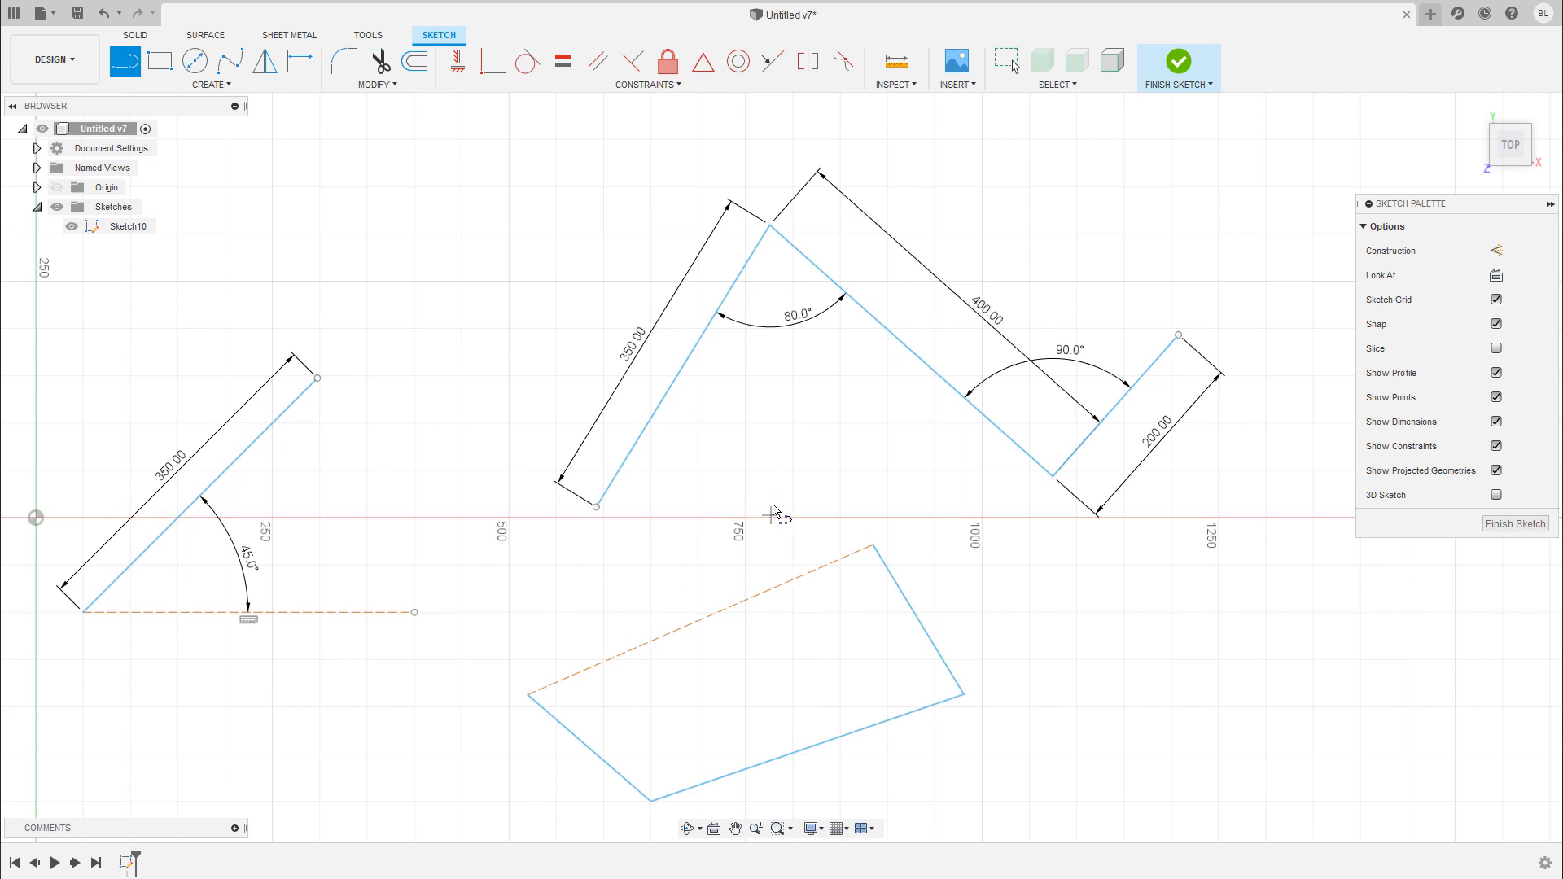
scroll(773, 513, "down", 1)
key("Escape")
- Delete the dimensioned zigzag and the 45-degree line with its construction base, keeping the four-sided shape
scroll(793, 541, "down", 1)
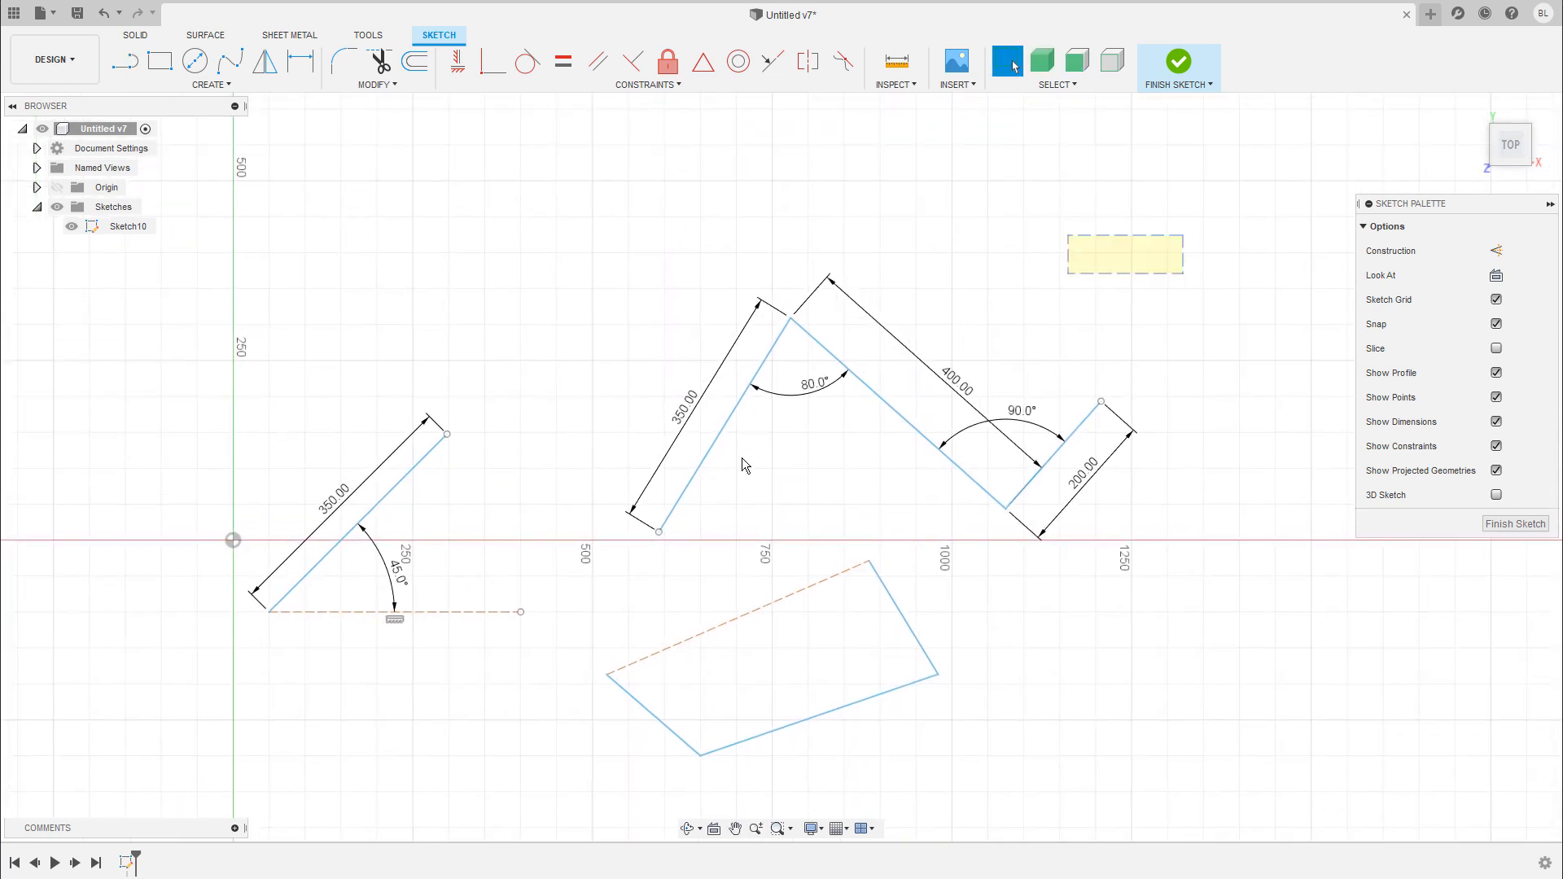
left_click_drag(741, 458, 599, 559)
key("Delete")
left_click_drag(594, 350, 238, 658)
key("Delete")
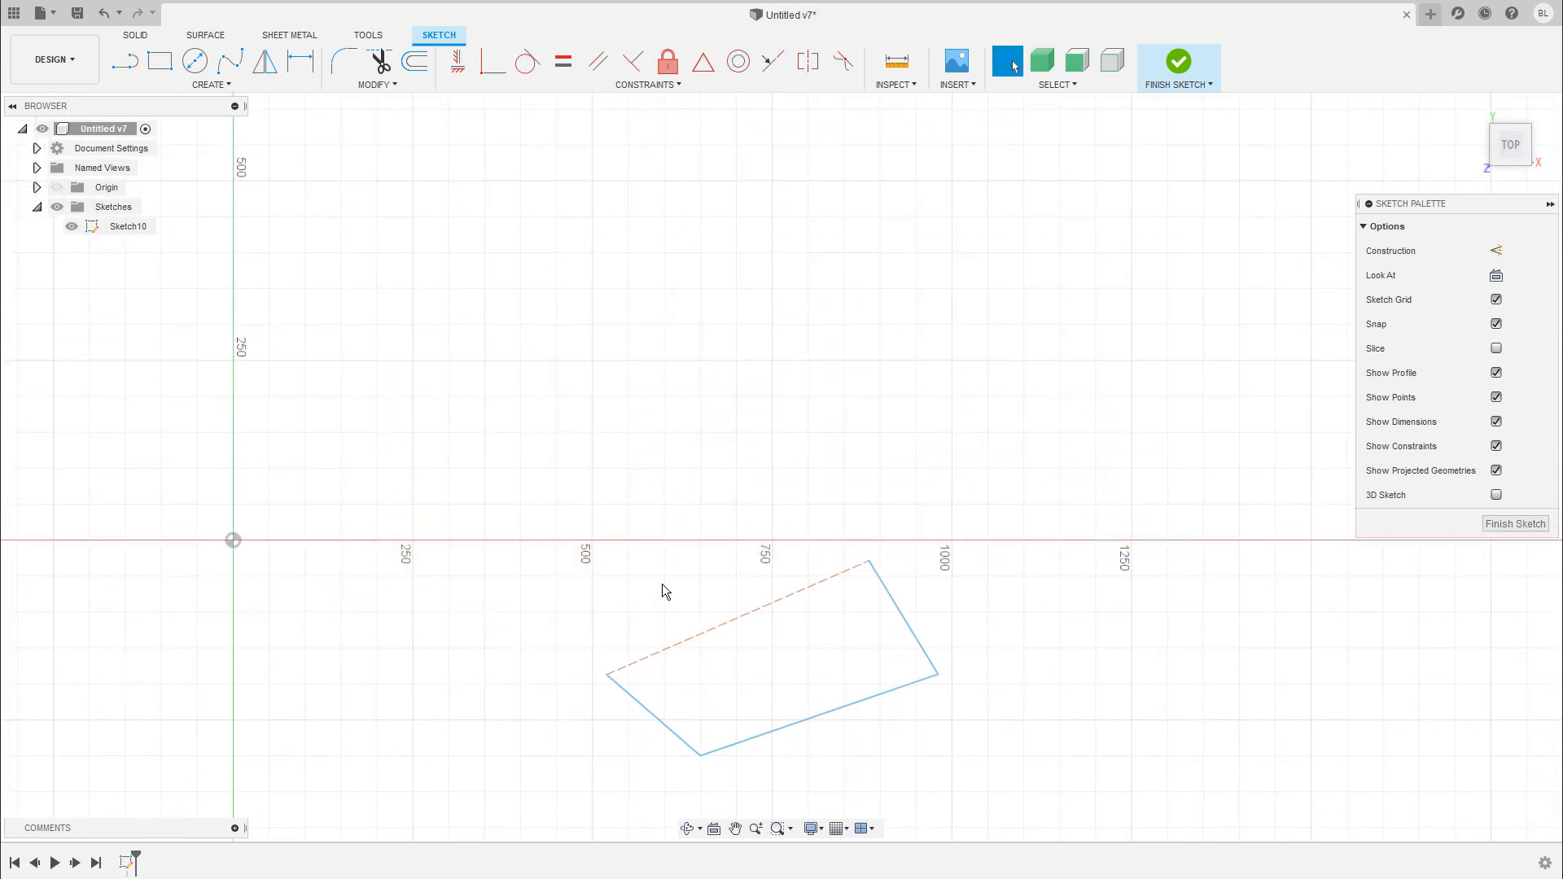
- Move the whole four-sided shape close to the sketch origin and finish the sketch
mouse_move(1040, 506)
left_mouse_down()
mouse_move(635, 760)
mouse_move(701, 763)
mouse_move(311, 578)
mouse_move(311, 519)
left_mouse_up()
scroll(408, 523, "up", 1)
middle_click_drag(408, 523, 927, 558)
scroll(860, 514, "up", 3)
mouse_move(860, 514)
middle_mouse_down()
mouse_move(876, 537)
mouse_move(792, 543)
middle_mouse_up()
left_click(1179, 63)
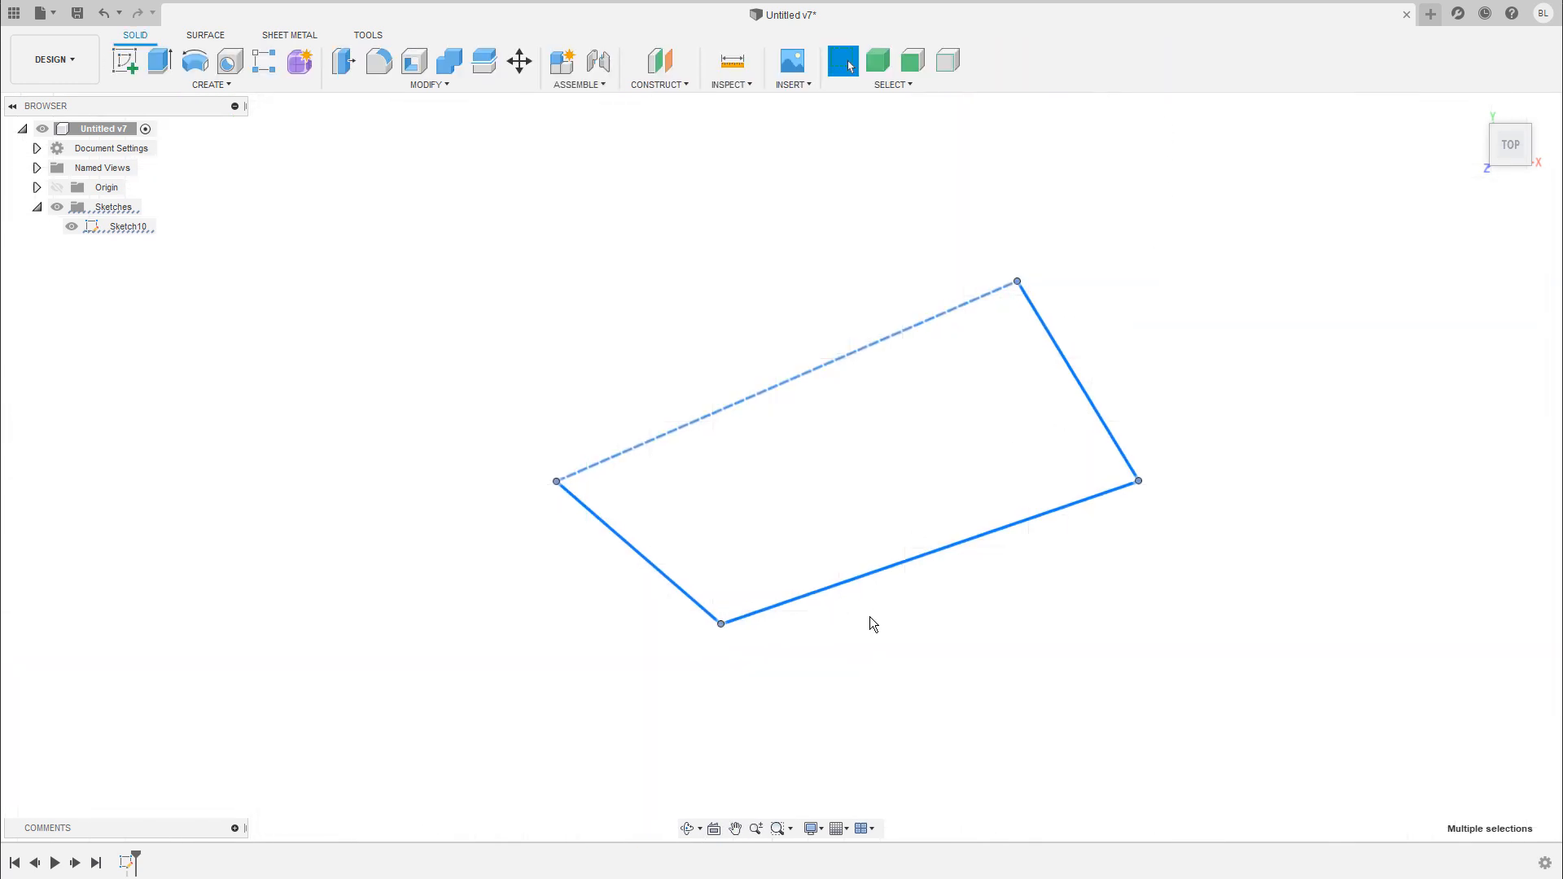
- Extrude the chain of three solid sketch lines as a new surface body with a distance of 60 mm
middle_click_drag(871, 618, 1077, 367, "shift")
key("Escape")
left_click(208, 35)
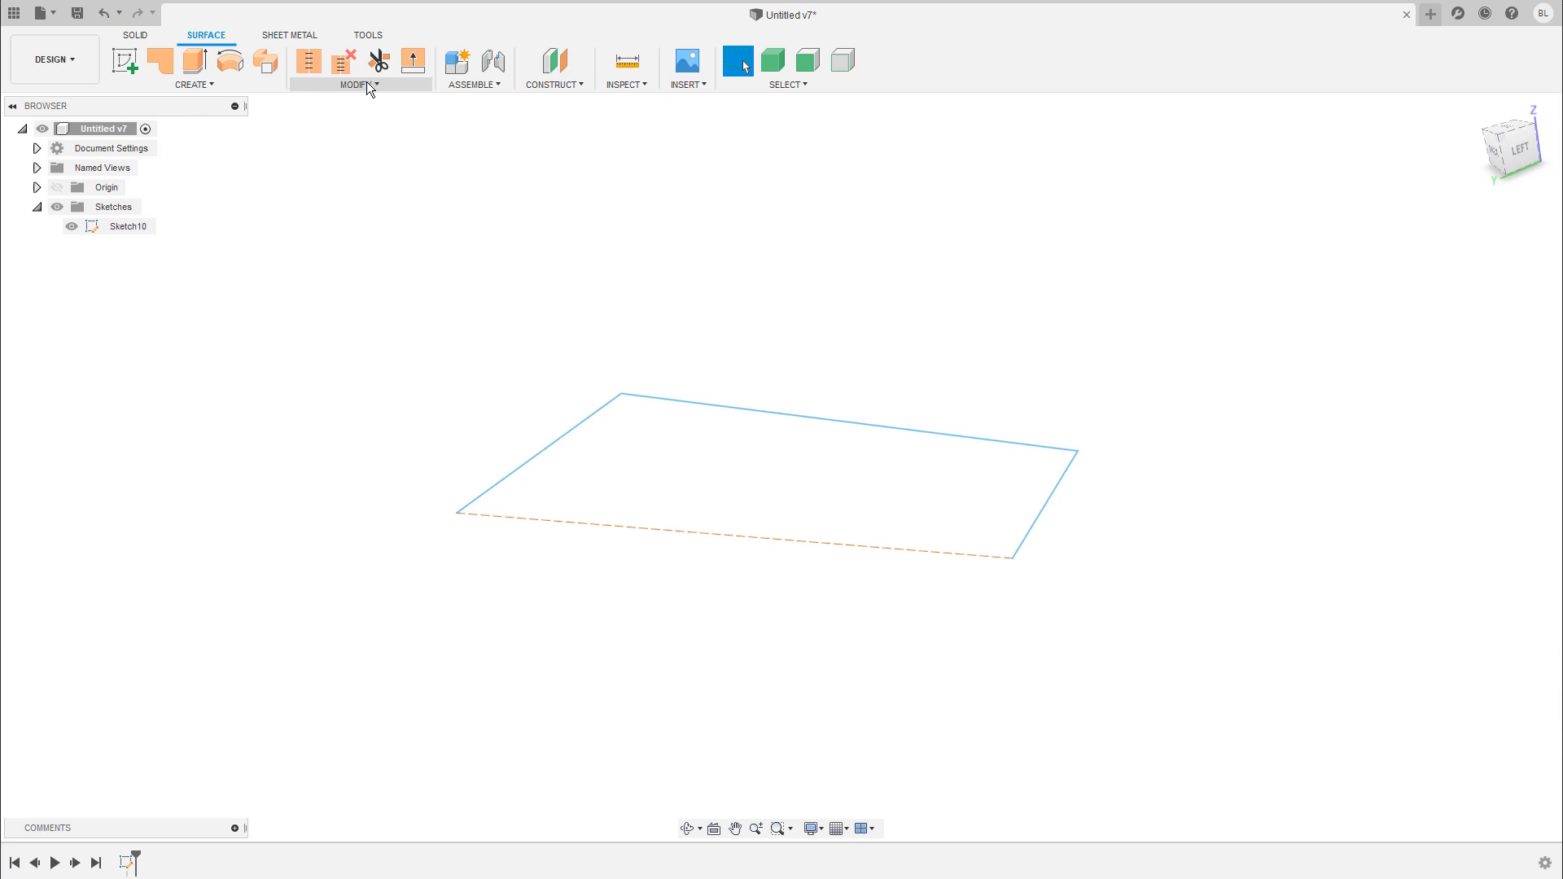
left_click(230, 81)
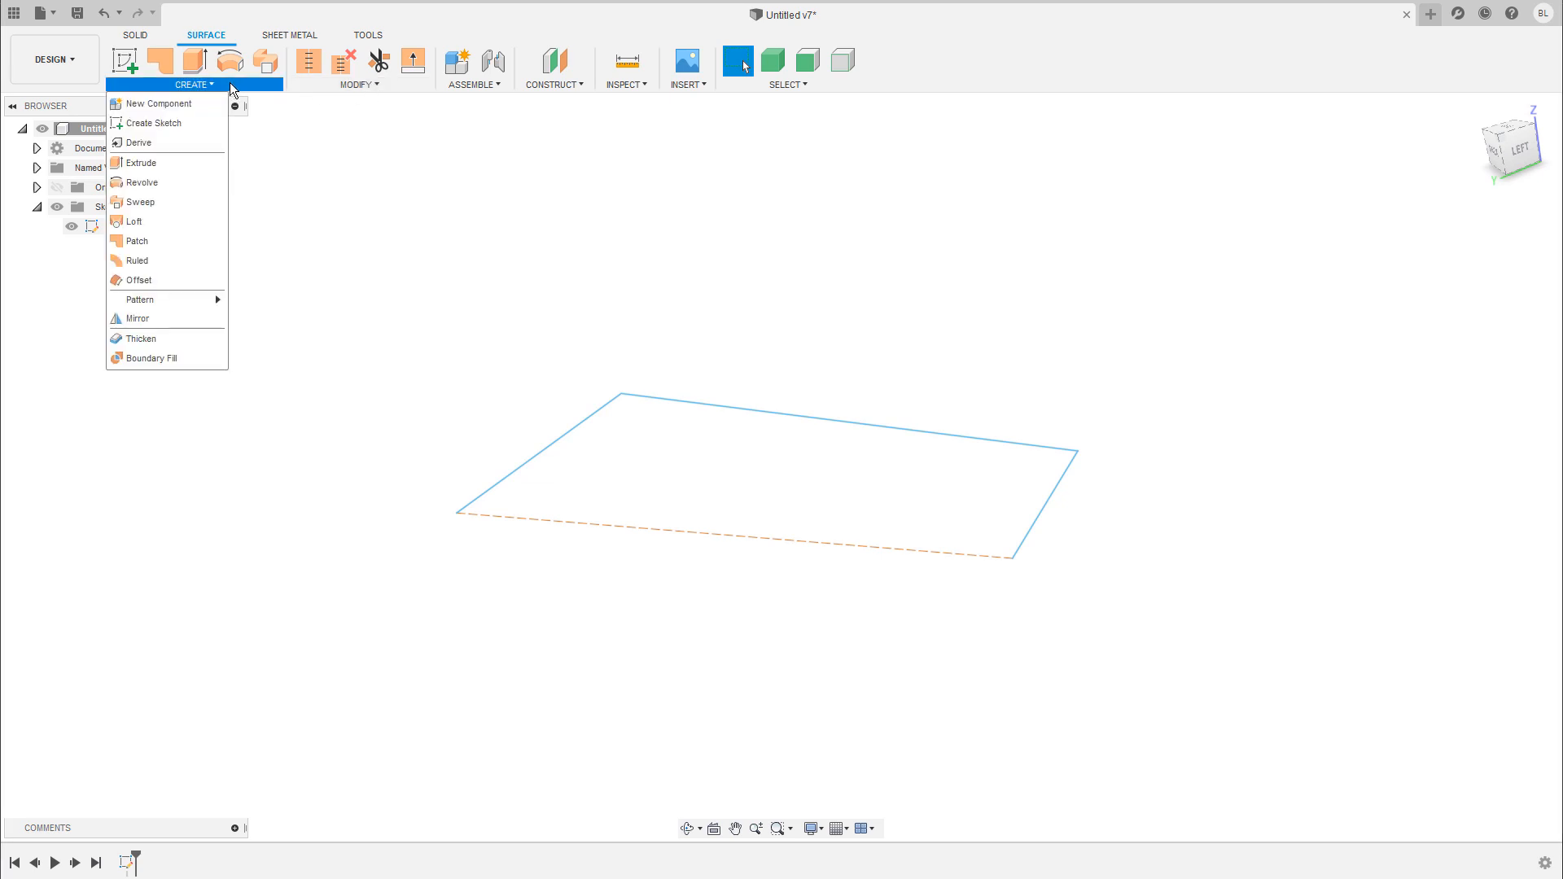
left_click(148, 166)
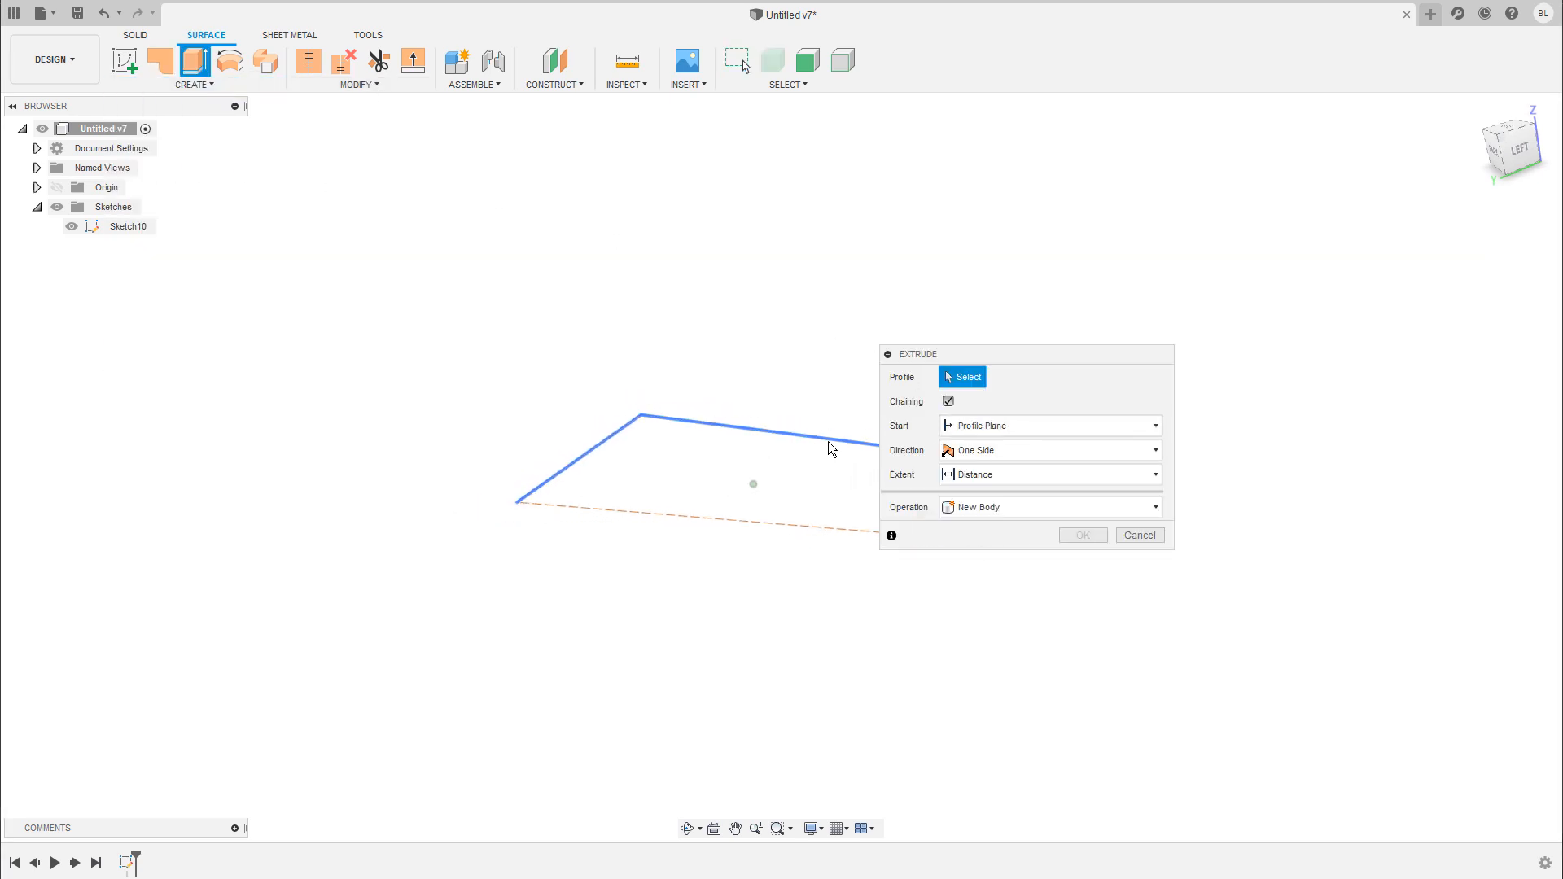
left_click(791, 487)
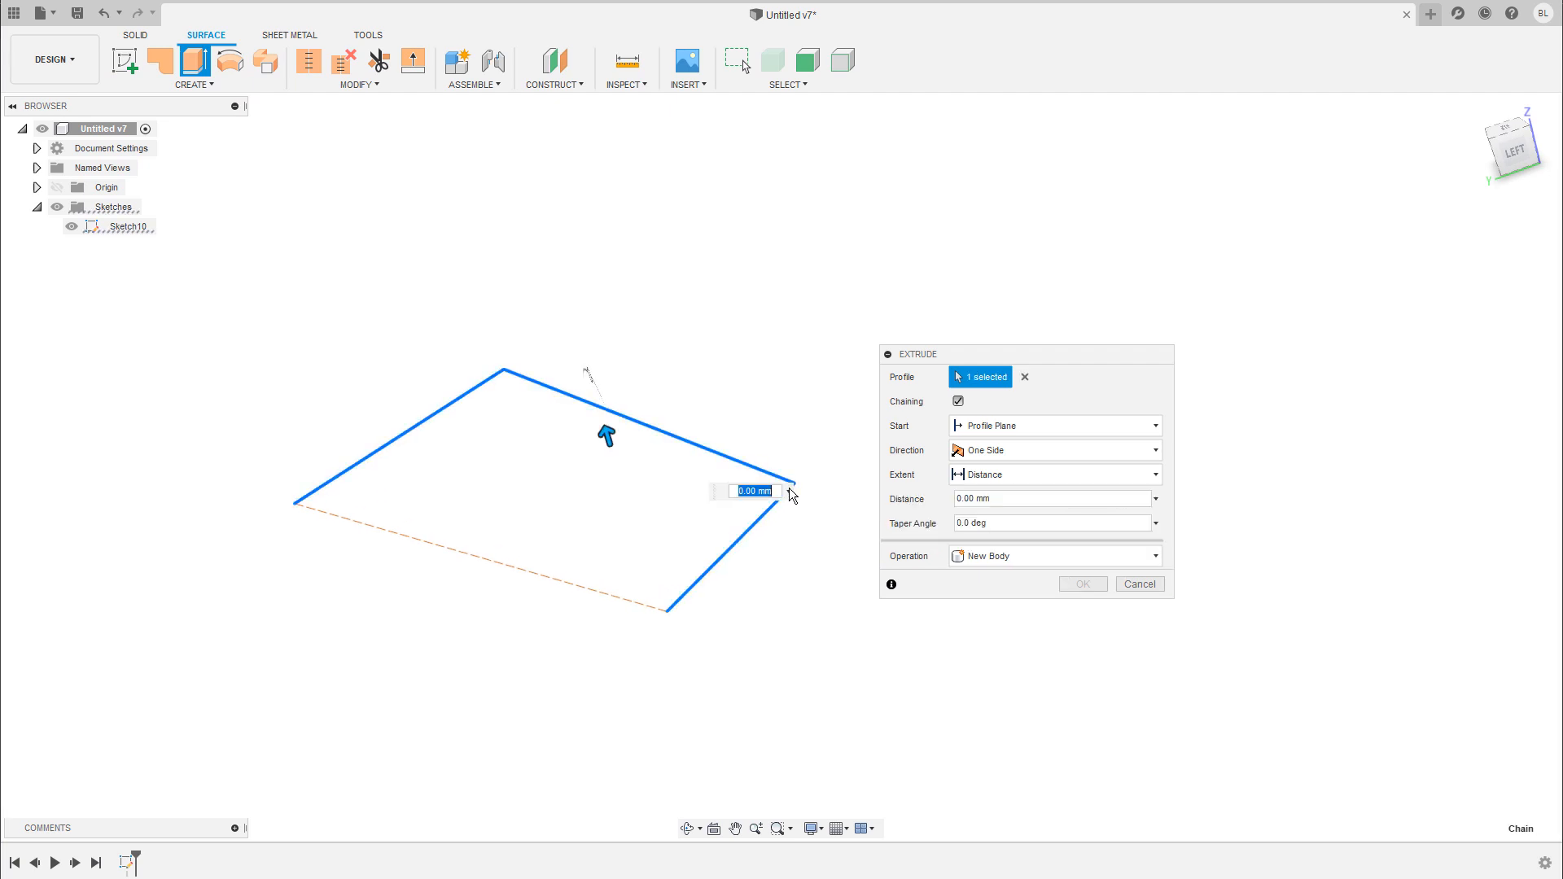
left_click_drag(637, 470, 619, 378)
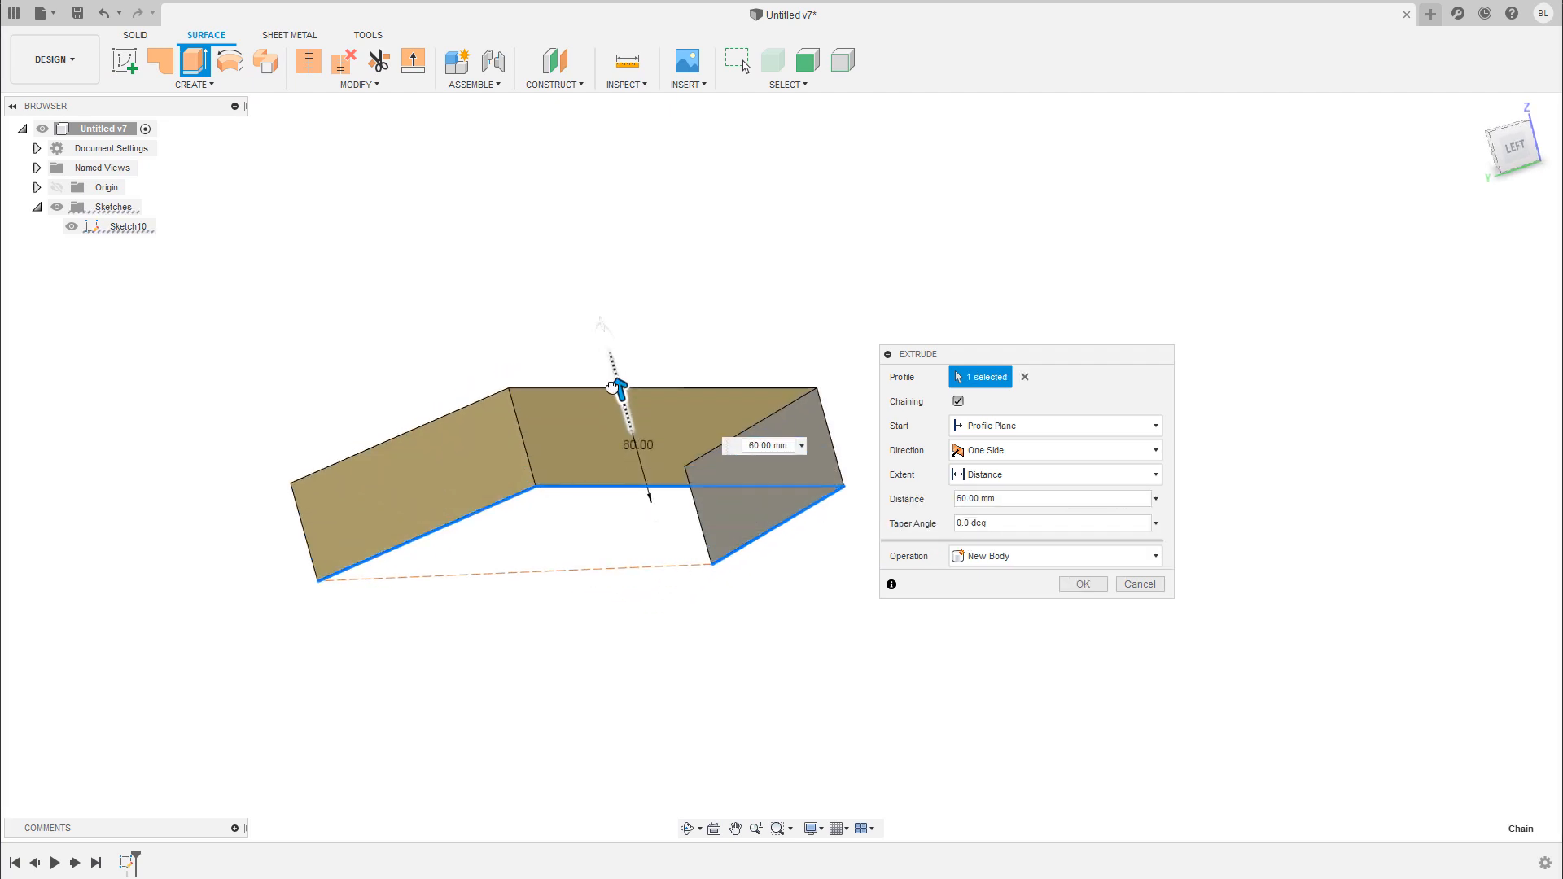
middle_click_drag(702, 389, 729, 404, "shift")
scroll(559, 593, "down", 1)
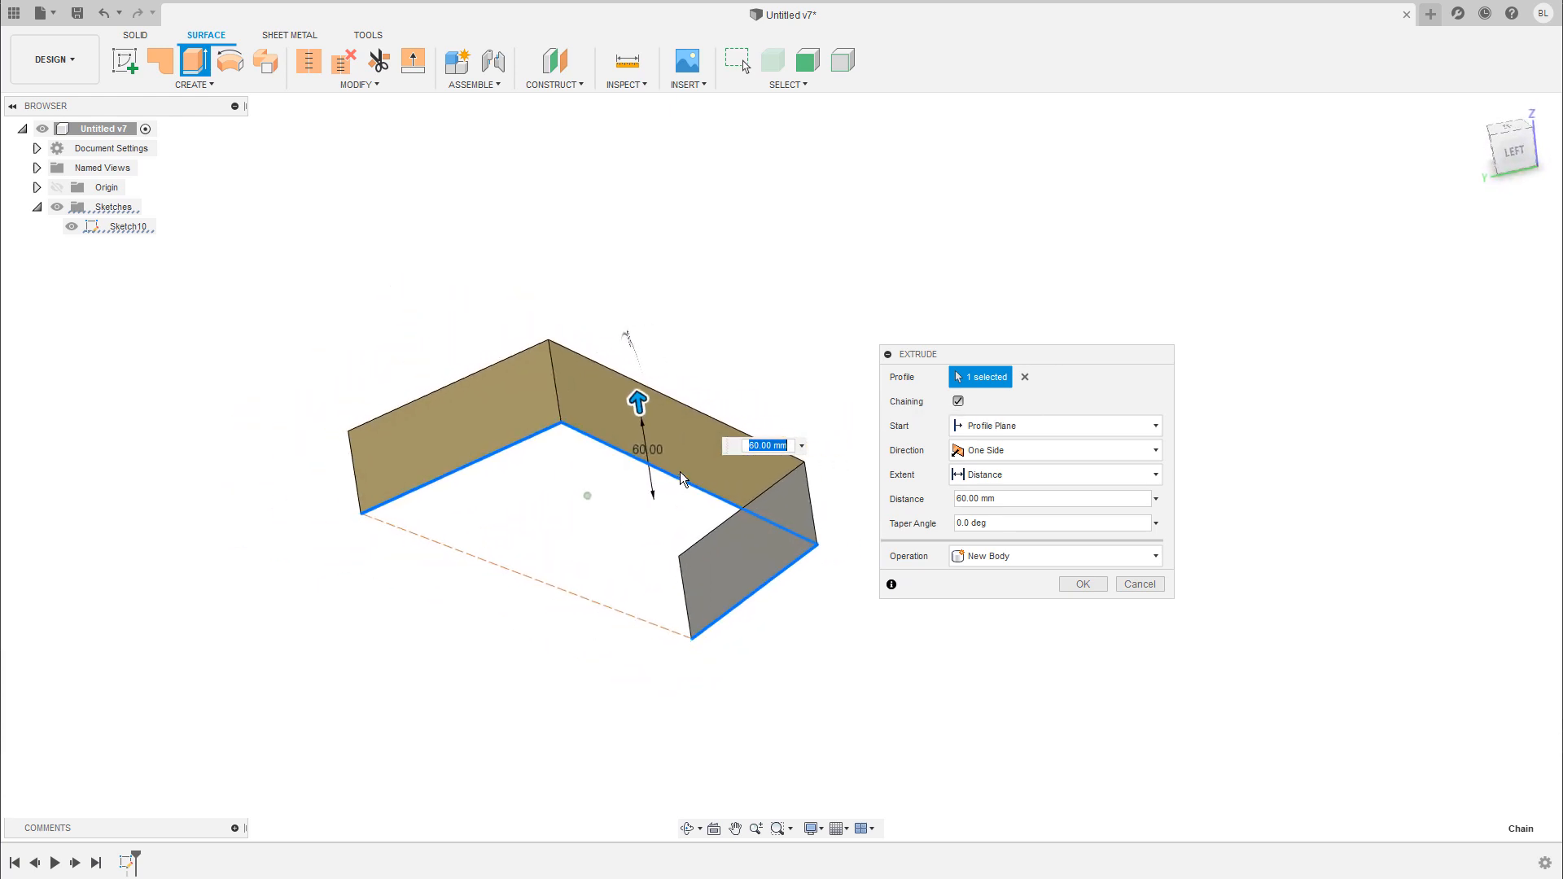
left_click(1084, 584)
middle_click_drag(1032, 524, 1130, 492, "shift")
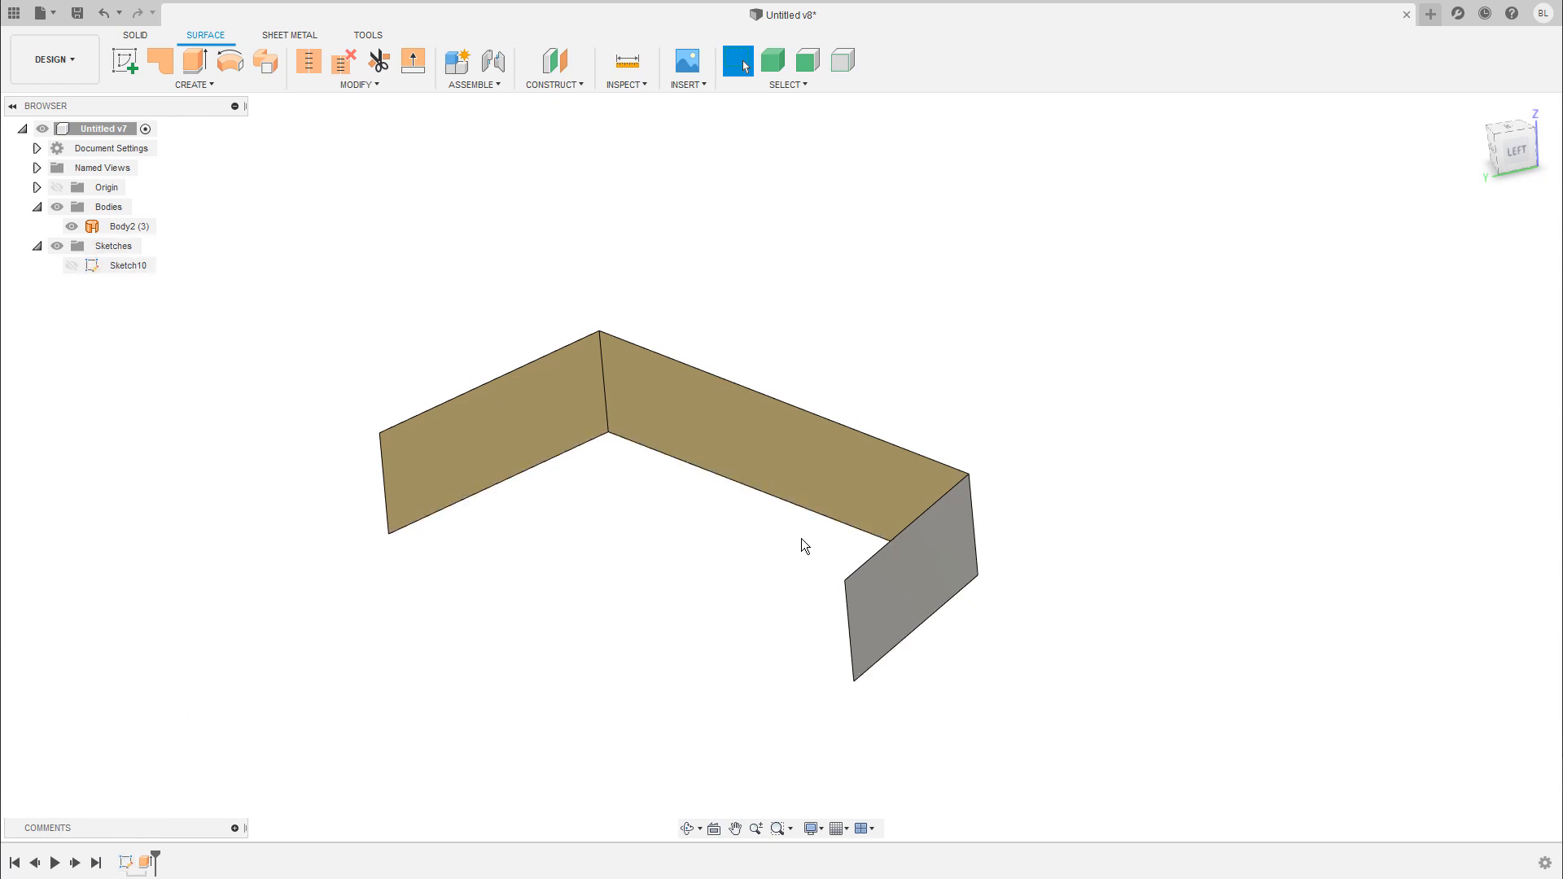
- Reopen the surface's profile sketch and pull the shape's right corner point inward to about X 361, Y 112 mm
left_click(776, 508)
right_click(777, 506)
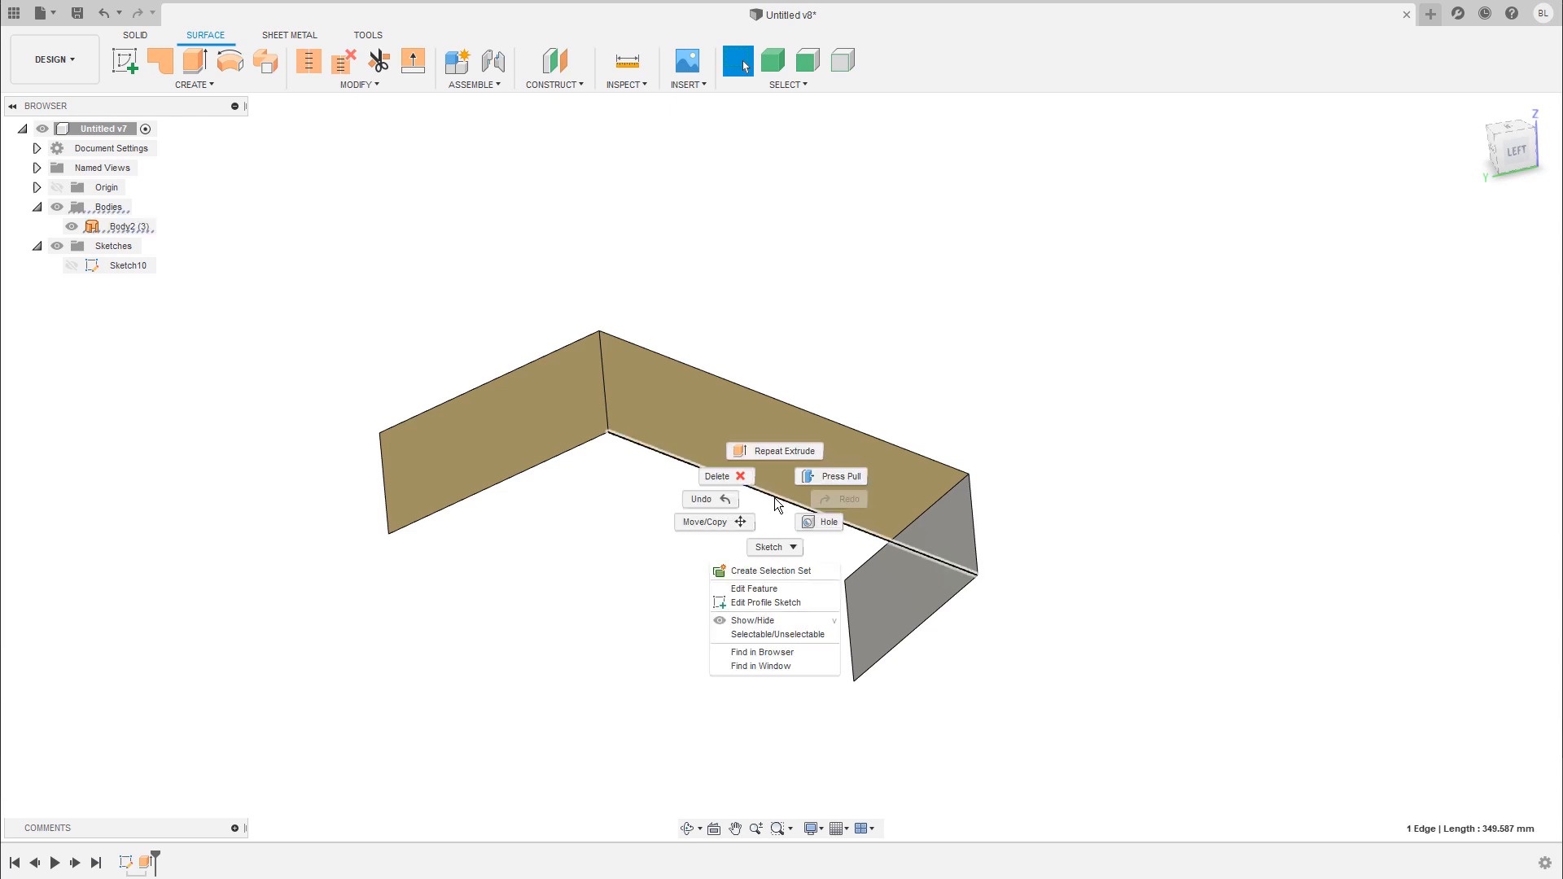
left_click(776, 604)
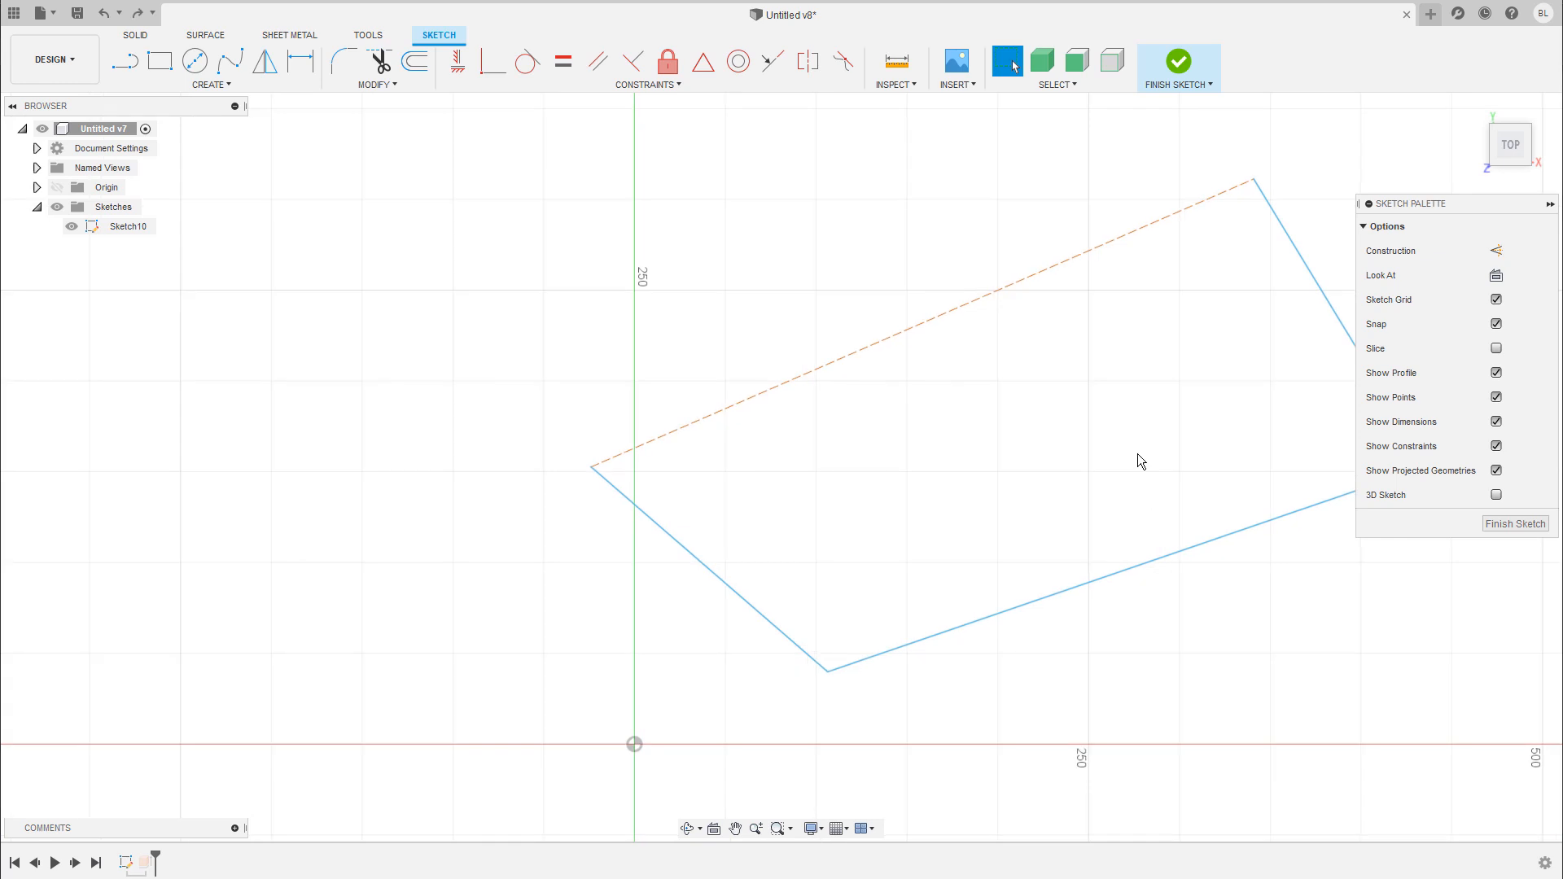
scroll(1054, 468, "down", 4)
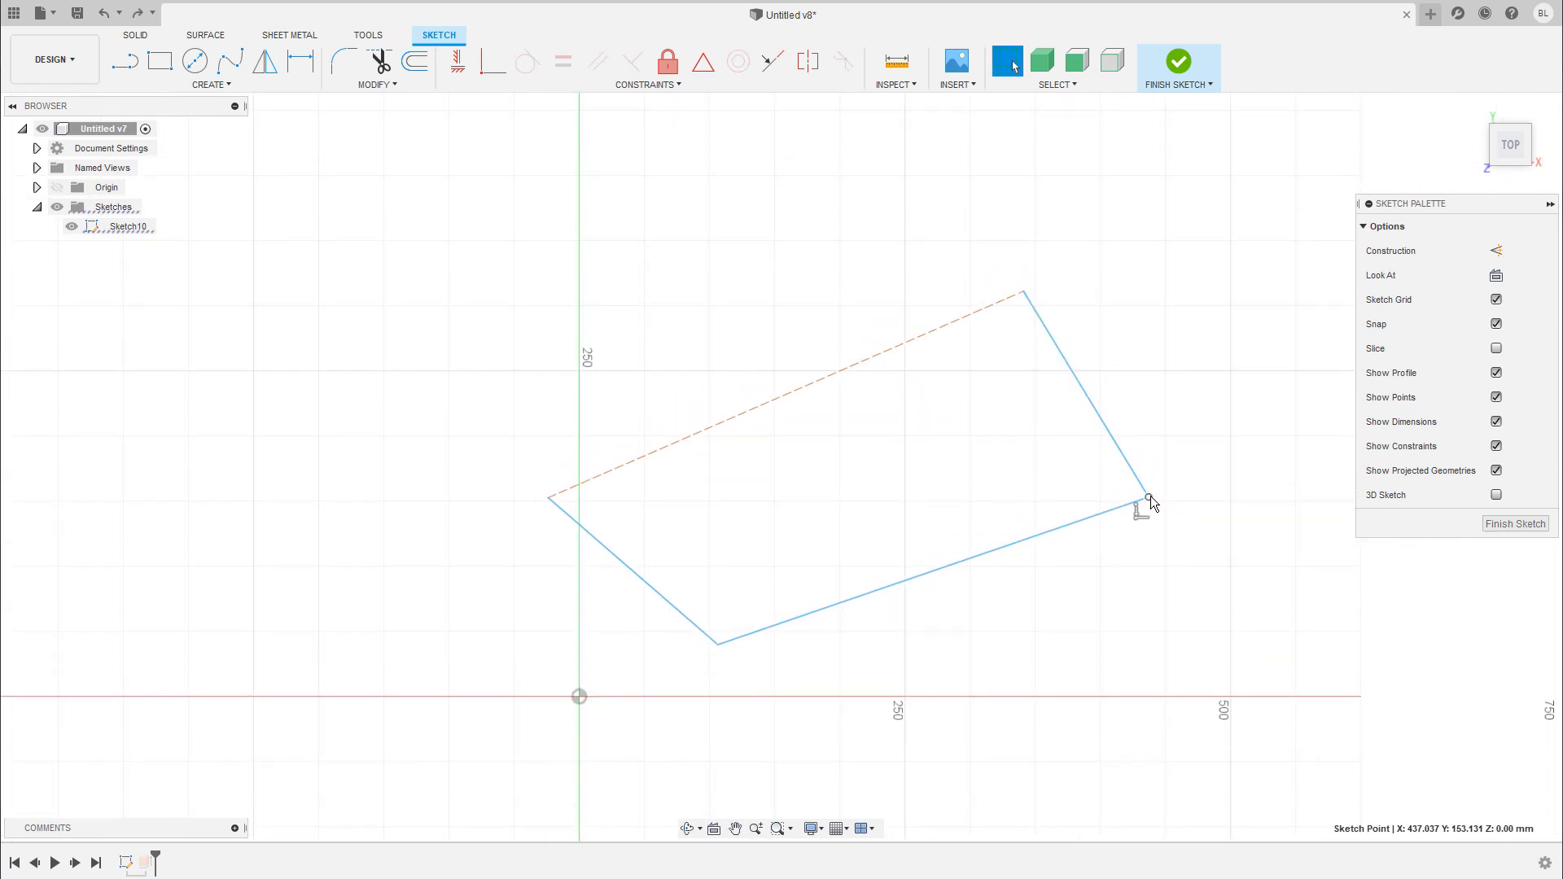
left_click_drag(1149, 498, 998, 628)
- Dimension the four-sided shape's long bottom line and set its length to 250 mm
key("d")
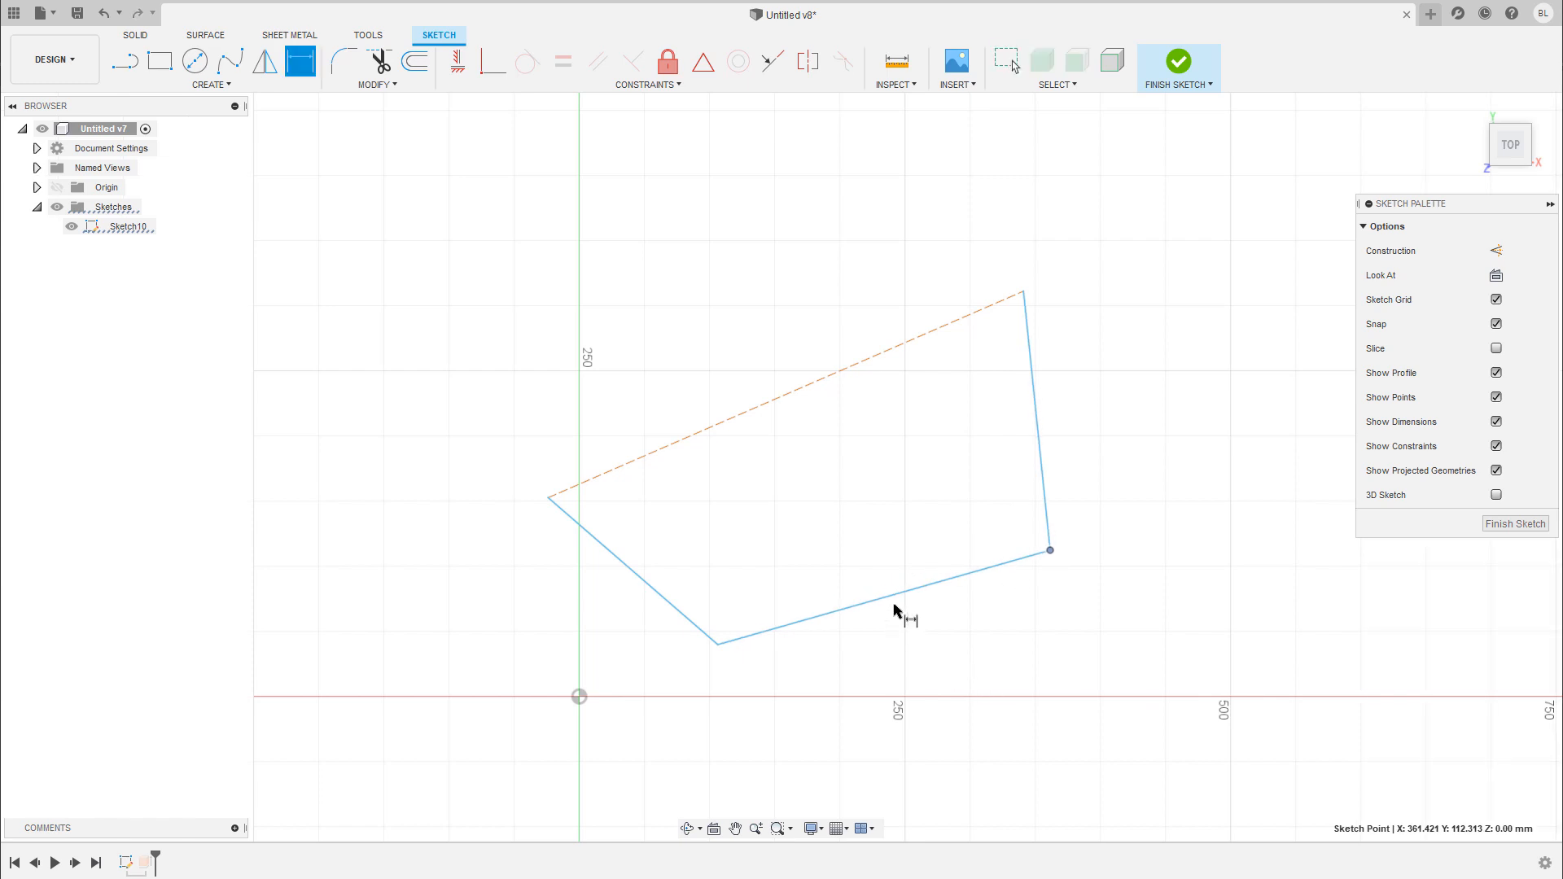
left_click(910, 597)
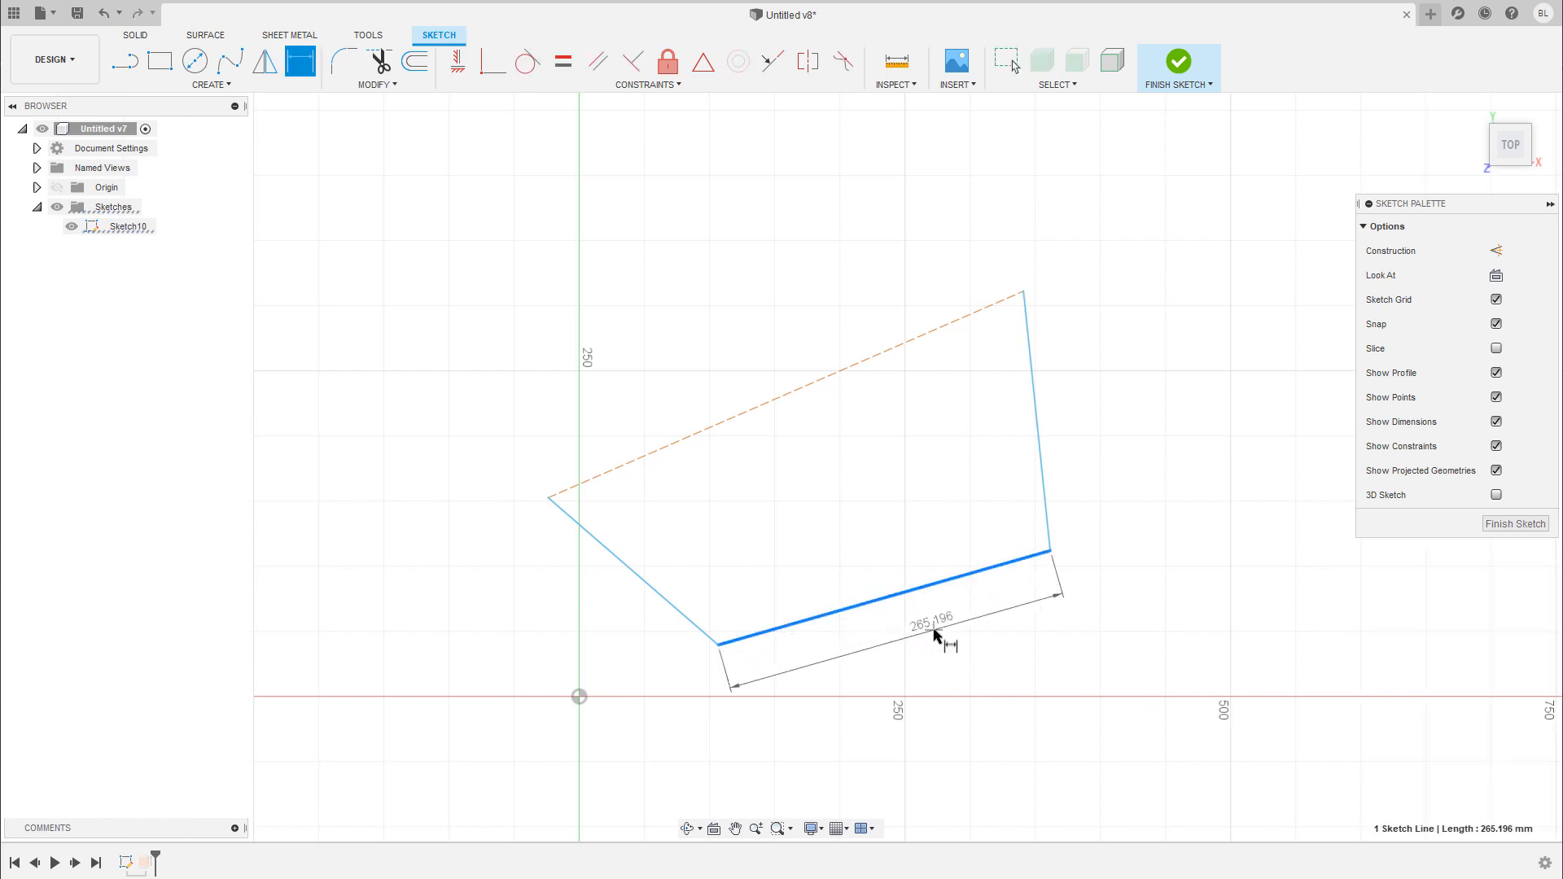
left_click(944, 633)
type("250")
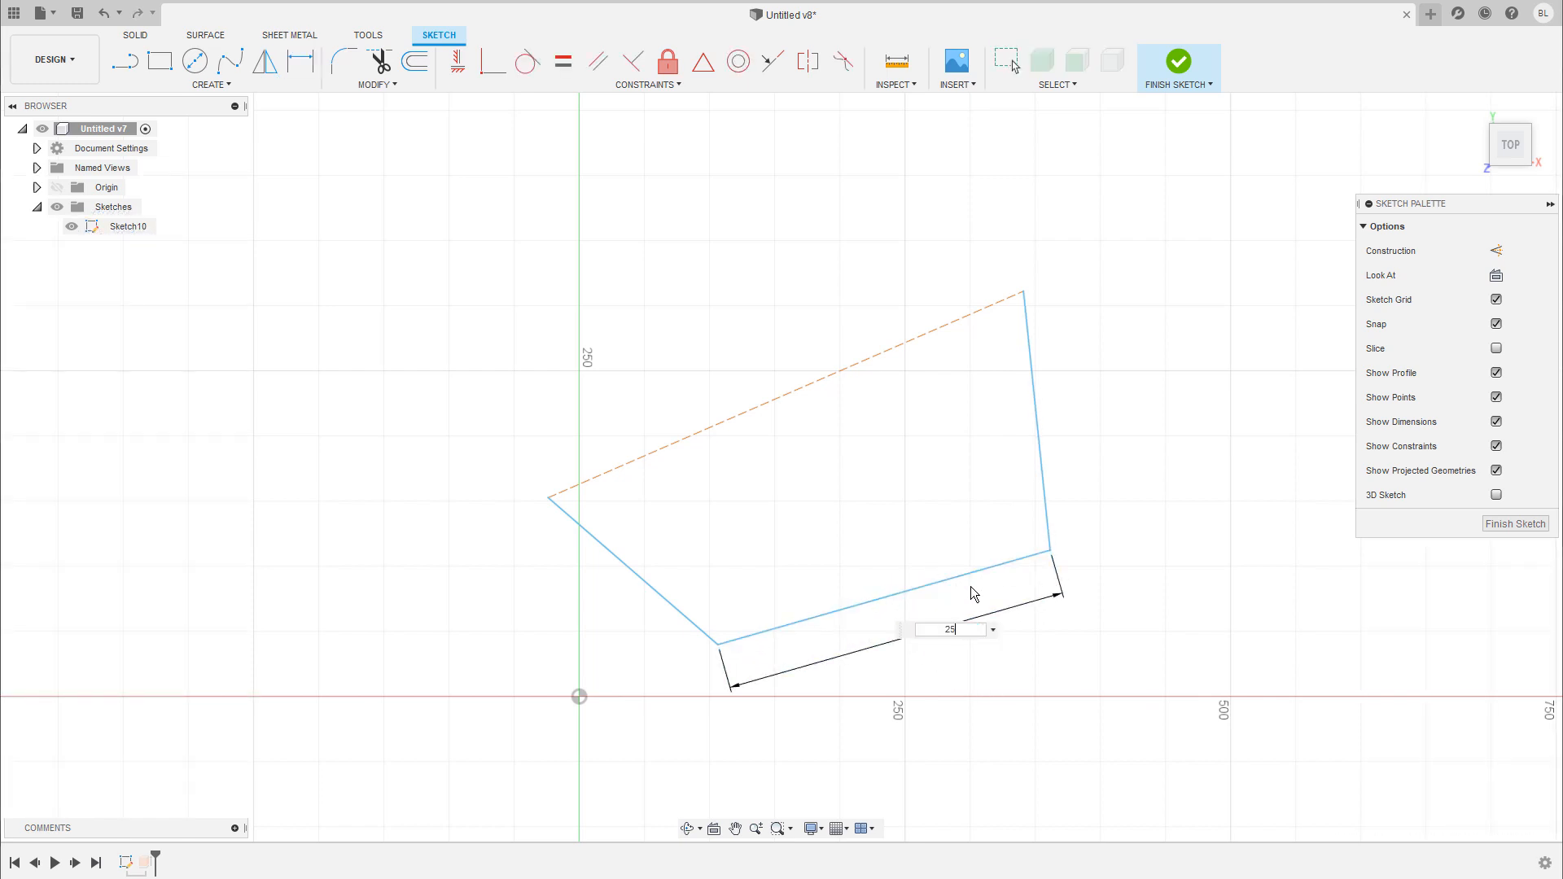
key("Return")
- Dimension the angle between the short lower-left line and the long bottom line and set it to 130 degrees
left_click(671, 594)
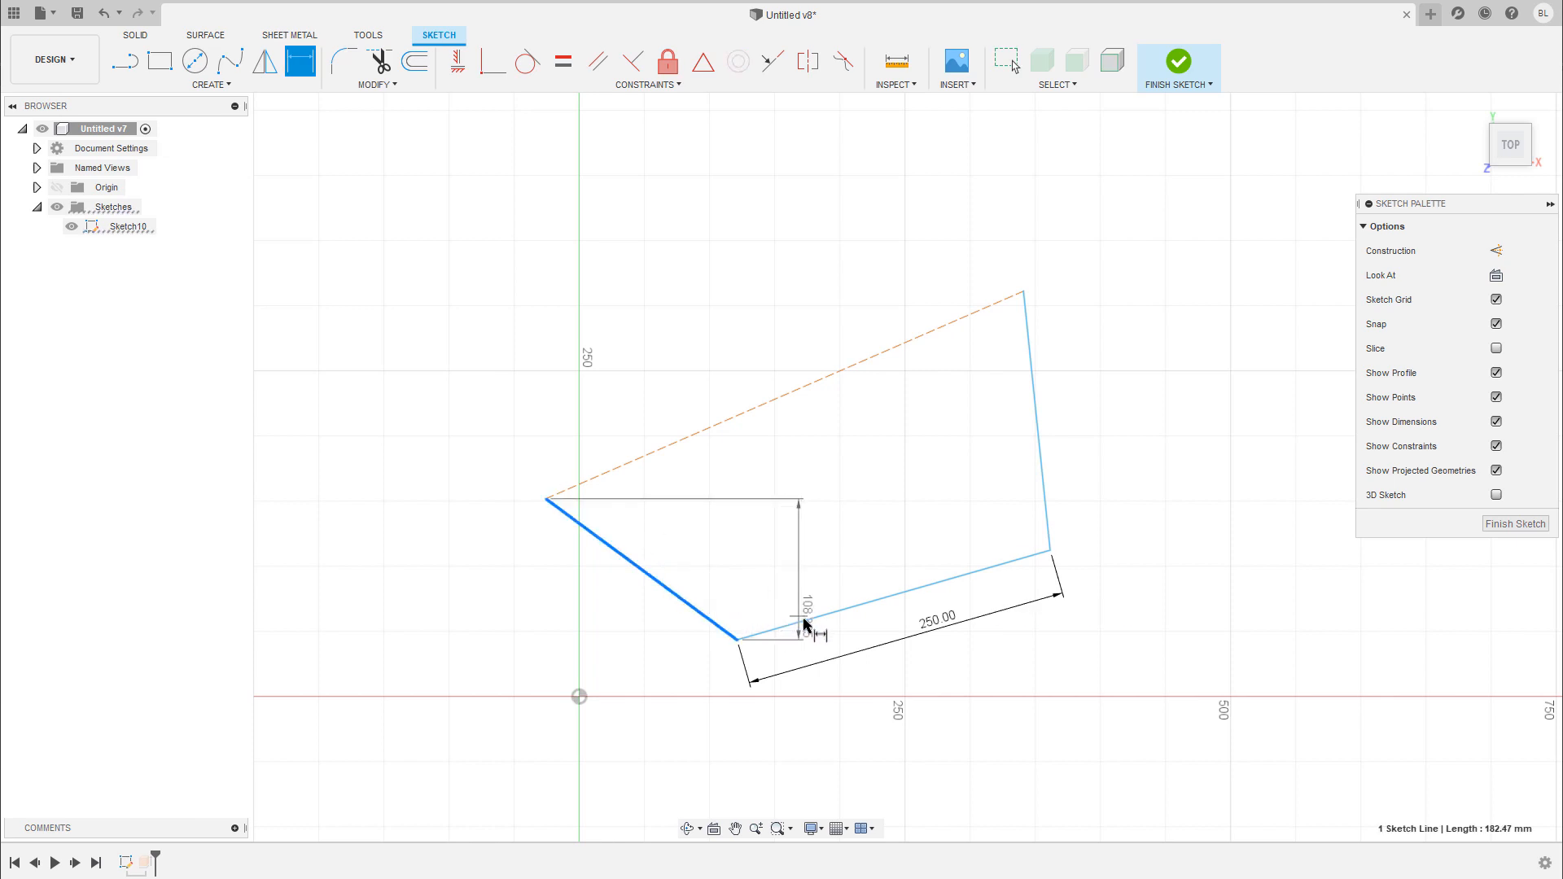
left_click(805, 624)
left_click(748, 582)
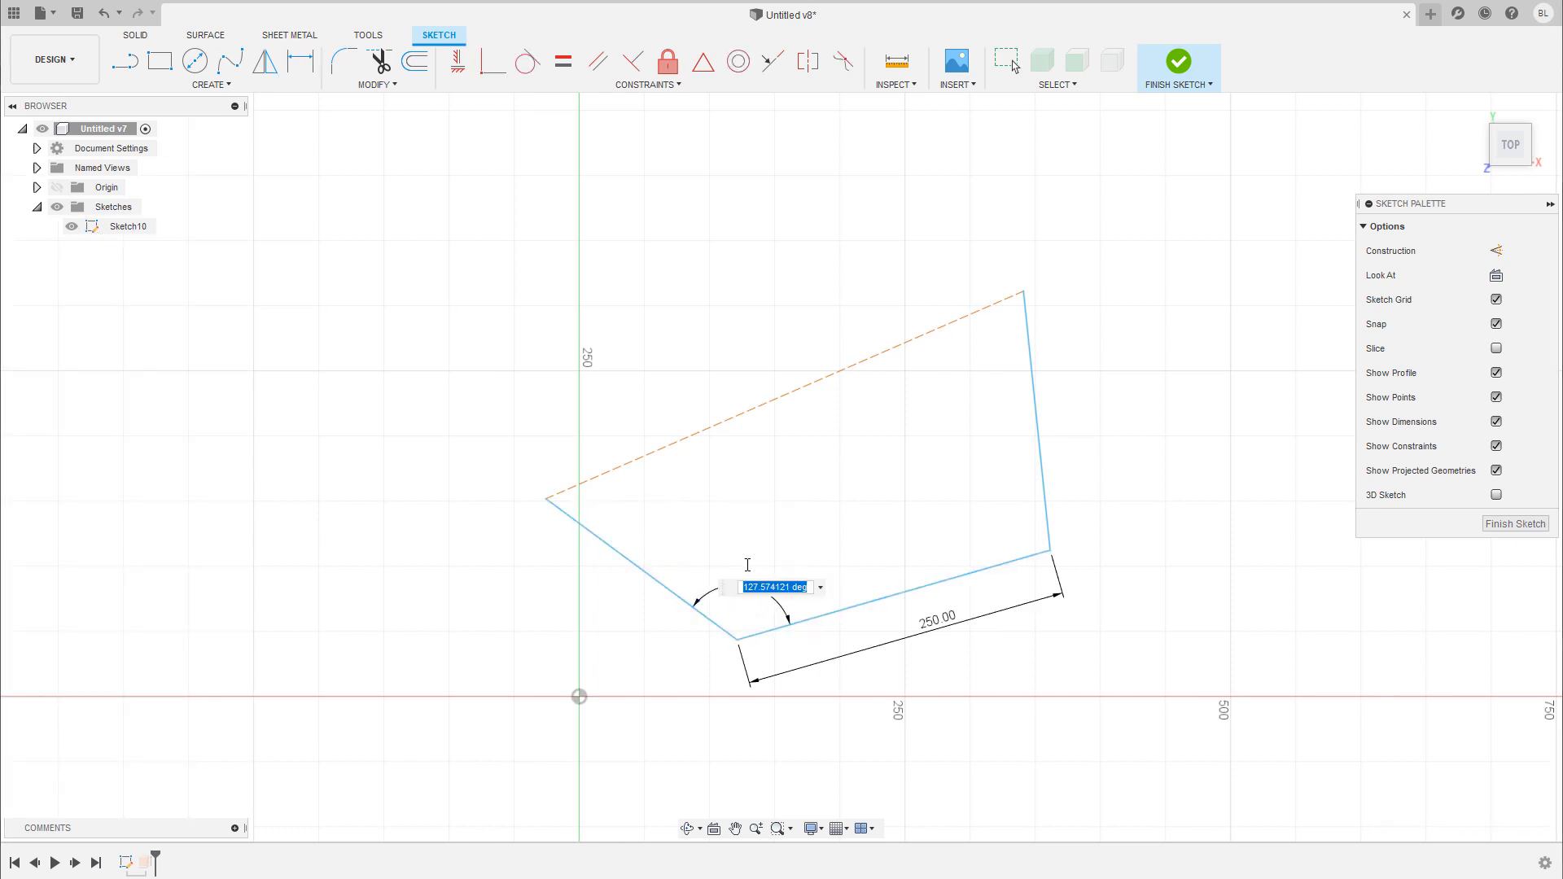
type("130")
key("Return")
- Finish editing the profile sketch and inspect the updated surface body in a perspective view
scroll(910, 560, "up", 3)
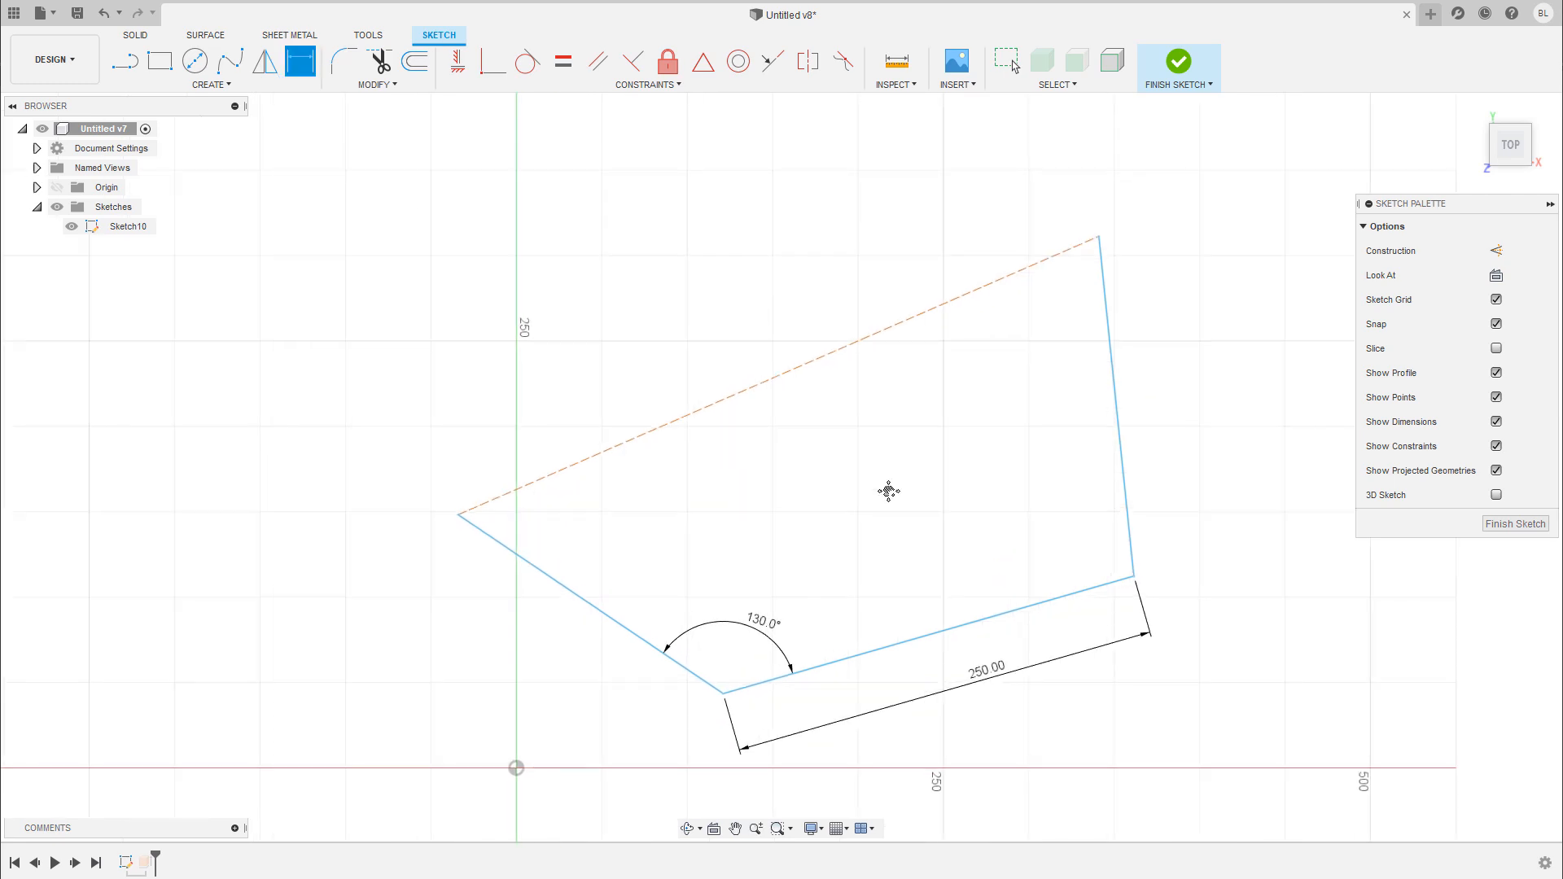
left_click(1172, 64)
middle_click_drag(915, 461, 920, 494, "shift")
scroll(1028, 480, "up", 1)
middle_click_drag(920, 494, 961, 485, "shift")
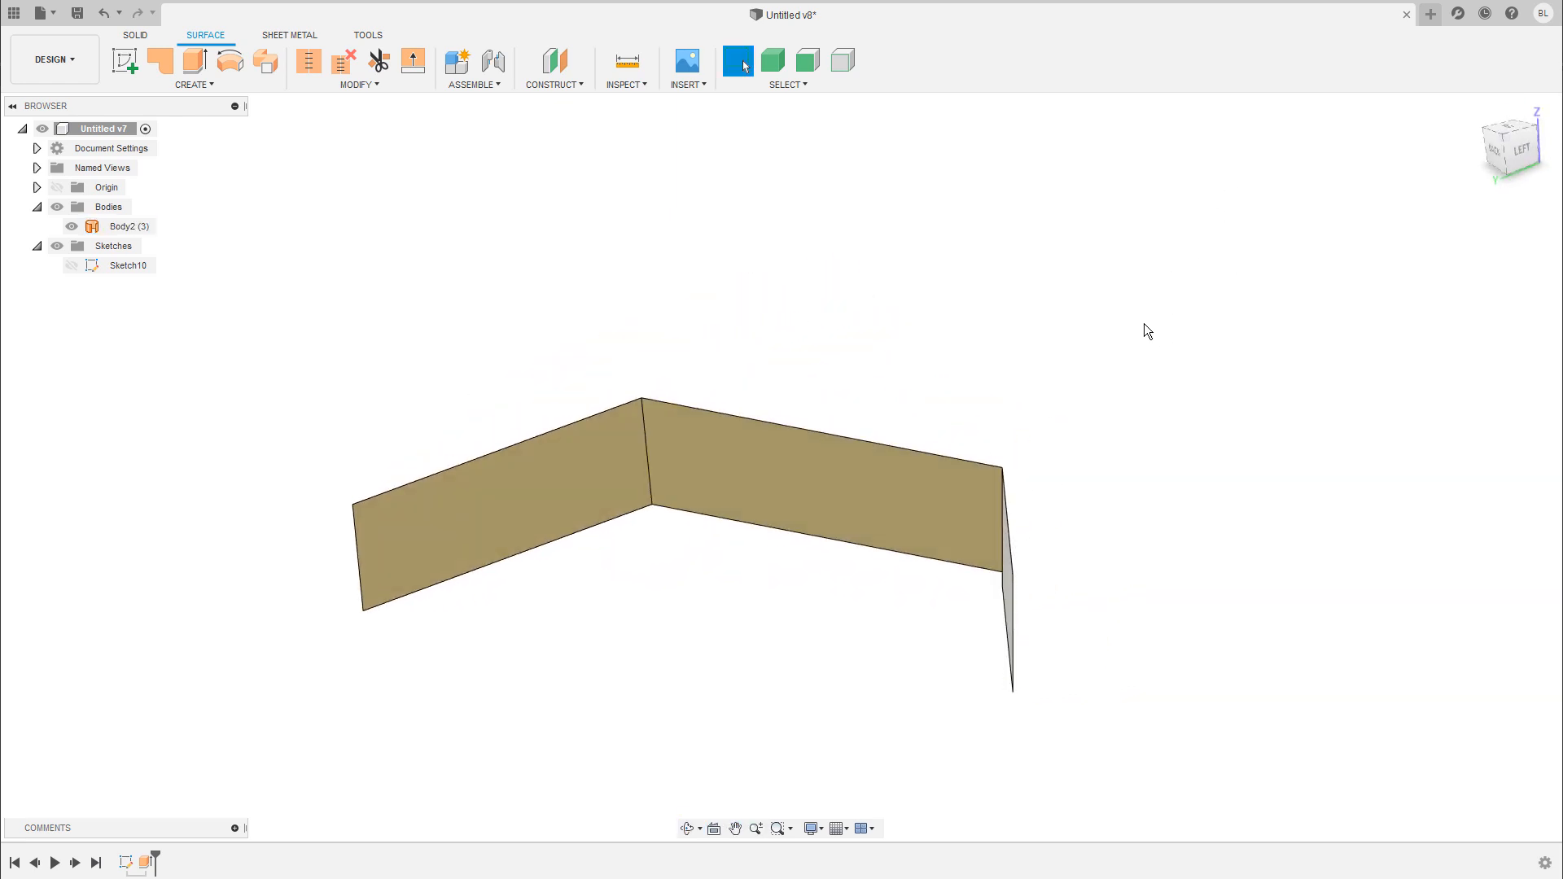
middle_click_drag(1144, 331, 1136, 346, "shift")
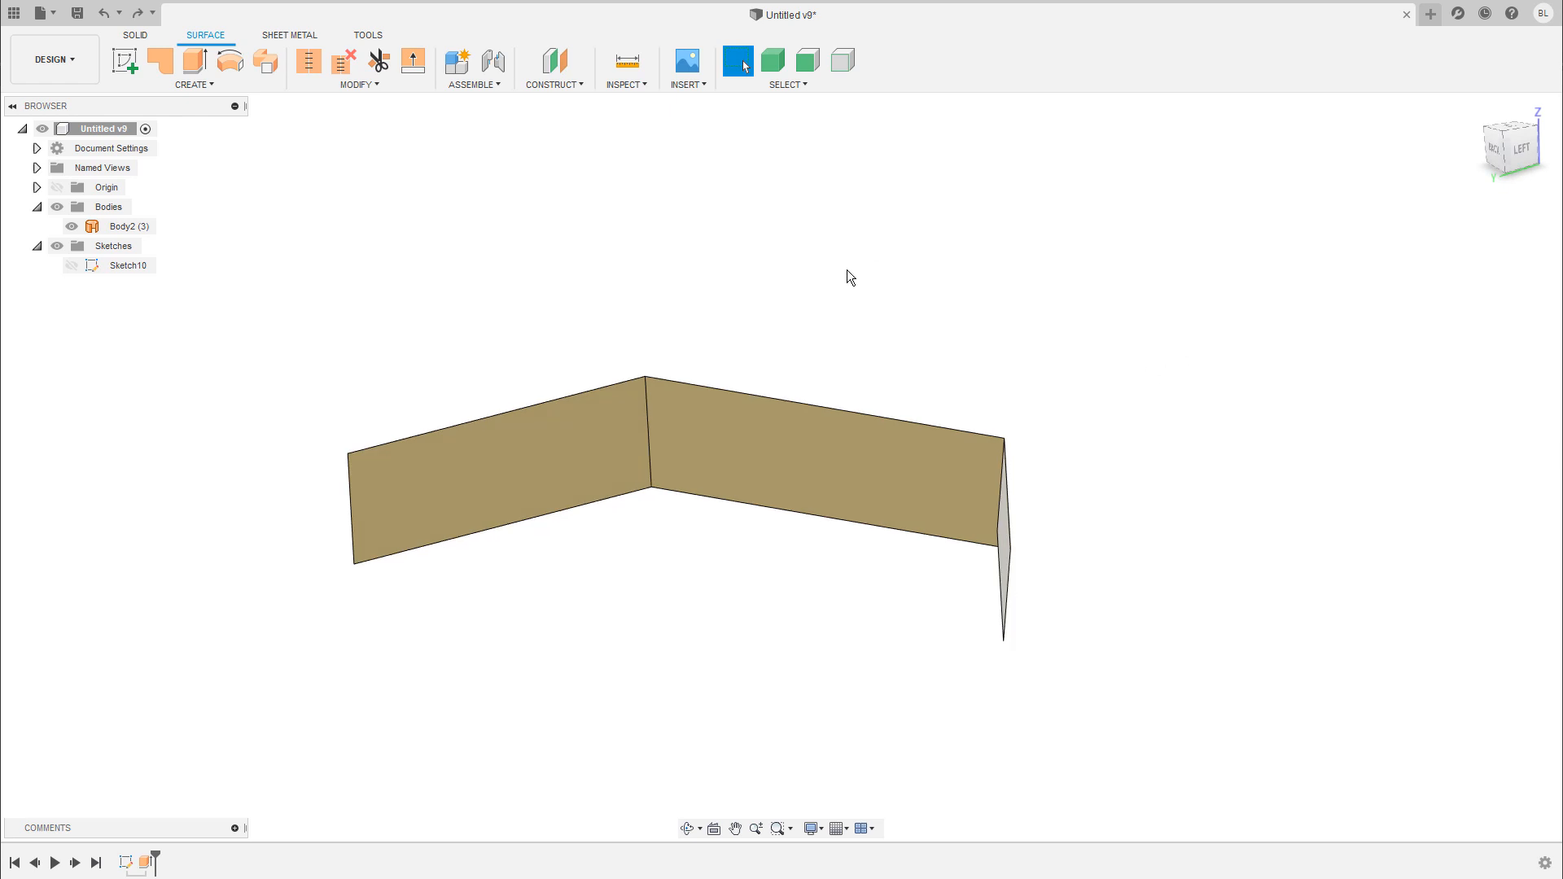
- Delete the extruded surface body and its profile sketch
left_click(158, 229)
key("Delete")
left_click(130, 229)
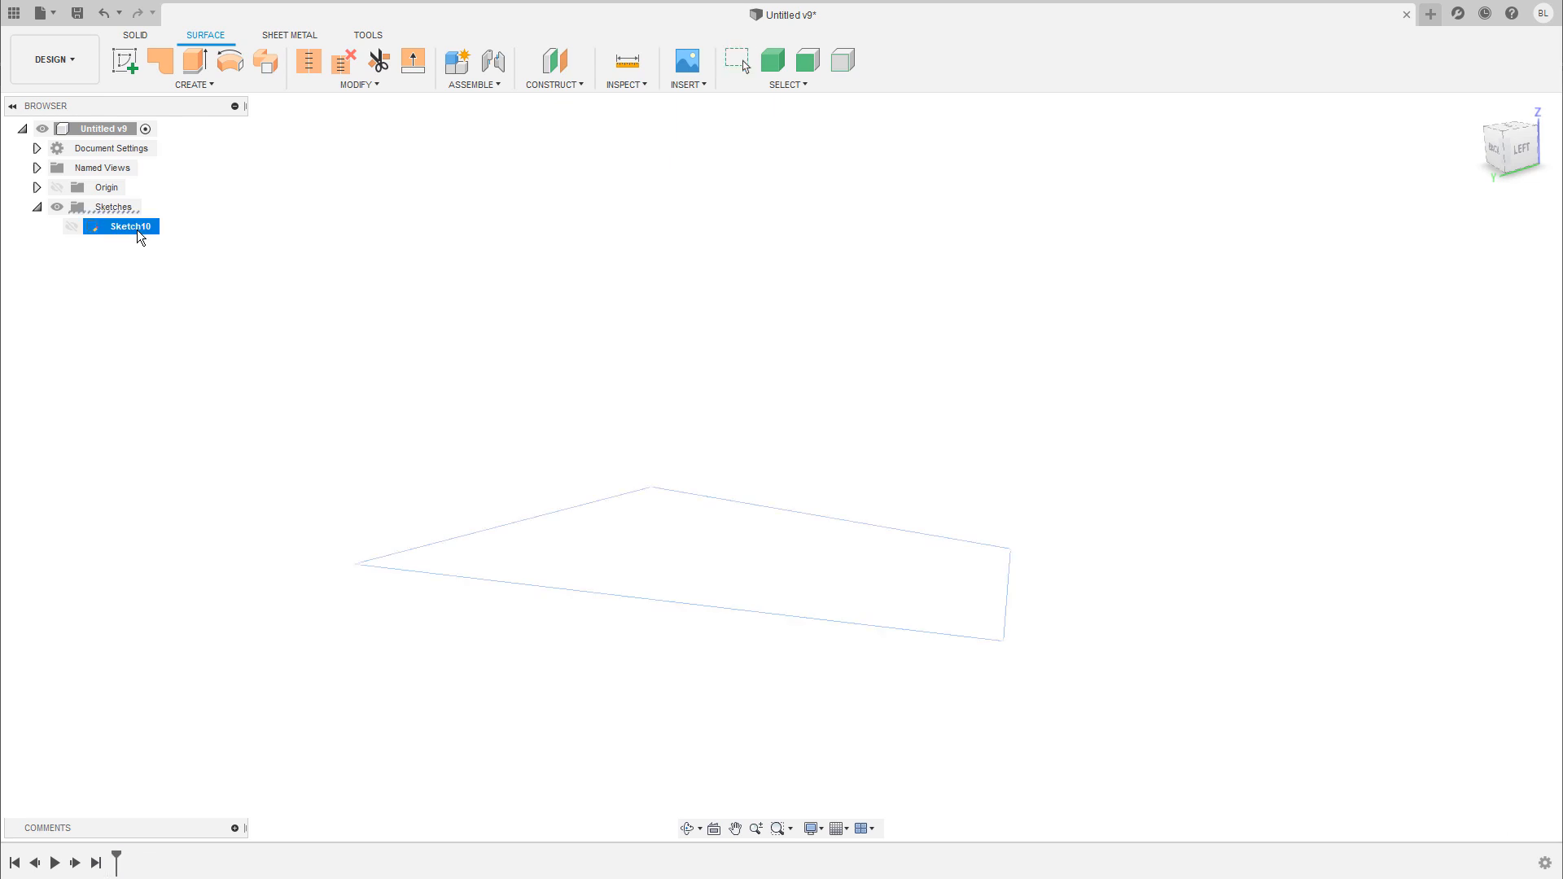
key("Delete")
- Start a new sketch on the horizontal XY origin plane
left_click(129, 64)
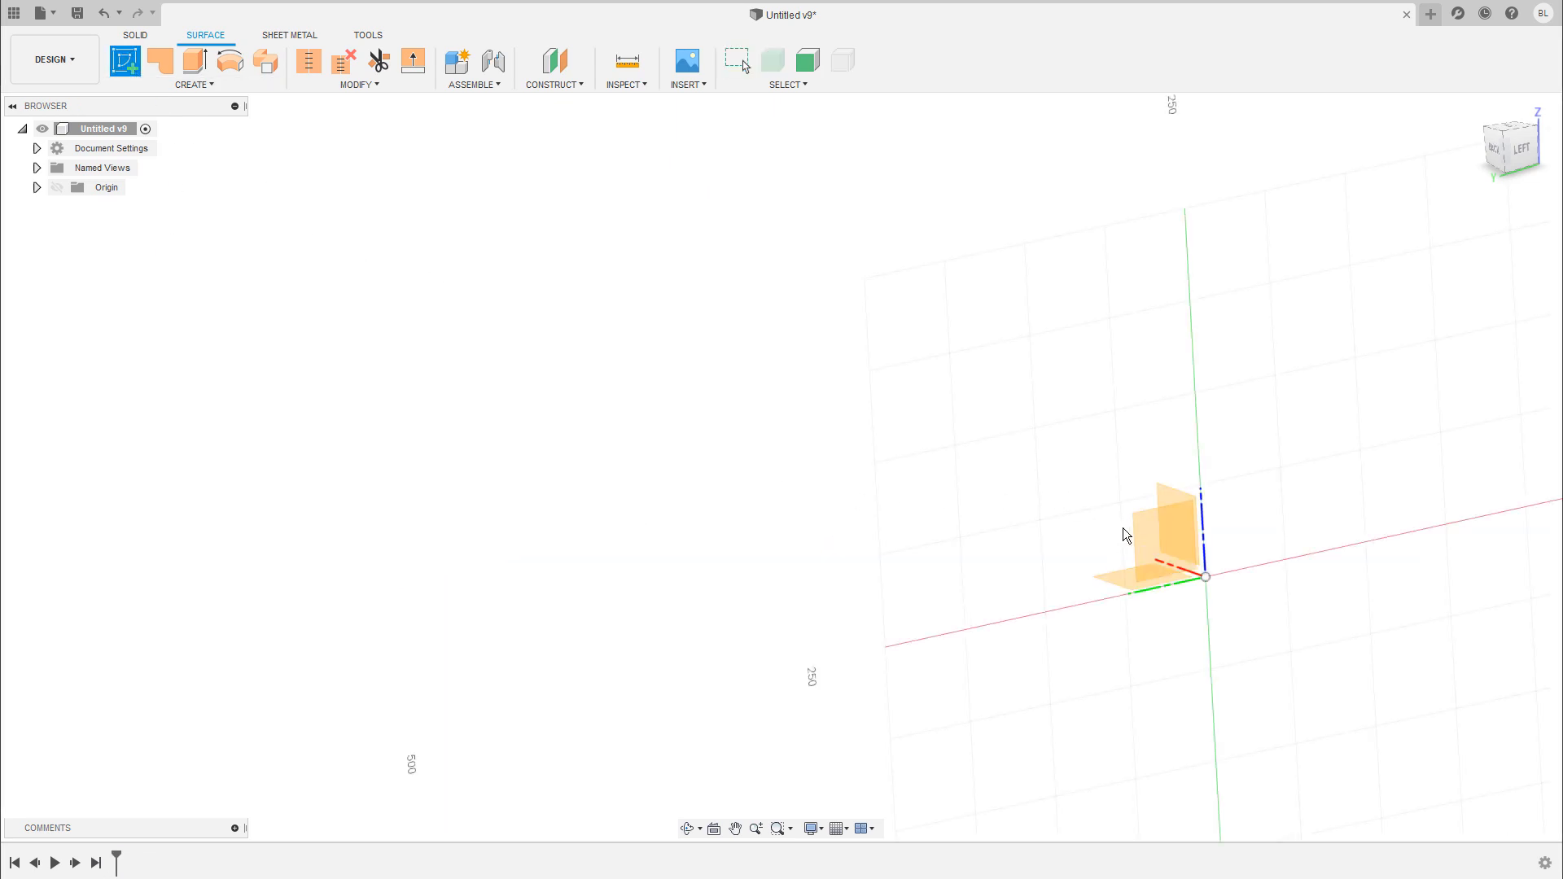
scroll(1117, 531, "down", 1)
middle_click_drag(1116, 531, 1134, 584, "shift")
left_click(1133, 583)
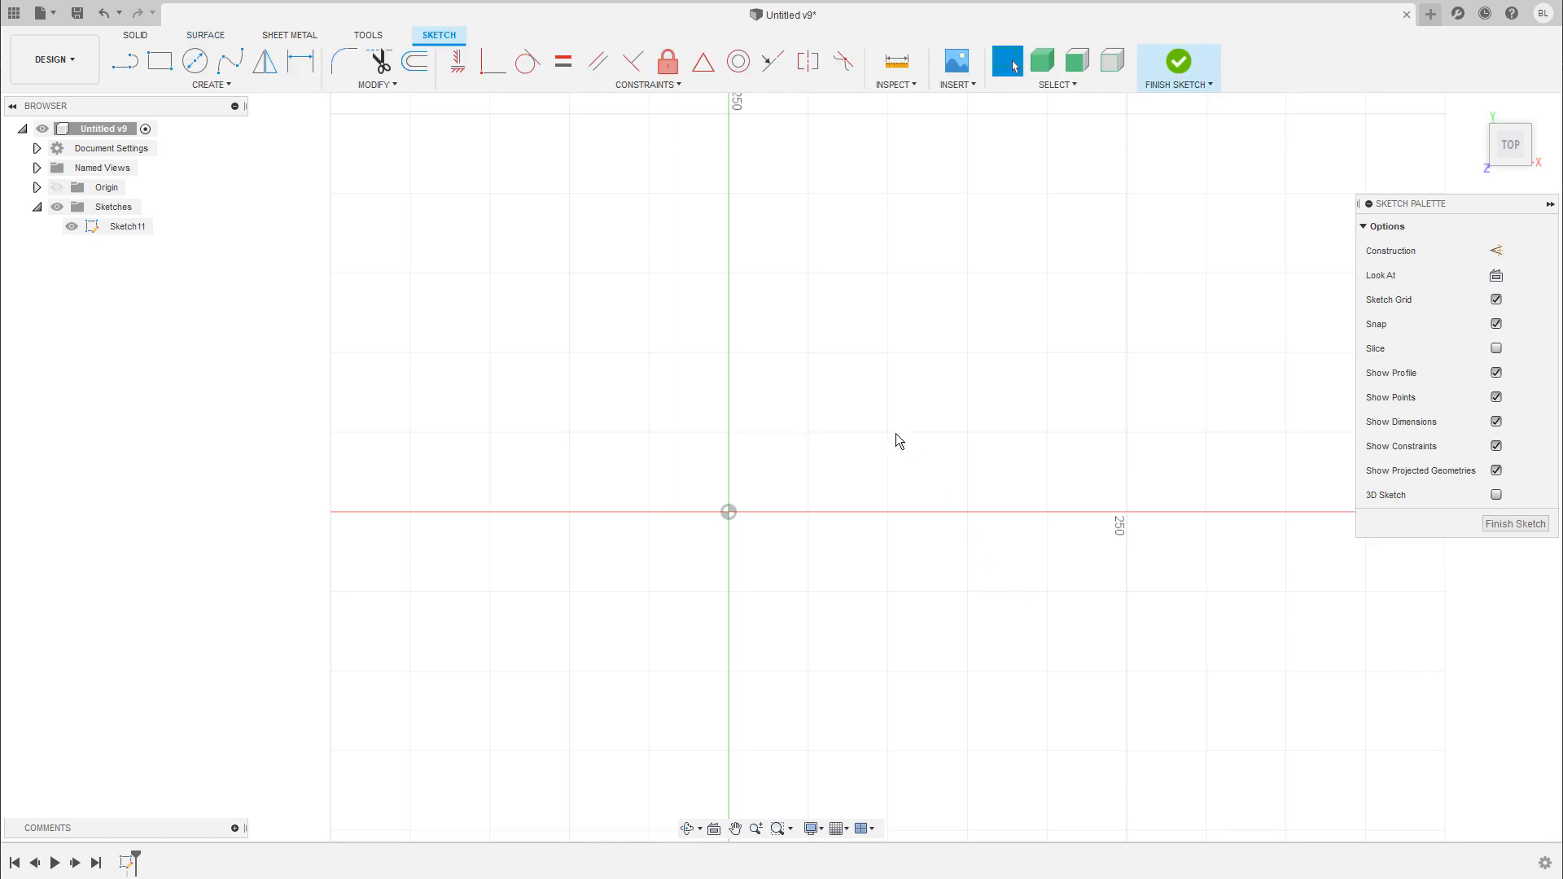
- Draw a center rectangle on the origin and pull its lower-right corner until it is about 278 mm high
key("s")
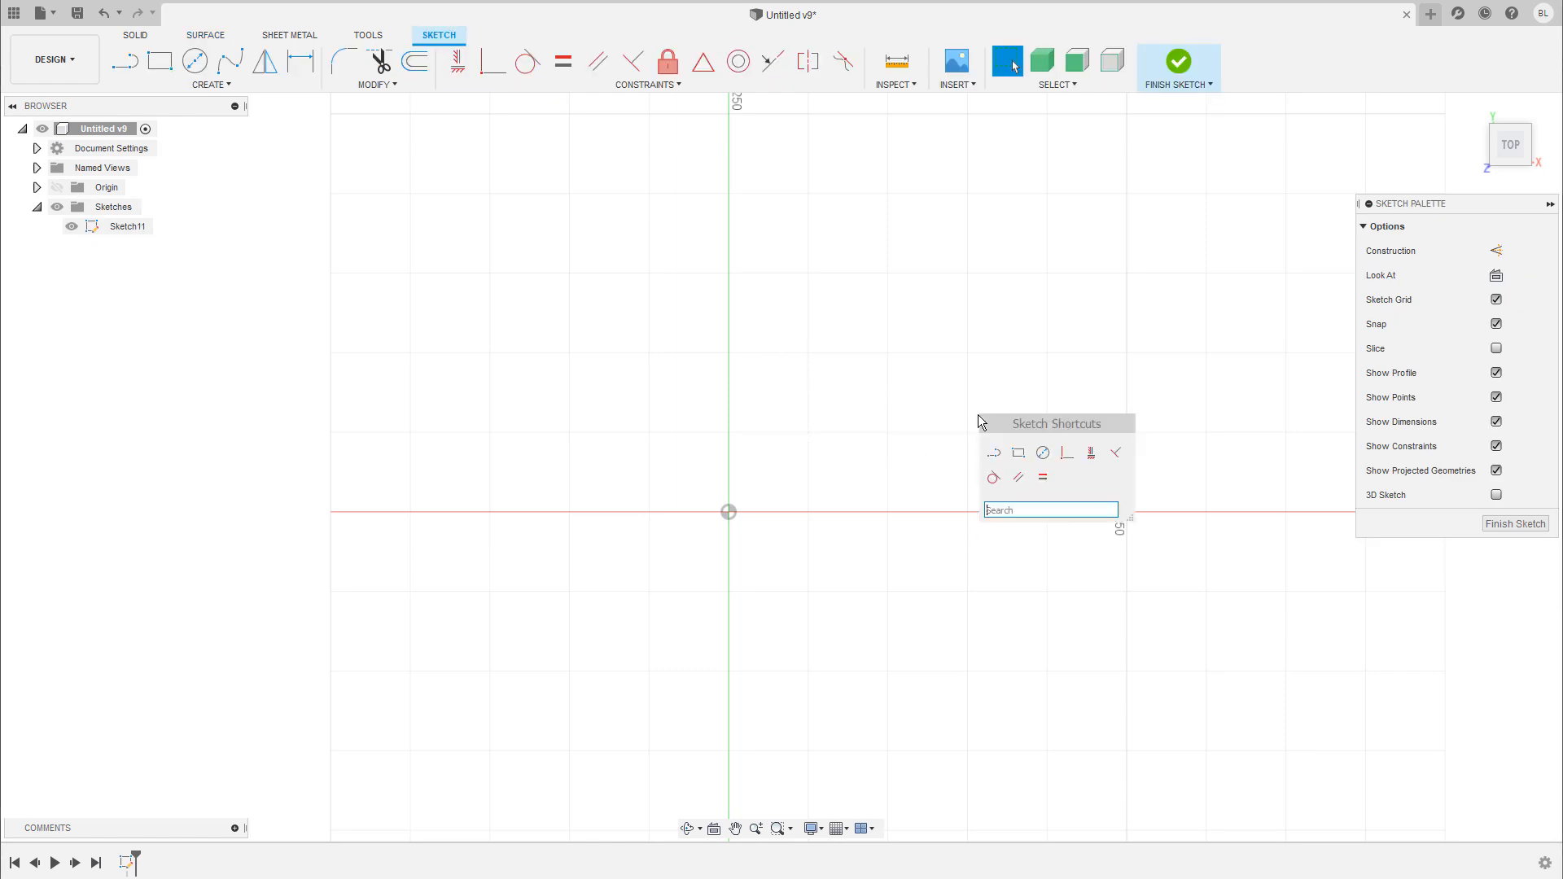
left_click(1019, 453)
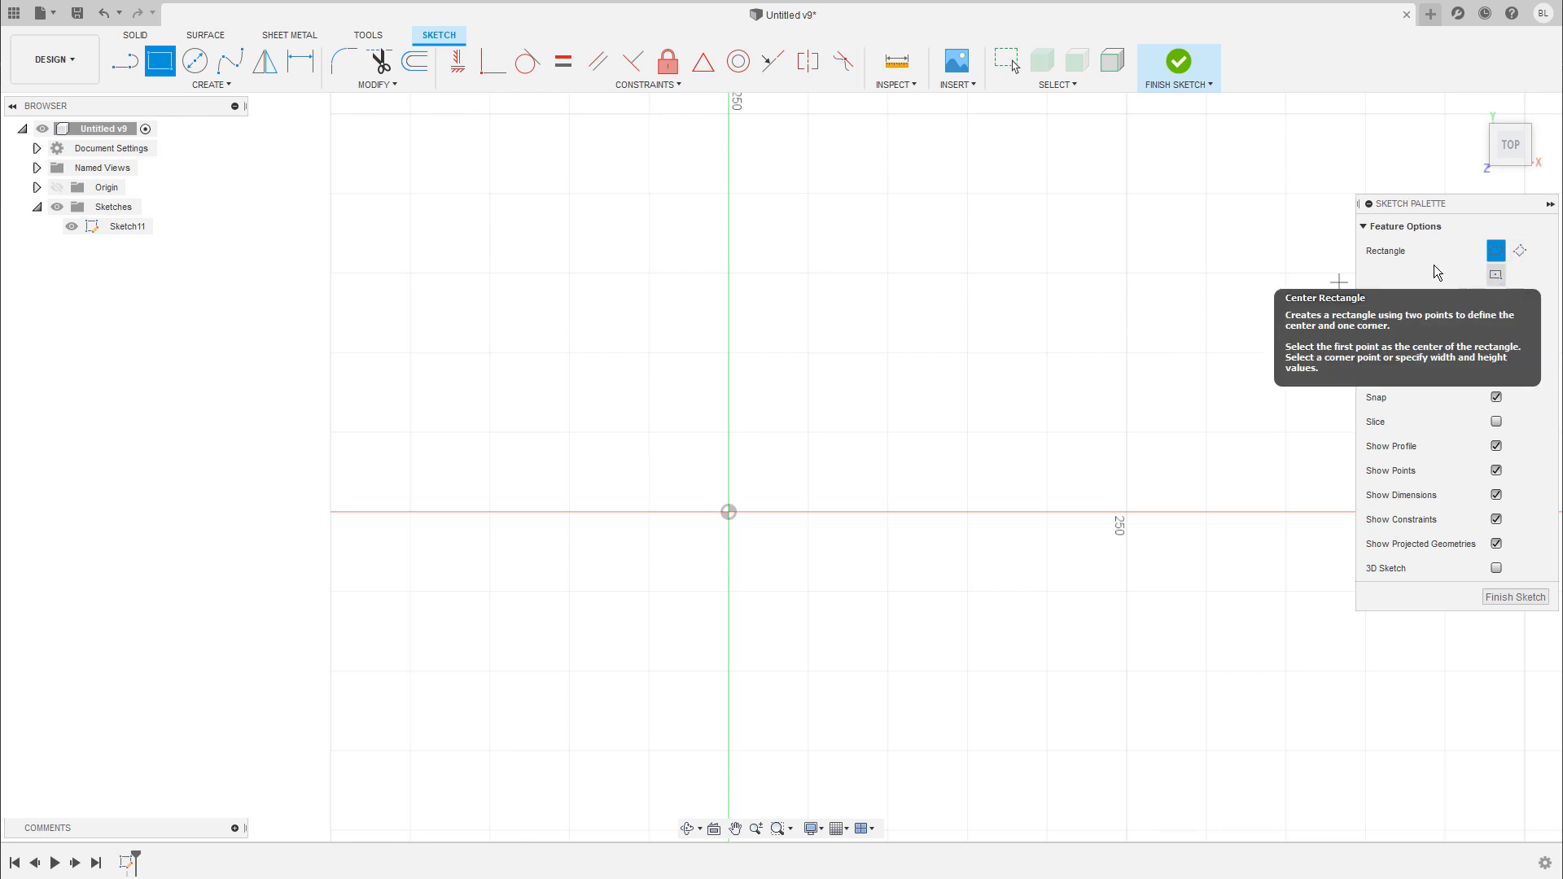
left_click(1496, 277)
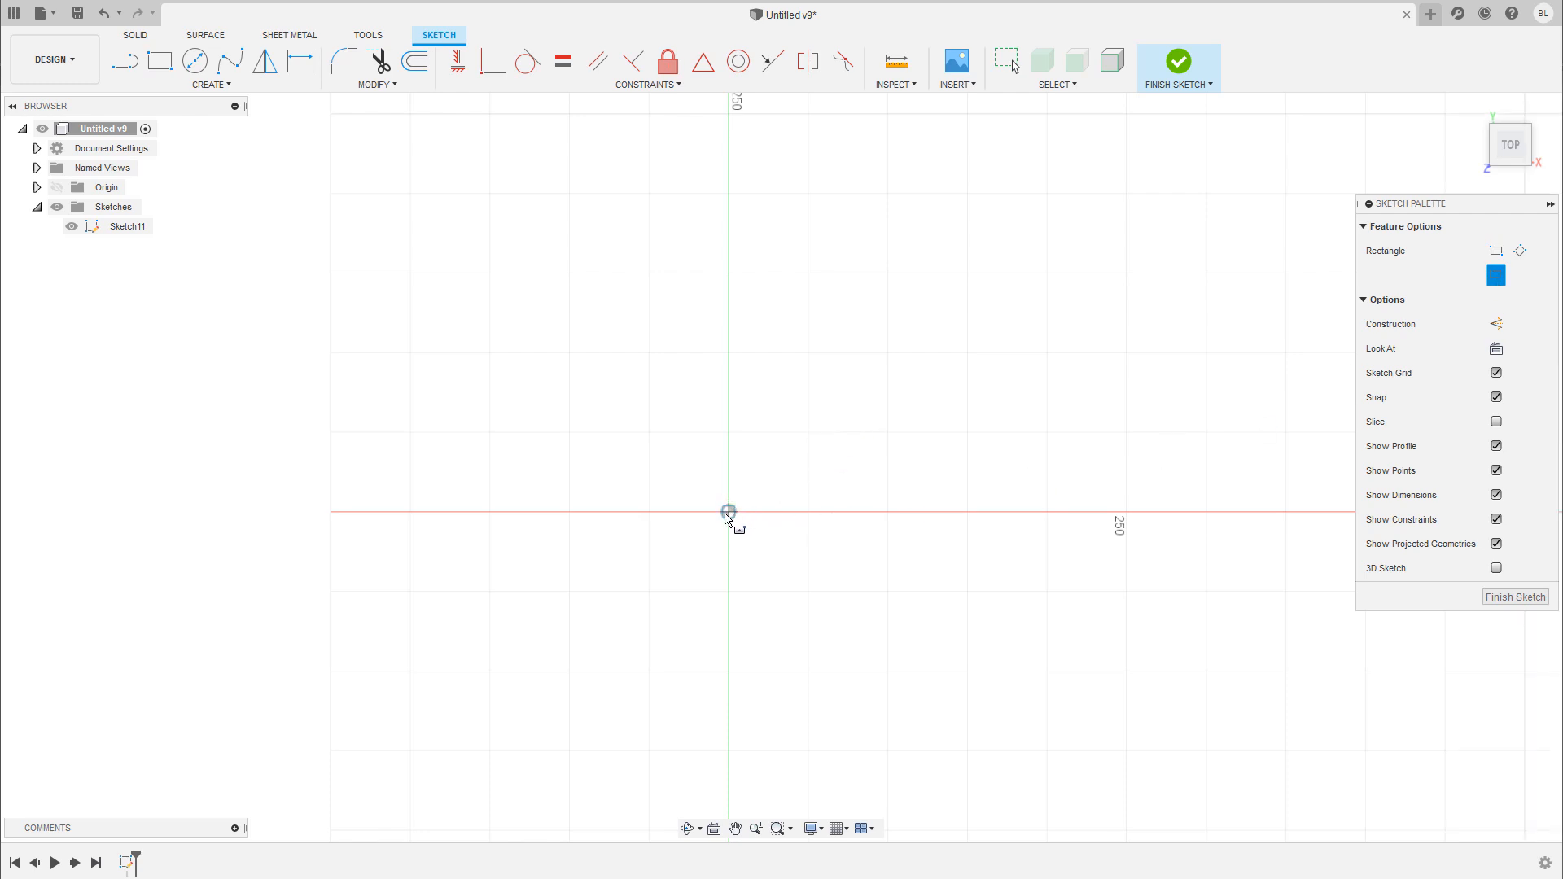
left_click(729, 512)
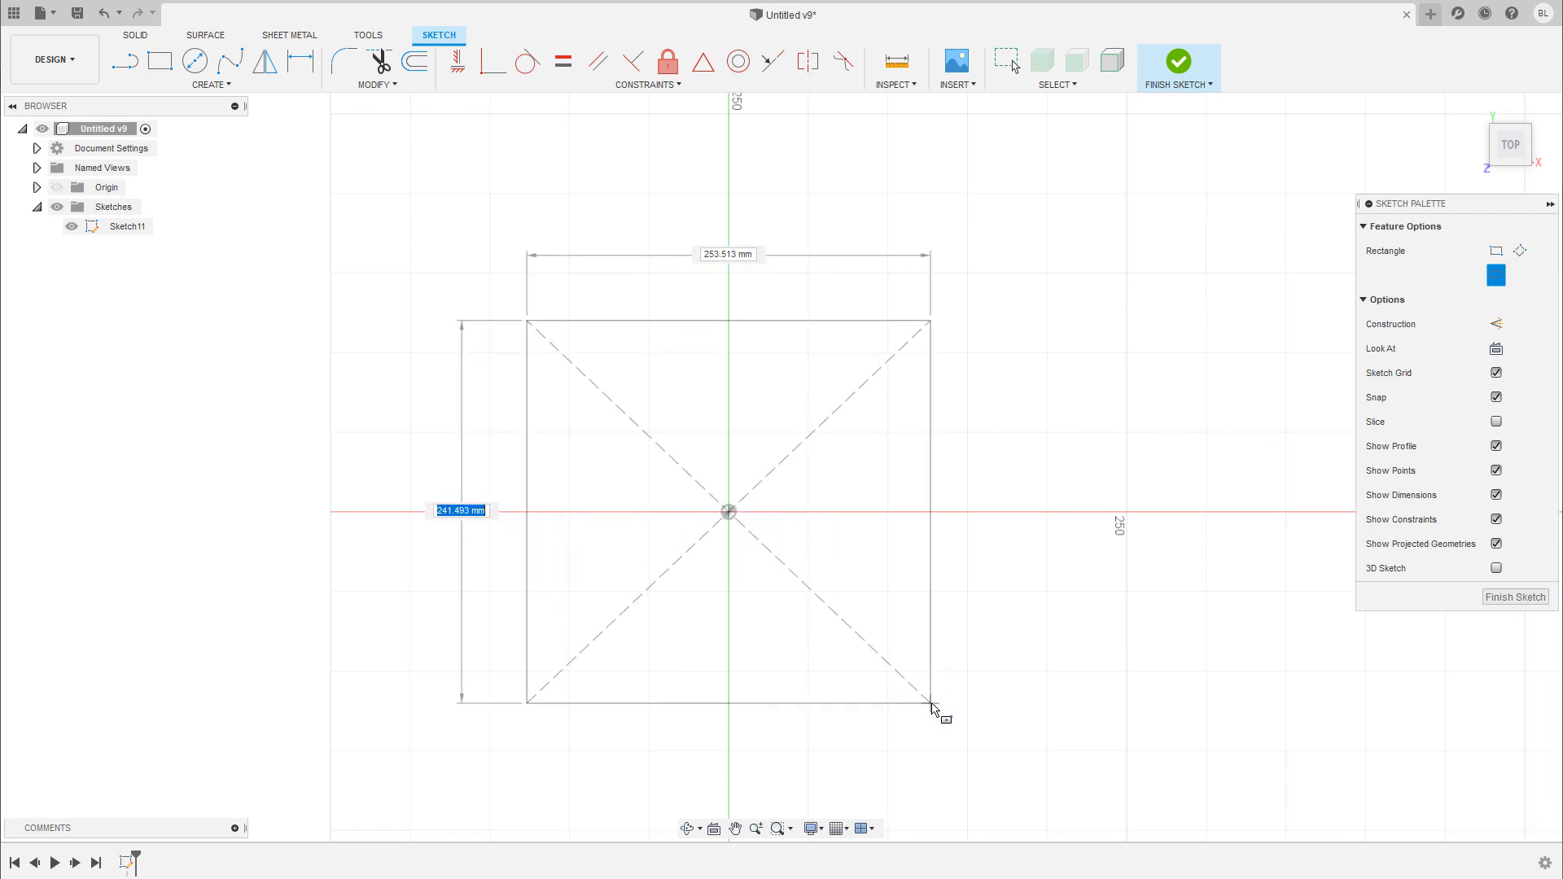
left_click(927, 708)
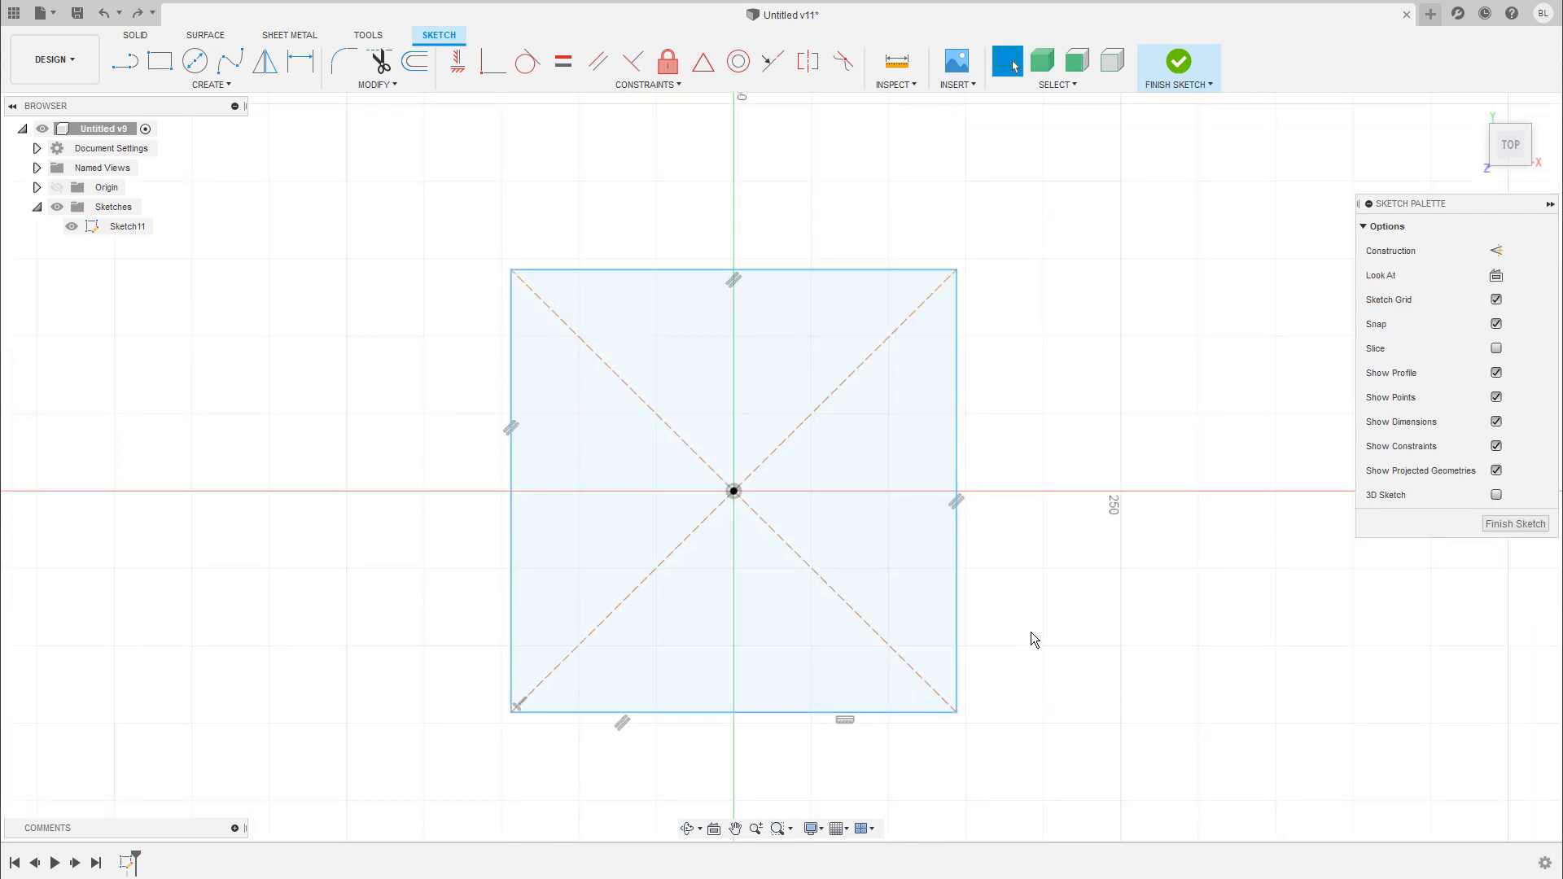
mouse_move(958, 712)
left_mouse_down()
mouse_move(974, 753)
mouse_move(1052, 797)
mouse_move(978, 688)
mouse_move(928, 720)
mouse_move(998, 740)
left_mouse_up()
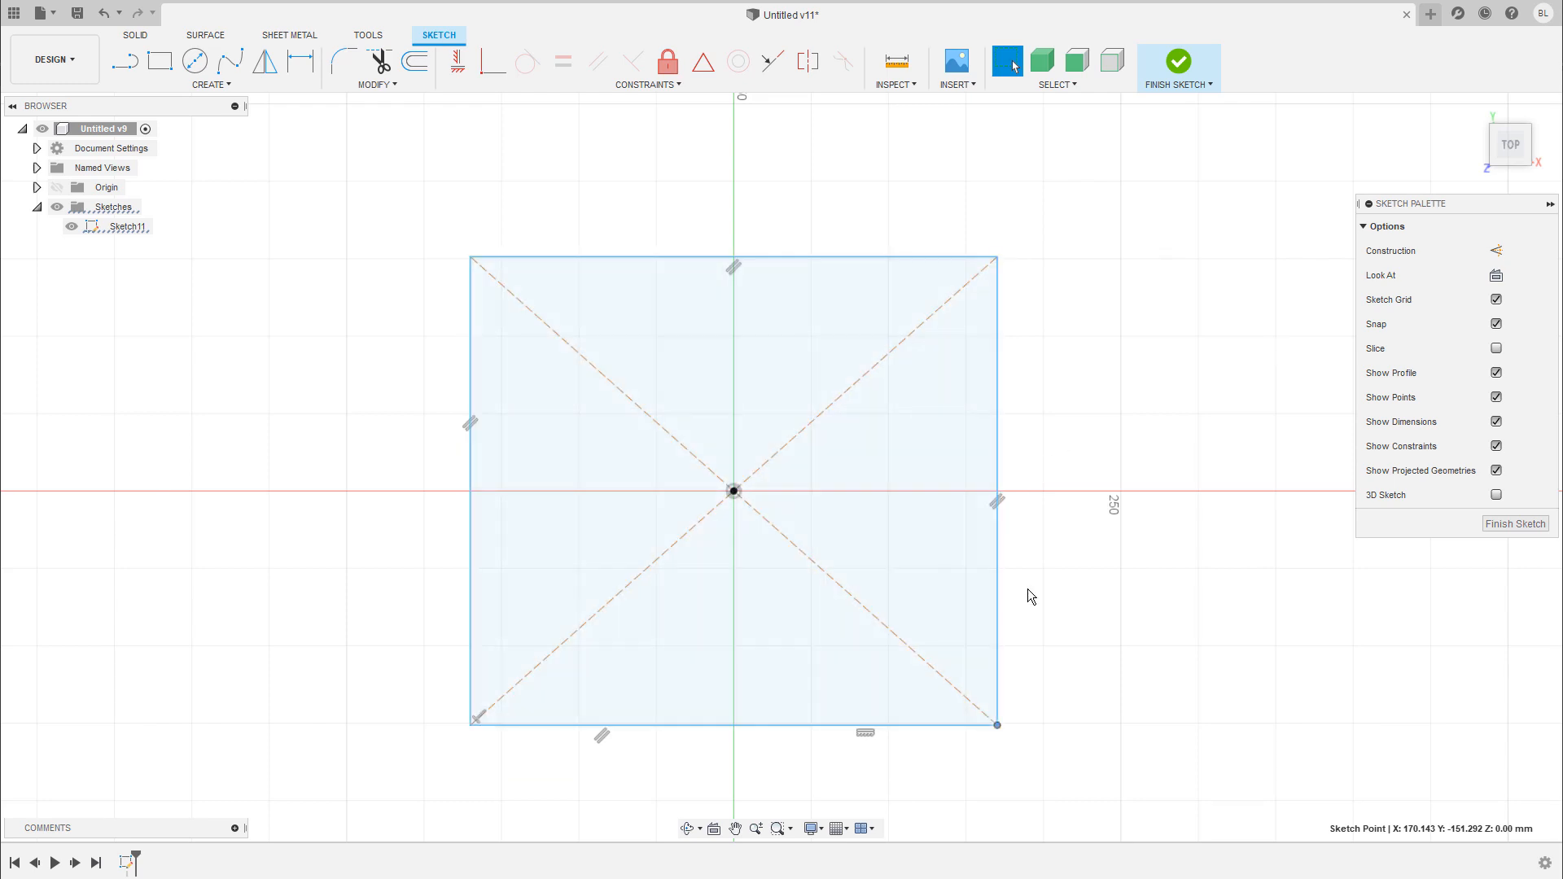
left_click_drag(998, 725, 967, 706)
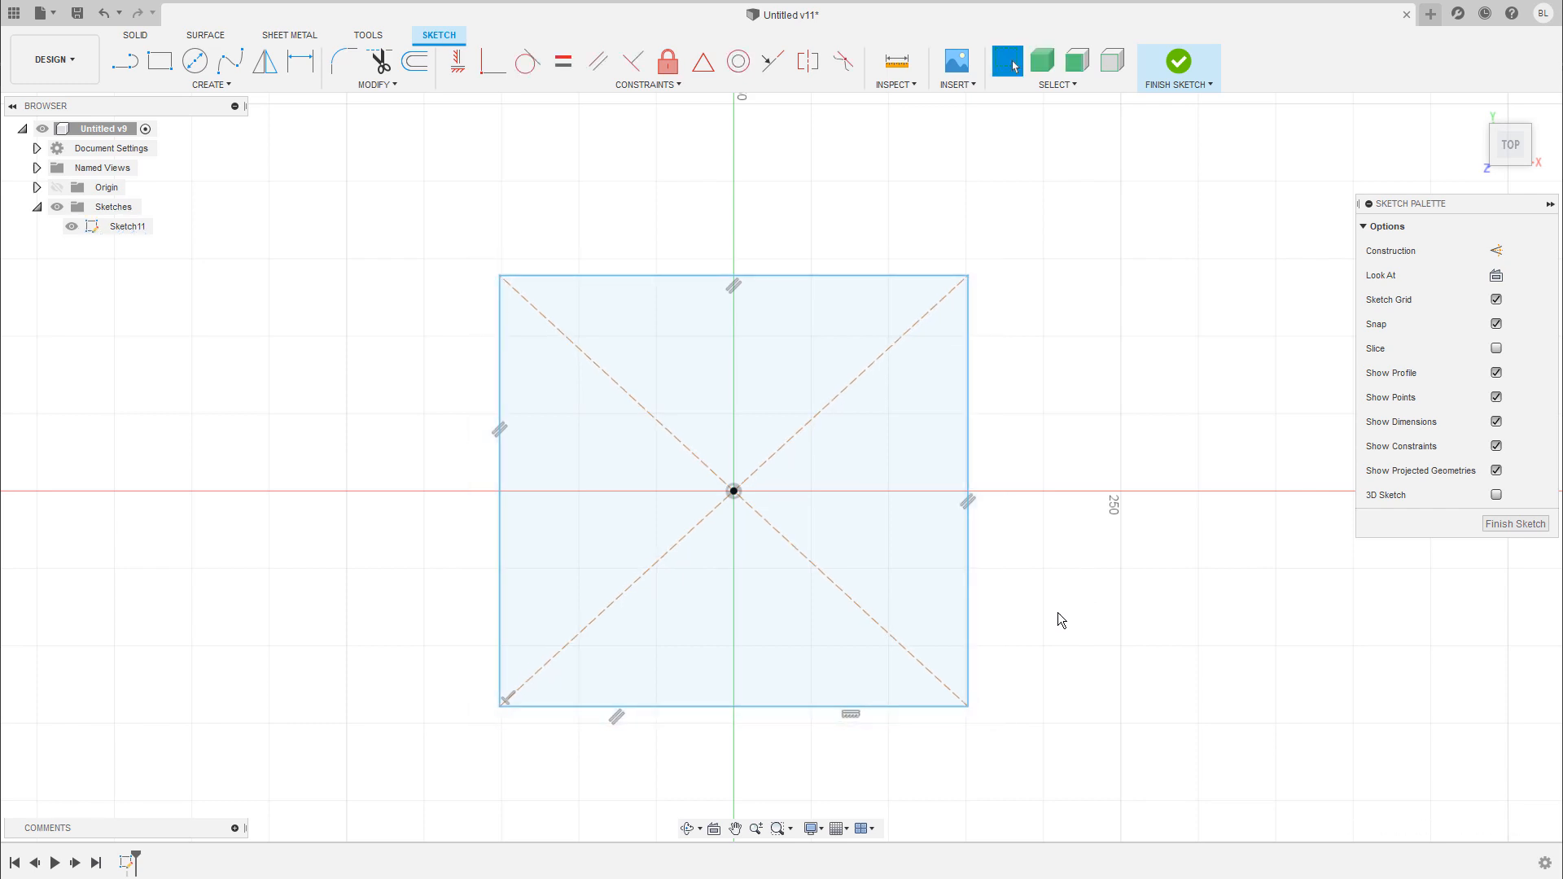
- Dimension the rectangle's right side, set it to 300 mm, and shift the dimension slightly closer to the shape
key("d")
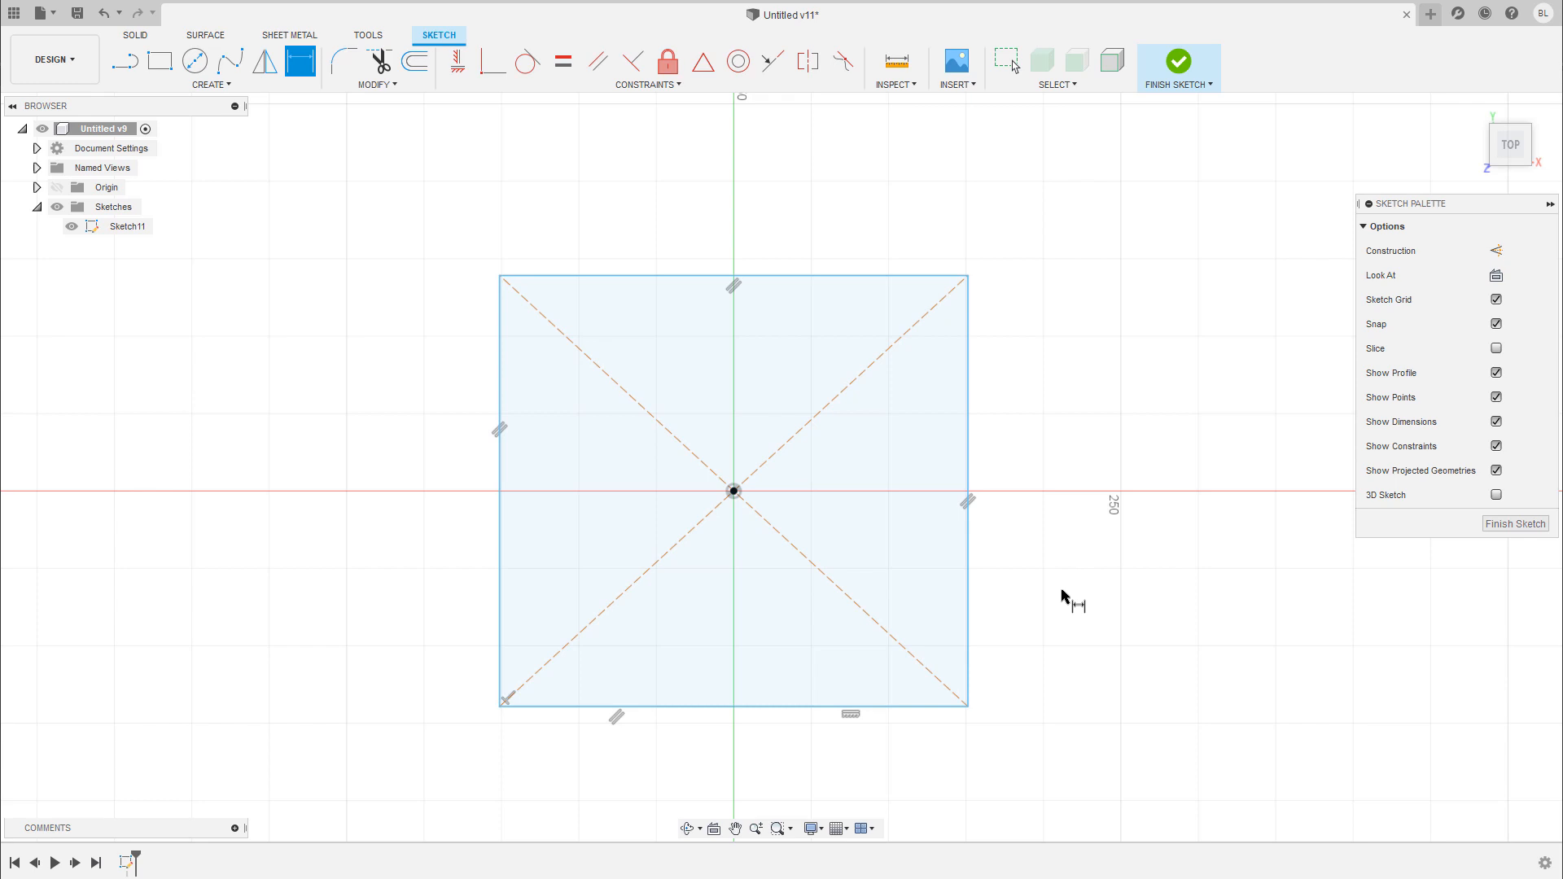
left_click(972, 567)
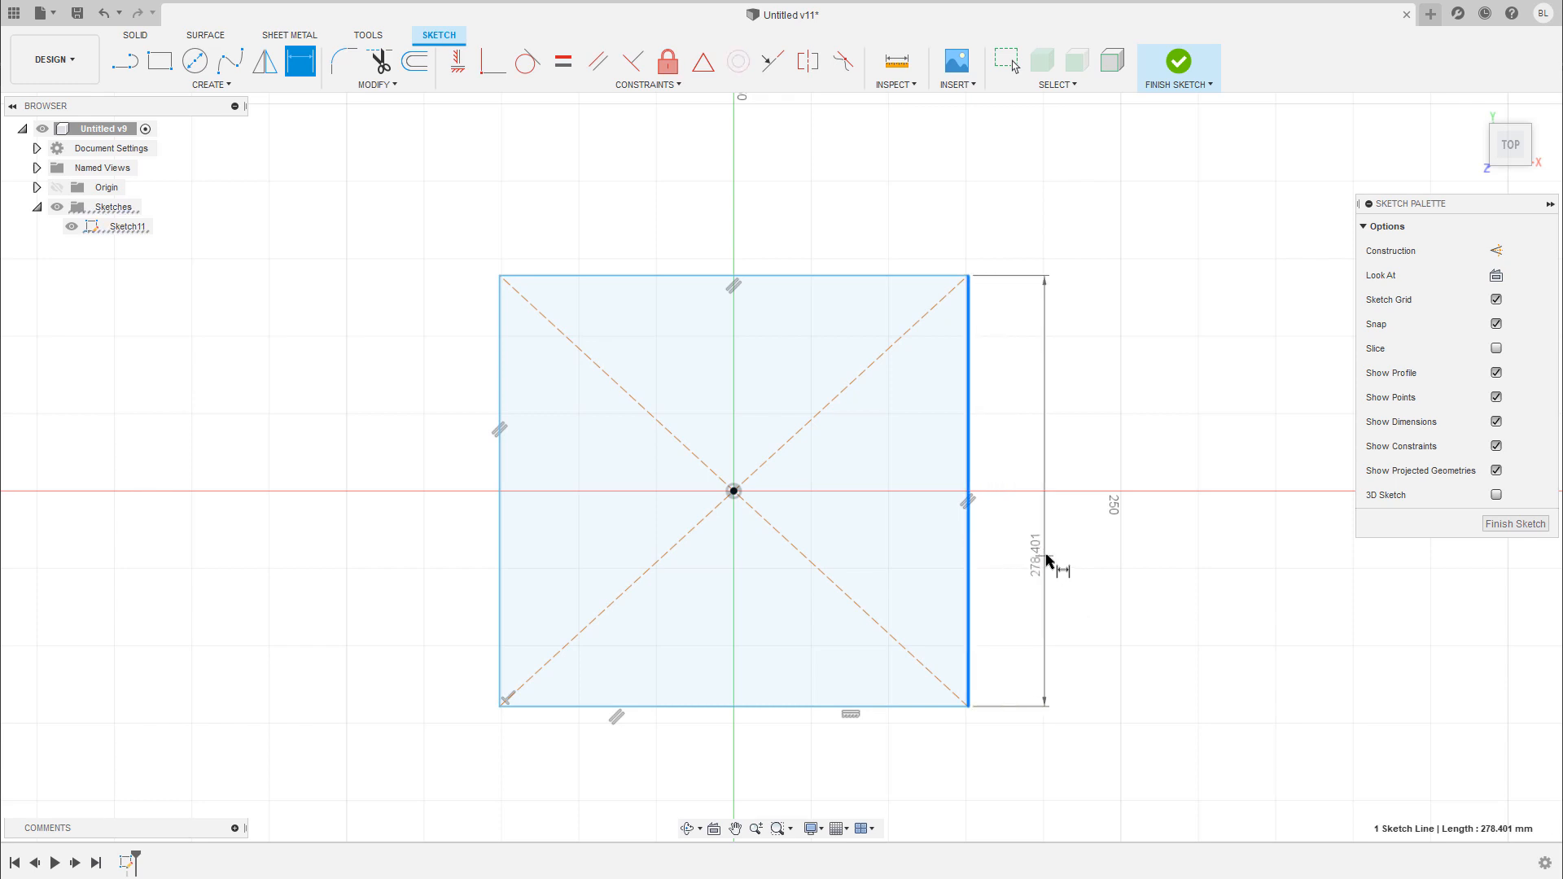
left_click(1056, 556)
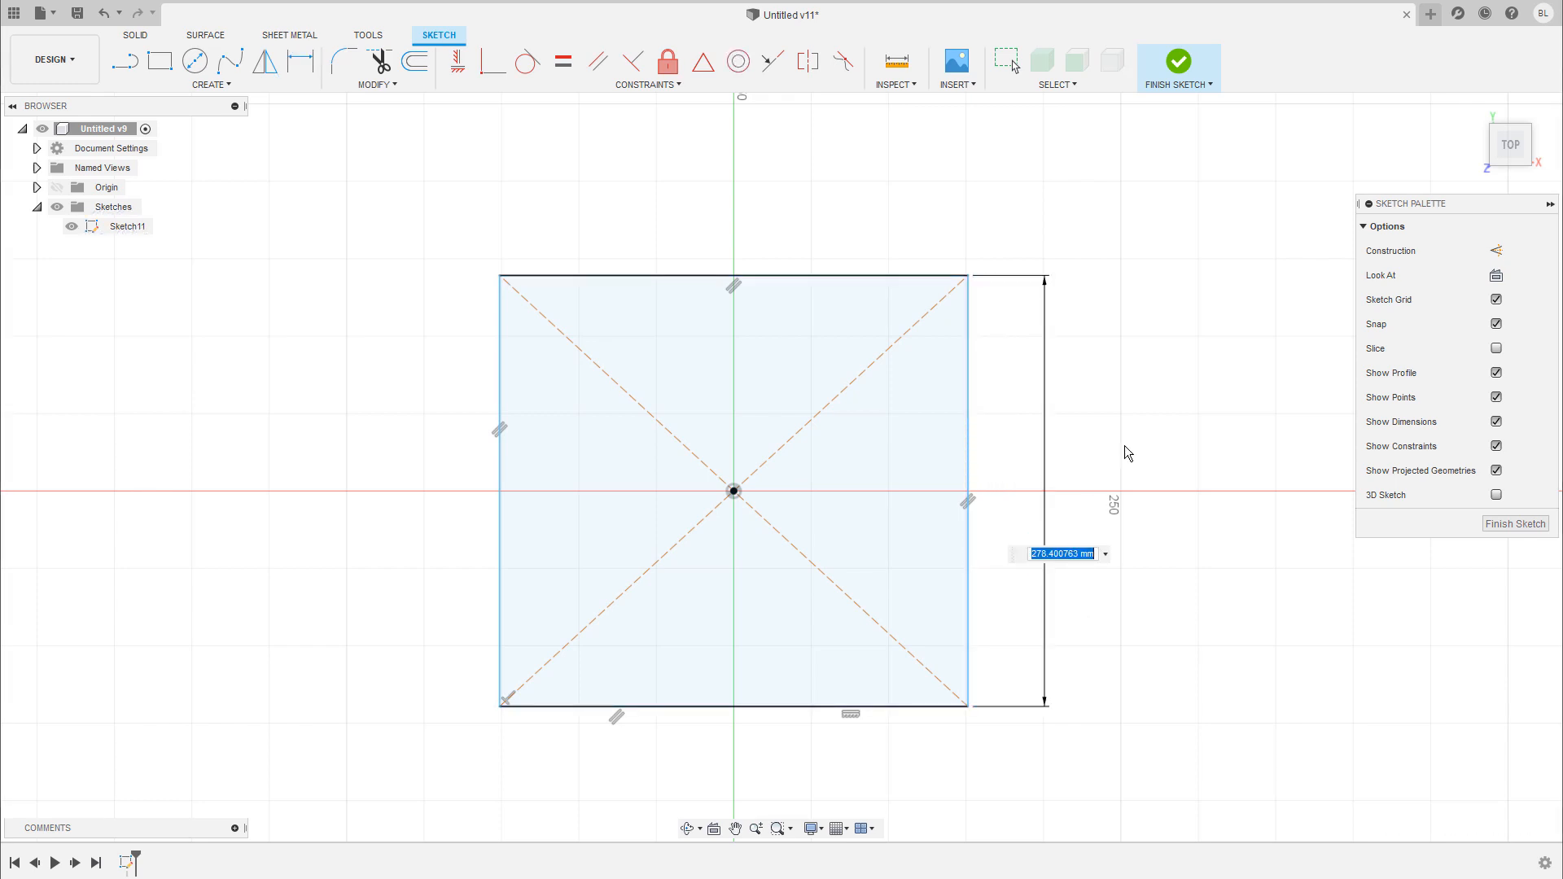
type("300")
key("Return")
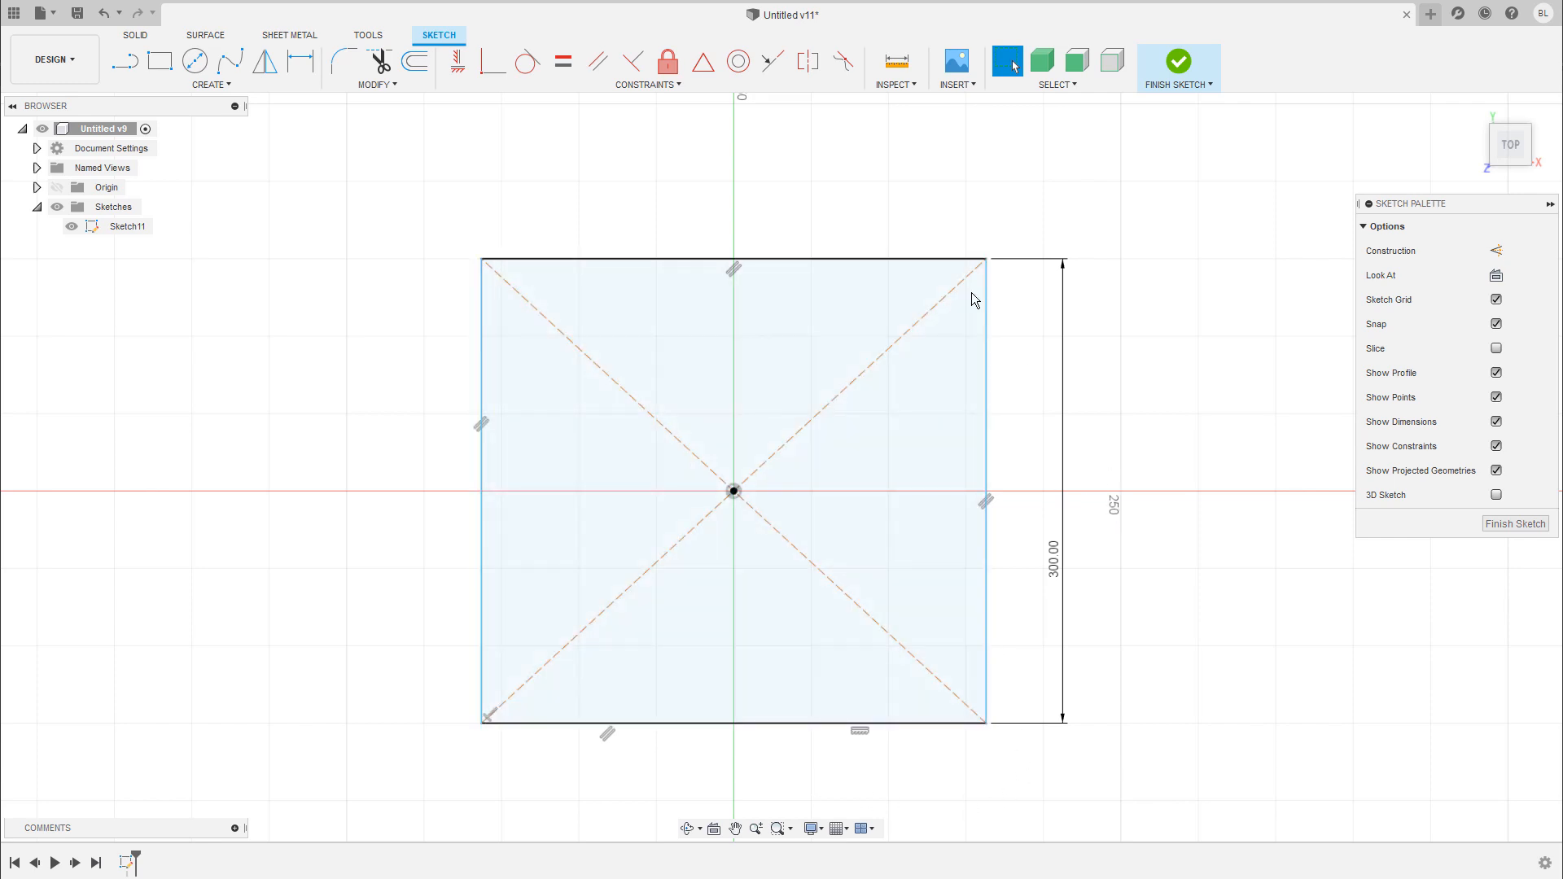
left_click_drag(1056, 559, 1050, 529)
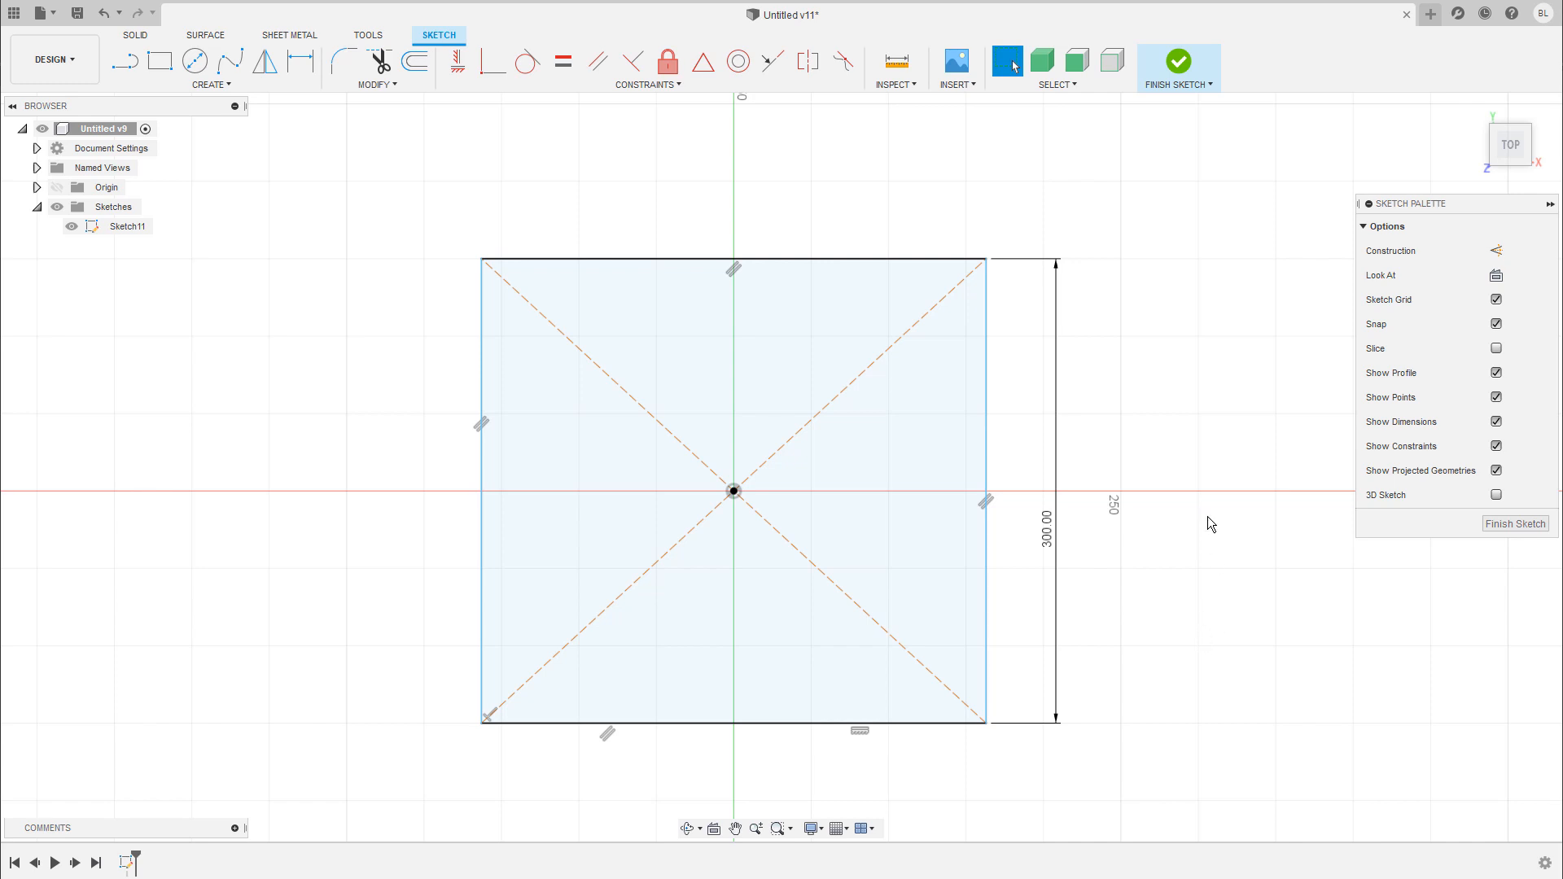
- Dimension the distance between the rectangle's left and right sides below the shape and set it to 300 mm
key("d")
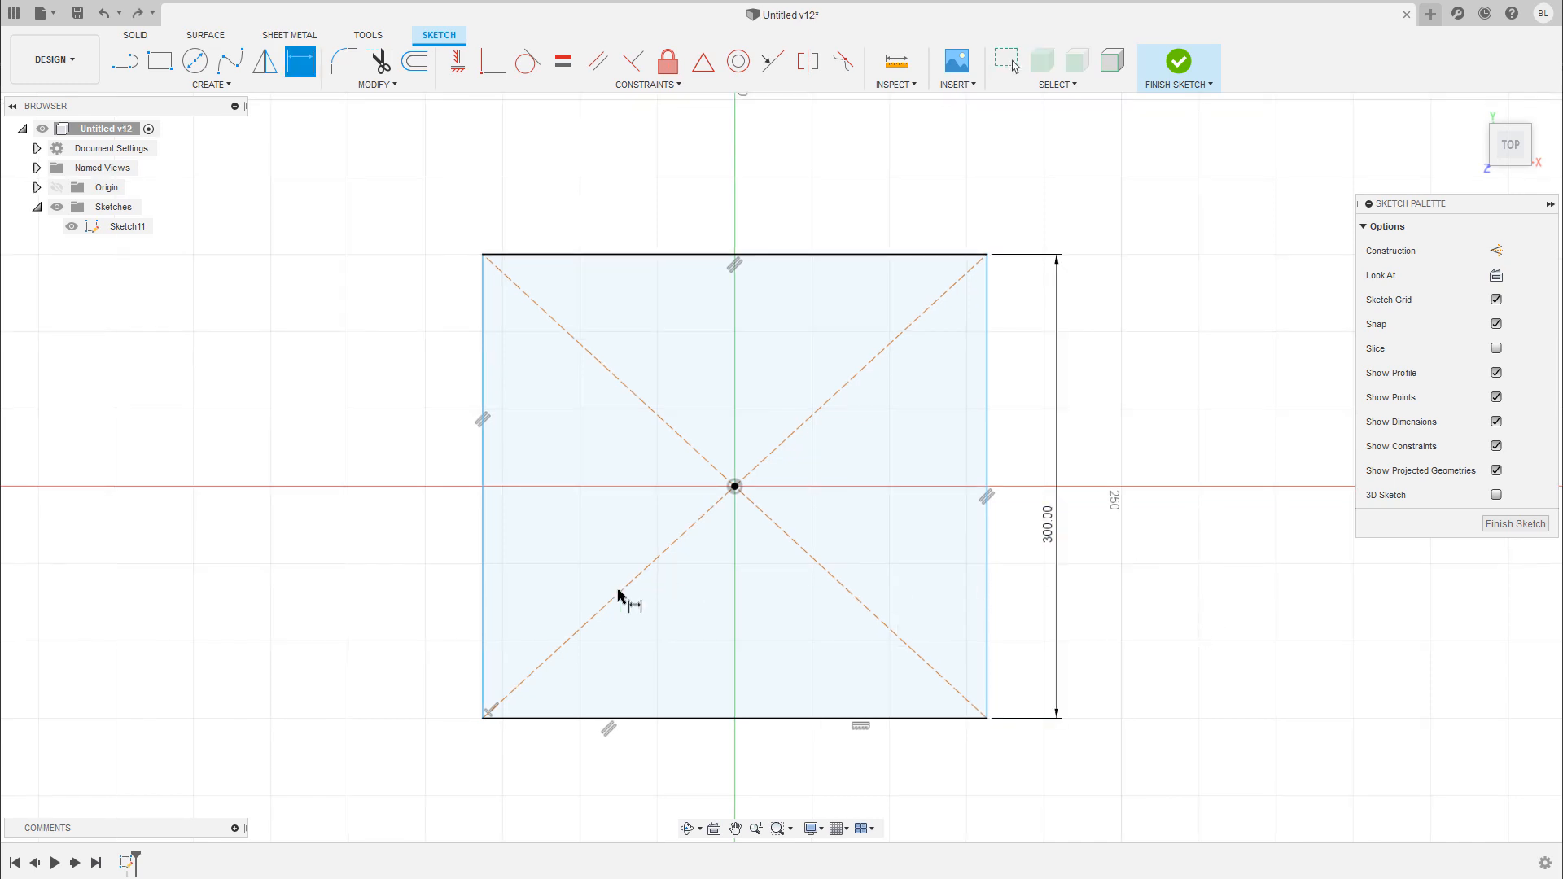
left_click(484, 613)
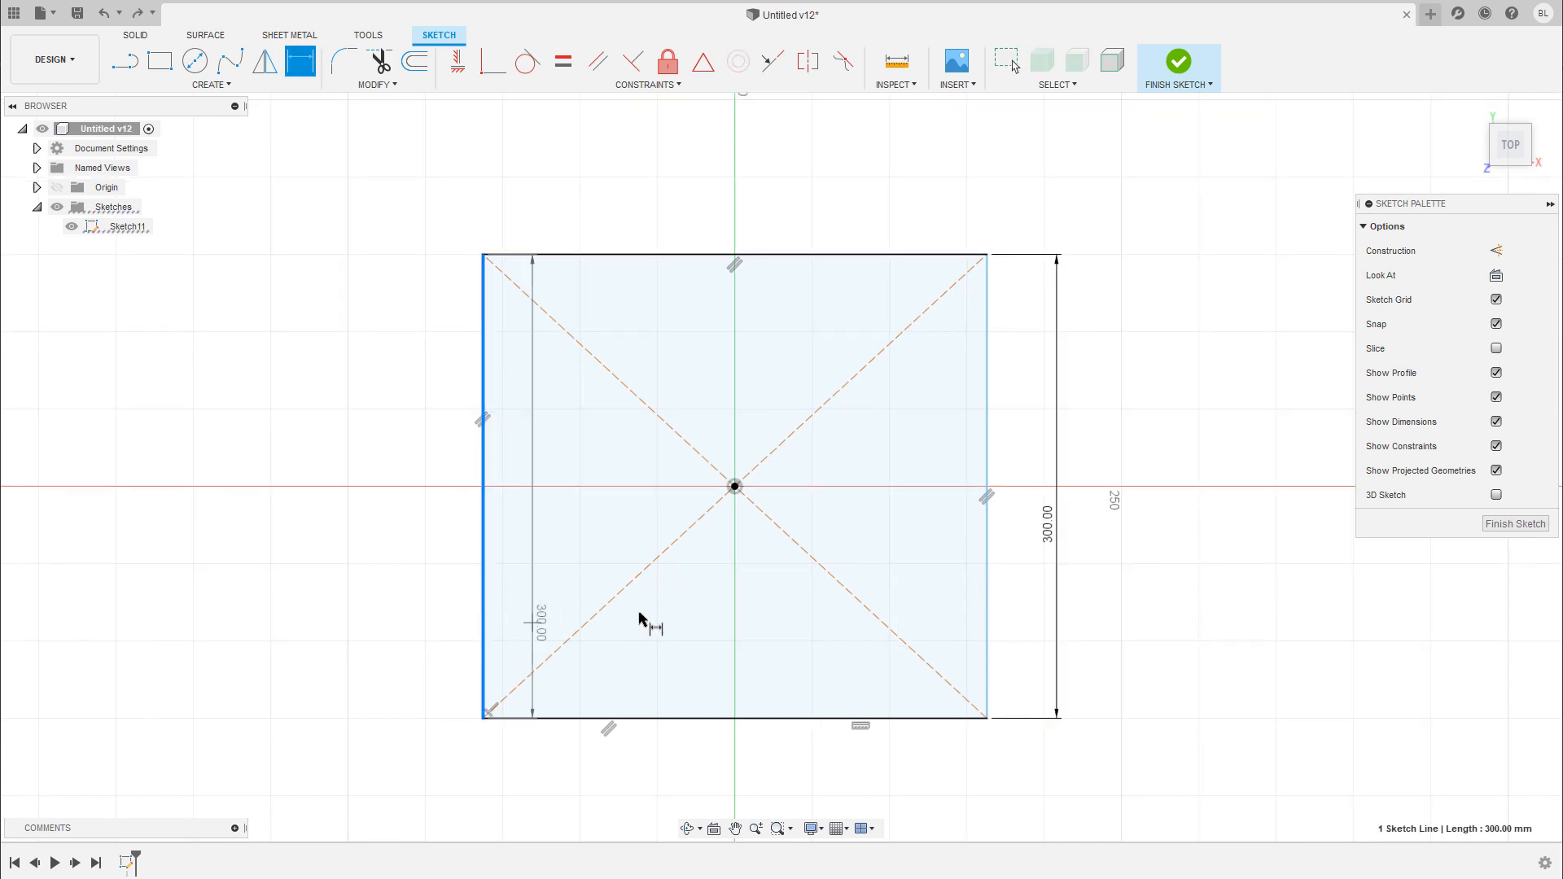
left_click(988, 587)
left_click(741, 771)
type("300")
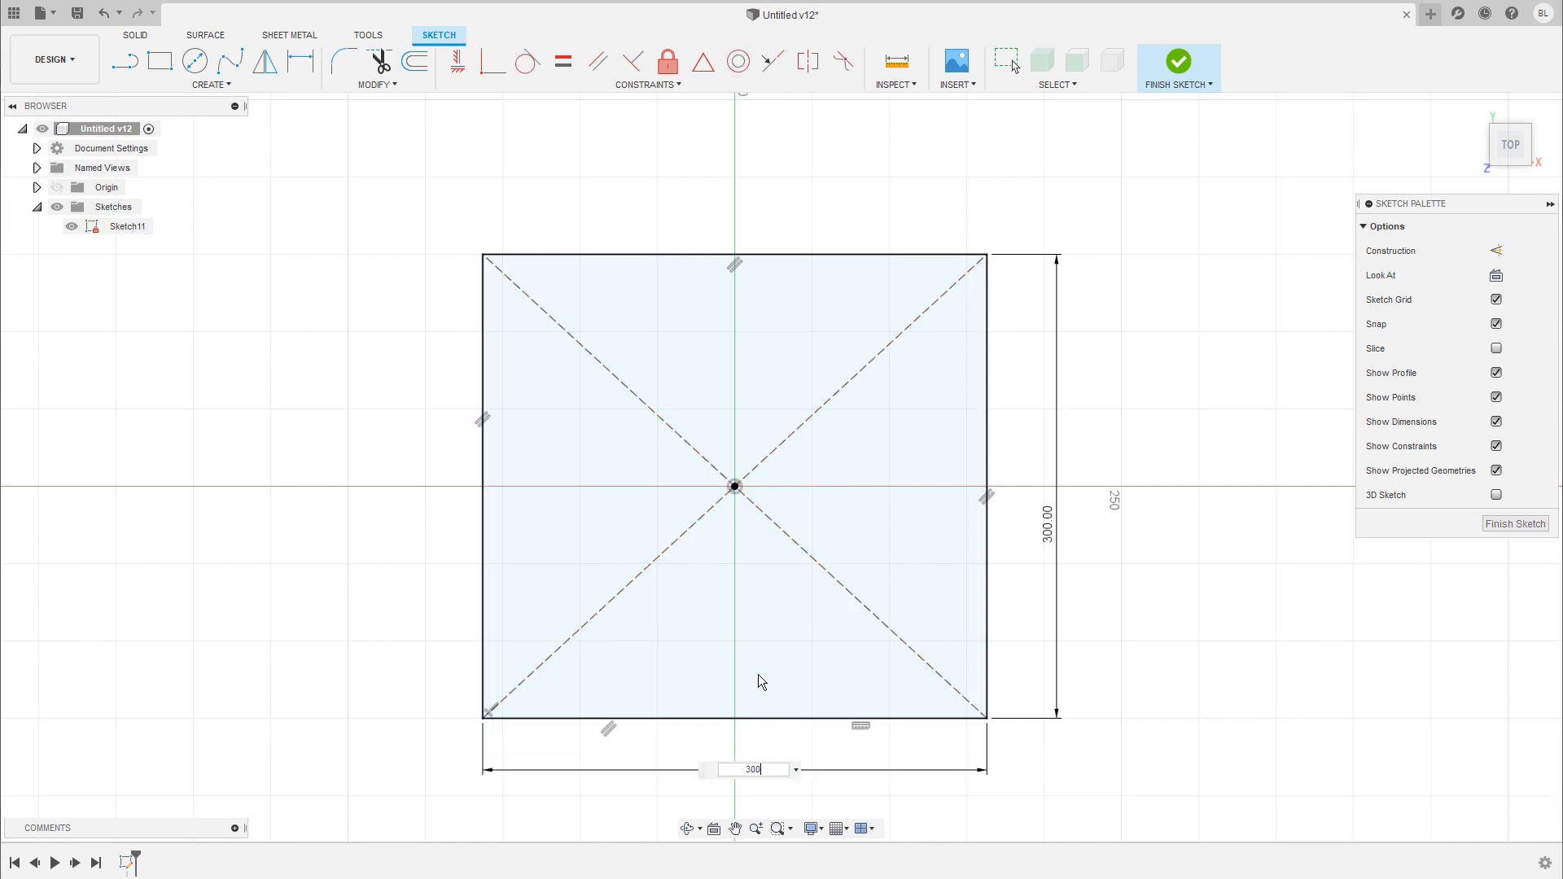
key("Return")
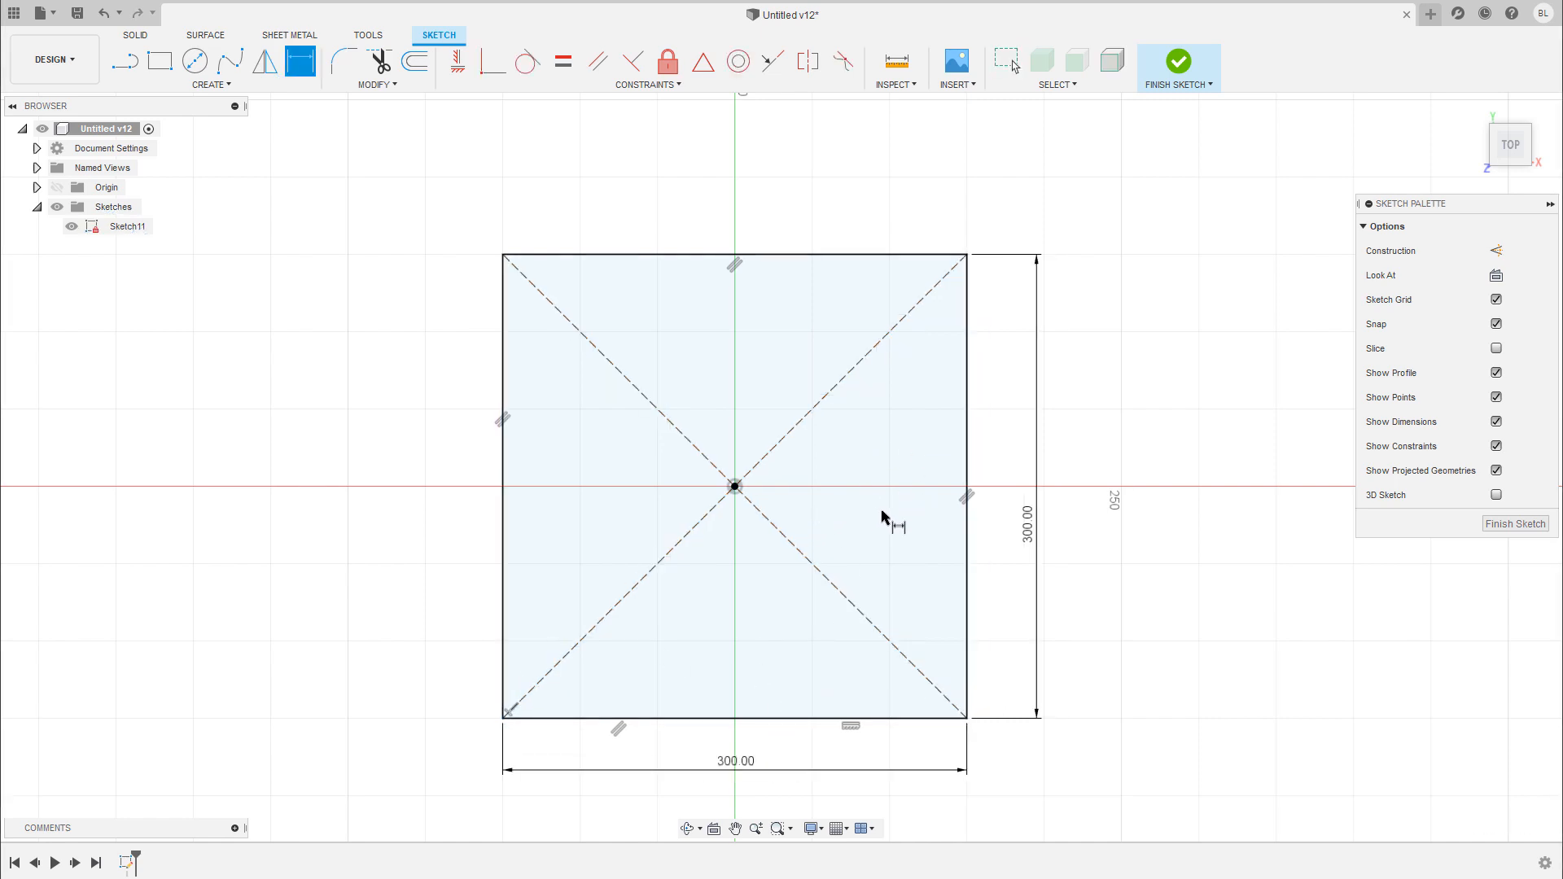
key("Escape")
- Check the square's upper-left corner point and slightly reposition the vertical and horizontal dimensions
scroll(928, 530, "down", 2)
mouse_move(929, 599)
middle_mouse_down()
mouse_move(961, 525)
mouse_move(943, 560)
middle_mouse_up()
scroll(962, 515, "up", 1)
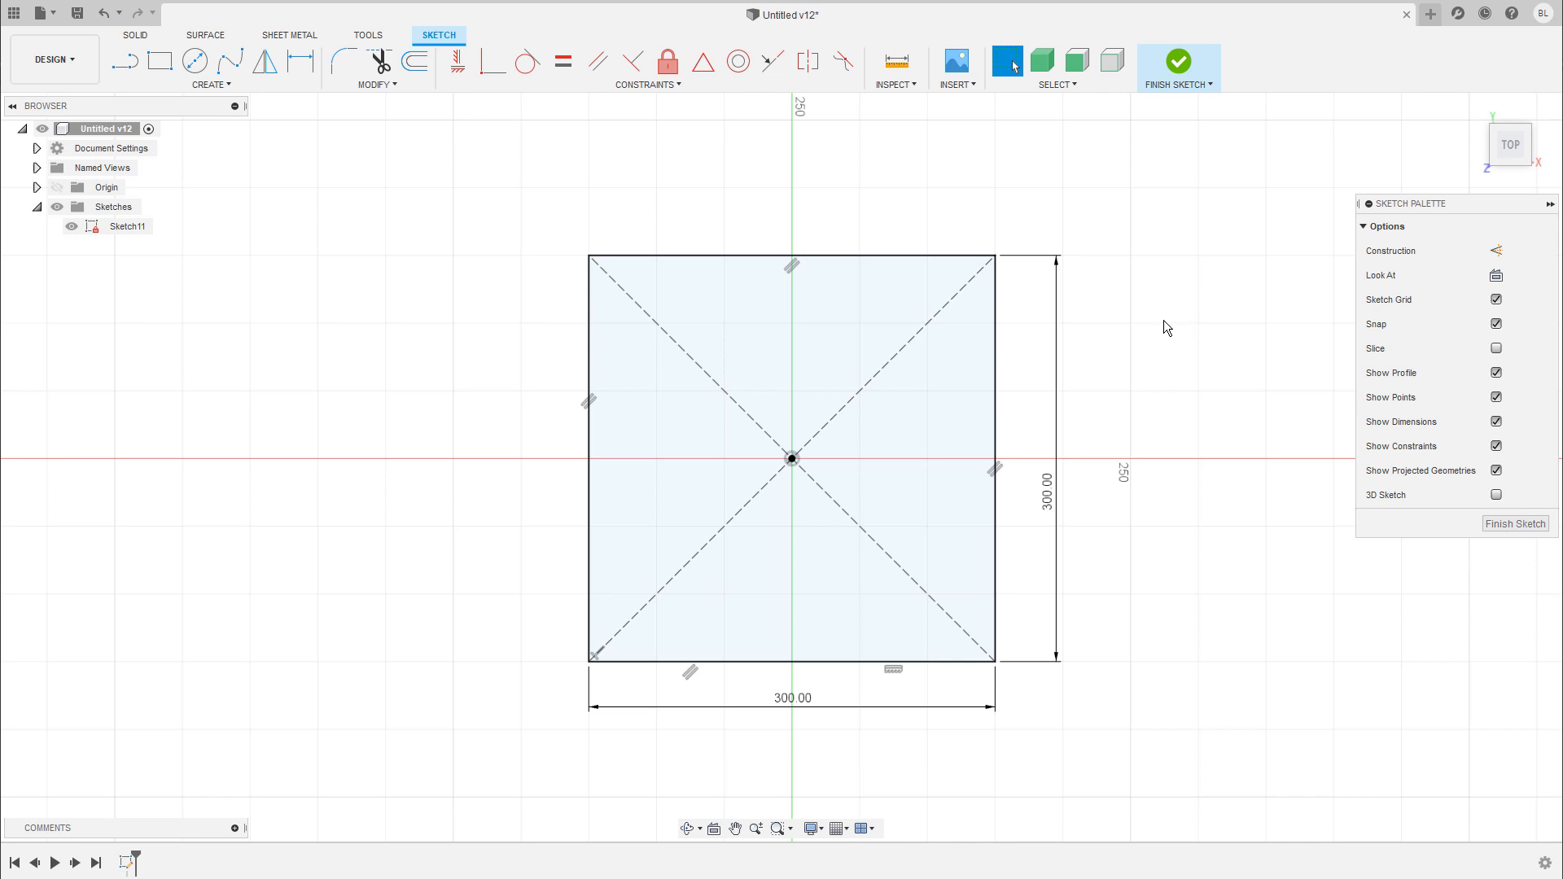
left_click(590, 258)
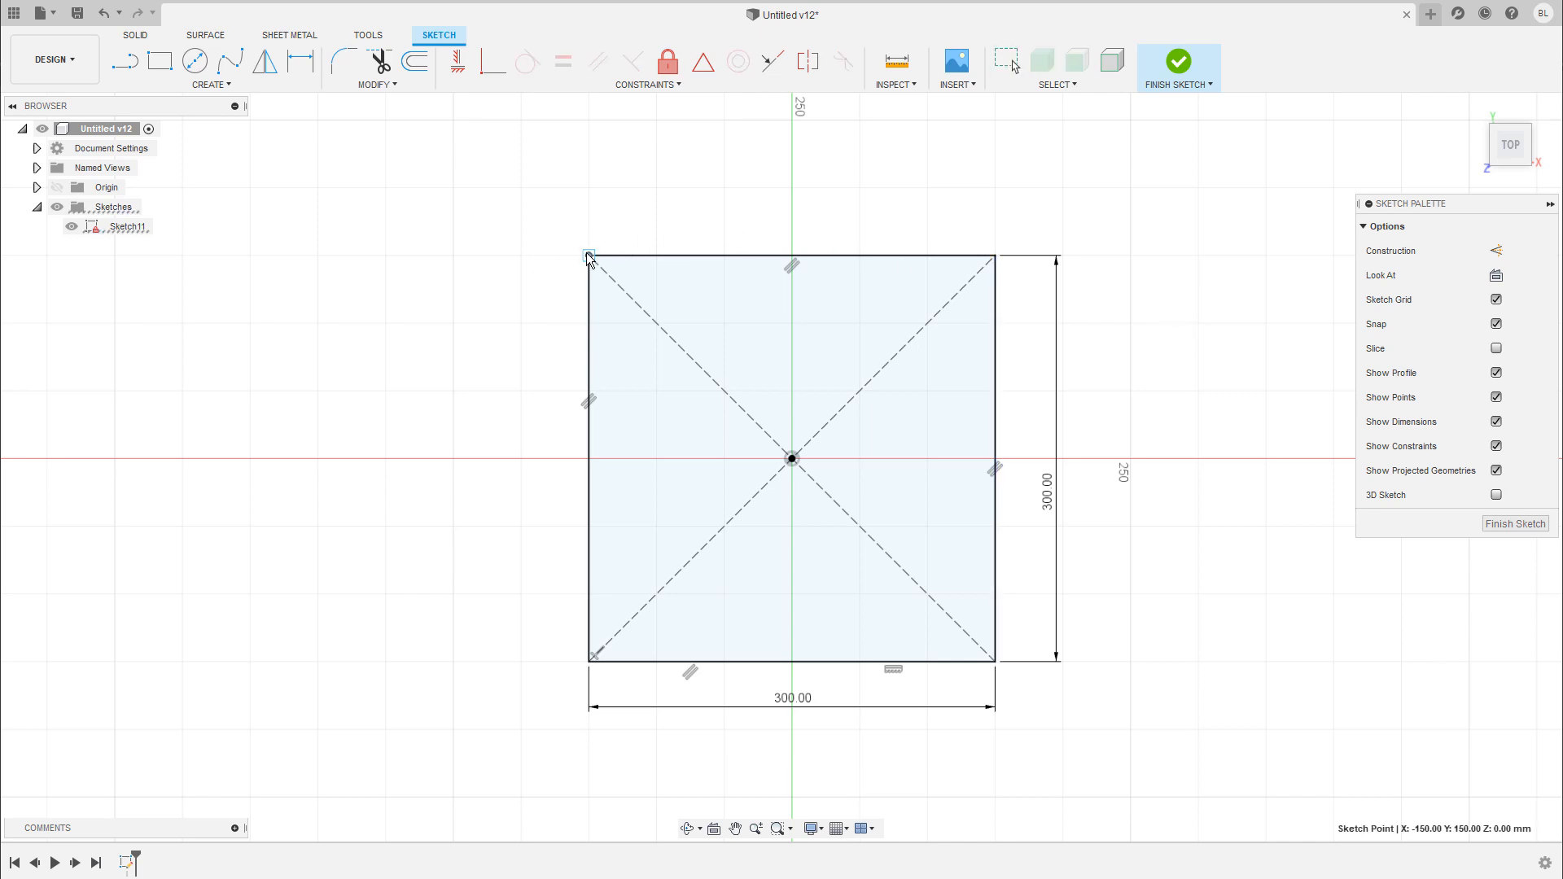
left_click(1125, 277)
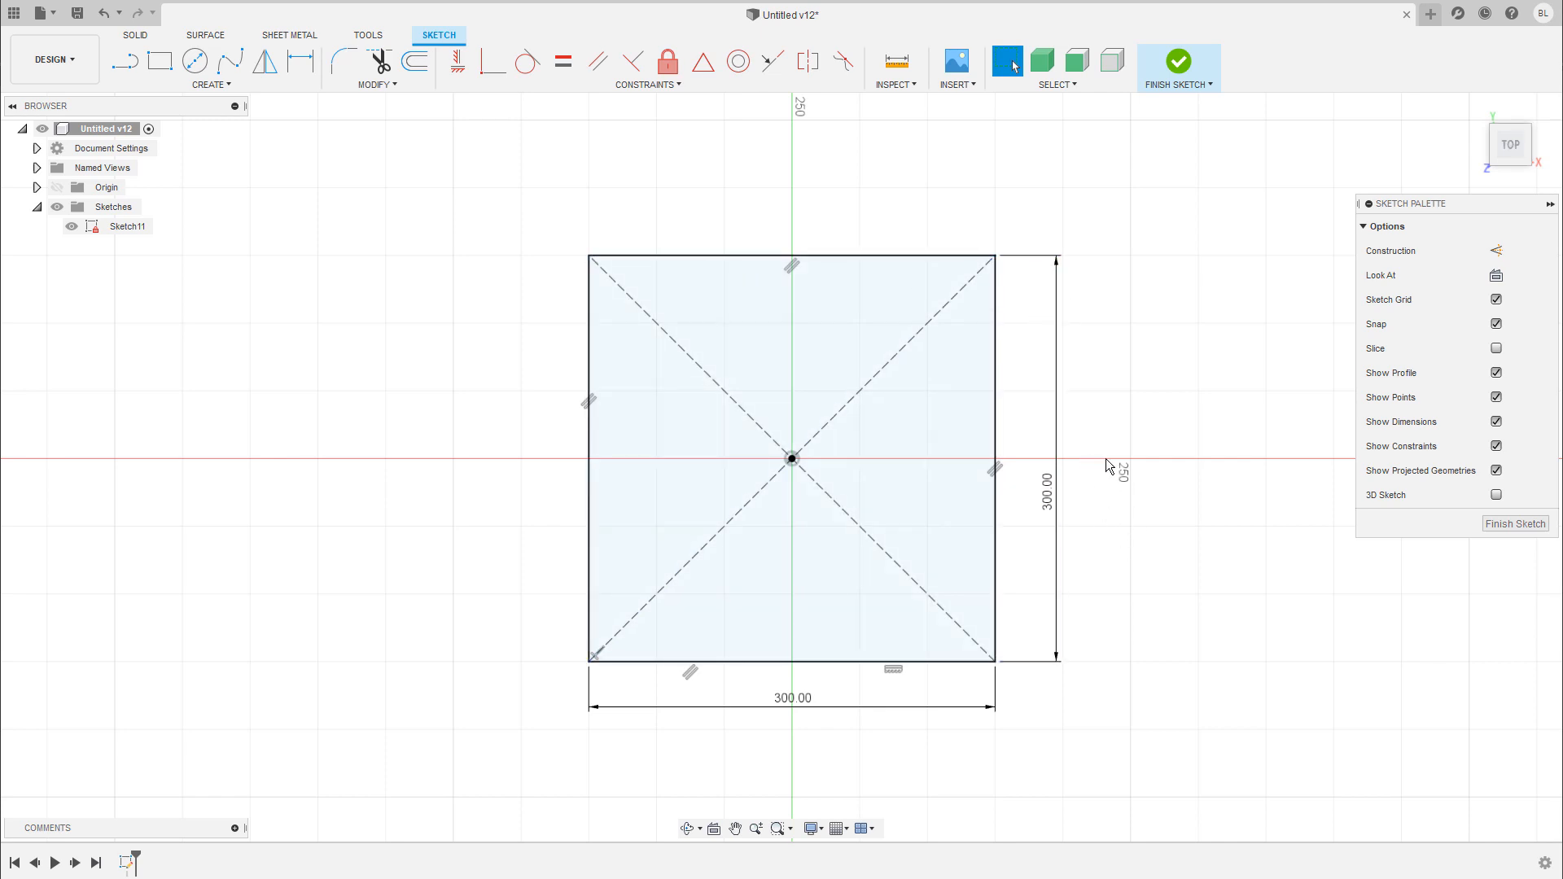
left_click_drag(1050, 501, 1038, 499)
left_click_drag(790, 702, 789, 705)
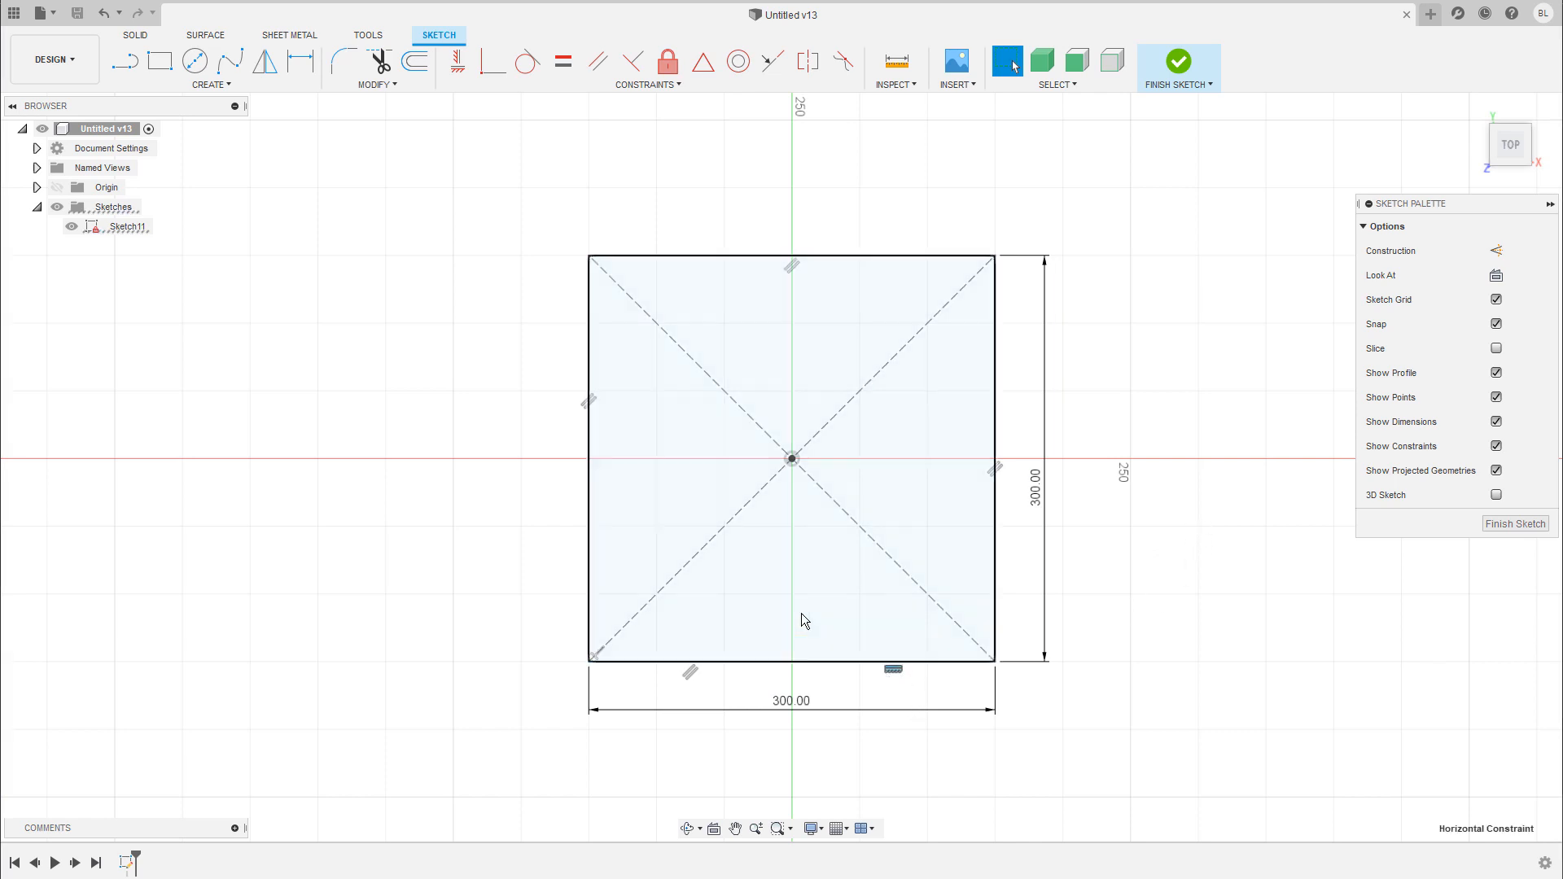
- Delete the bottom line's horizontal constraint and rotate the square counterclockwise about the origin by pulling its lower-right corner
left_click(897, 670)
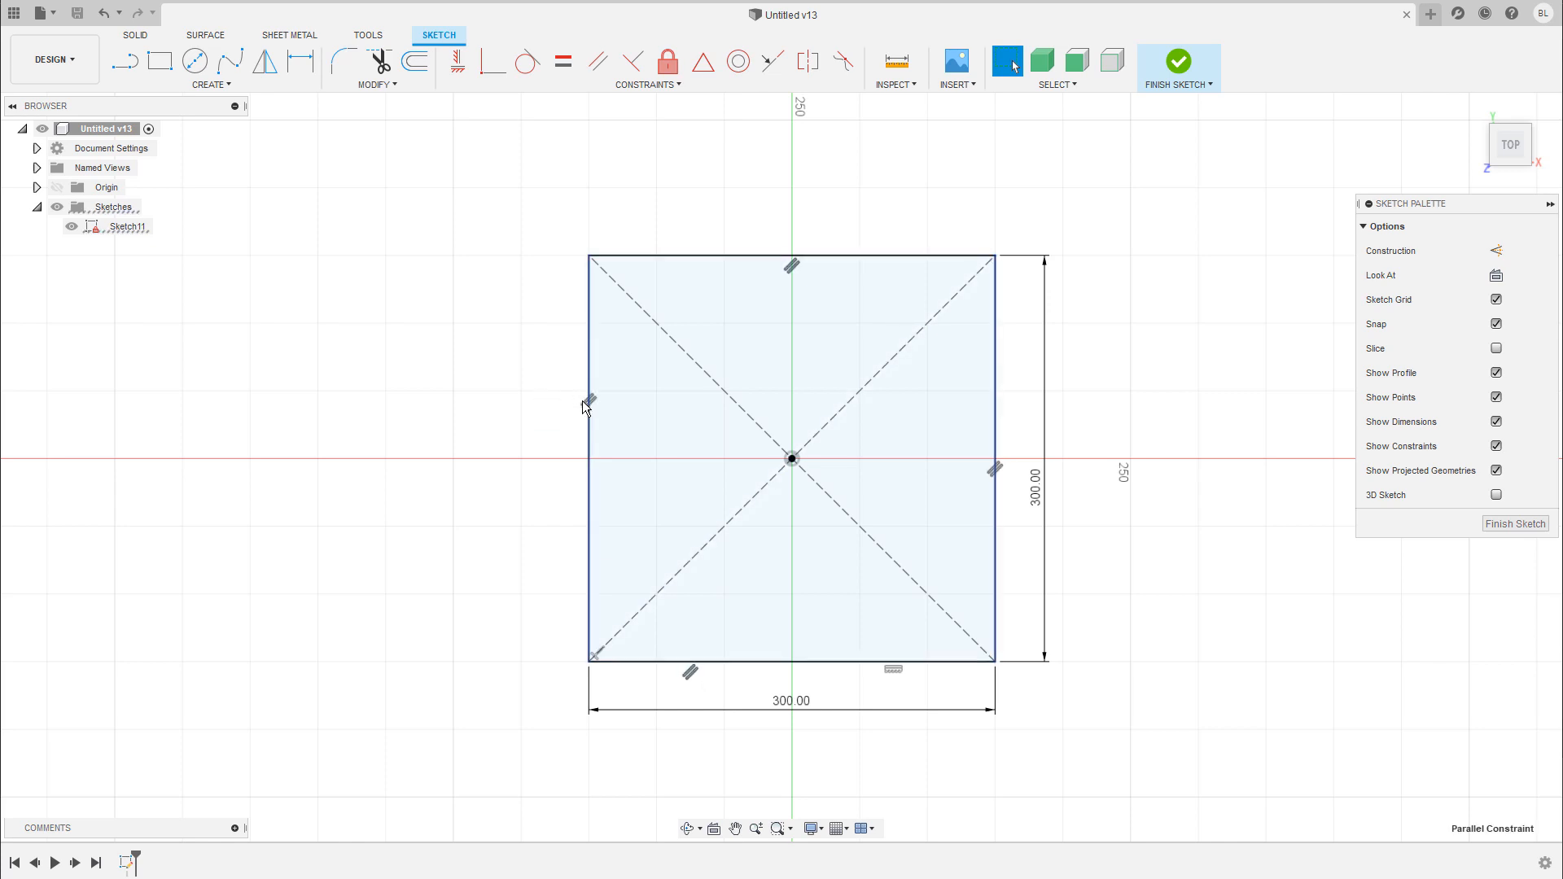
left_click(1000, 466)
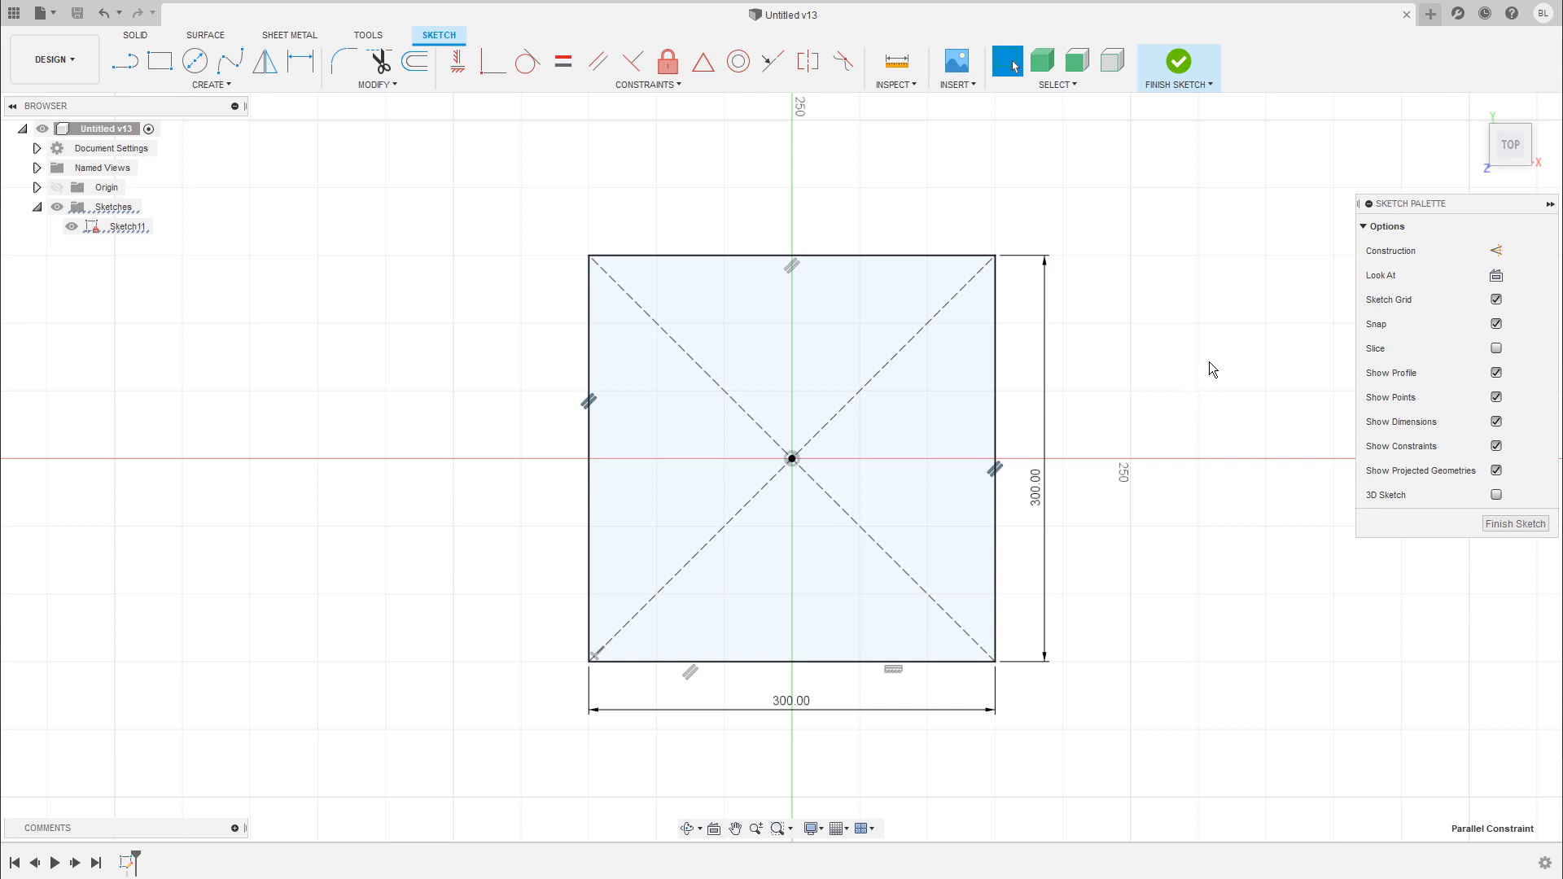
left_click(893, 669)
key("Delete")
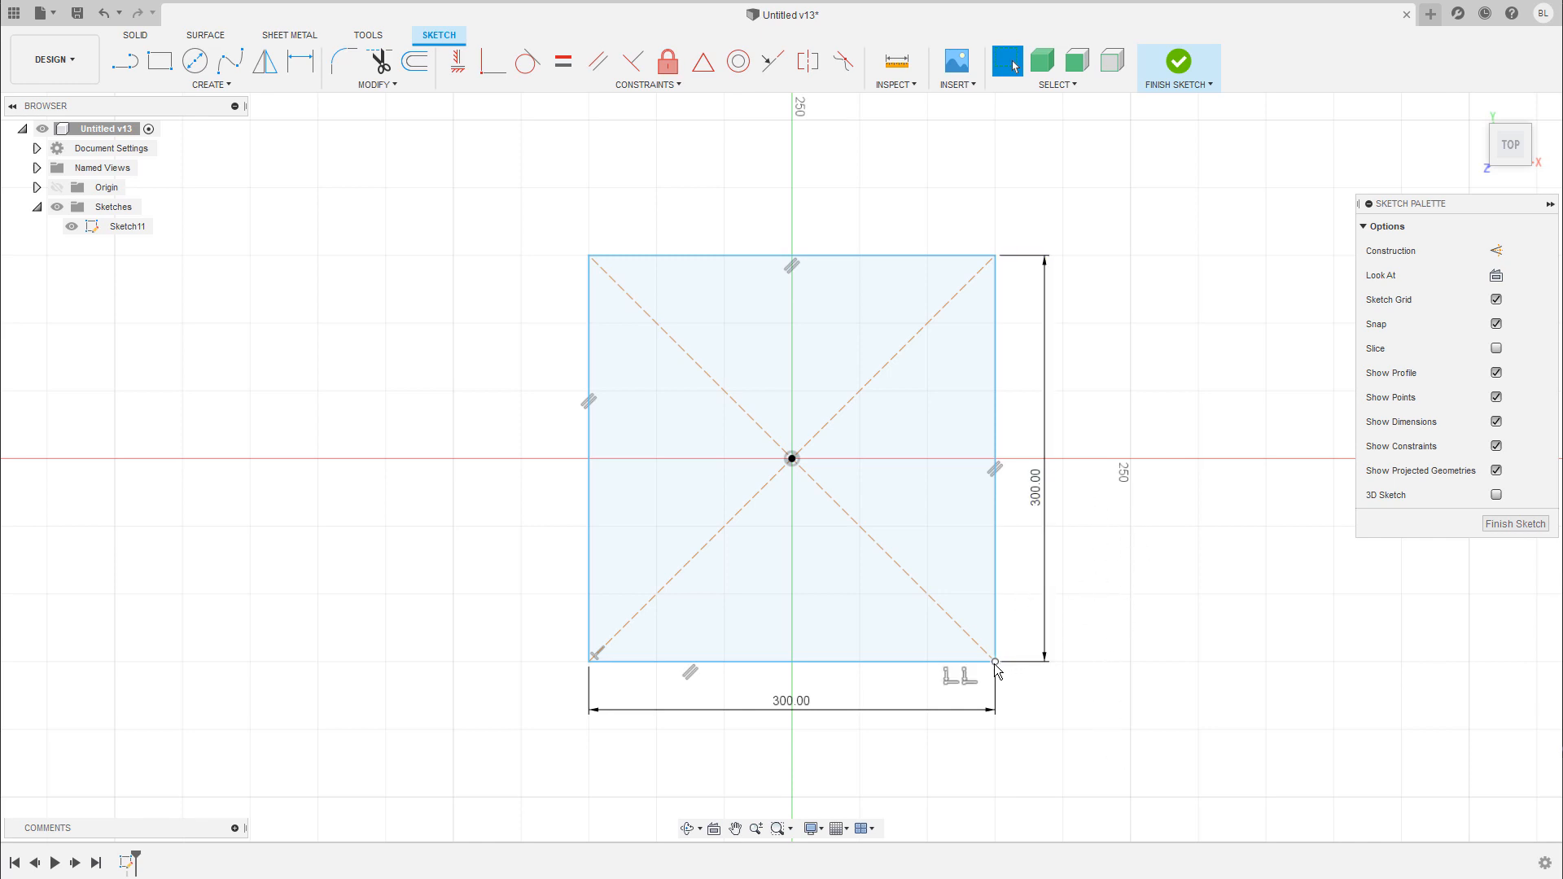
left_click_drag(994, 661, 1087, 634)
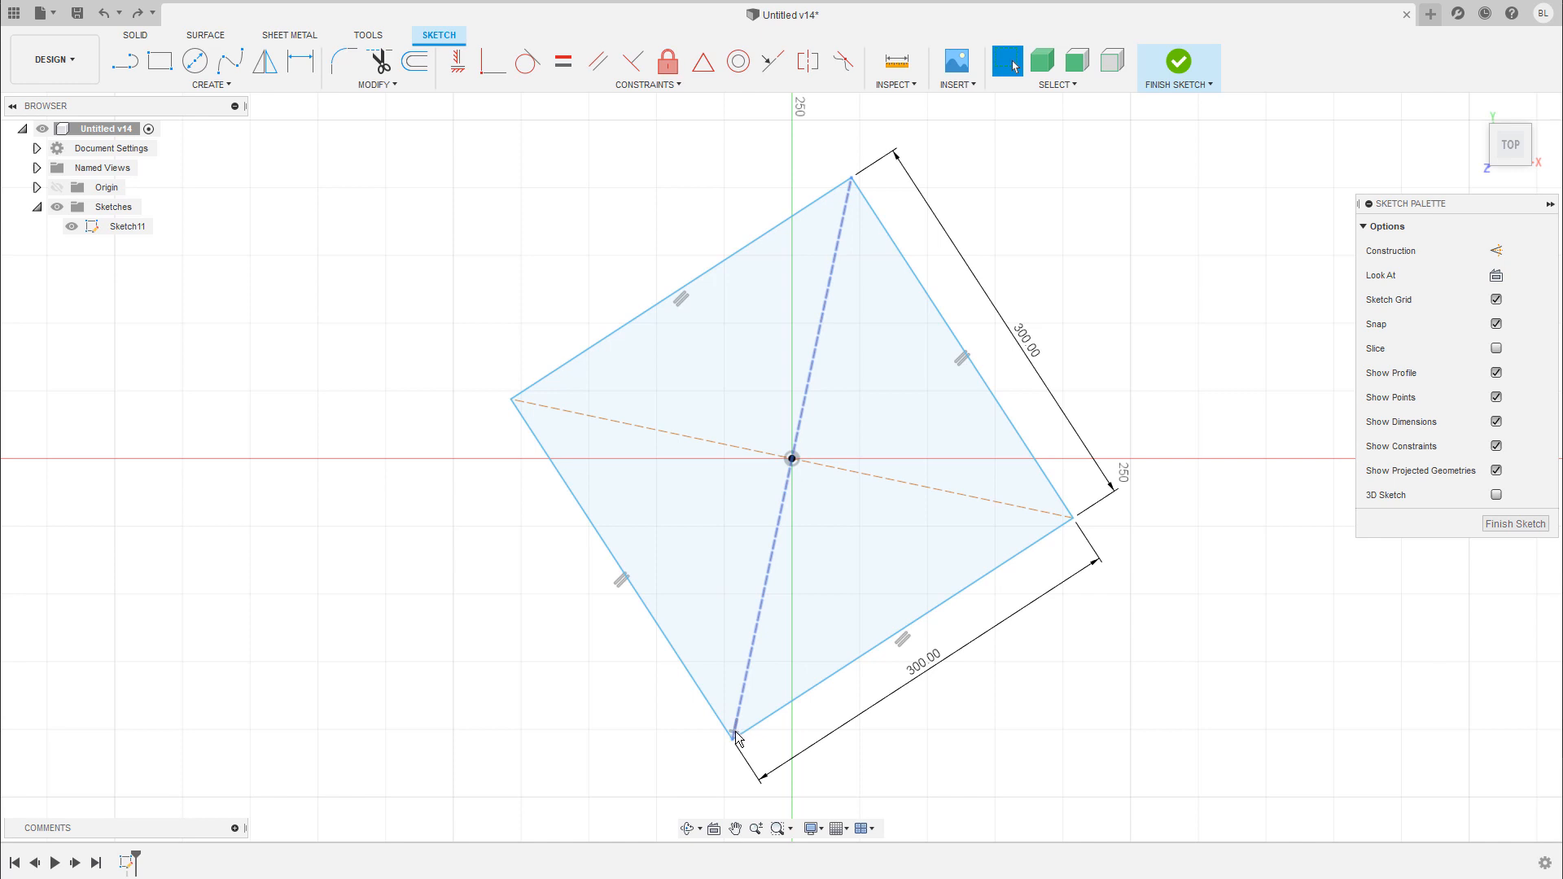
- Delete the perpendicular constraint at the rotated square's lowest corner
left_click(737, 739)
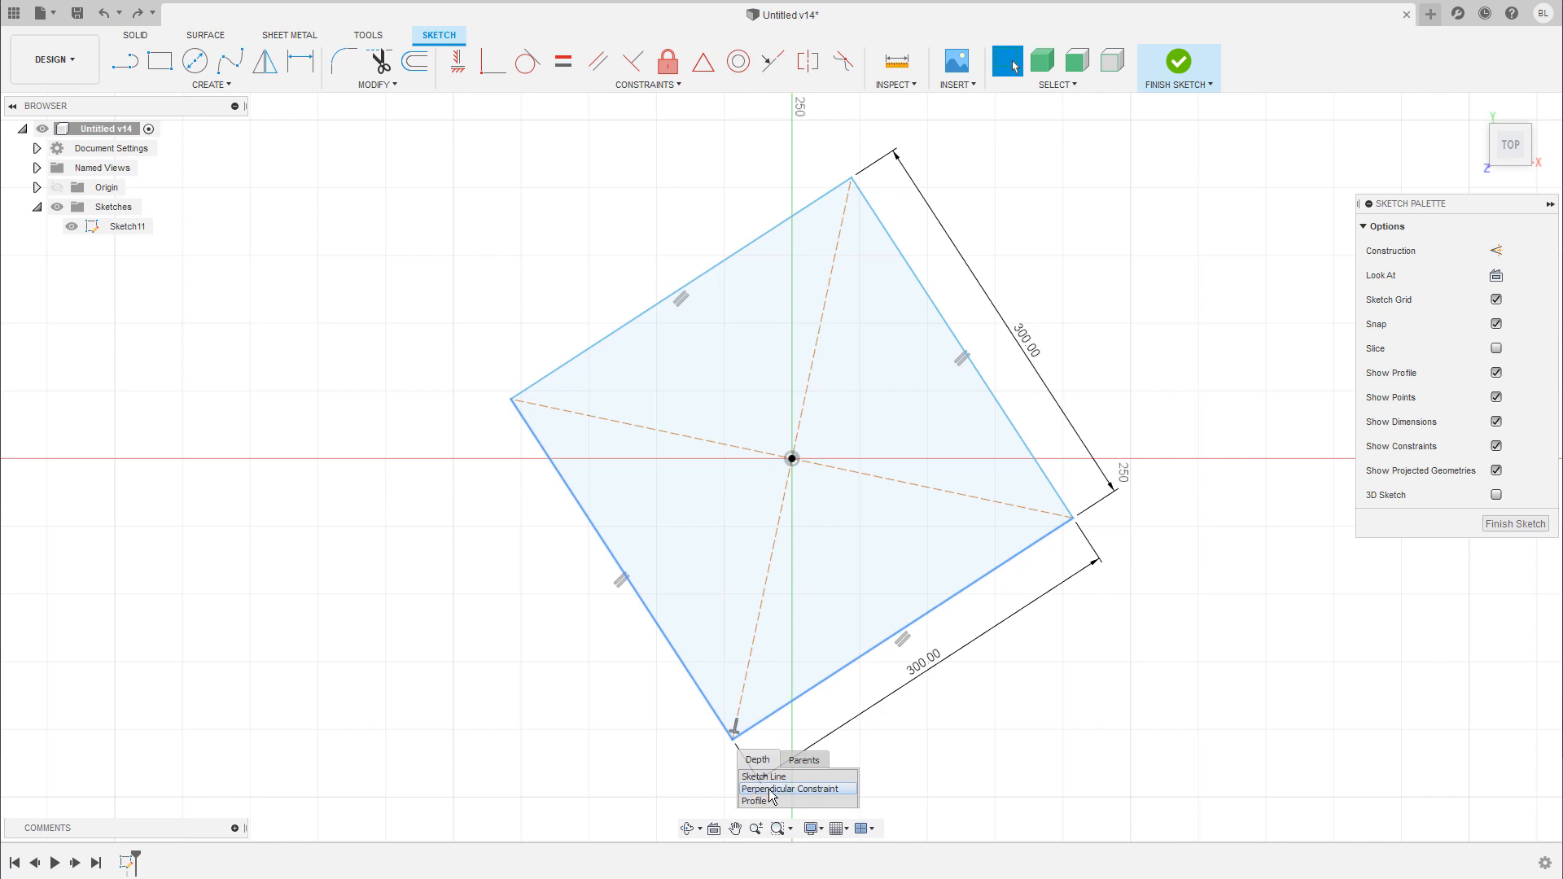
left_click(795, 789)
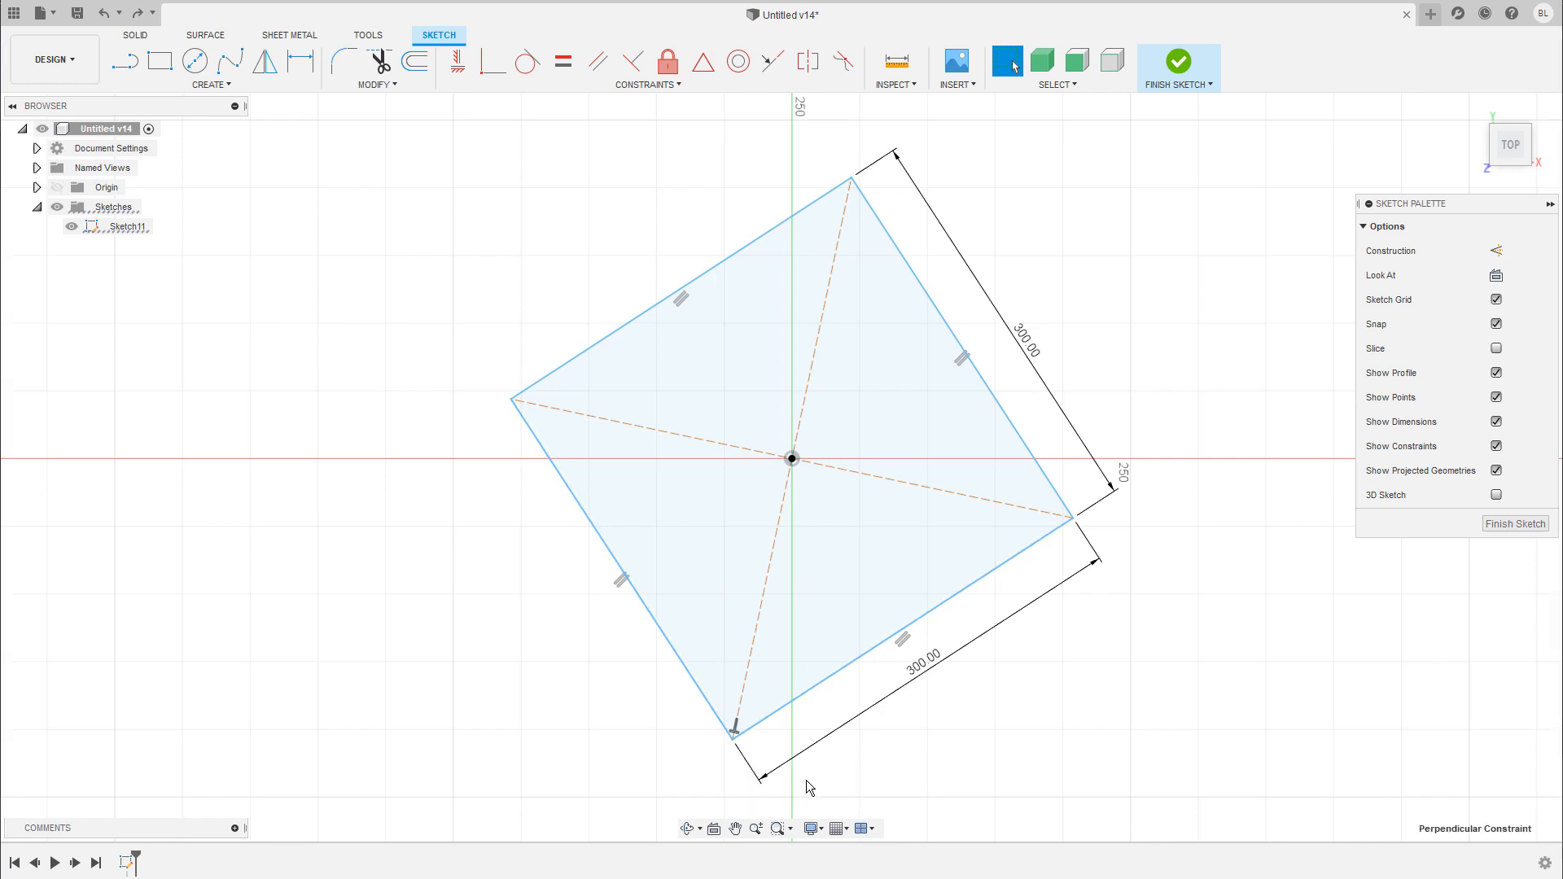
key("Delete")
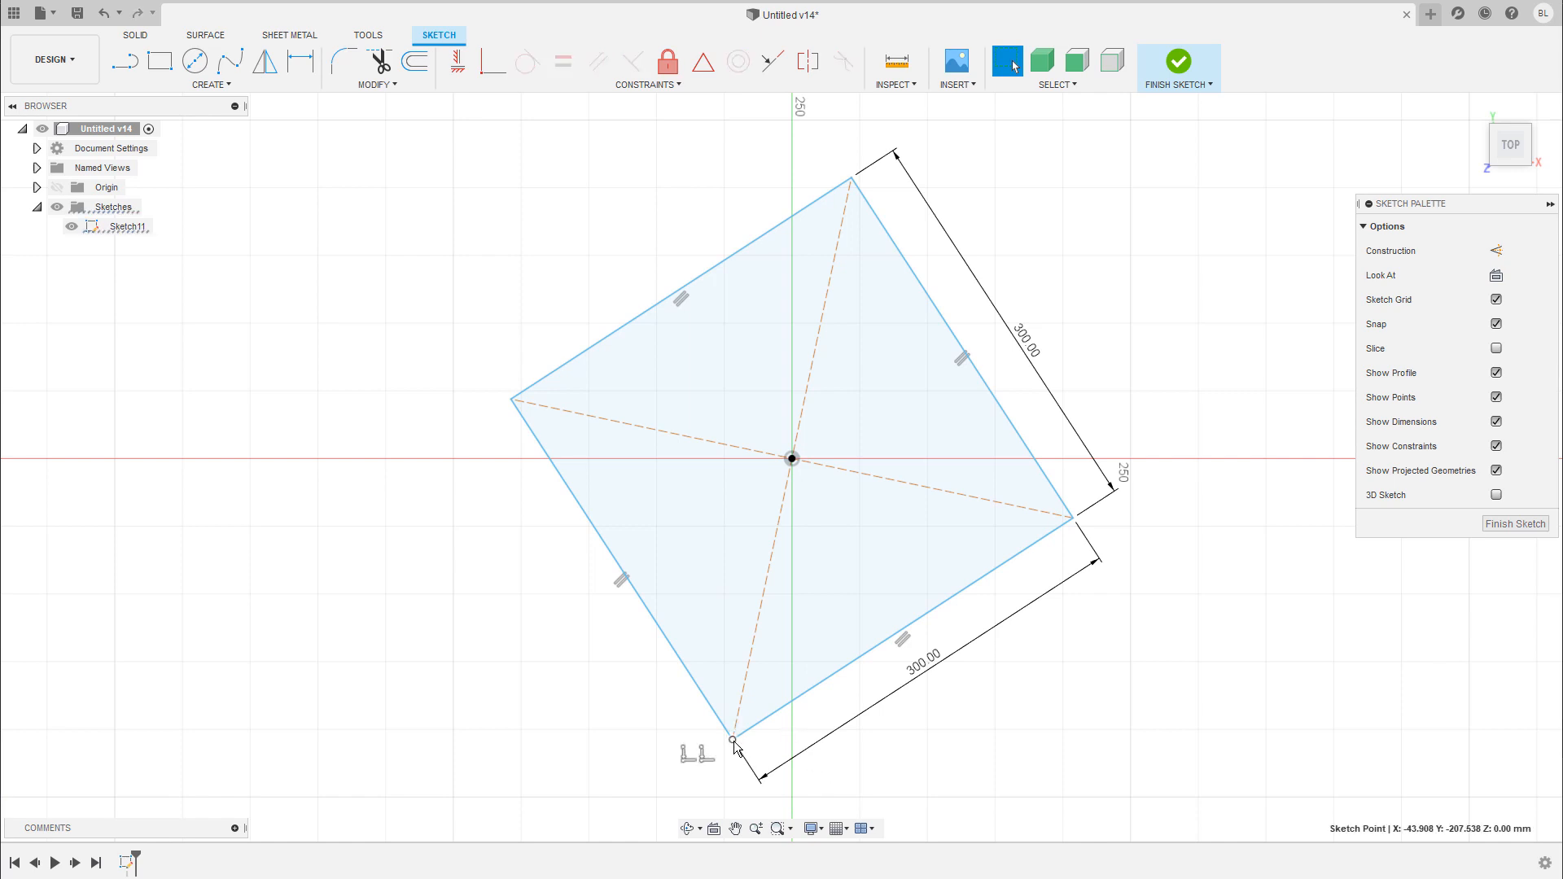
- Skew the rotated square into a rhombus by pulling its lowest corner, and review the list of available sketch constraints
mouse_move(732, 741)
left_mouse_down()
mouse_move(774, 661)
mouse_move(788, 707)
mouse_move(830, 724)
mouse_move(862, 674)
mouse_move(790, 705)
mouse_move(800, 743)
mouse_move(789, 698)
mouse_move(788, 765)
mouse_move(760, 775)
mouse_move(757, 750)
mouse_move(783, 734)
mouse_move(771, 730)
mouse_move(891, 735)
mouse_move(935, 707)
mouse_move(849, 692)
mouse_move(841, 644)
mouse_move(819, 733)
mouse_move(706, 649)
mouse_move(744, 594)
mouse_move(955, 627)
mouse_move(944, 495)
mouse_move(895, 647)
mouse_move(828, 595)
mouse_move(806, 607)
left_mouse_up()
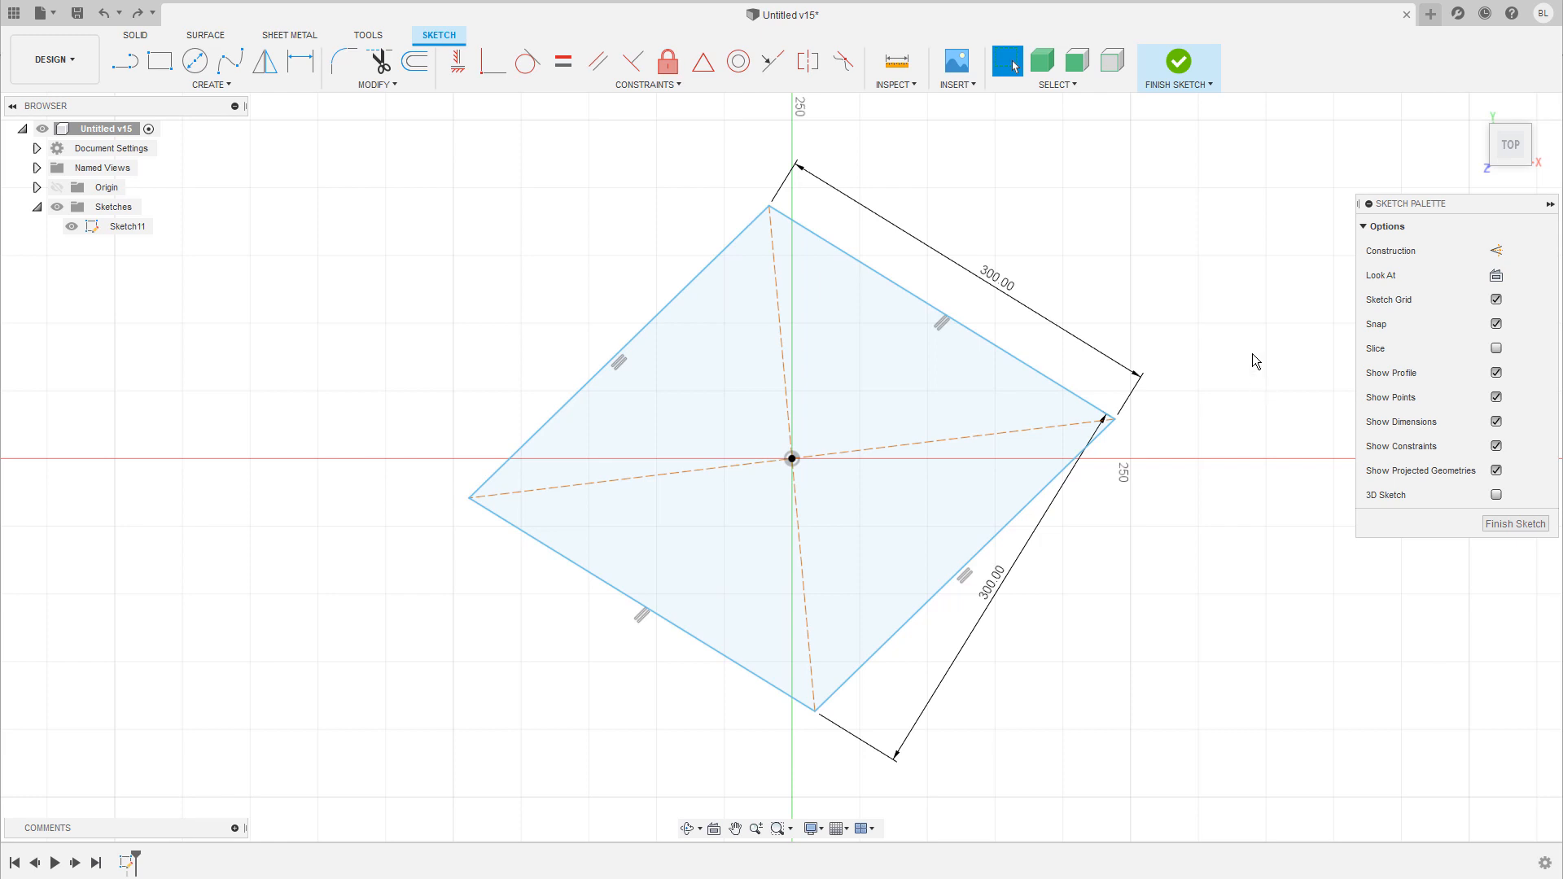
left_click(657, 85)
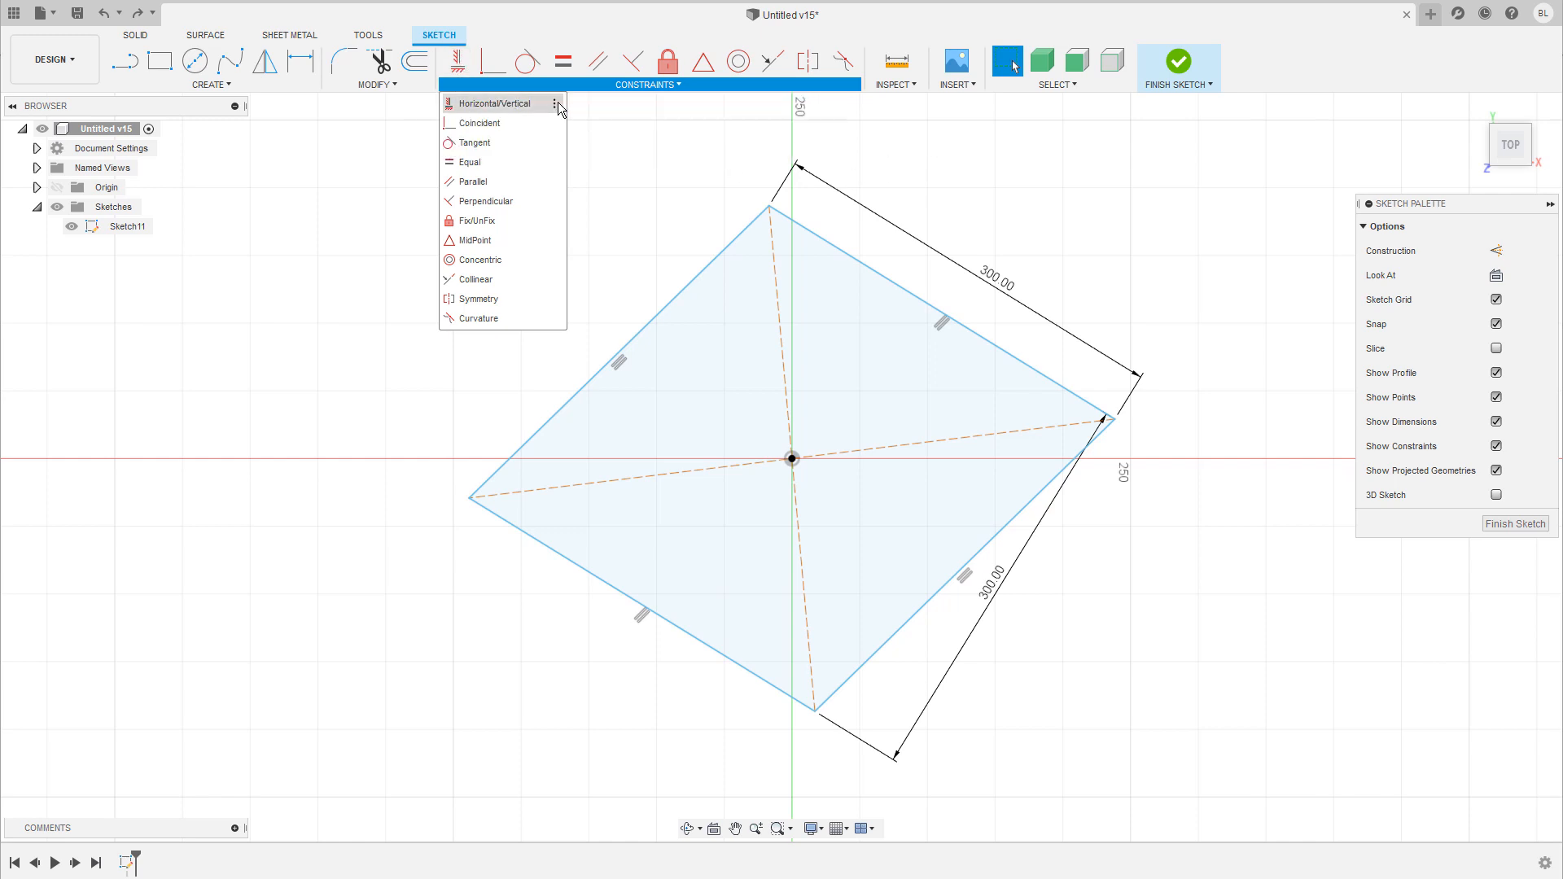
left_click(556, 104)
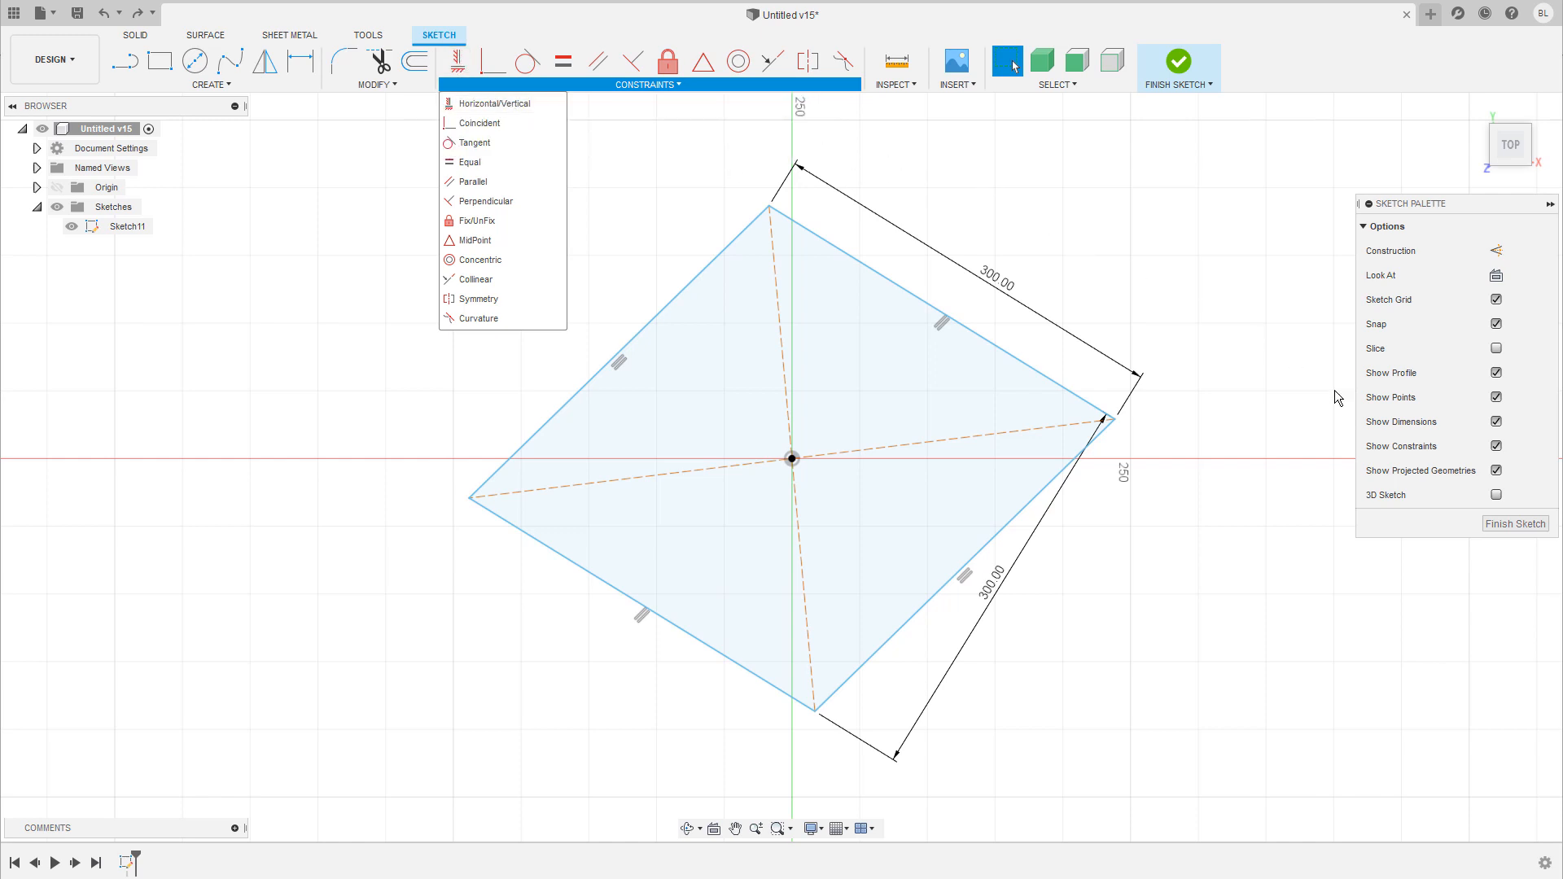
- Apply Horizontal/Vertical constraints to the rhombus's lower-right side and its adjacent right side, and place the horizontal dimension below the shape
key("s")
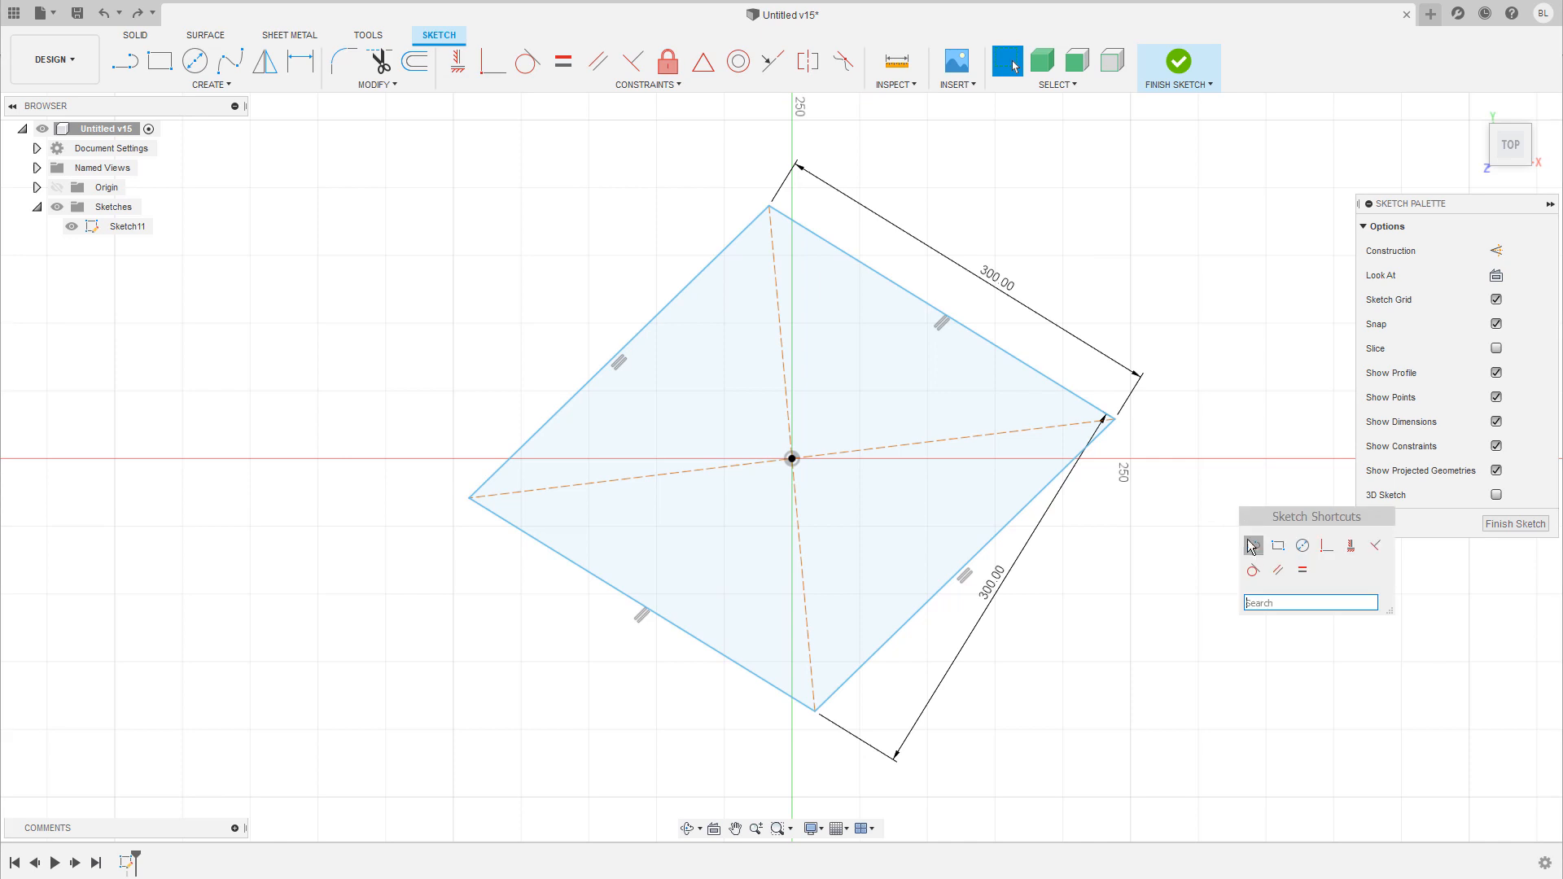
left_click(1353, 545)
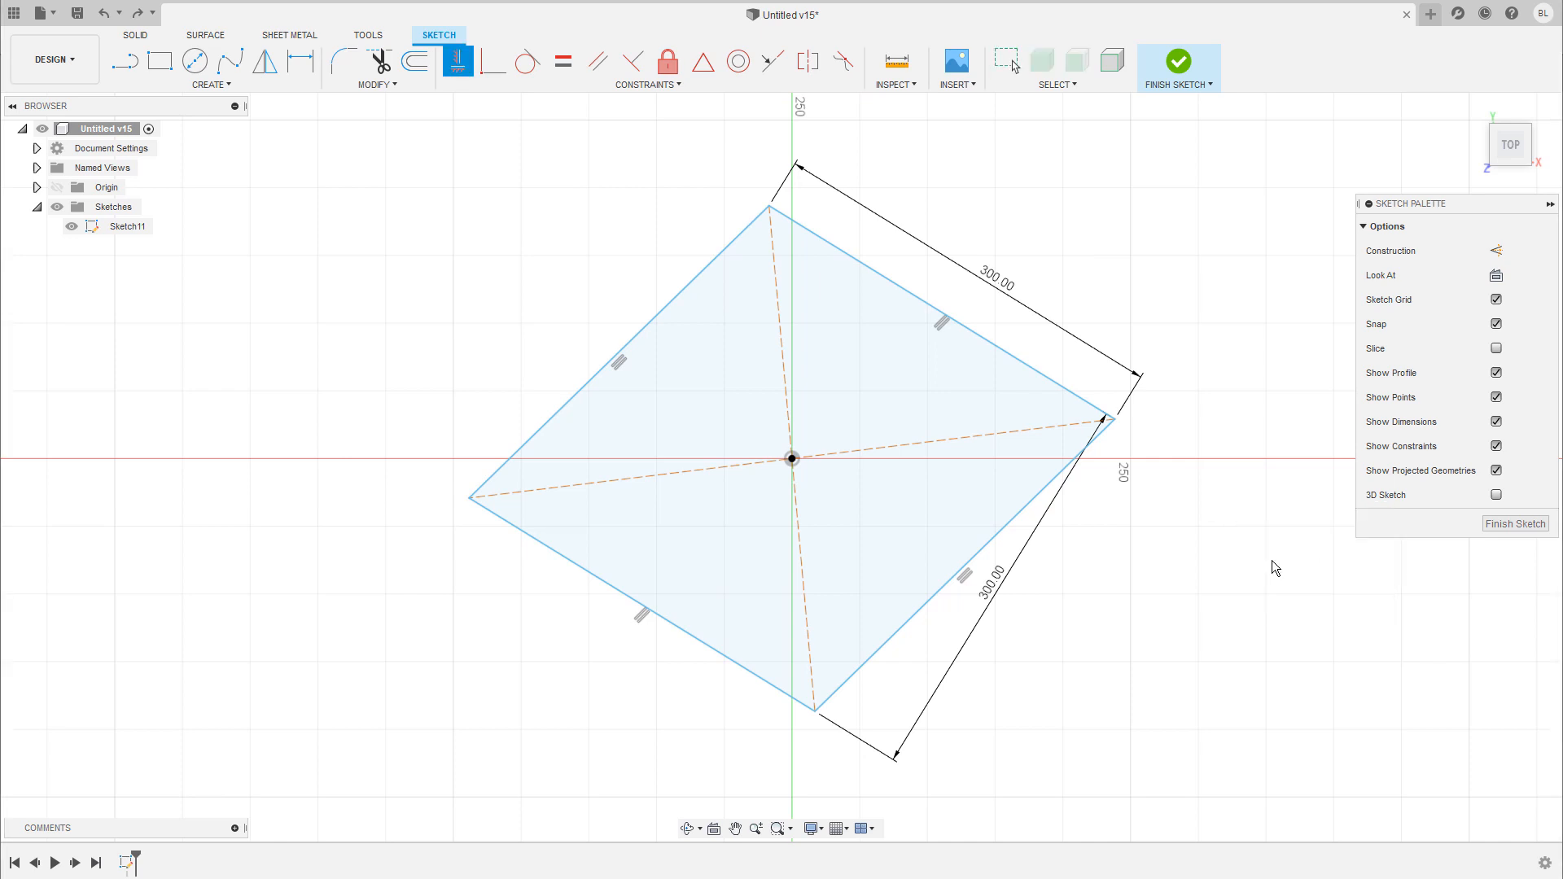
left_click(931, 600)
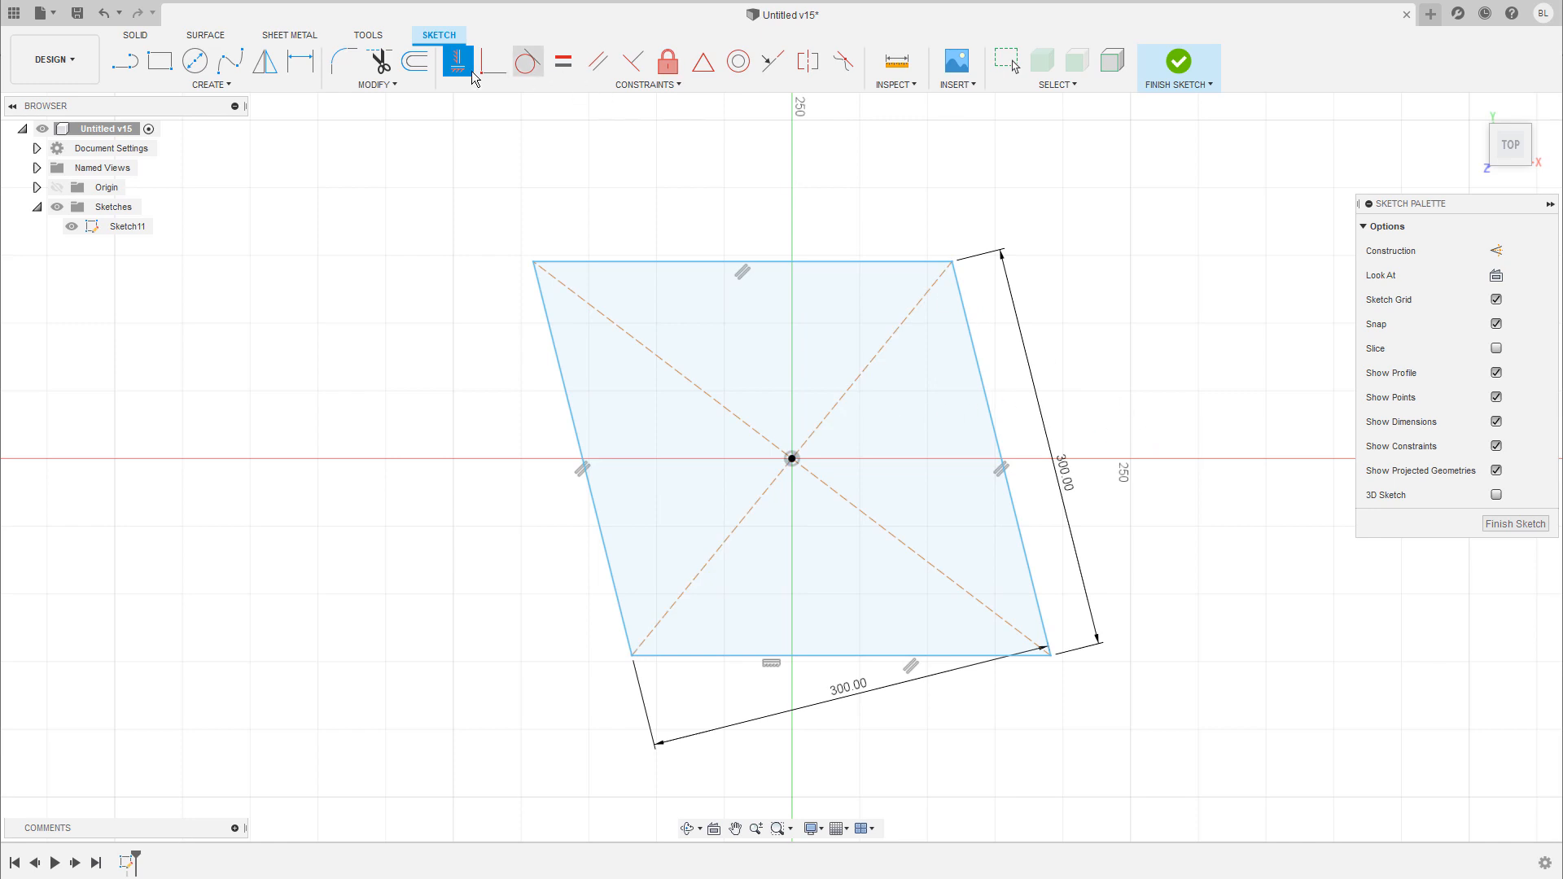
left_click(989, 403)
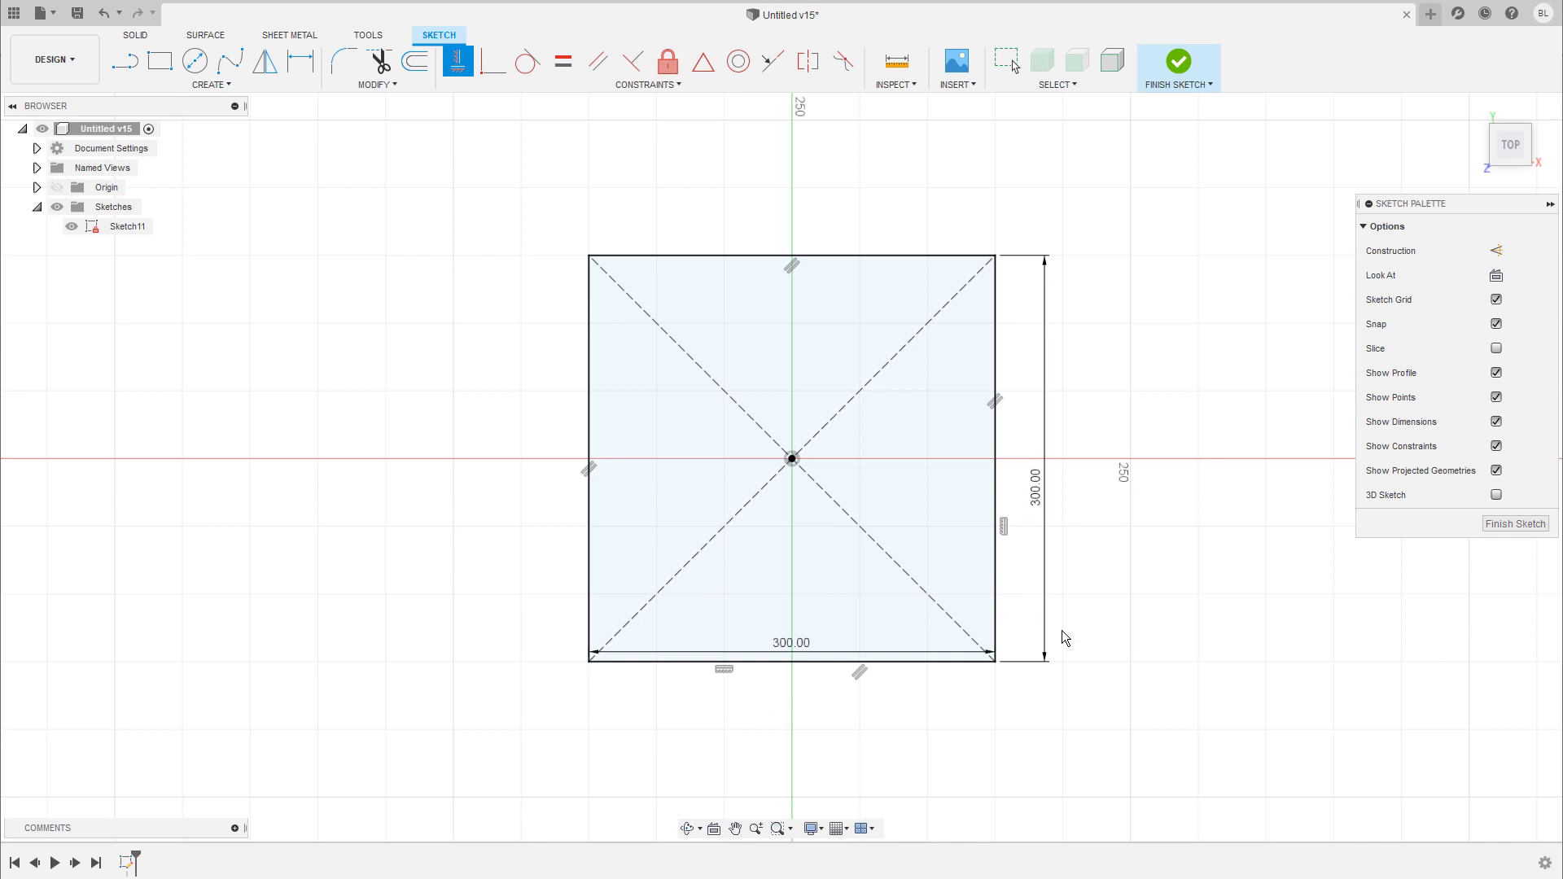
key("Escape")
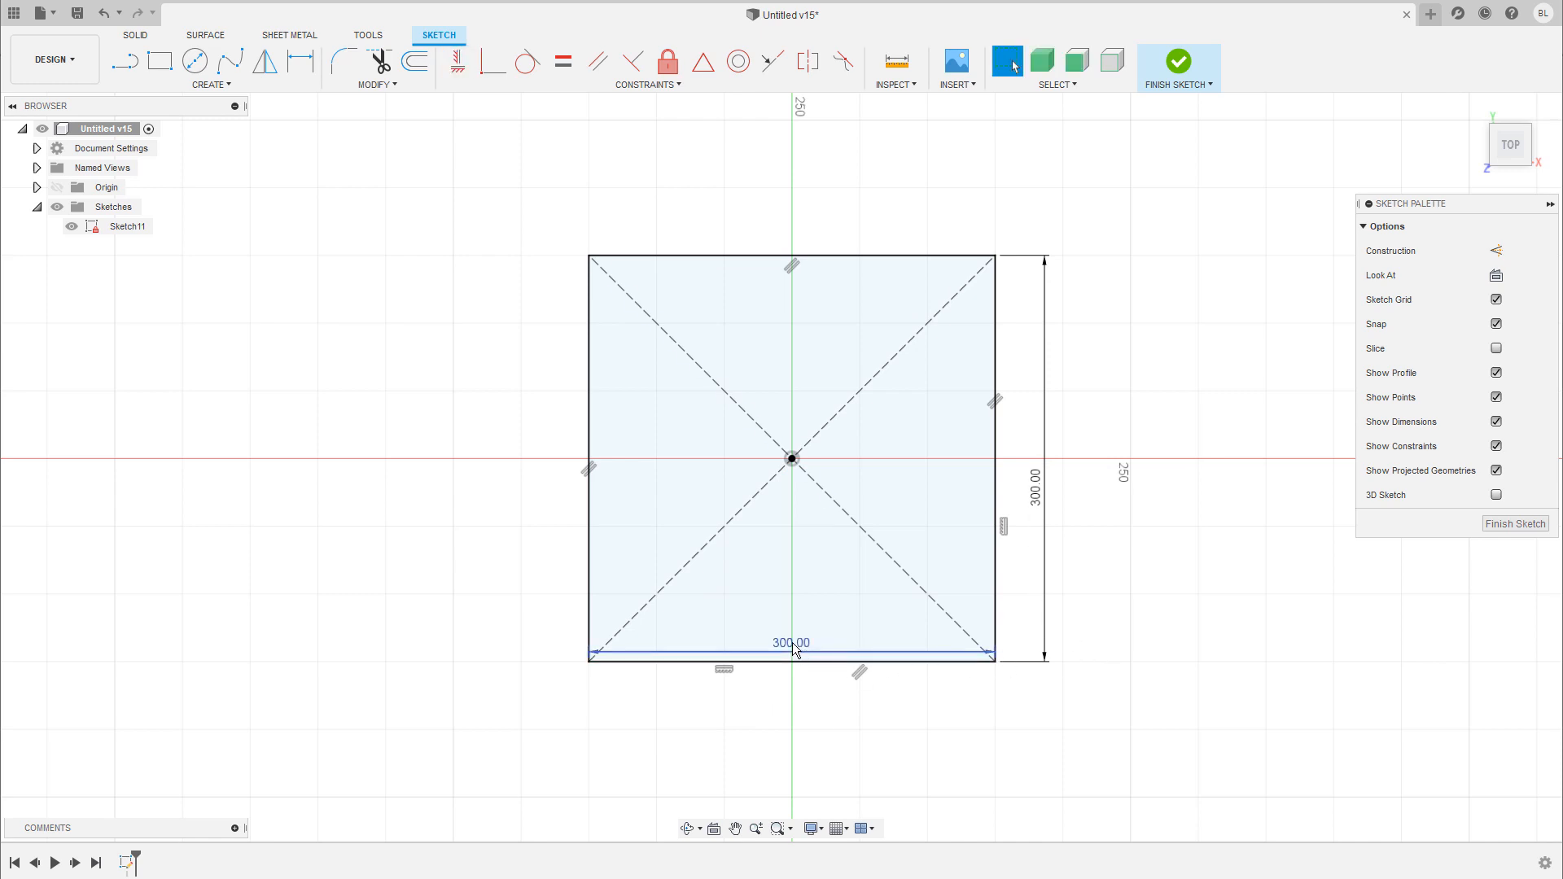
left_click_drag(795, 649, 794, 707)
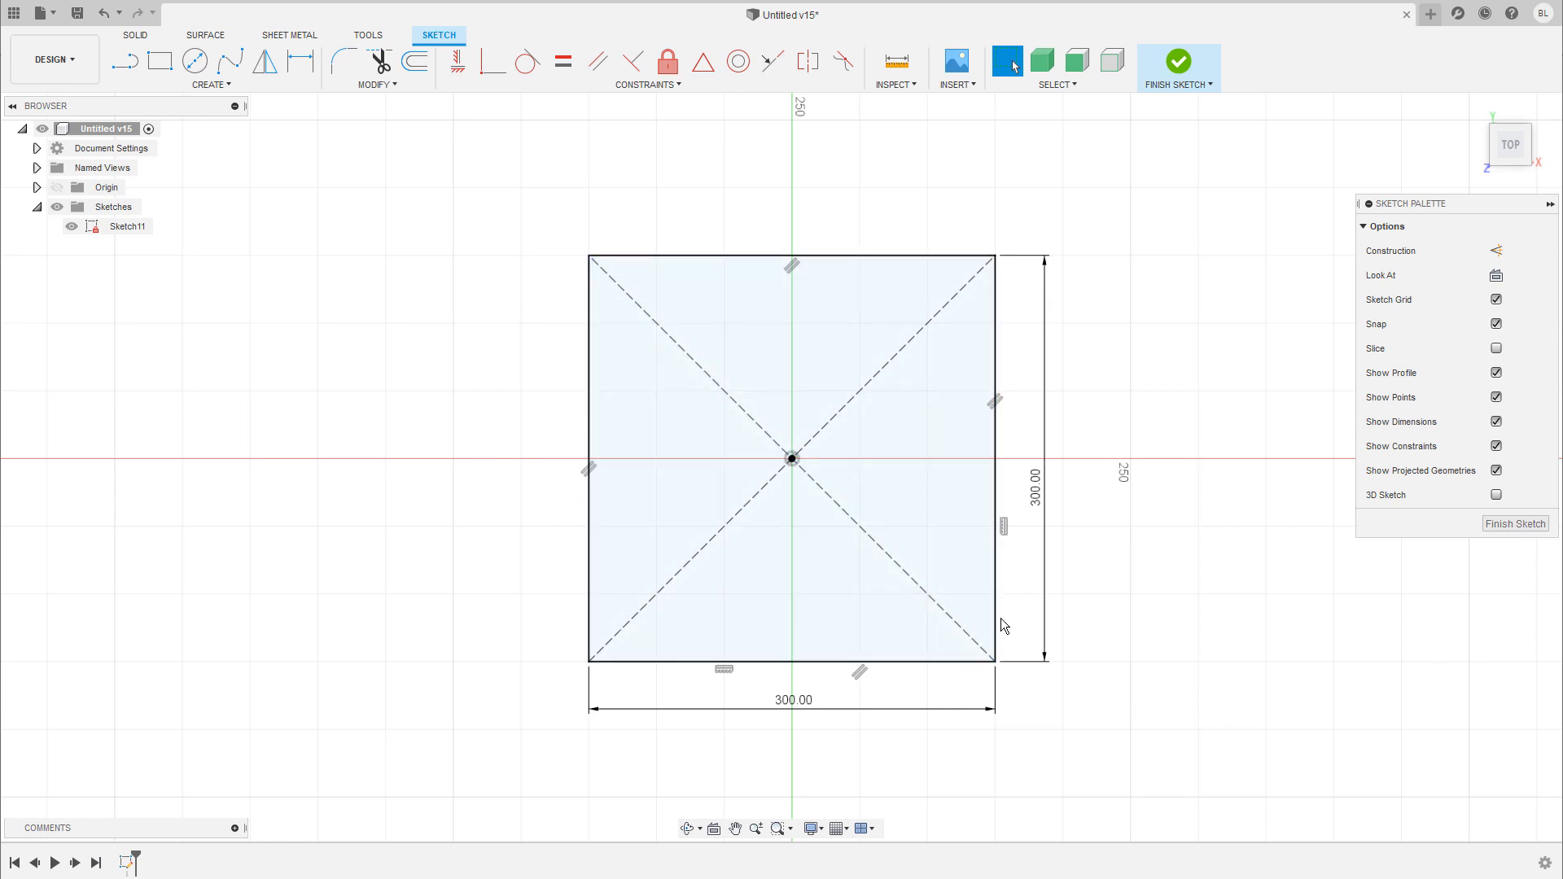
- Save the design and delete the entire square together with its dimensions and constraints
key("ctrl+s")
scroll(1149, 414, "down", 2)
mouse_move(1169, 417)
middle_mouse_down()
mouse_move(985, 440)
mouse_move(1028, 429)
middle_mouse_up()
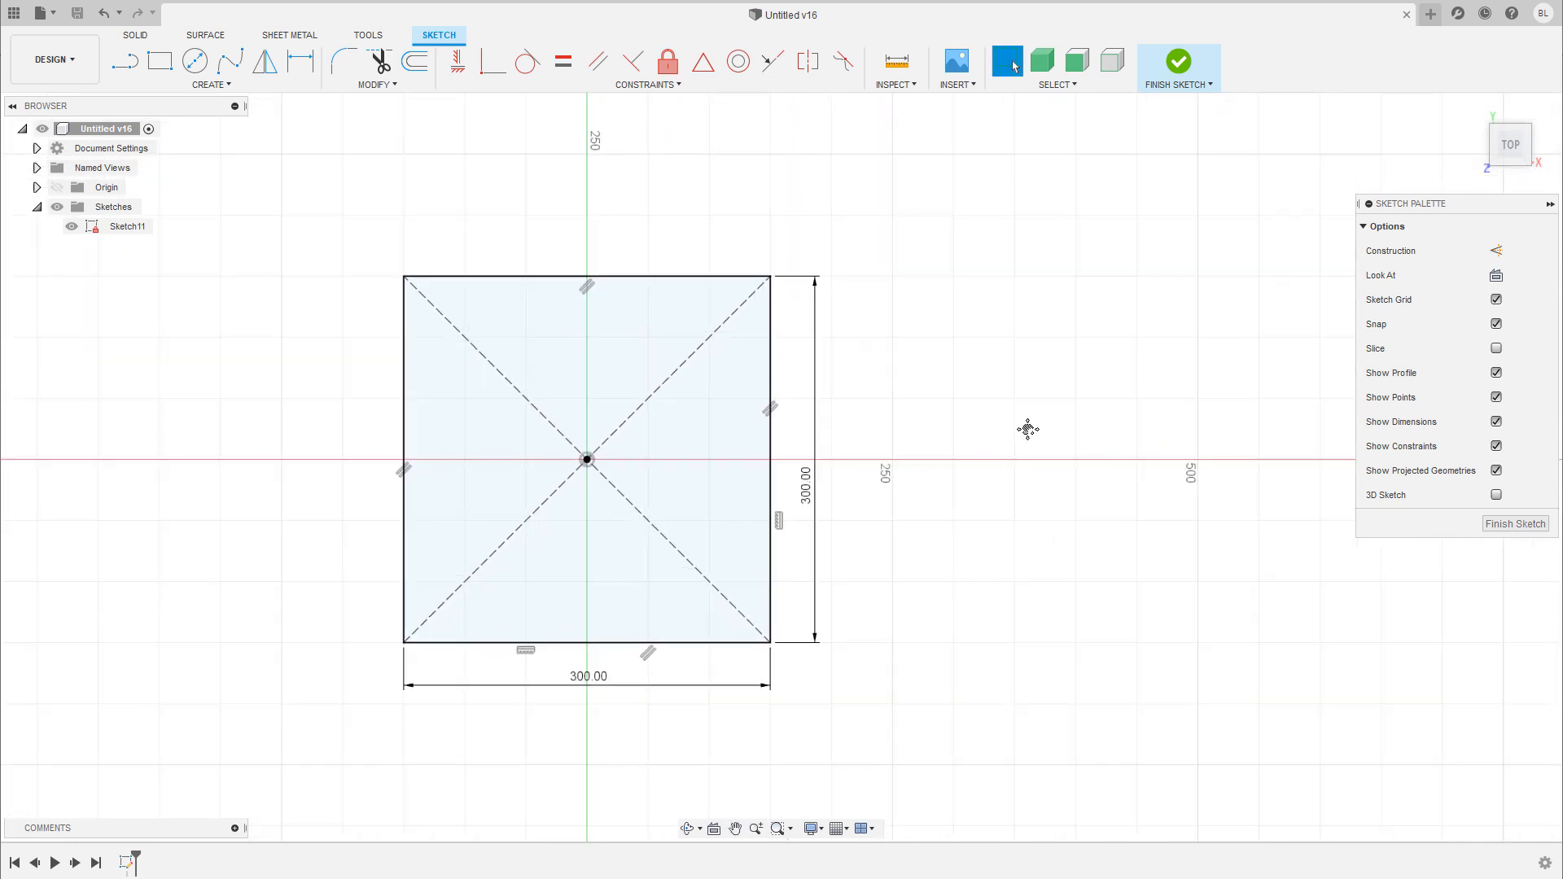
scroll(1034, 431, "down", 2)
left_click_drag(995, 227, 391, 726)
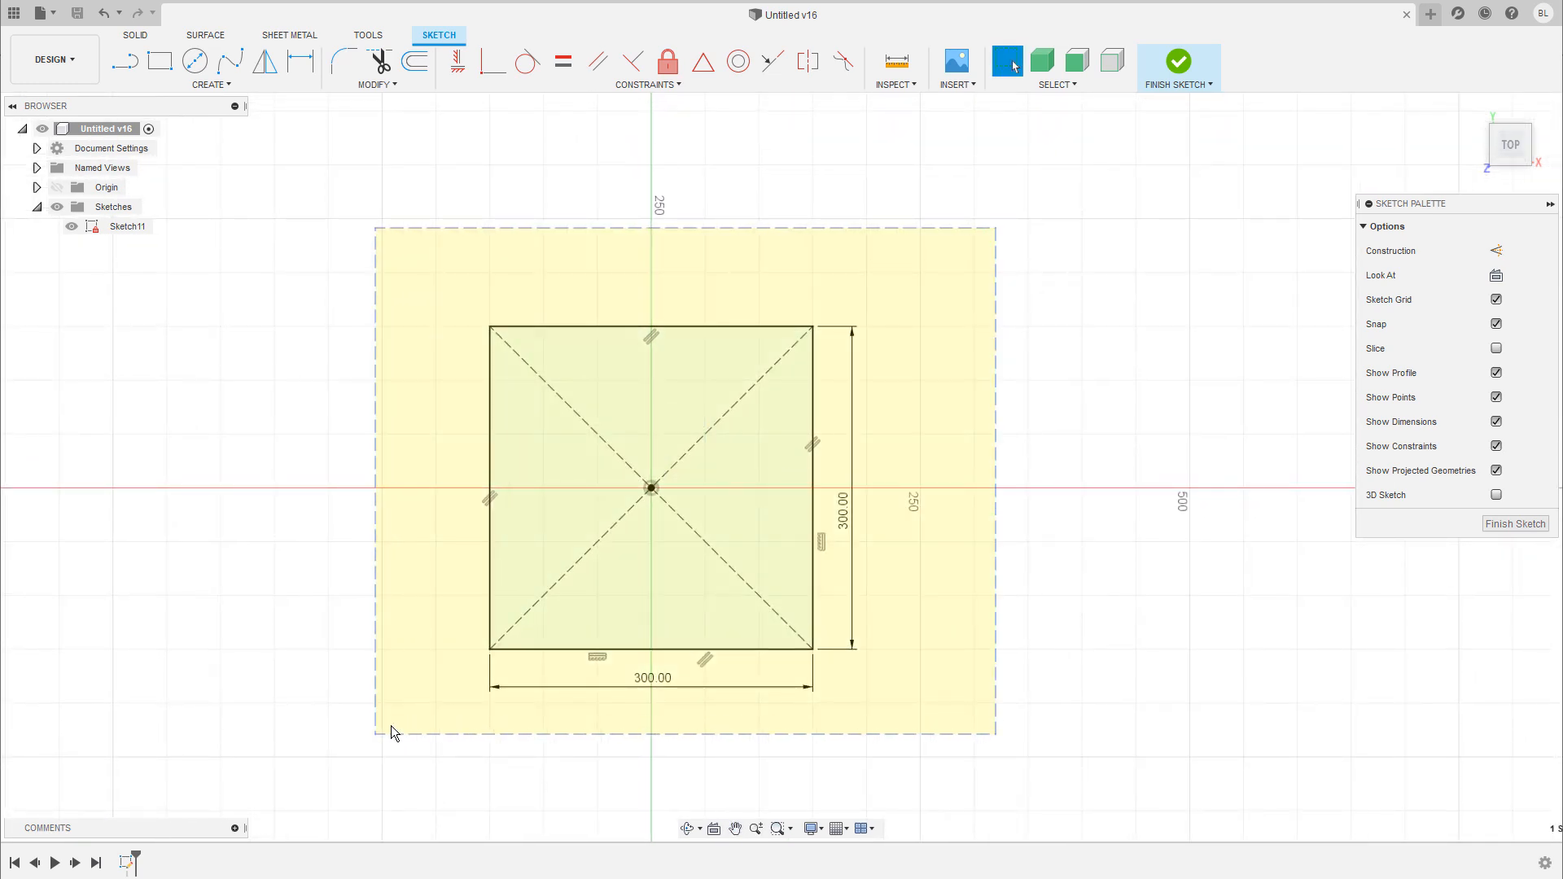
key("Delete")
- Sketch a center-diameter circle about 198 mm in diameter, above and to the right of the origin
key("c")
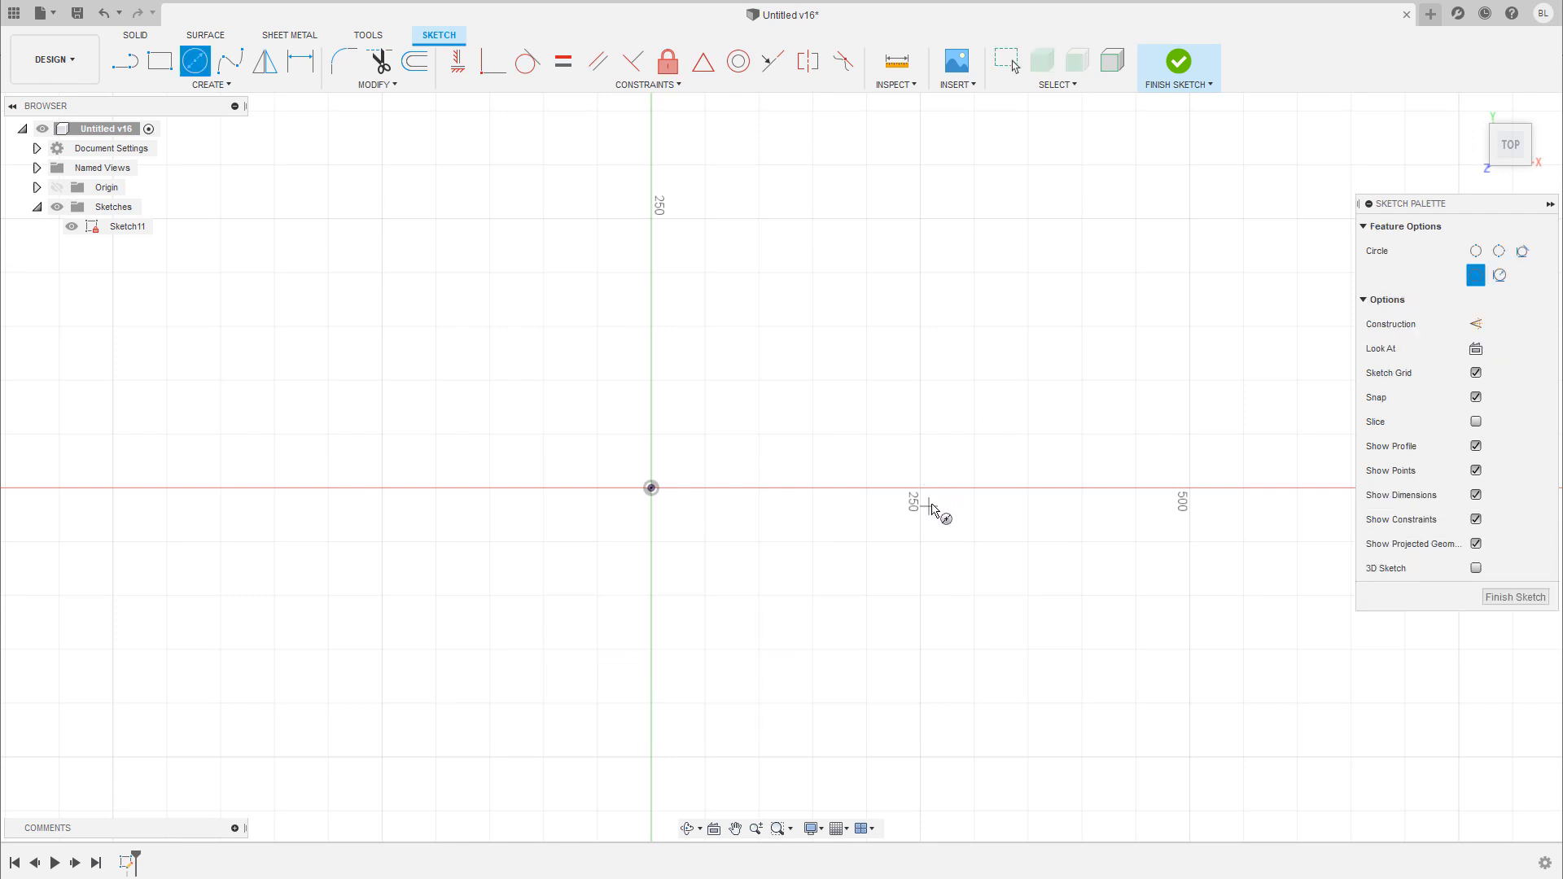
scroll(934, 380, "down", 1)
middle_click_drag(945, 377, 899, 497)
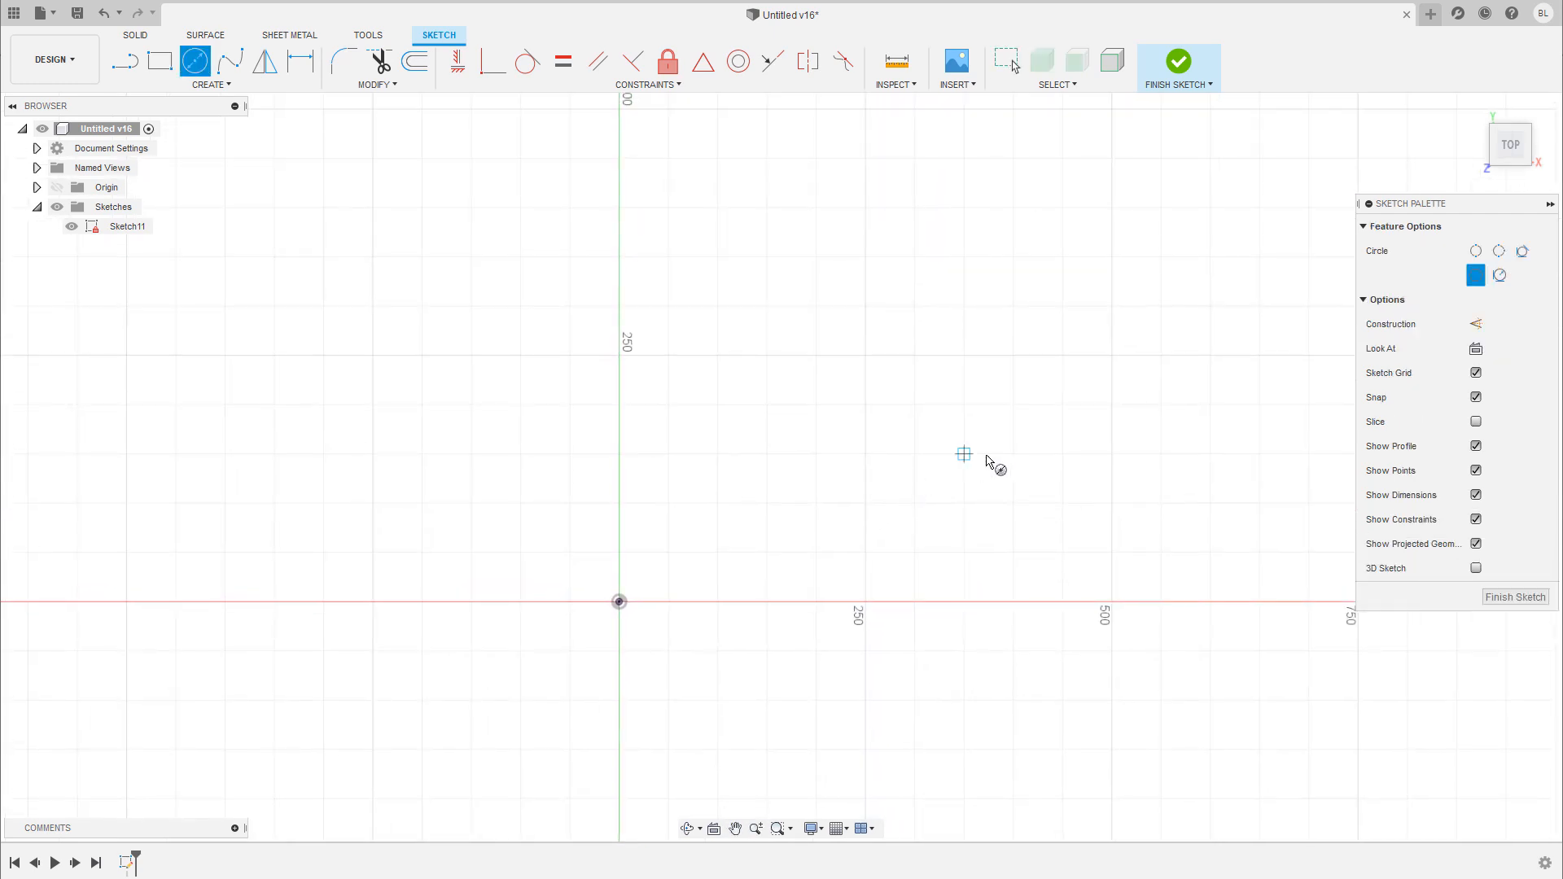
left_click(919, 414)
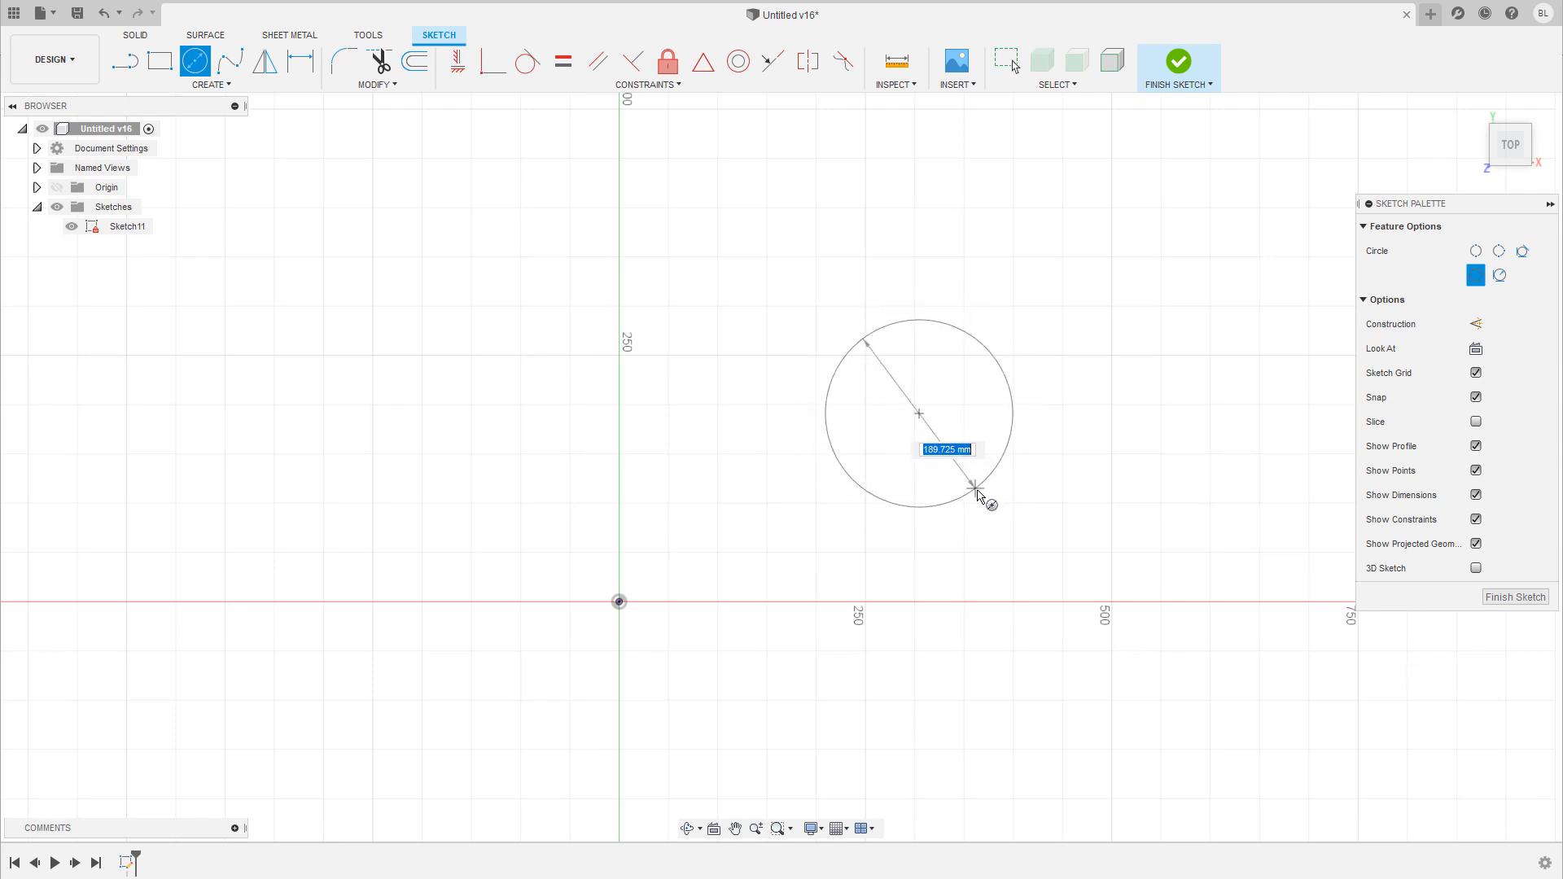
left_click(979, 496)
scroll(873, 525, "up", 2)
scroll(873, 525, "down", 2)
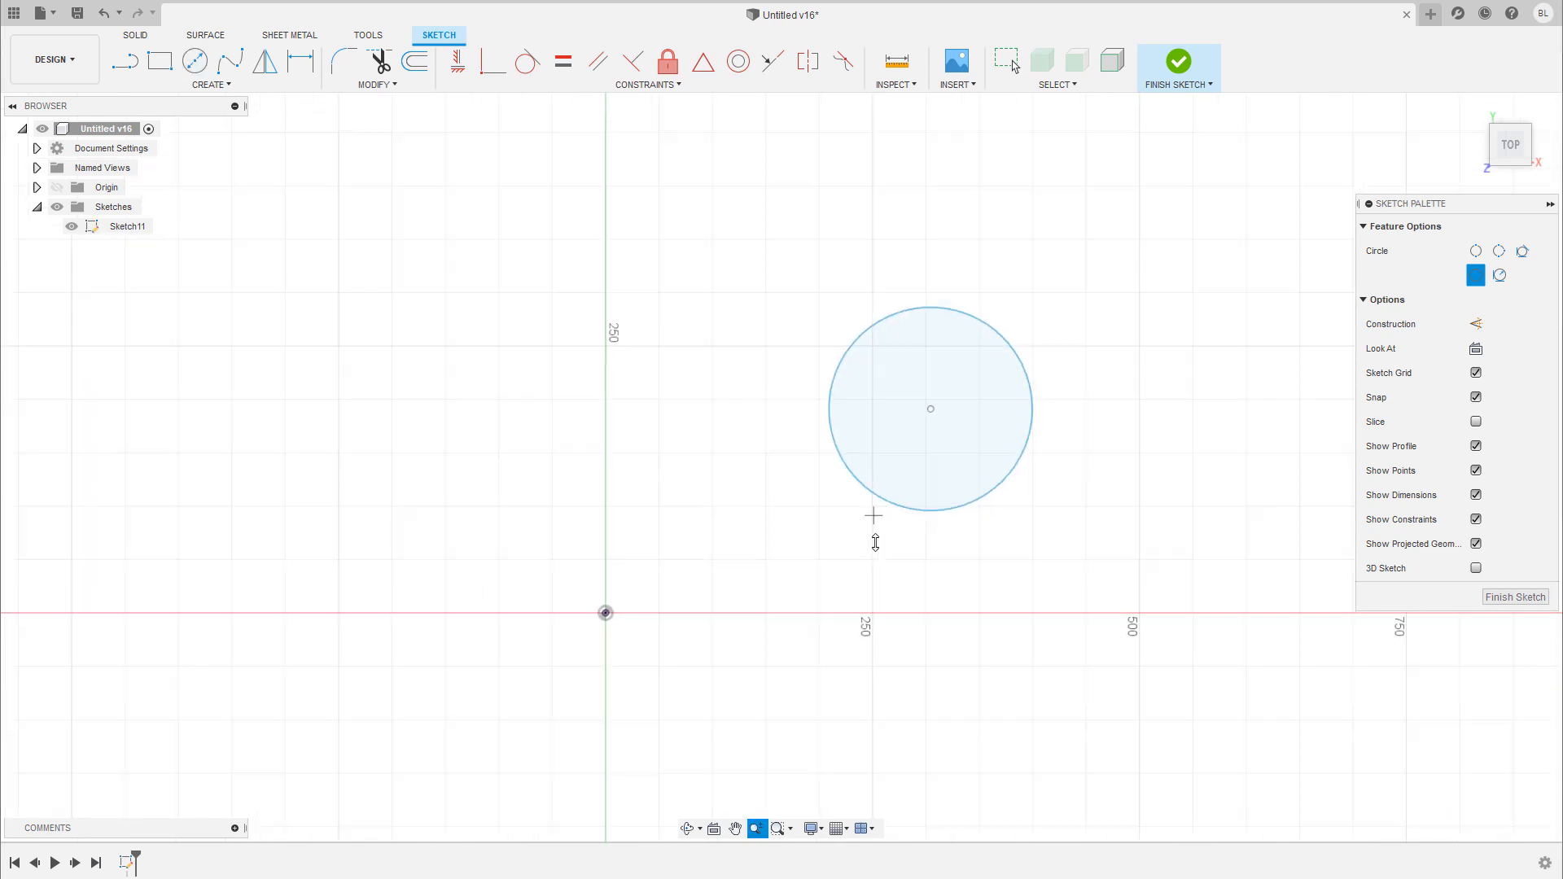
key("Escape")
- Dimension the circle's diameter and set it to 200 mm
key("d")
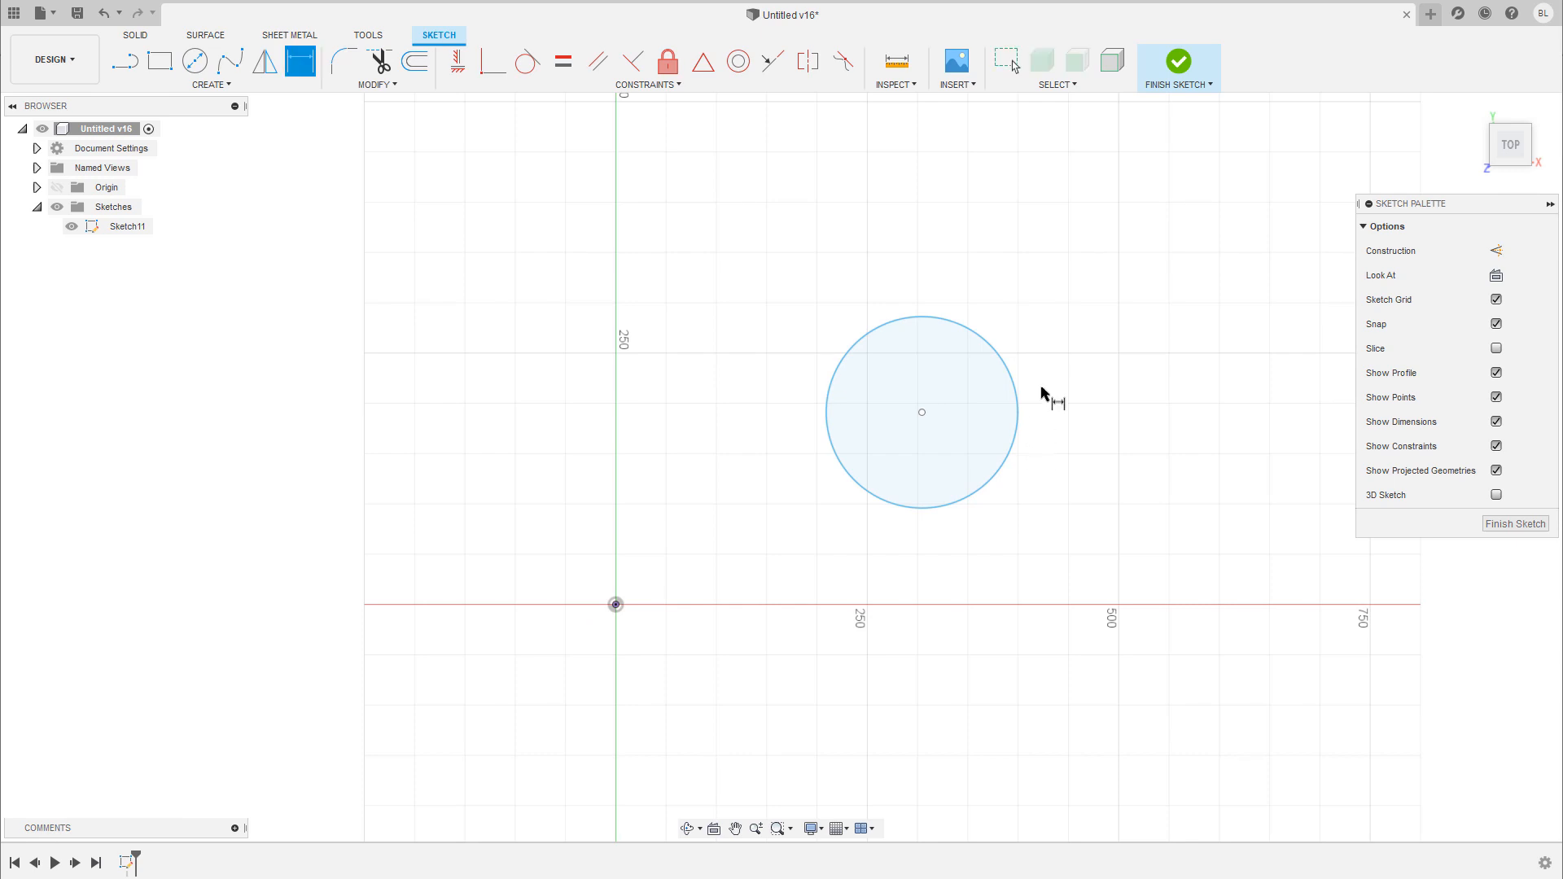
left_click(999, 361)
left_click(1088, 309)
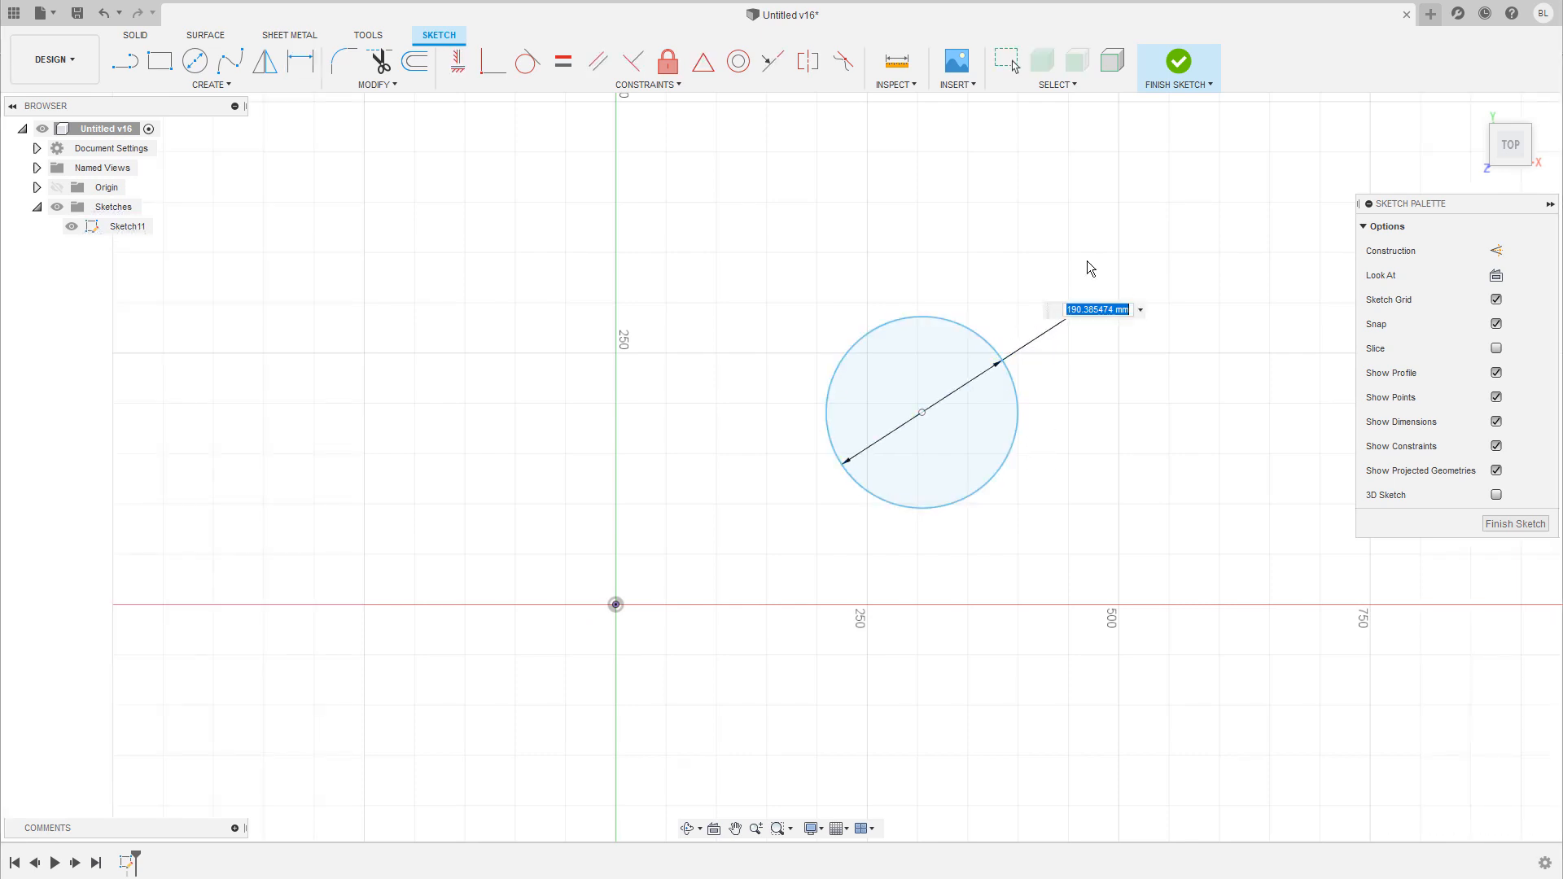
type("200")
key("Return")
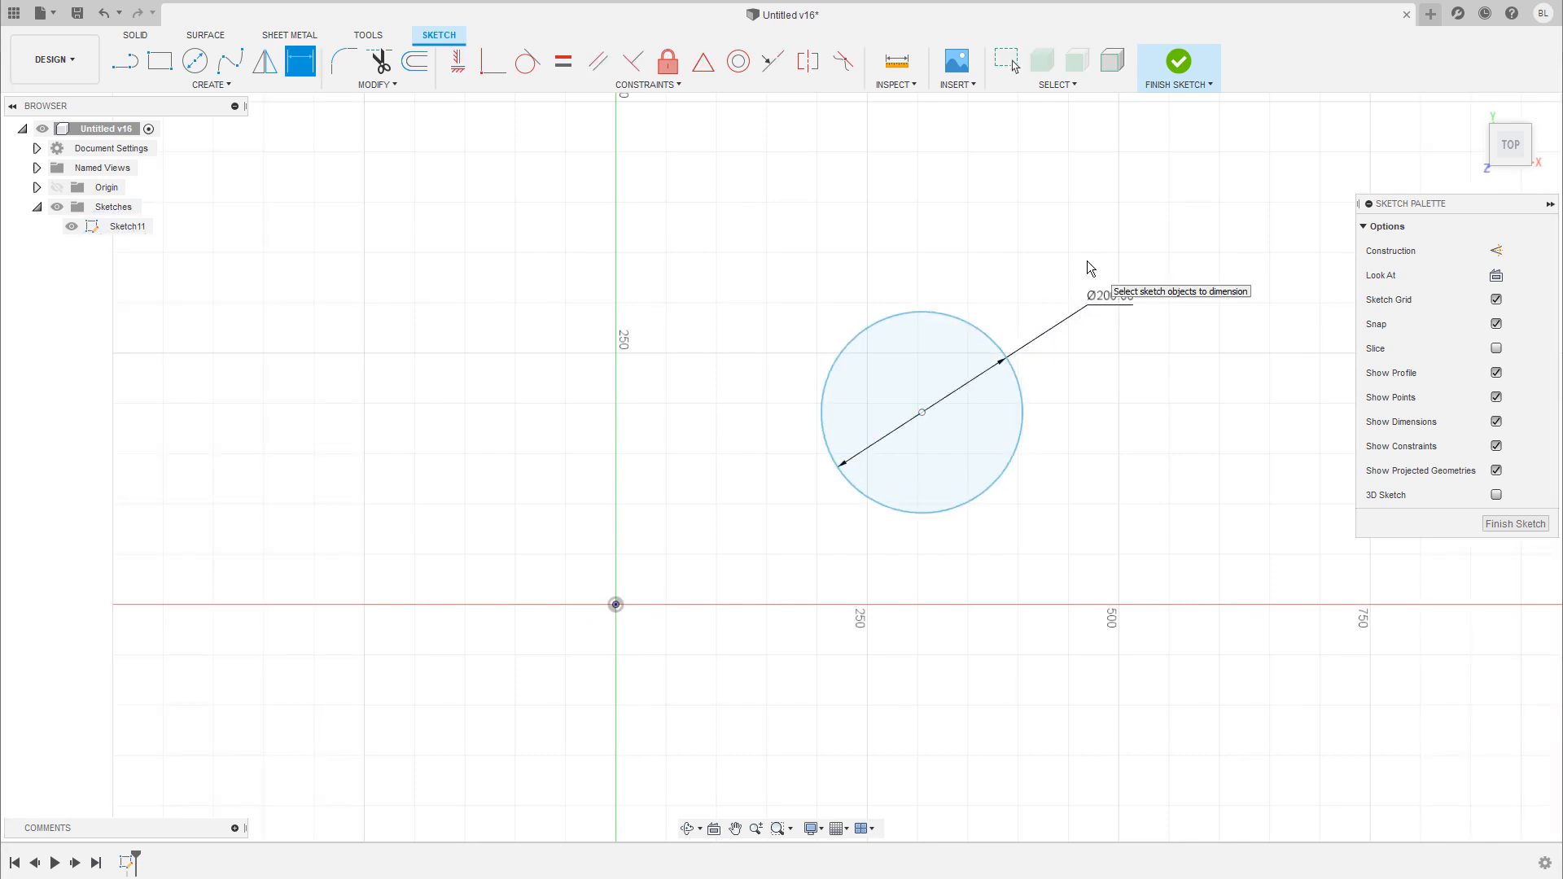
scroll(912, 456, "down", 1)
key("Escape")
scroll(838, 495, "up", 1)
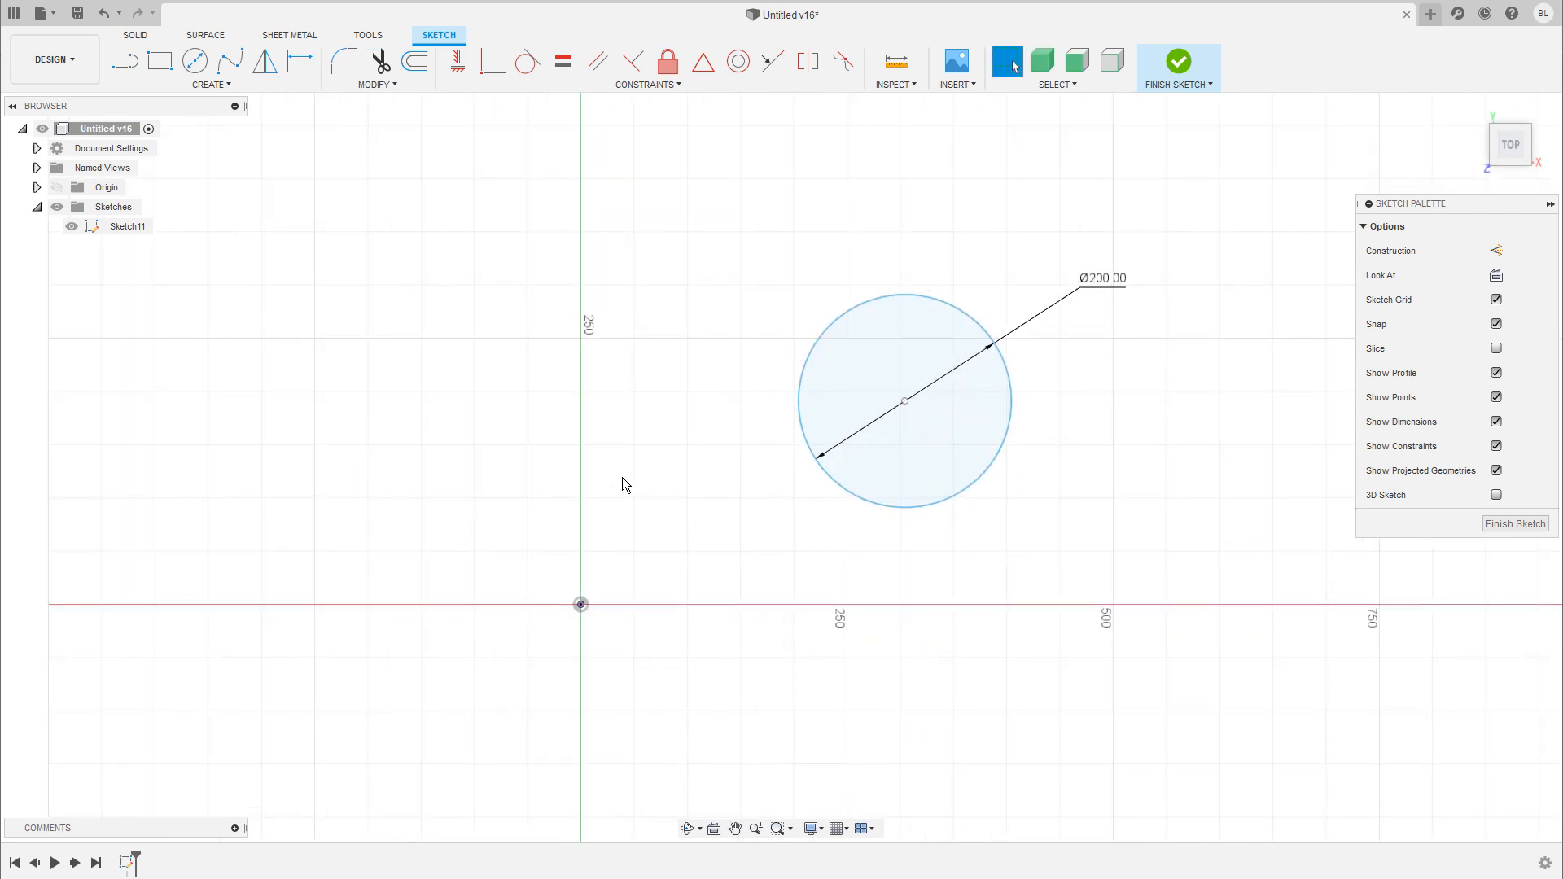
- Dimension the horizontal distance from the origin to the circle's center above the circle and set it to 300 mm
key("d")
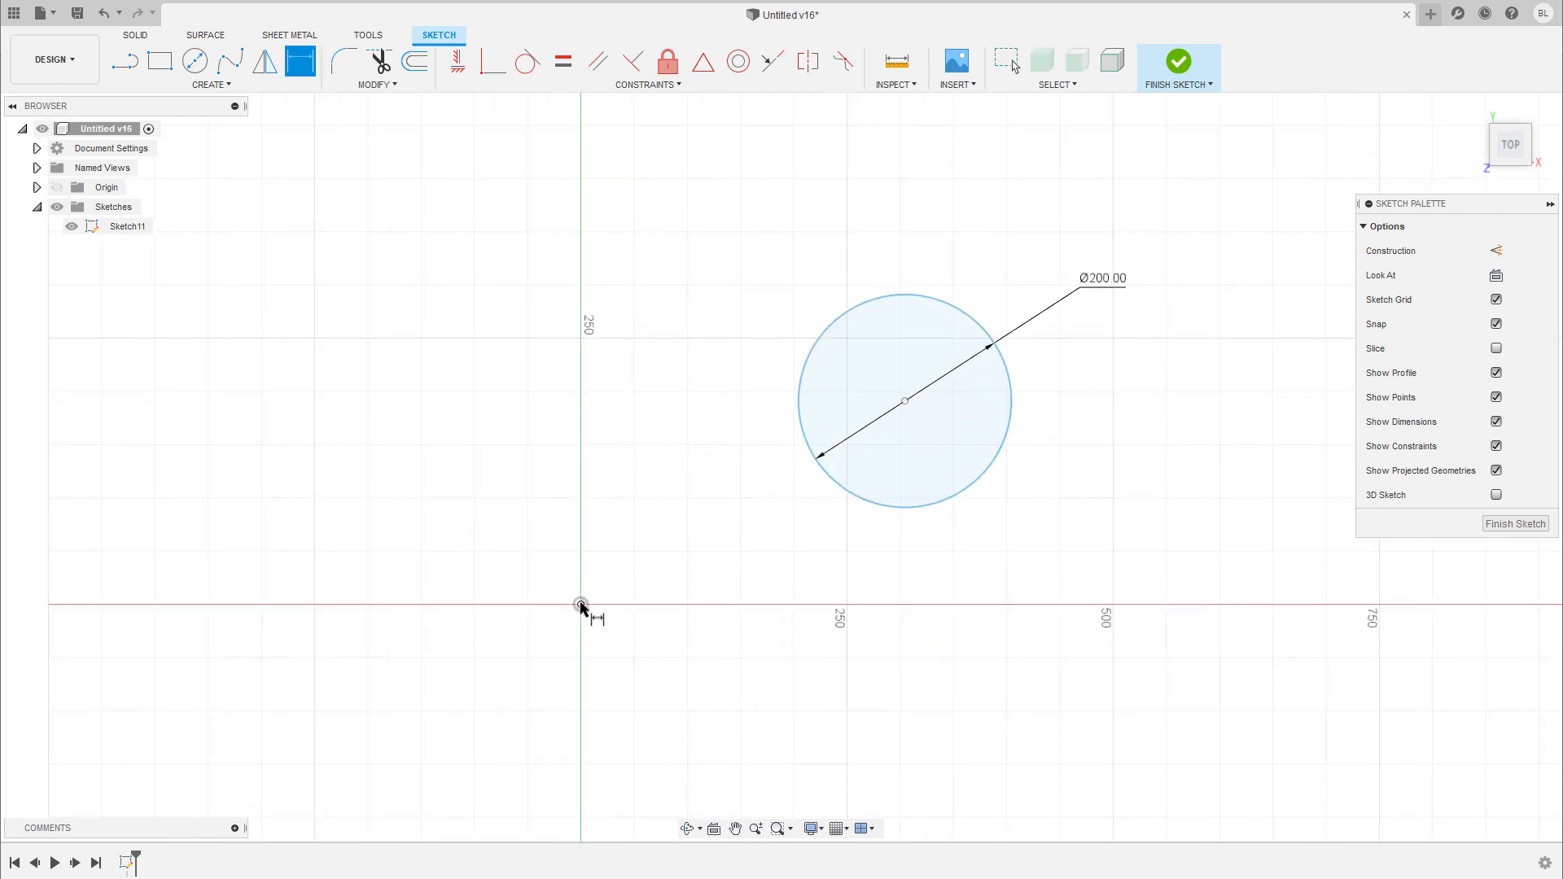
left_click(580, 604)
left_click(905, 400)
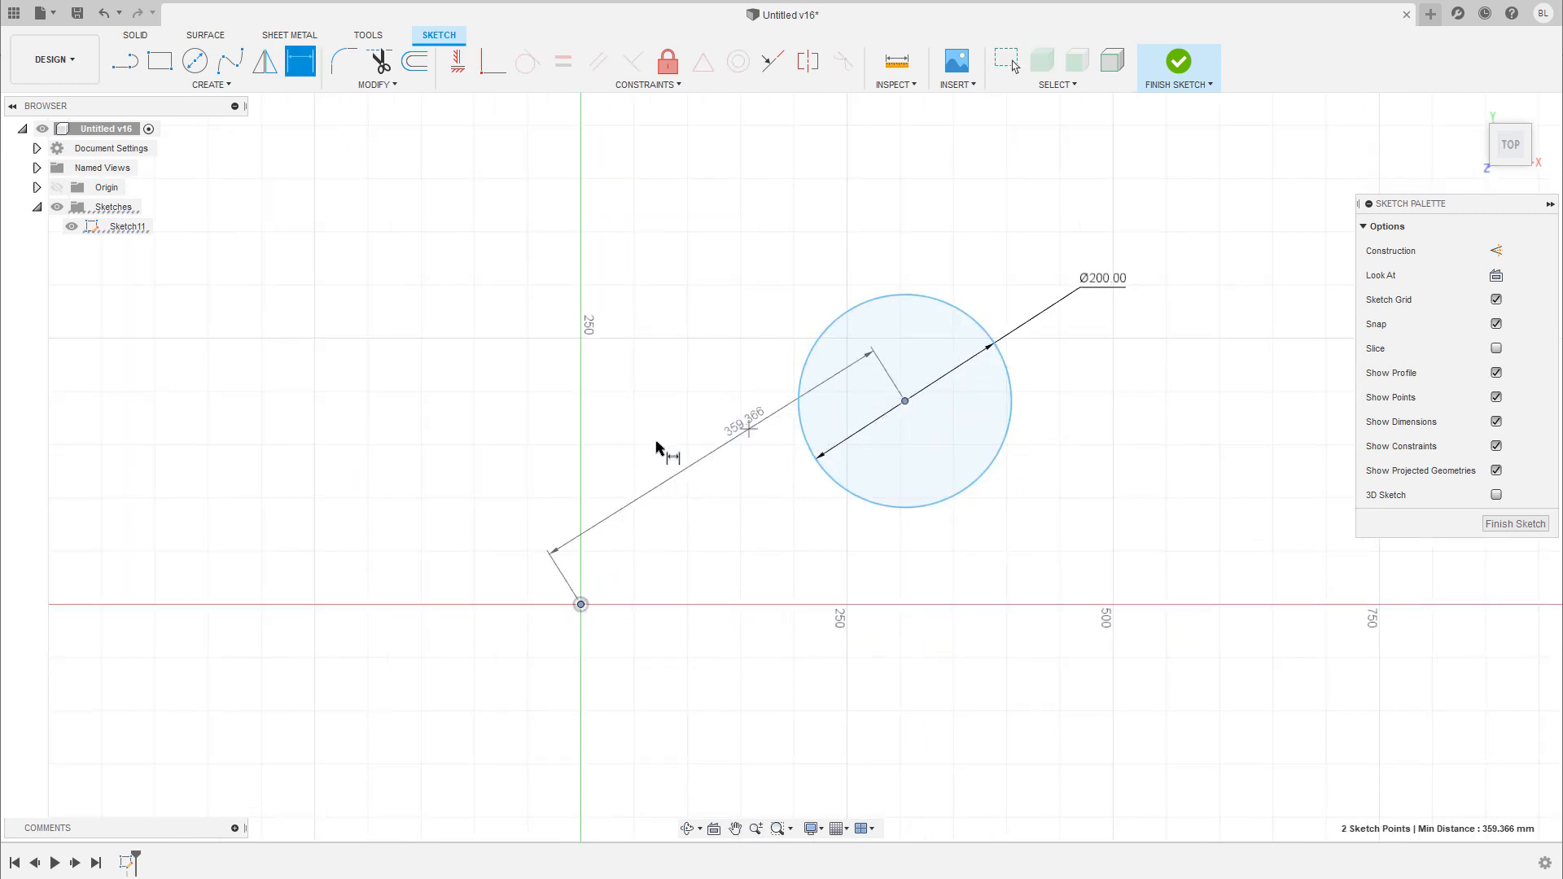
left_click(748, 259)
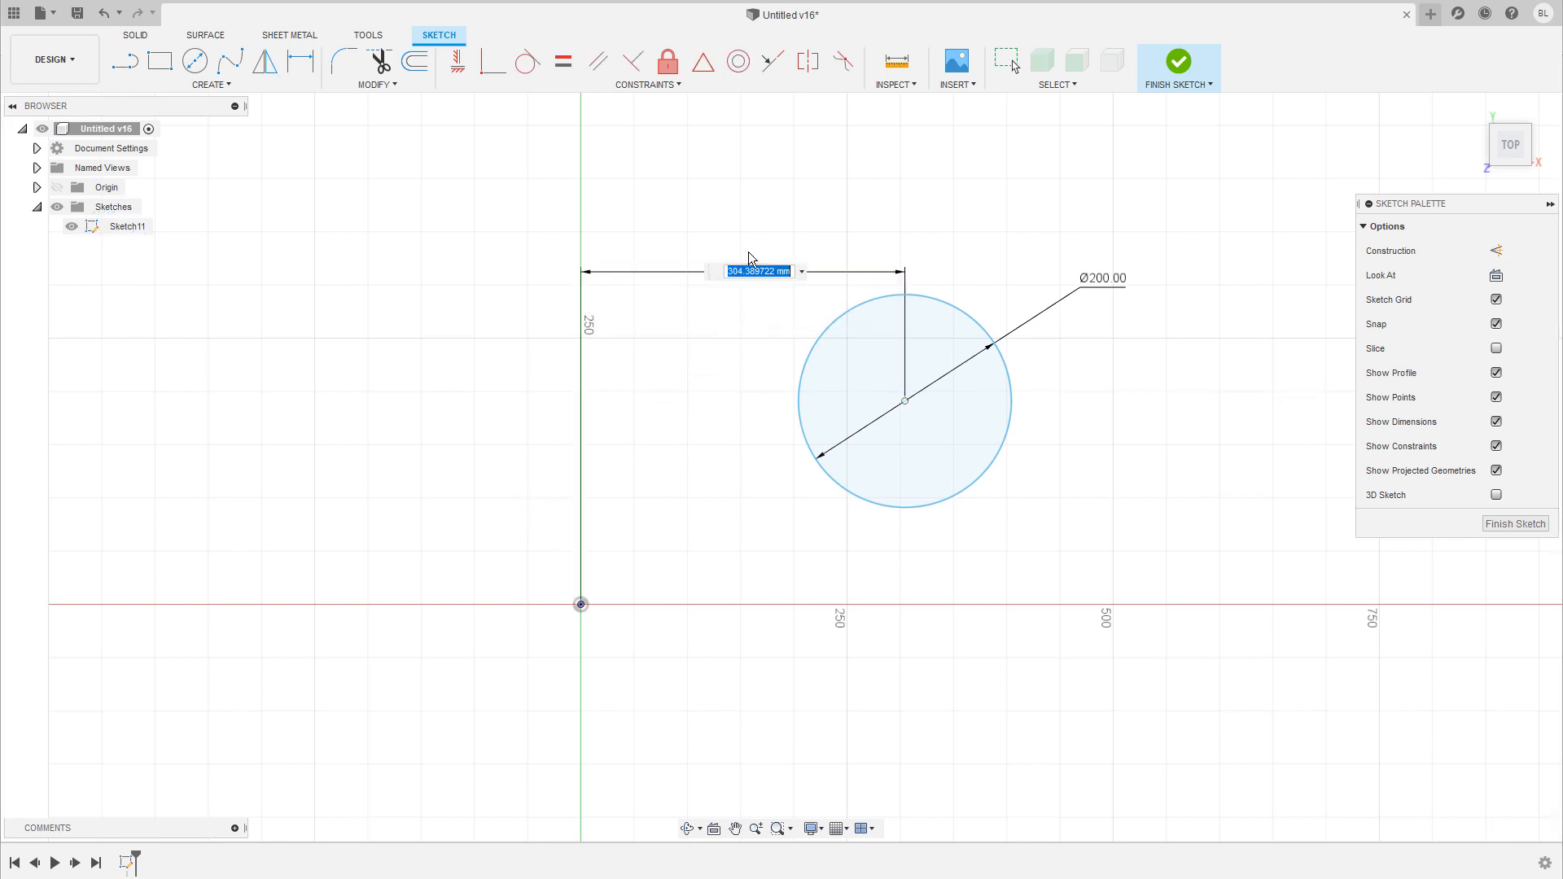
type("300")
key("Return")
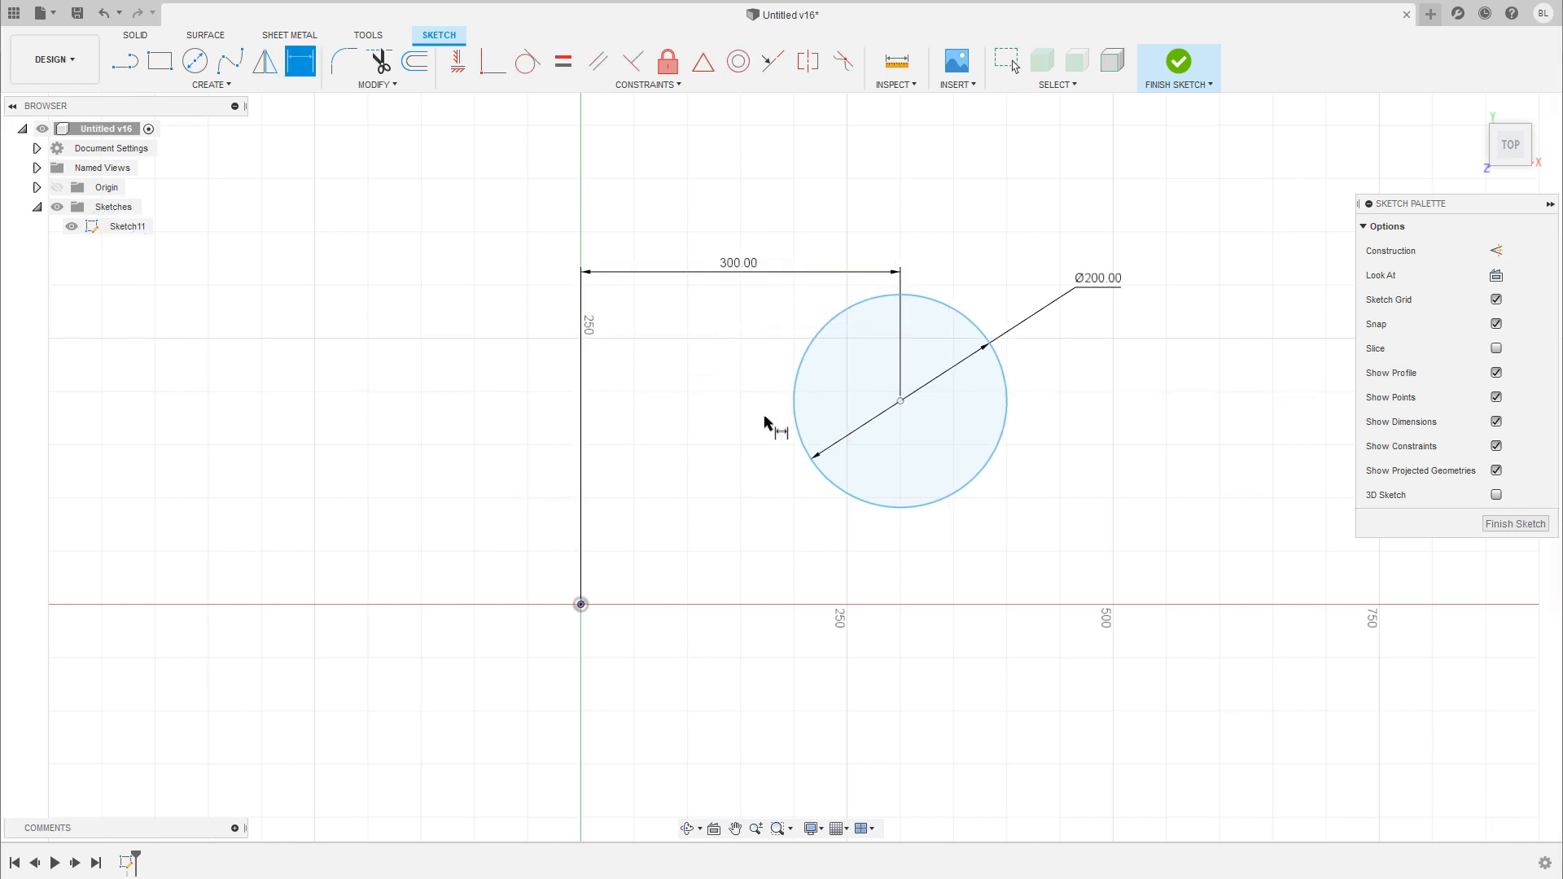
- Dimension the vertical distance from the origin to the circle's center beside the circle and set it to 200 mm
left_click(901, 402)
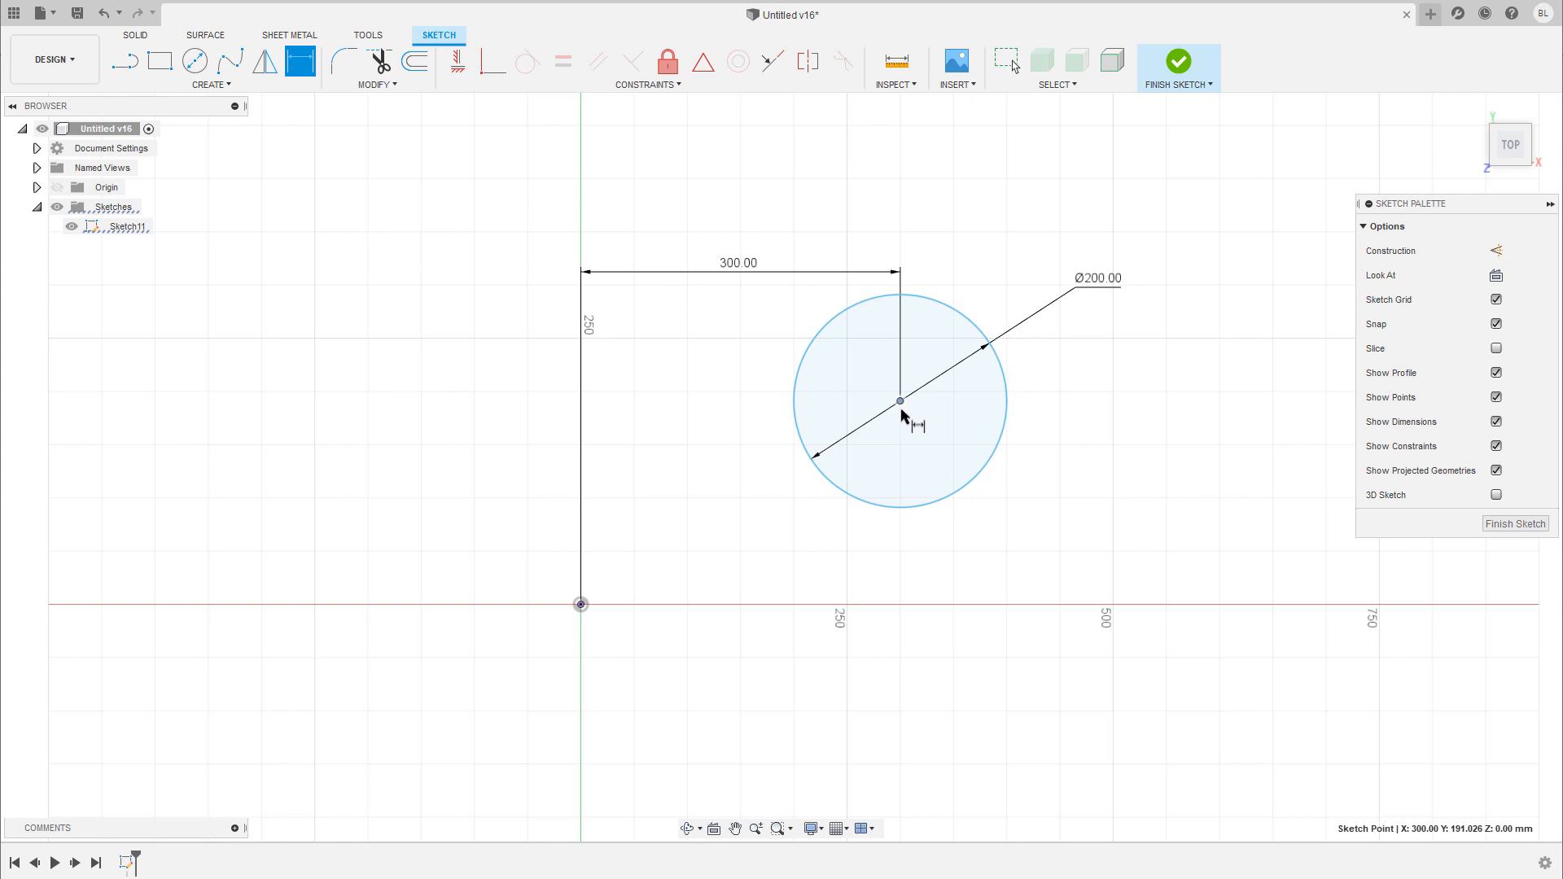
left_click(582, 605)
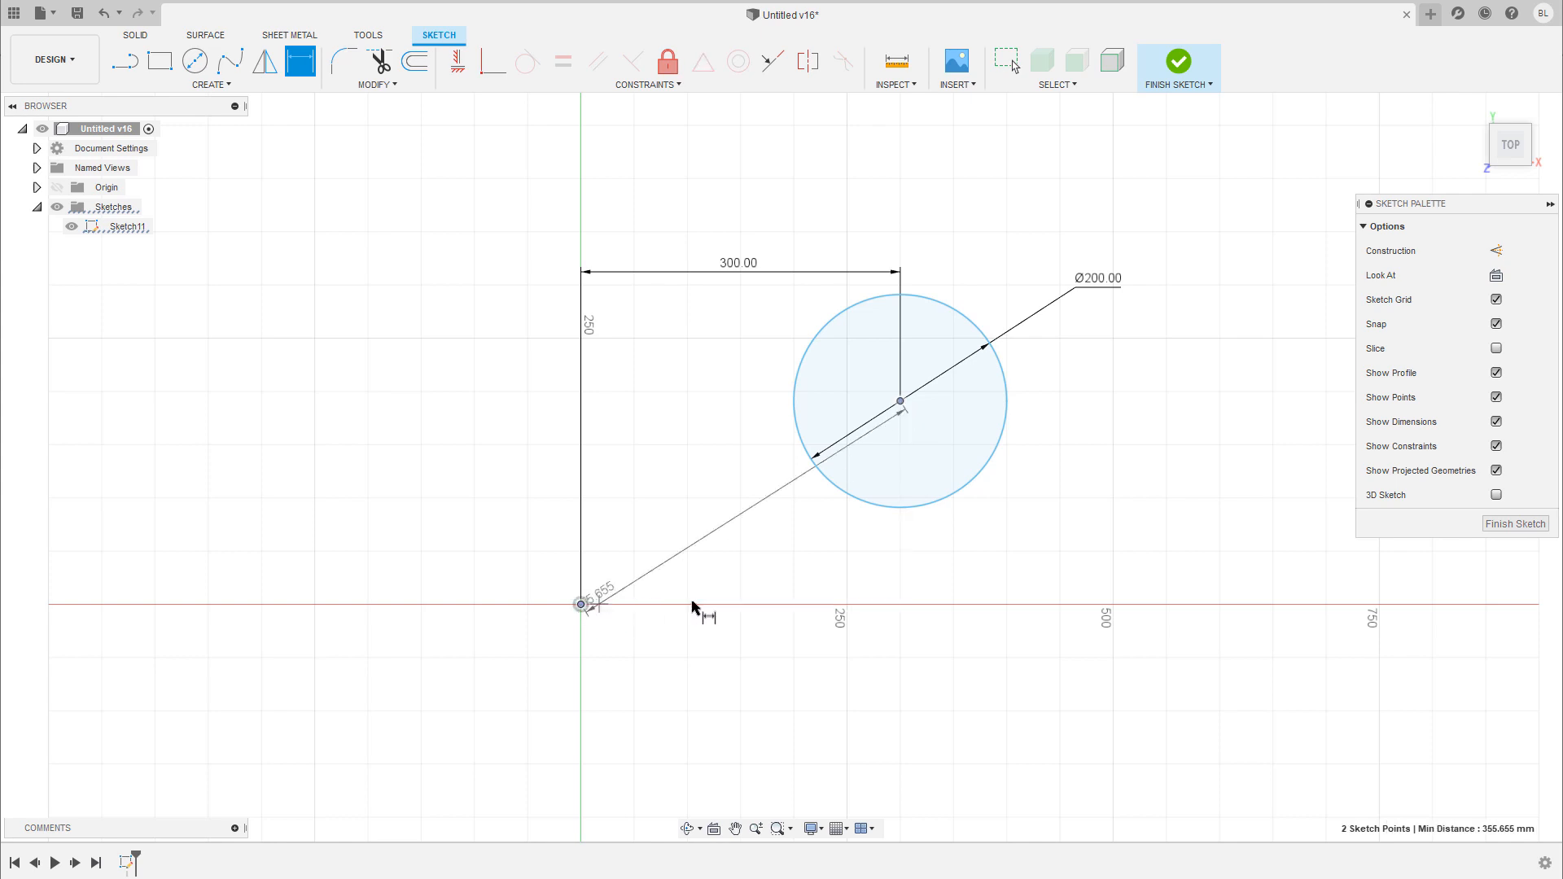
left_click(1051, 509)
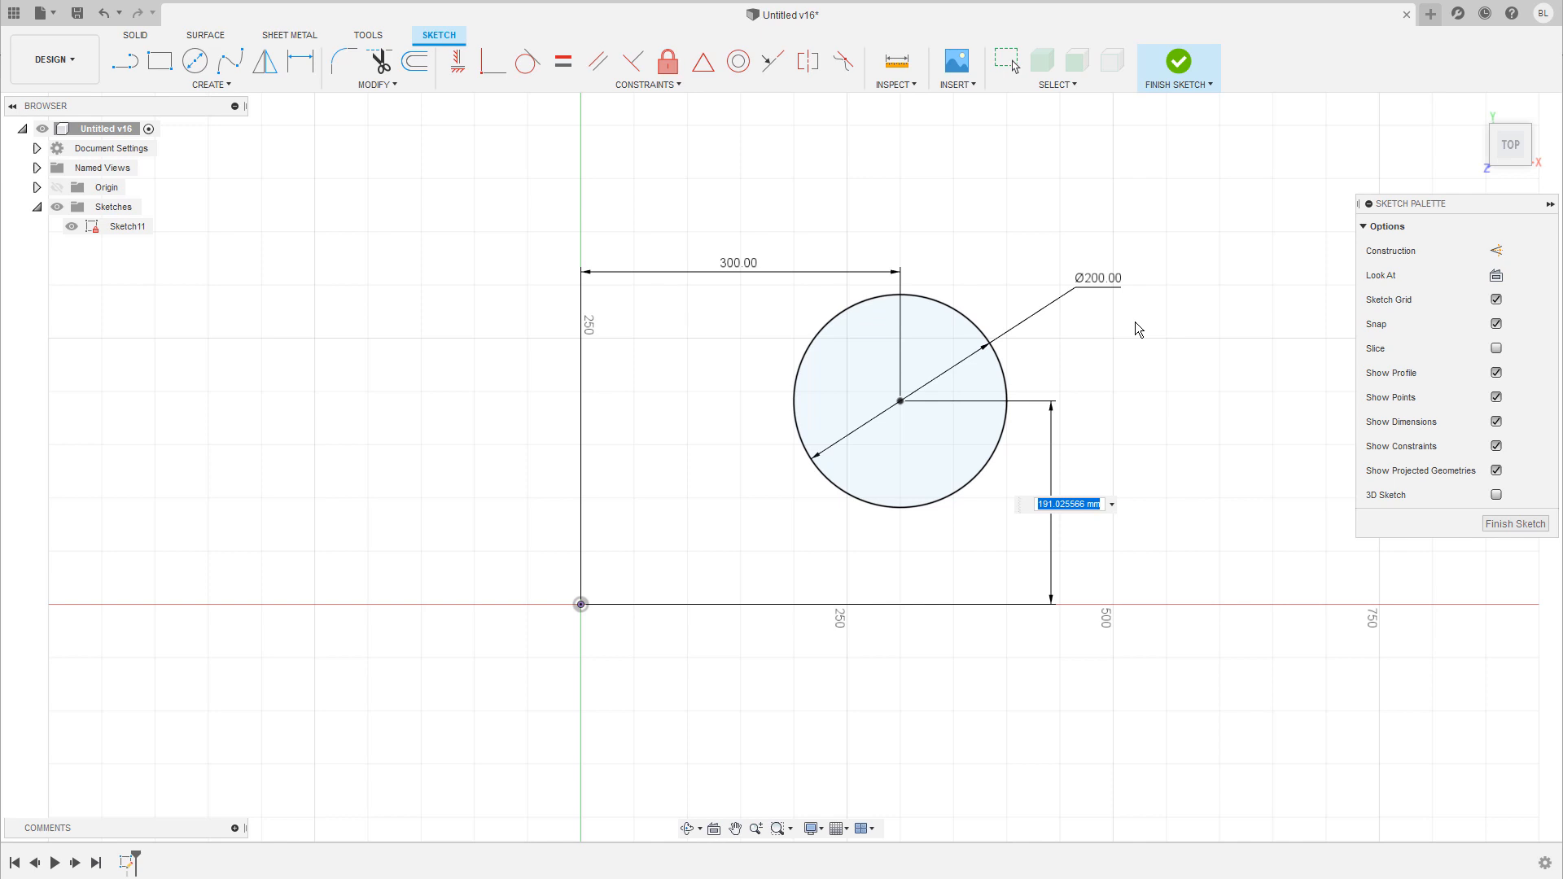
type("200")
key("Return")
key("Escape")
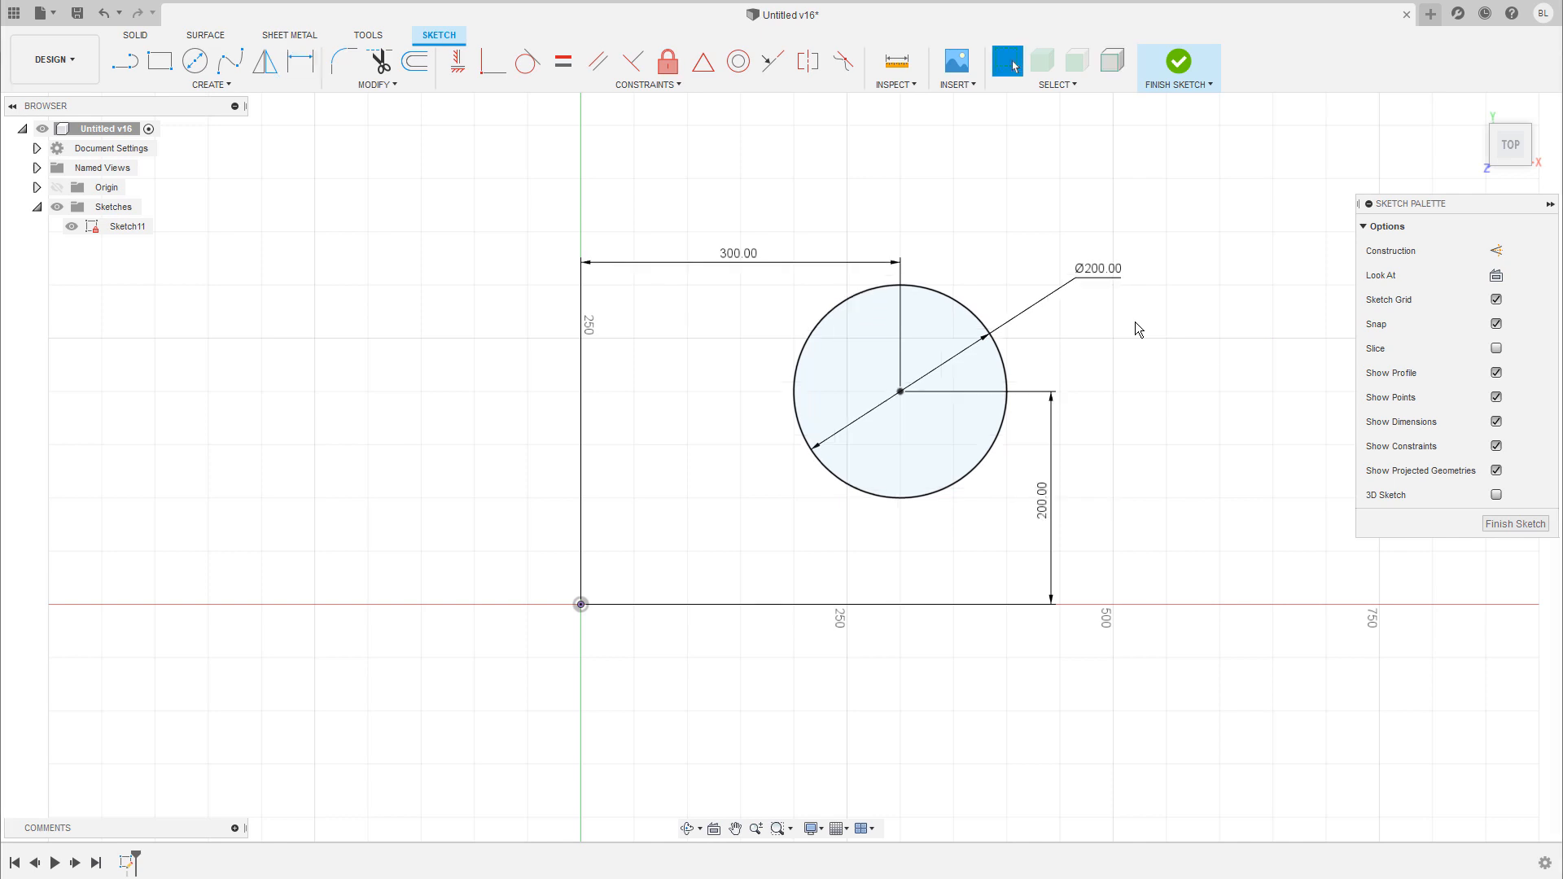
scroll(949, 432, "down", 3)
mouse_move(1032, 401)
middle_mouse_down()
mouse_move(958, 460)
mouse_move(961, 428)
middle_mouse_up()
scroll(922, 457, "up", 3)
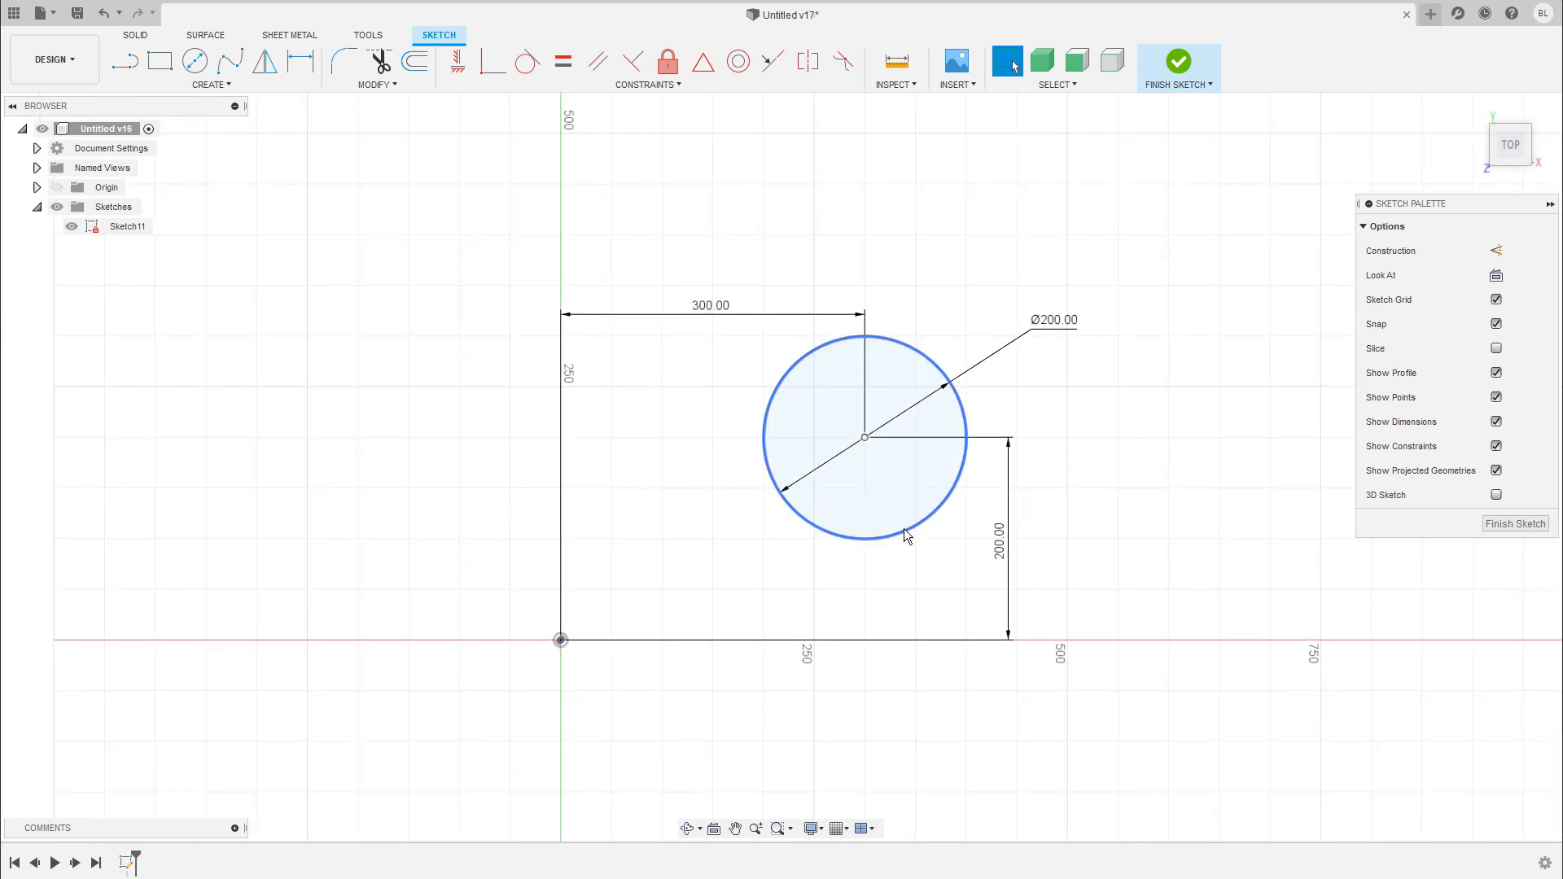
- Use Move/Copy to place a copy of the circle about 500 mm away along the positive X direction
left_click(905, 534)
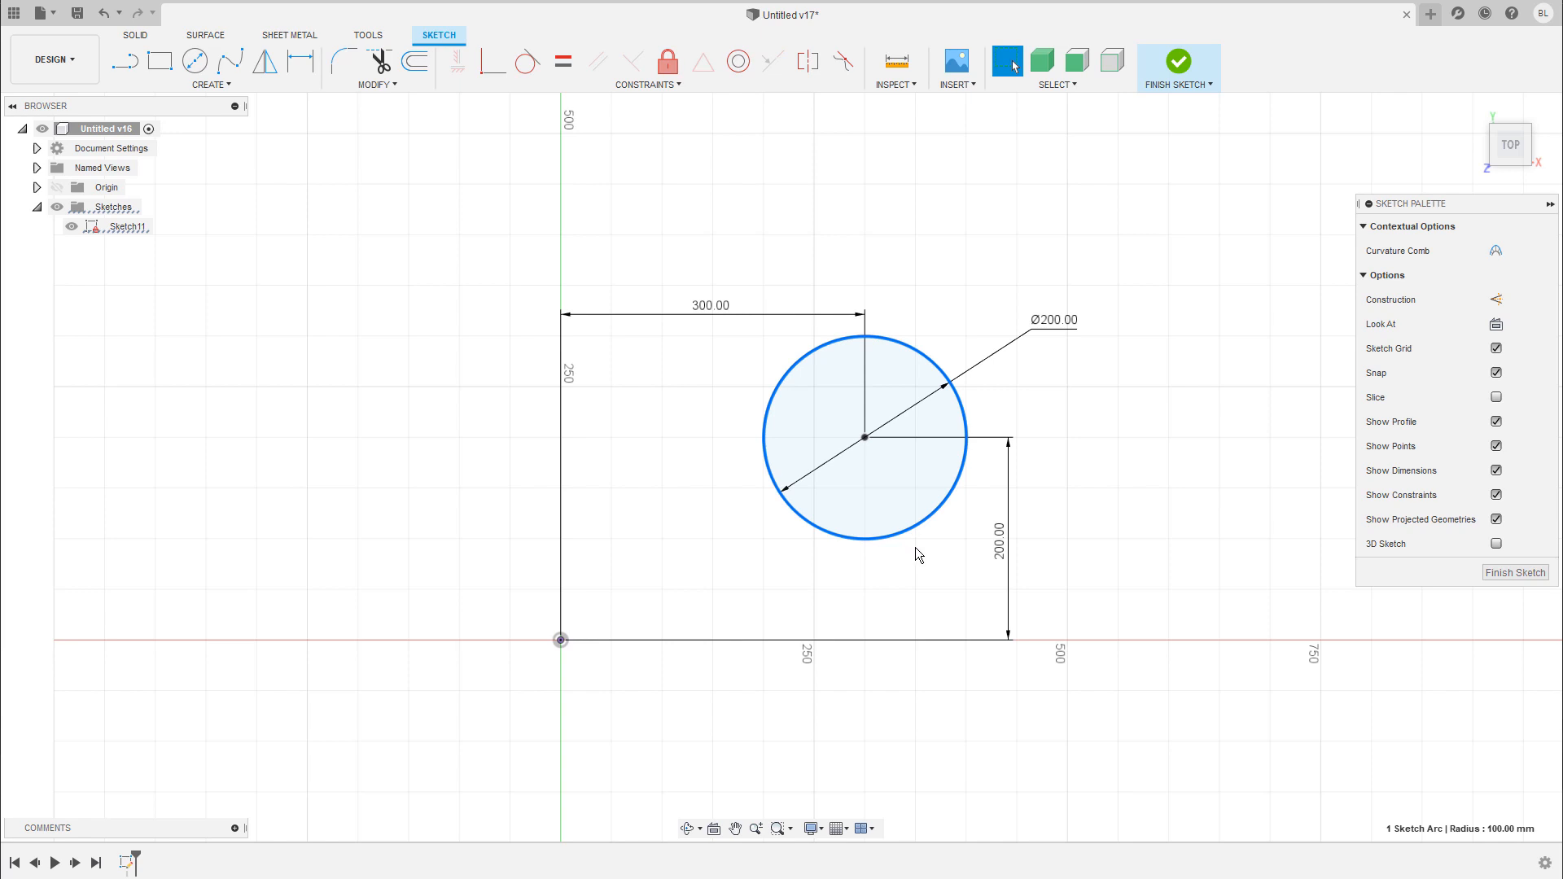
key("m")
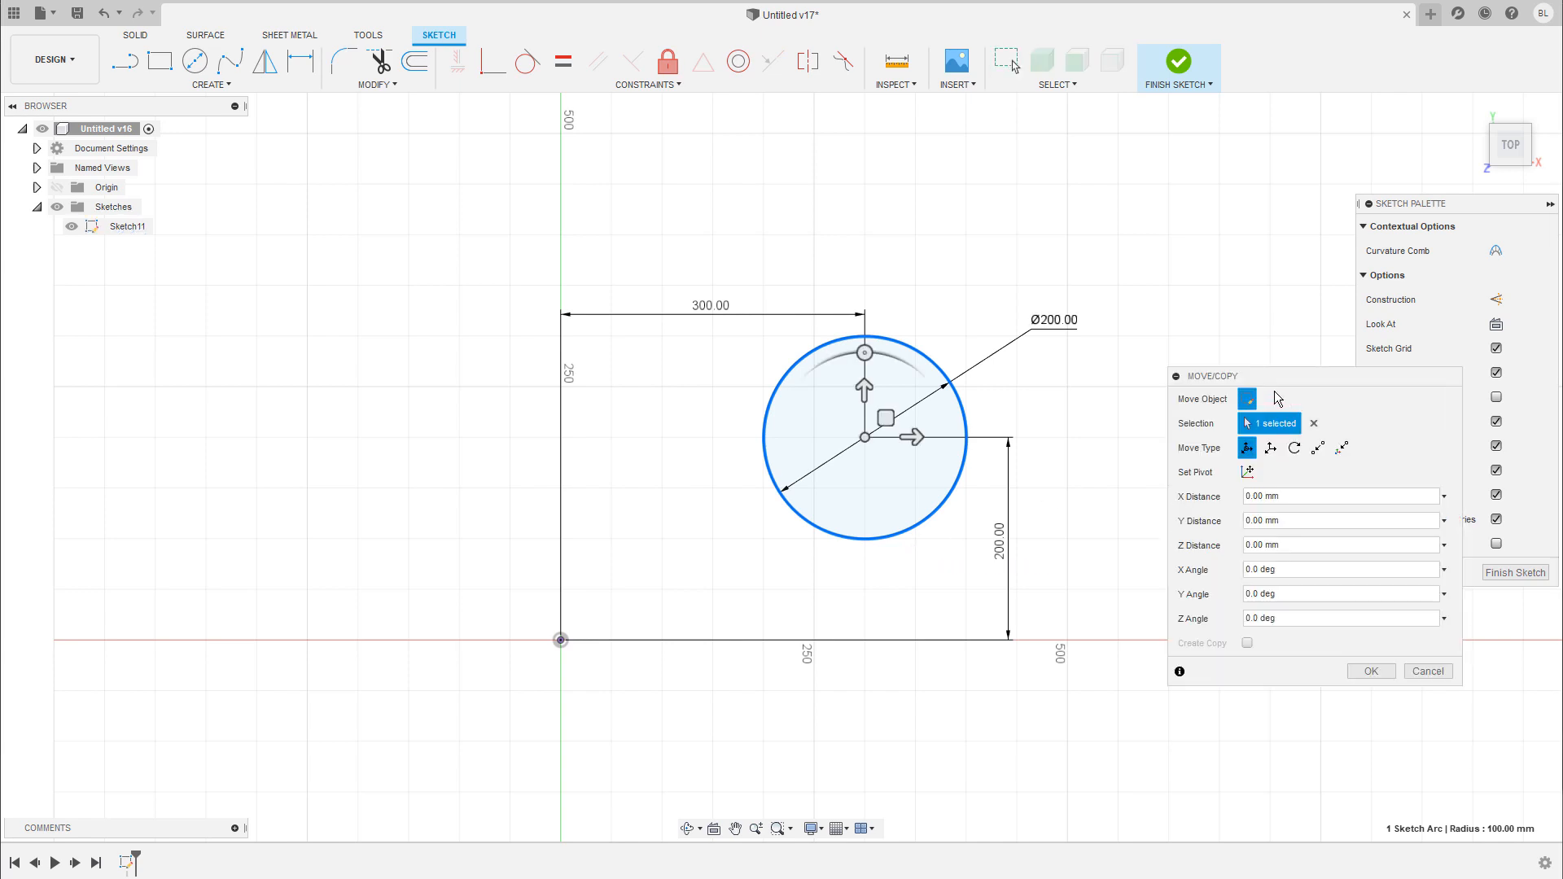
mouse_move(1224, 383)
left_mouse_down()
mouse_move(1256, 374)
mouse_move(1237, 403)
left_mouse_up()
scroll(1030, 429, "down", 2)
middle_click_drag(1105, 444, 764, 489)
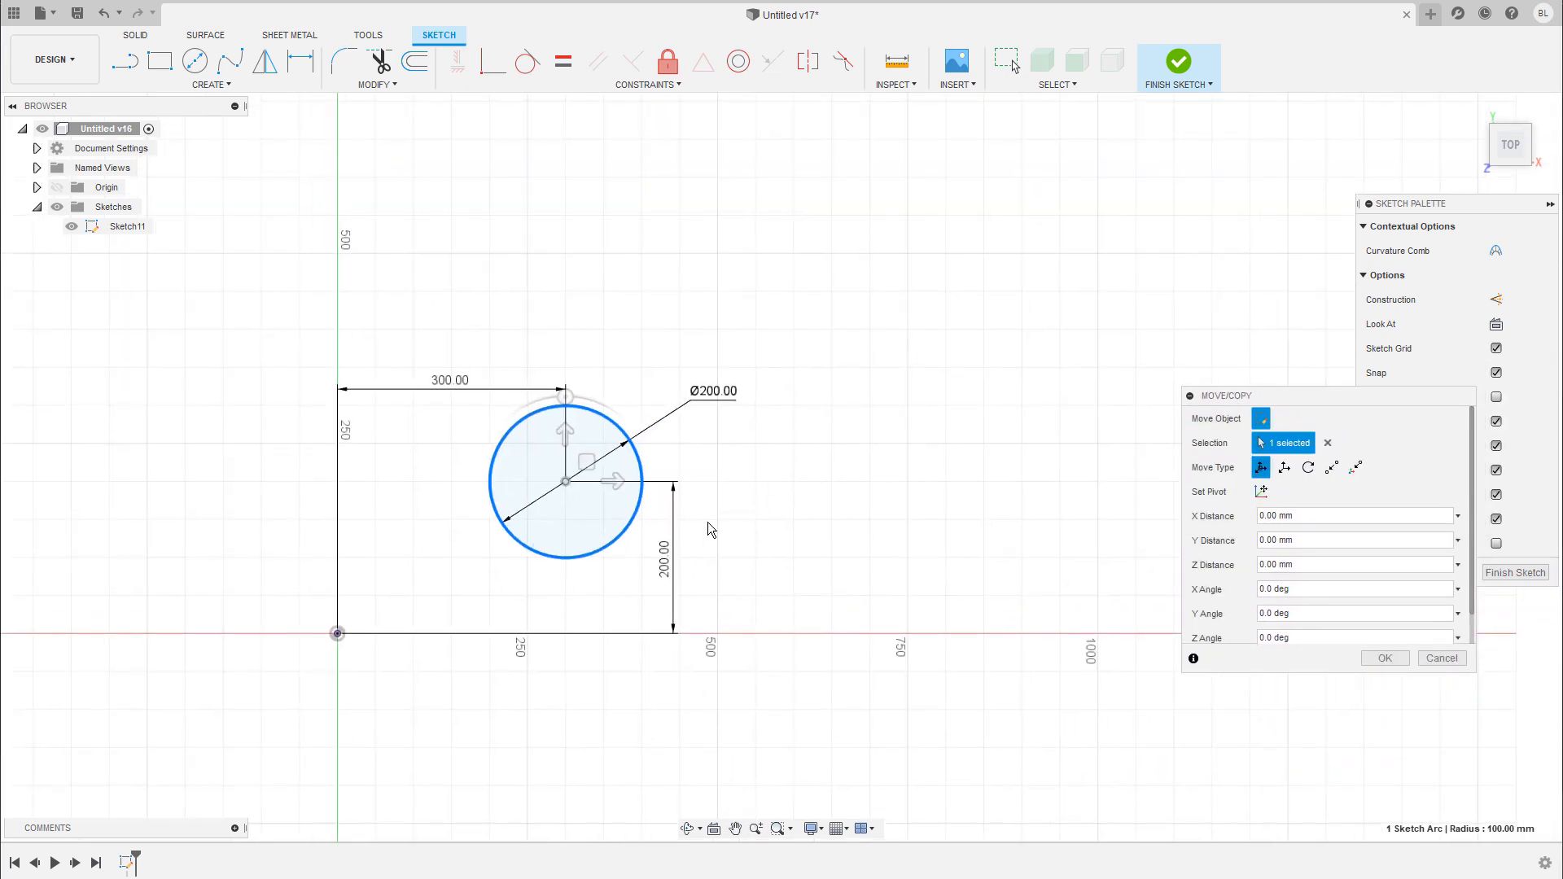
left_click_drag(614, 481, 1001, 501)
left_click(1385, 658)
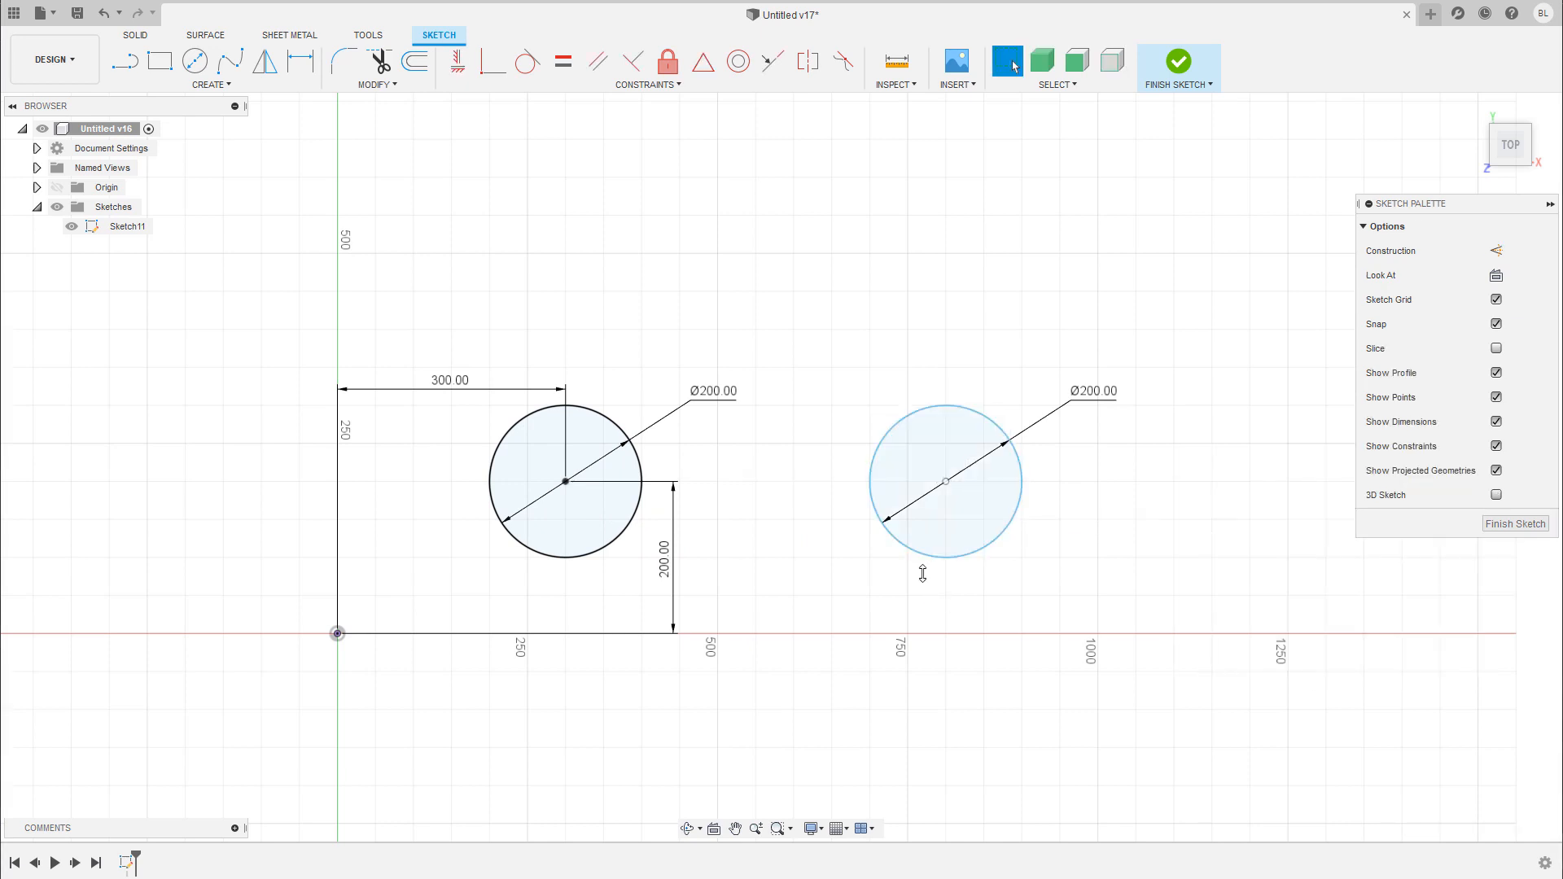
- Delete the diameter dimension of the copied circle
scroll(956, 420, "up", 2)
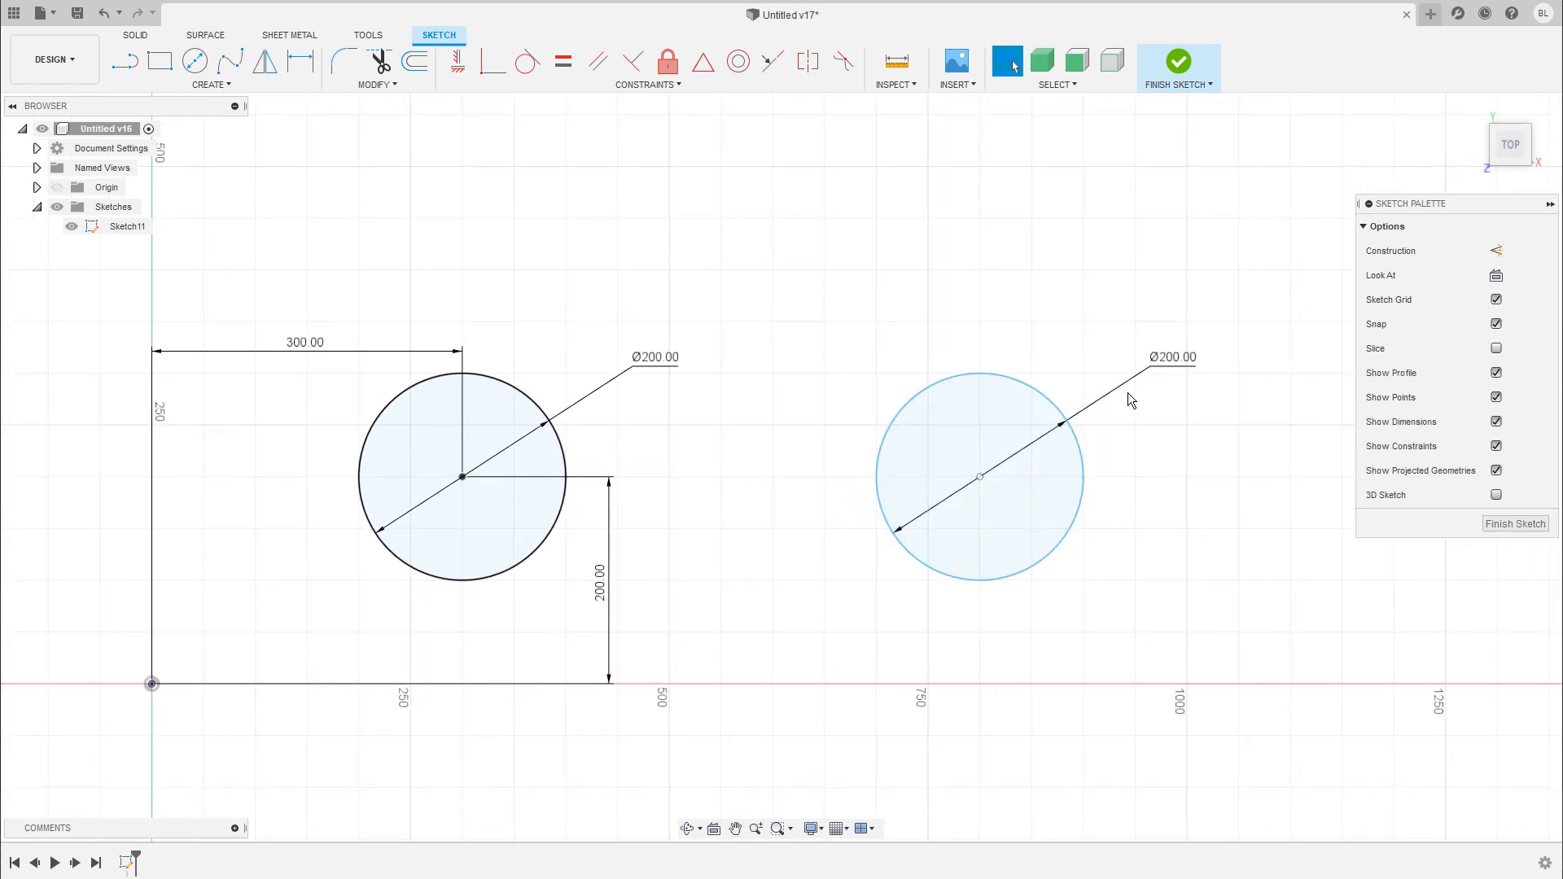
left_click(1173, 367)
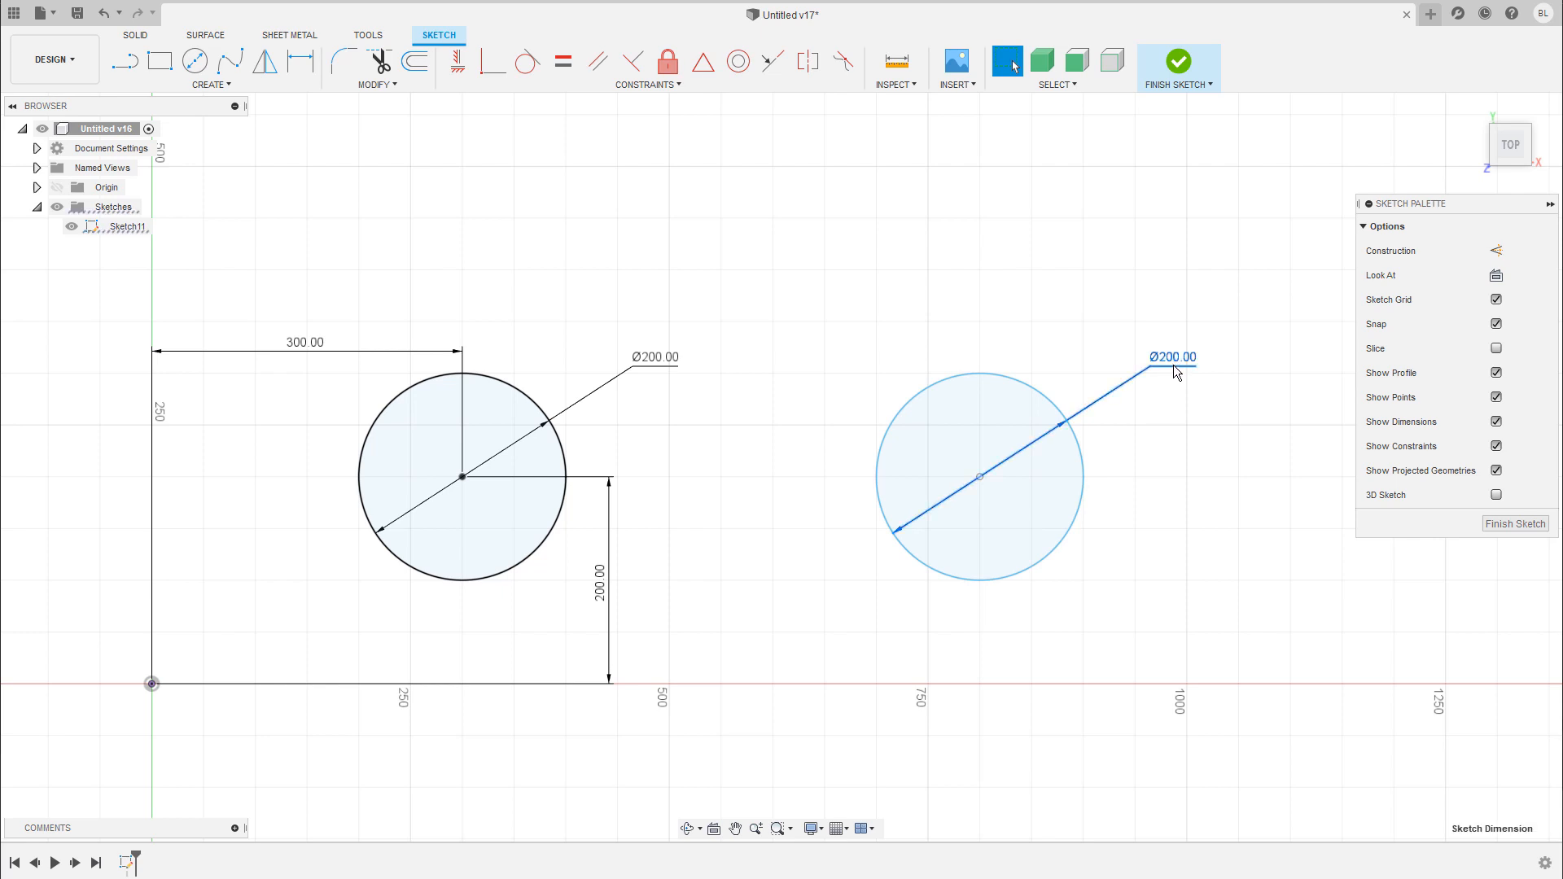
key("Delete")
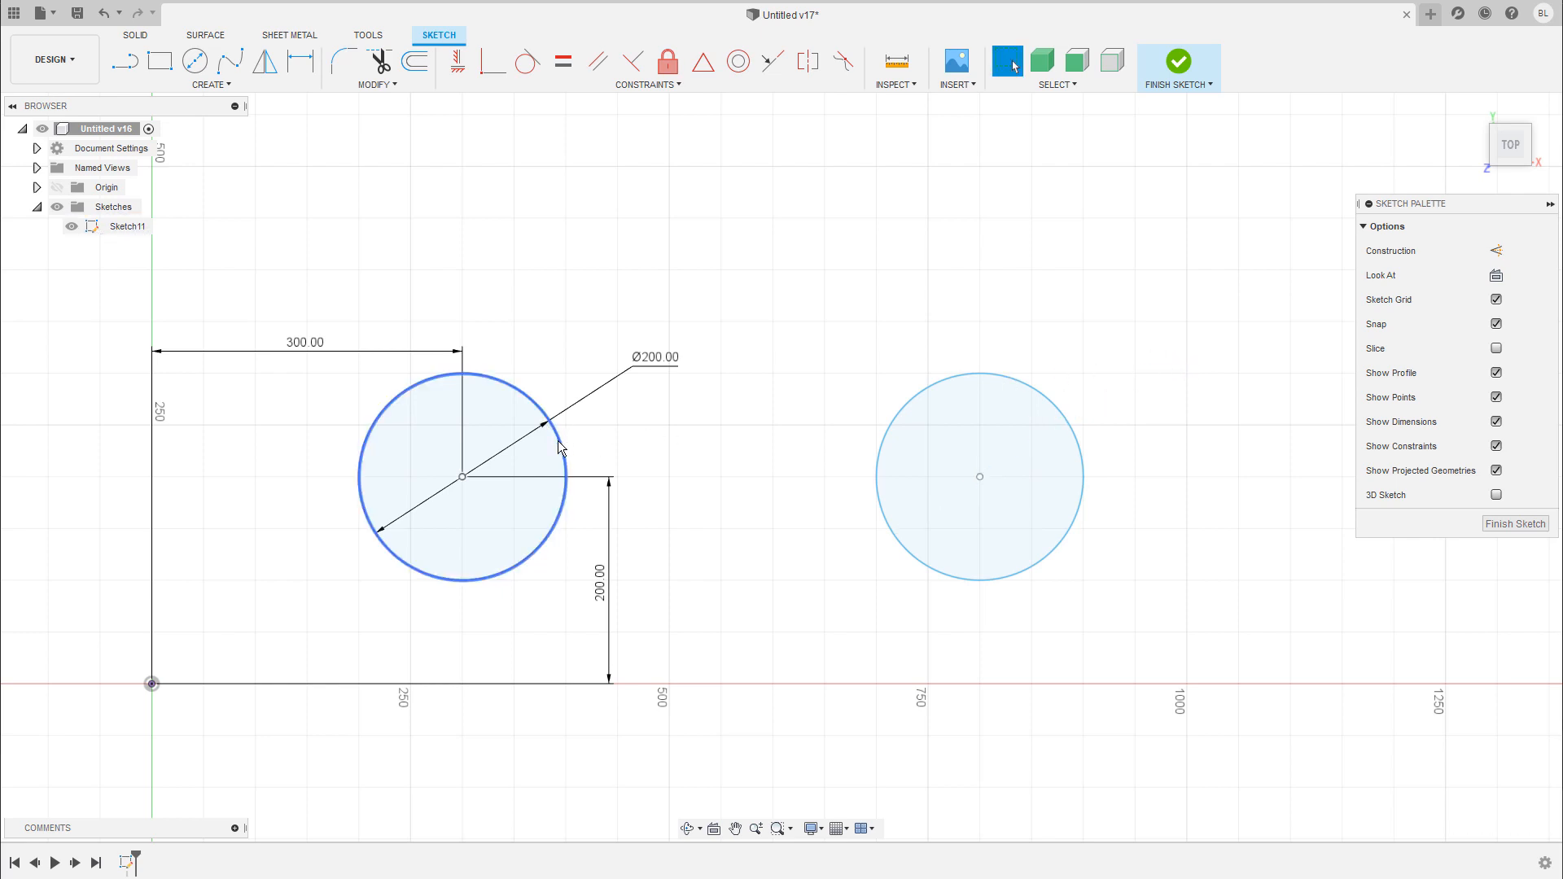
- Apply an Equal constraint between the original circle and its copy
left_click(559, 442)
left_click(1069, 421, "shift")
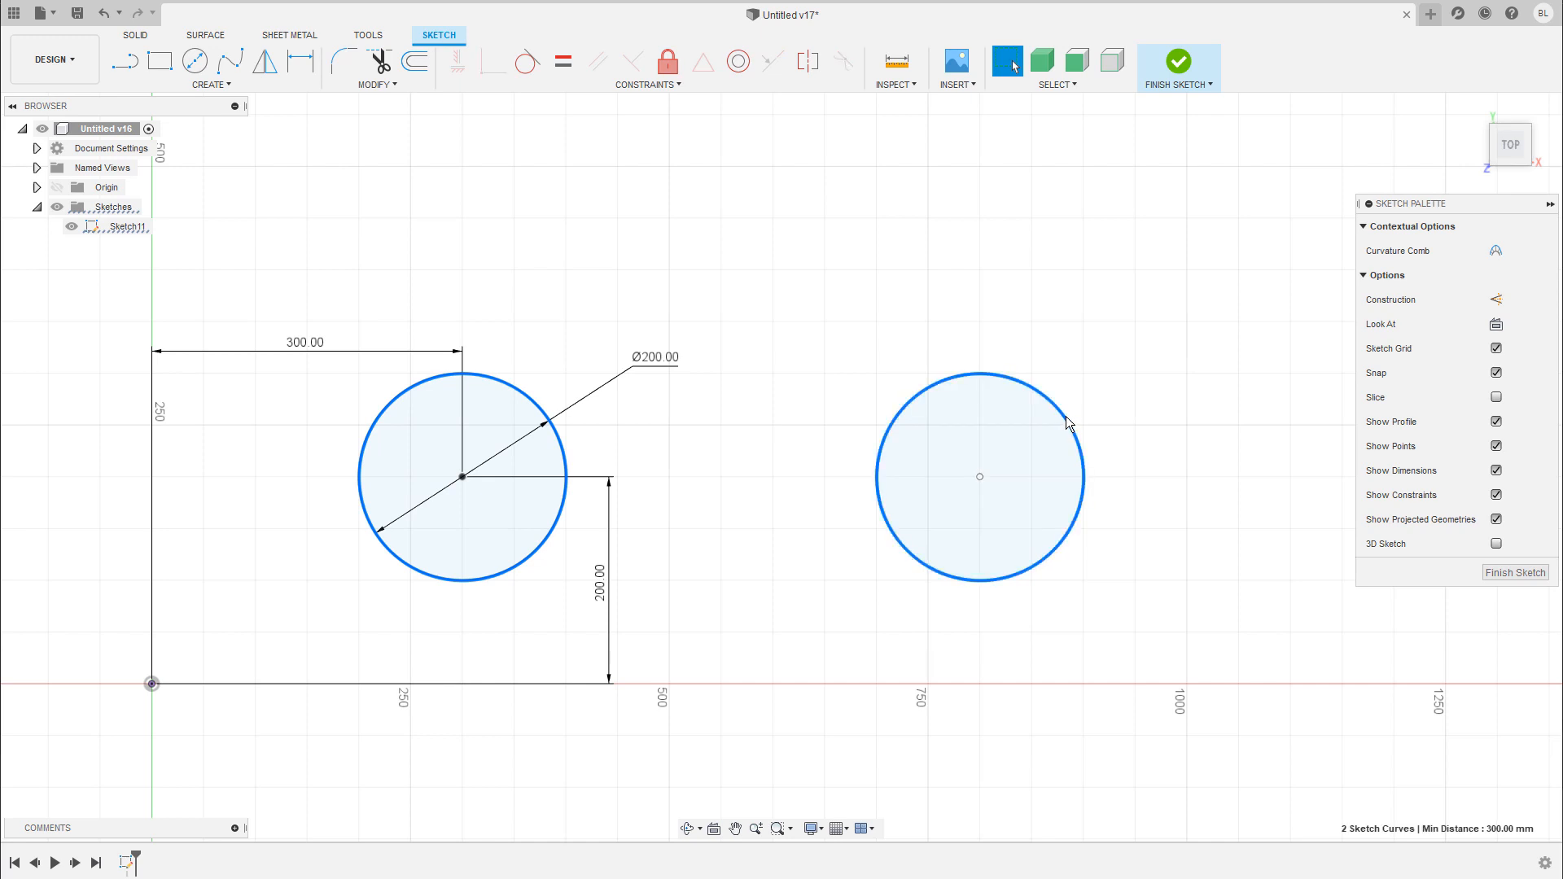
left_click(563, 67)
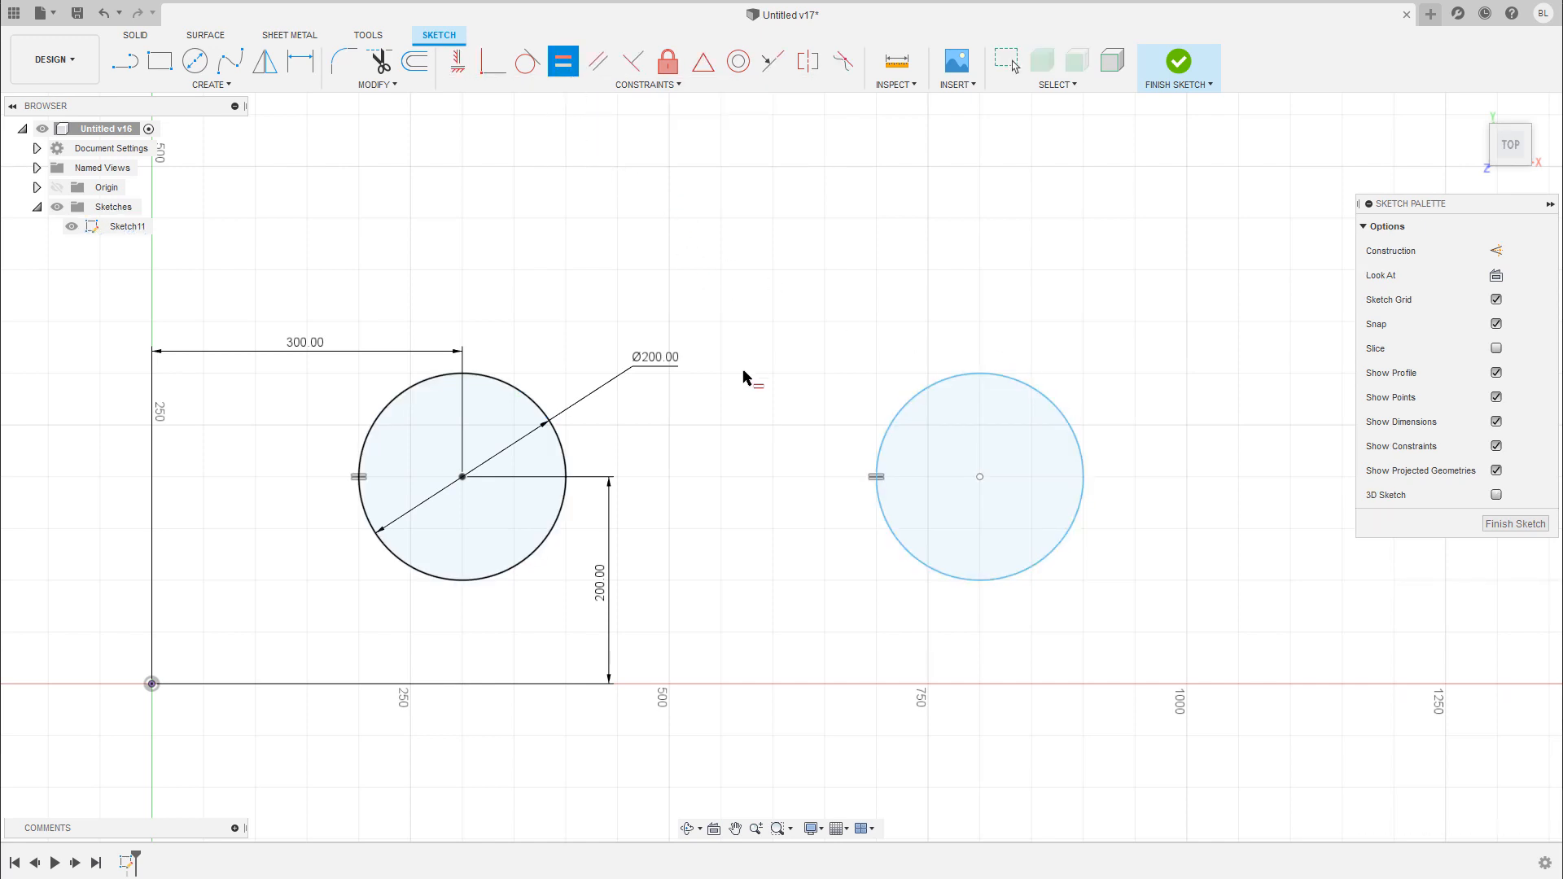
key("Escape")
- Set the original circle's diameter dimension to 100 mm
double_click(657, 359)
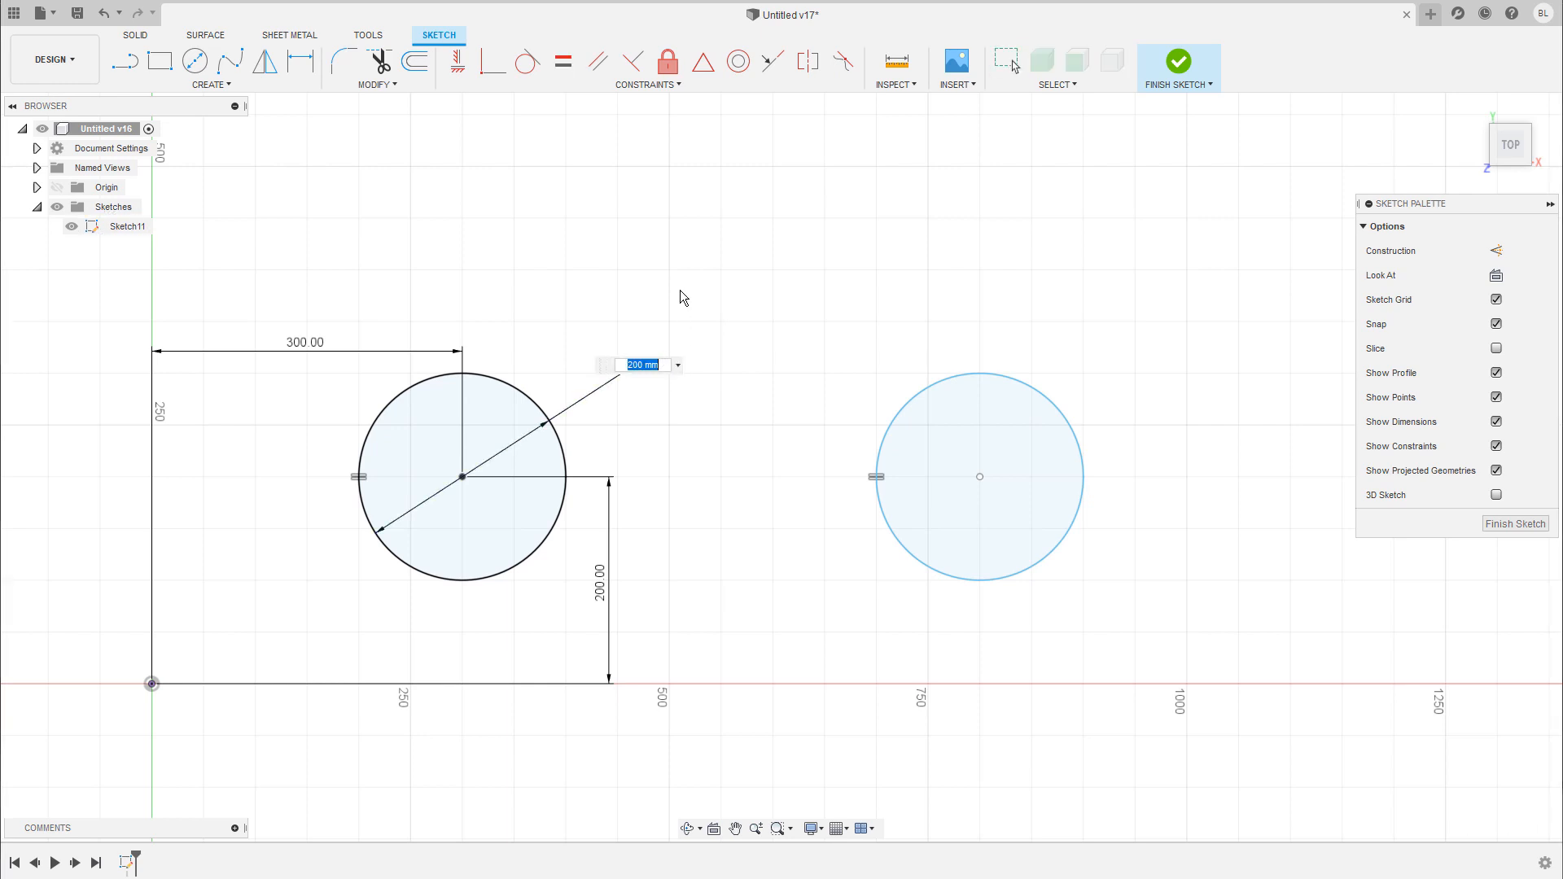
type("100")
key("Return")
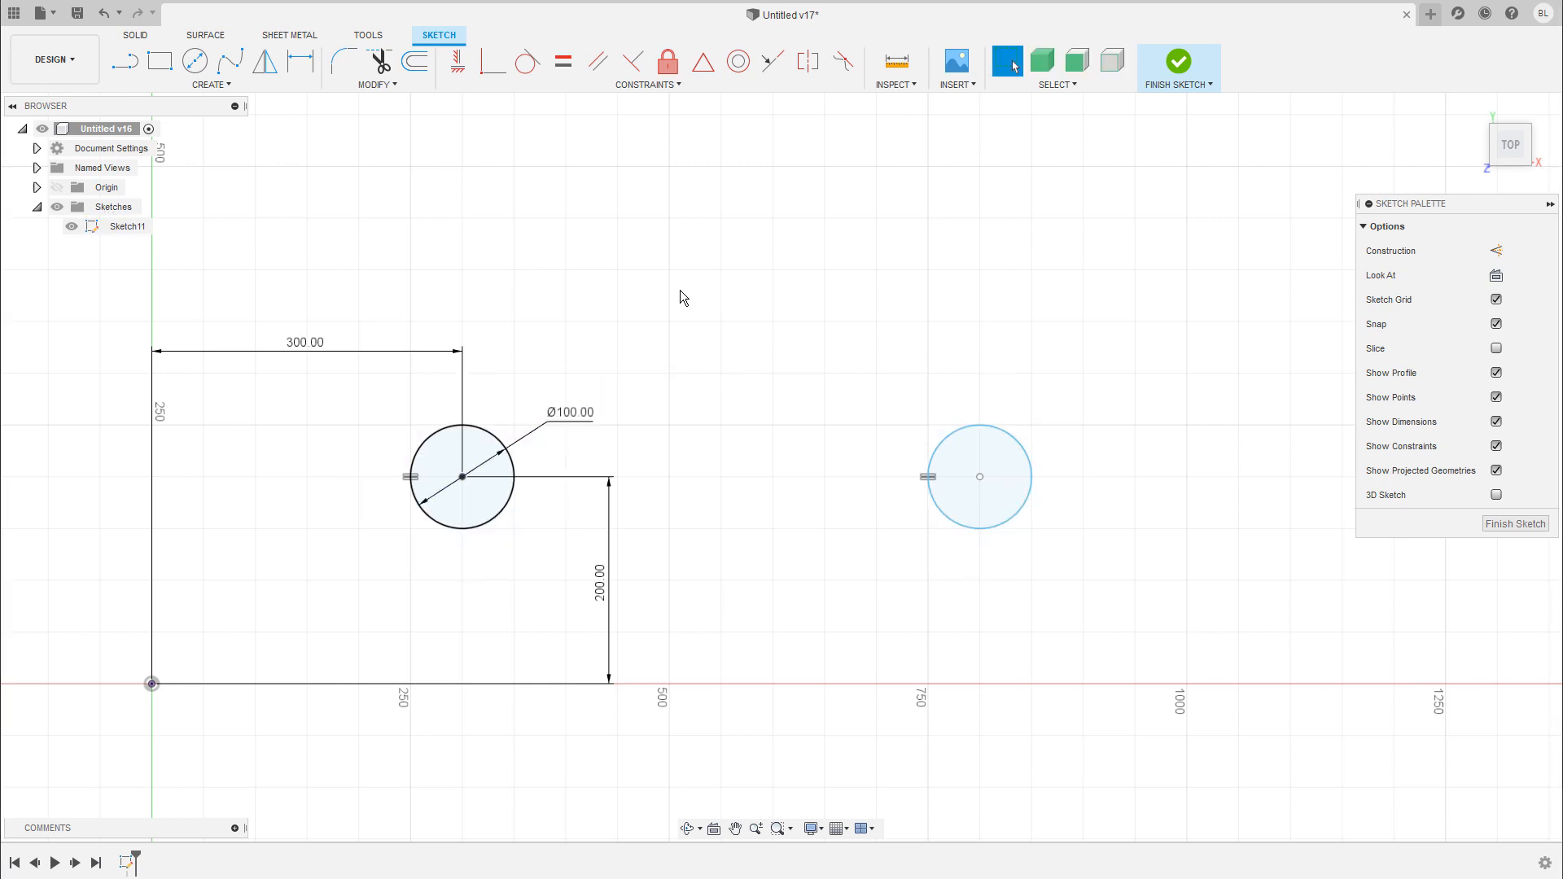
- Try moving the copied circle by its center point and undo the move
scroll(772, 457, "up", 1)
middle_click_drag(773, 436, 799, 431)
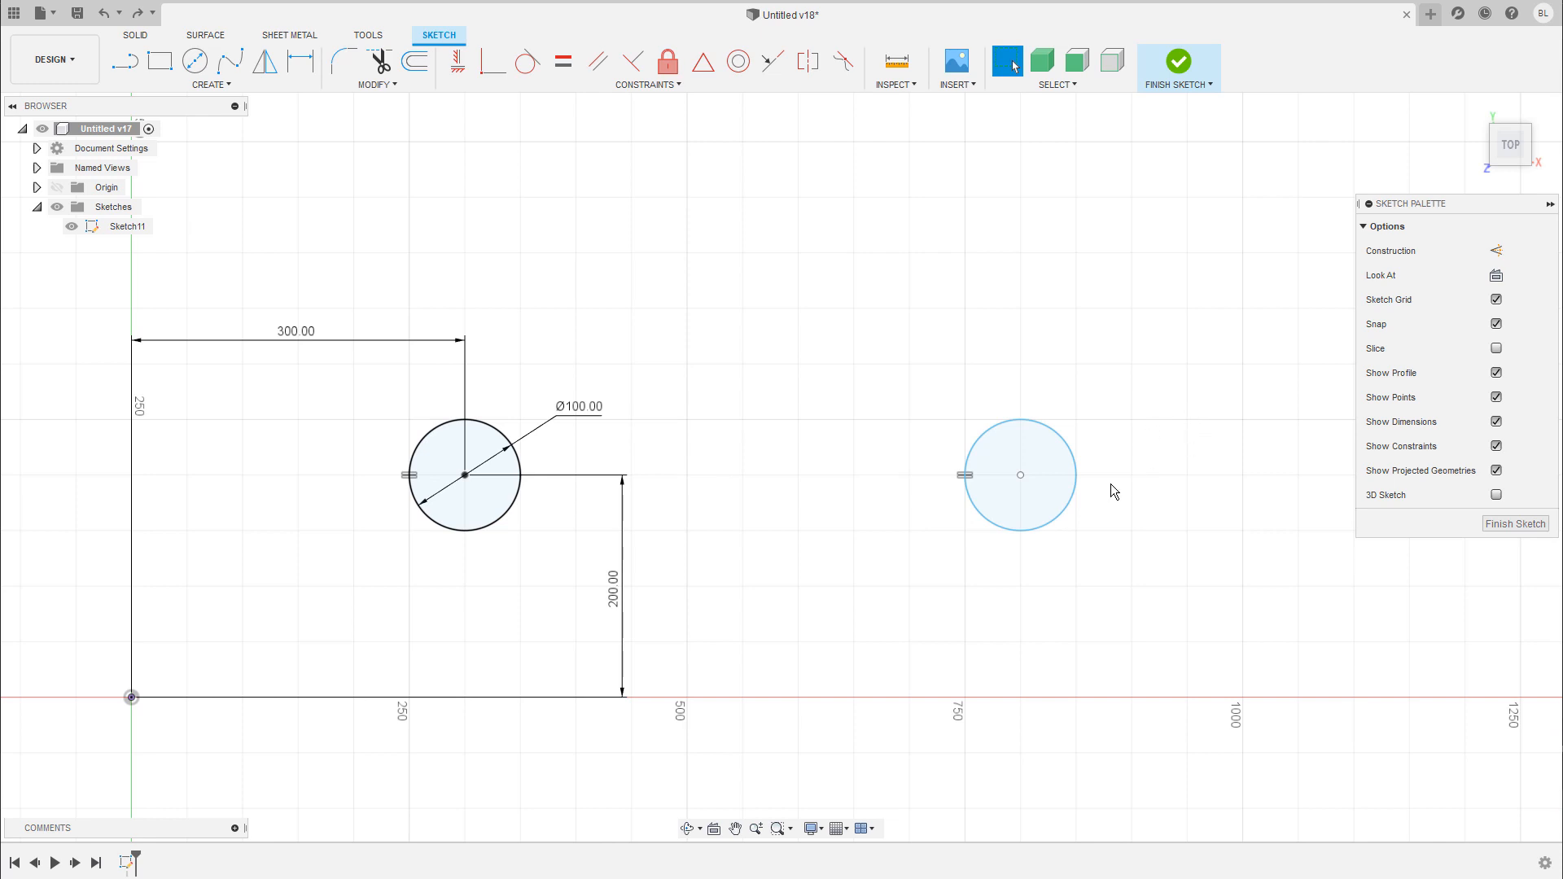
mouse_move(1020, 475)
left_mouse_down()
mouse_move(780, 495)
mouse_move(1145, 478)
mouse_move(1078, 569)
mouse_move(1130, 500)
left_mouse_up()
key("ctrl+z")
- Draw two horizontal lines about 500 mm long, joining the top points and the bottom points of both circles
key("l")
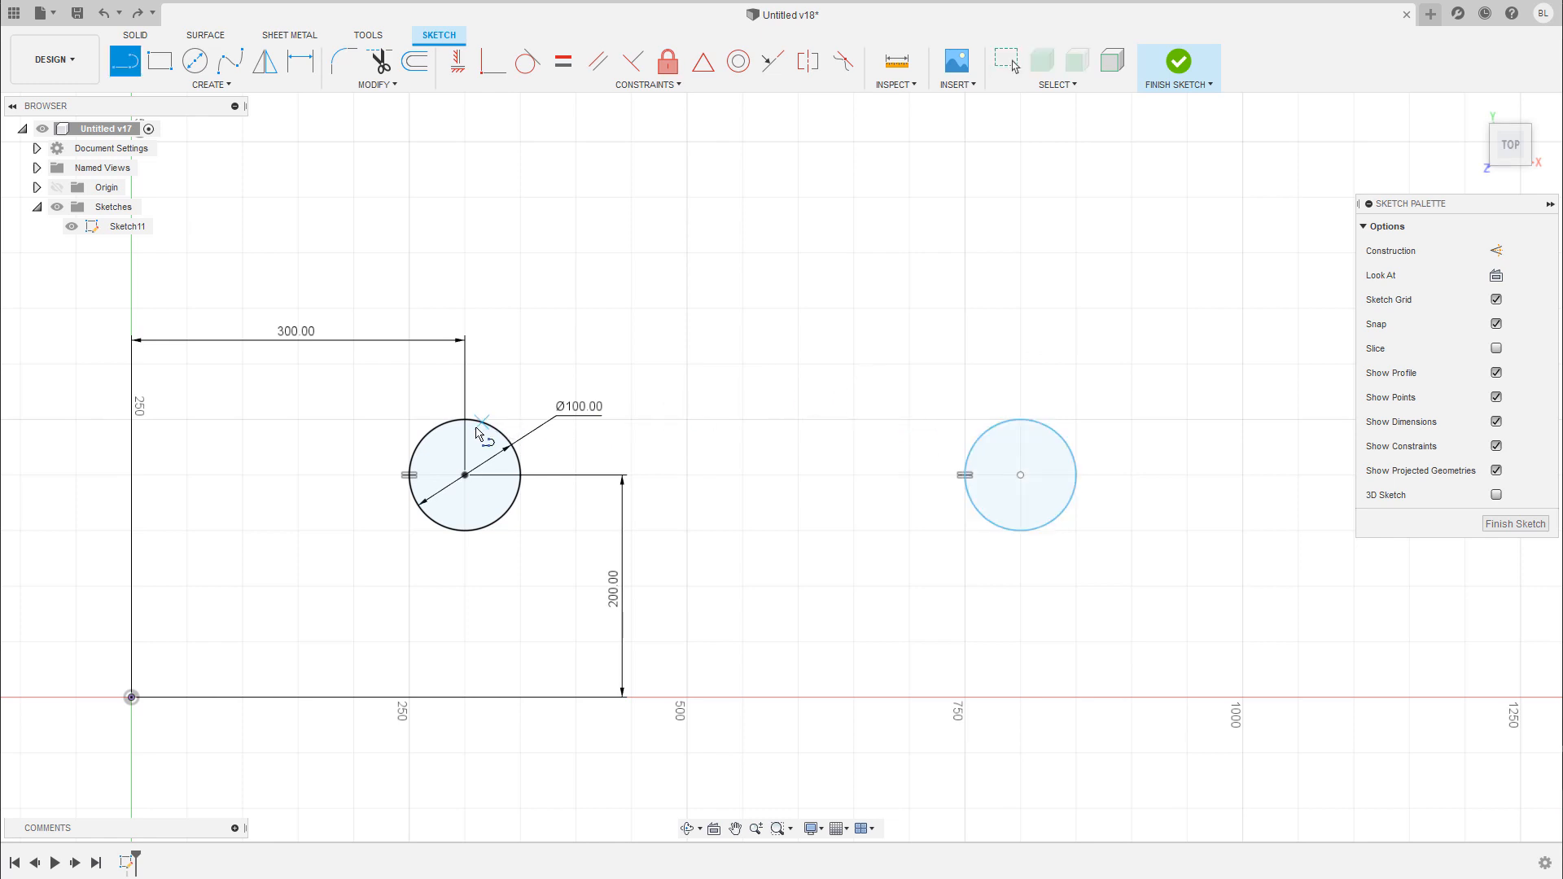
left_click(468, 421)
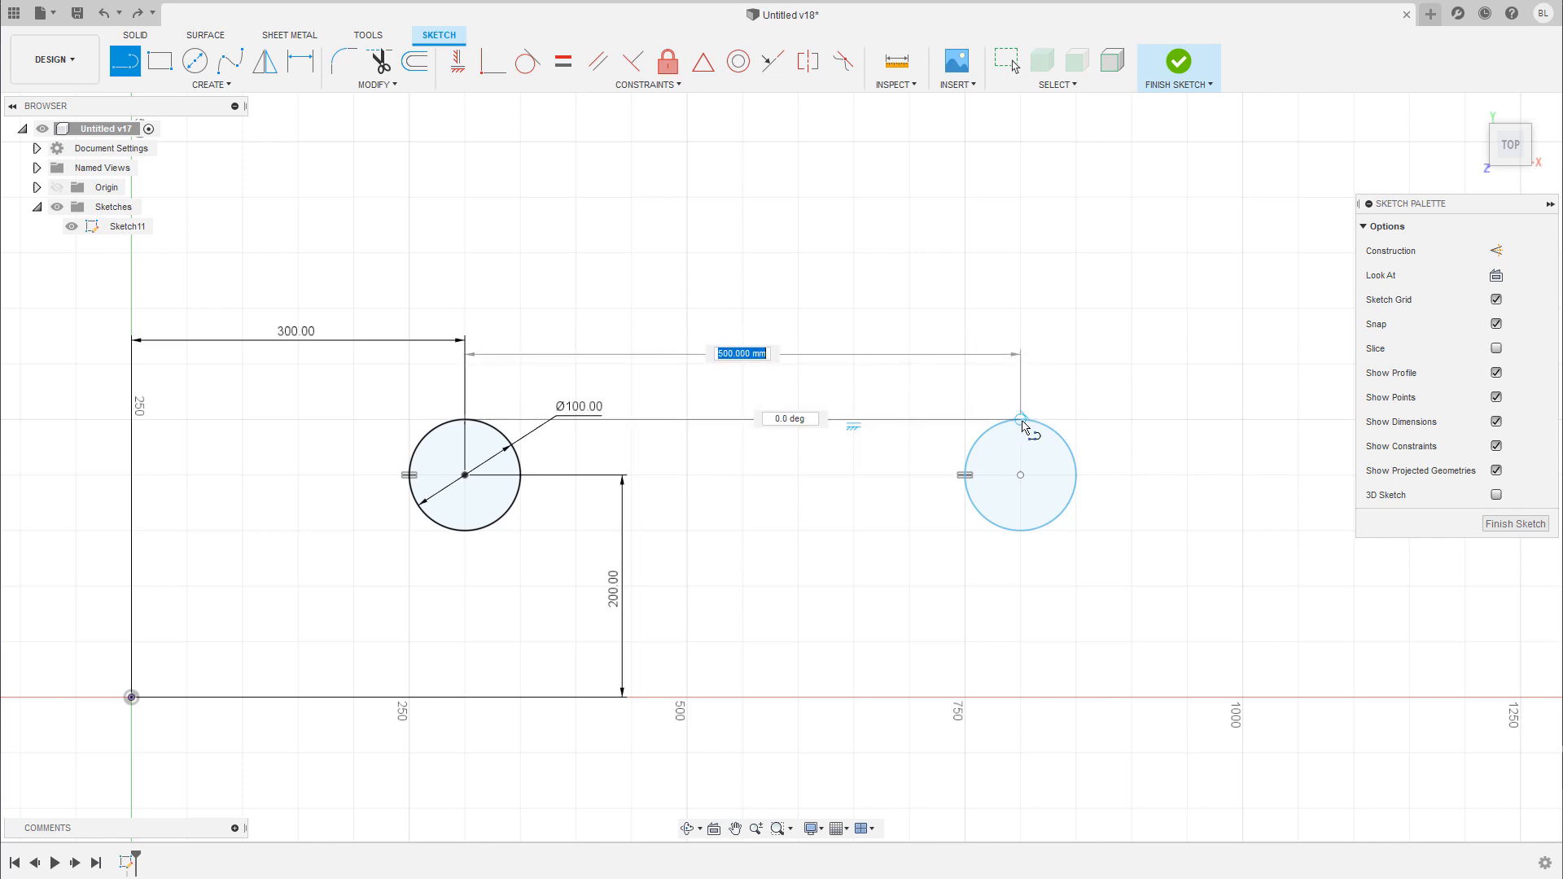
double_click(1022, 421)
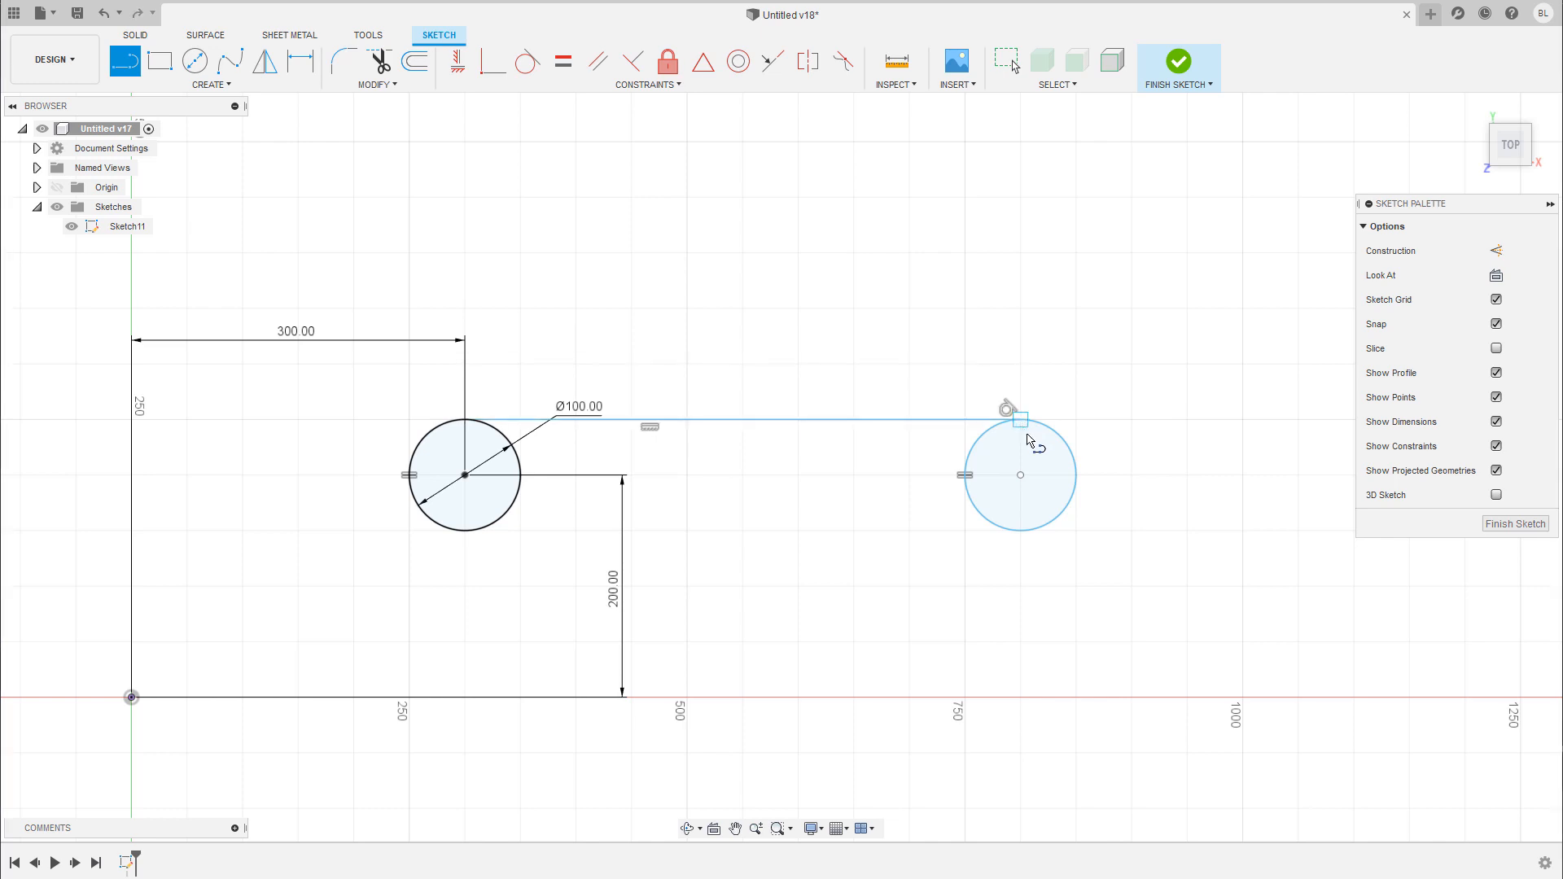
left_click(465, 531)
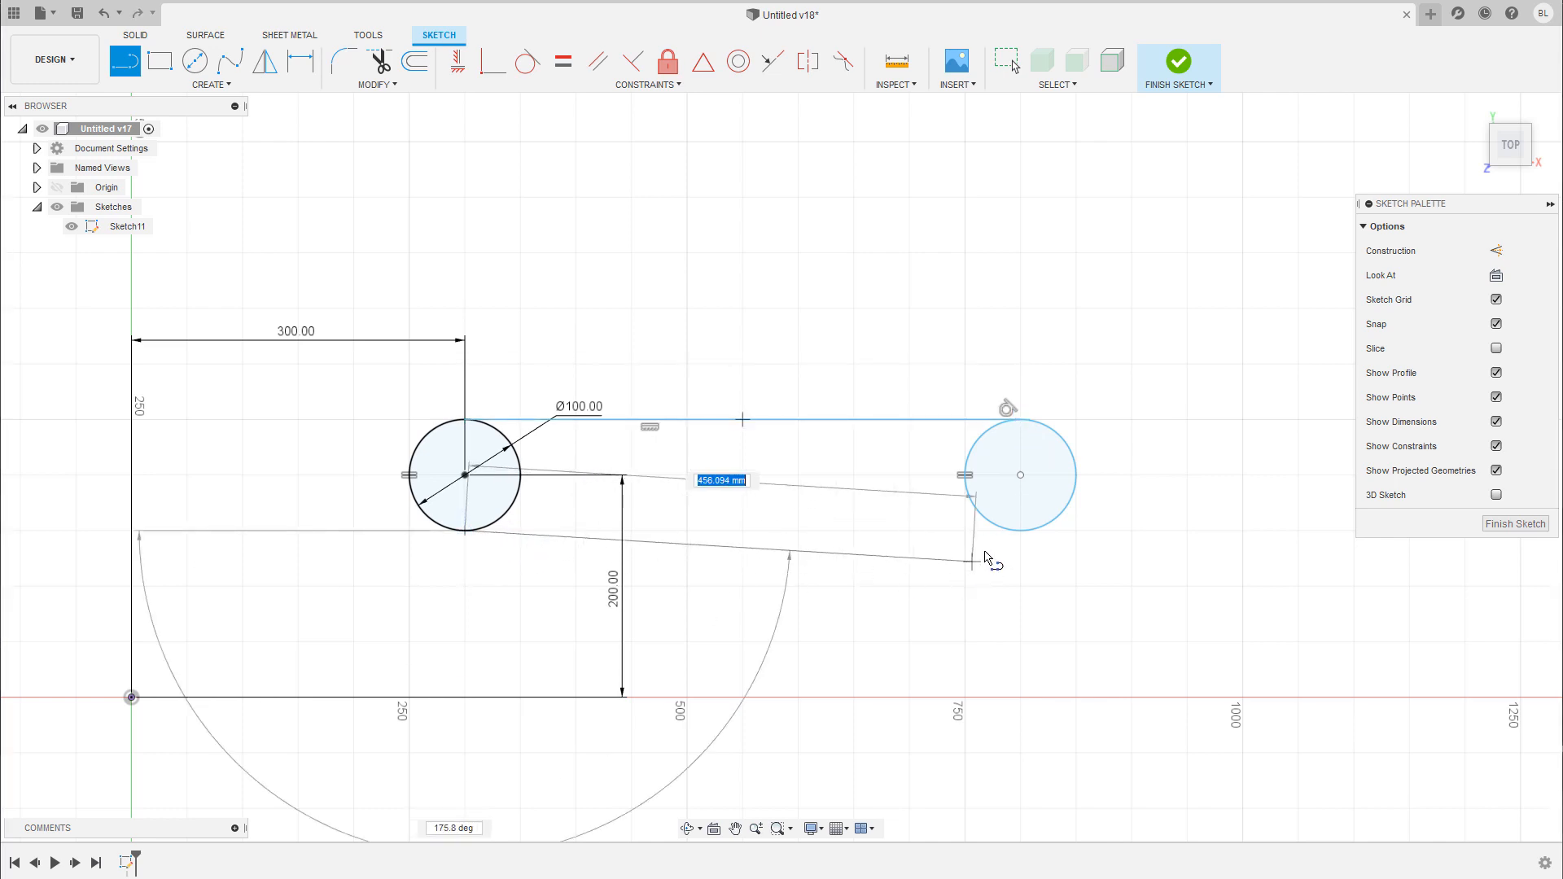
double_click(1022, 531)
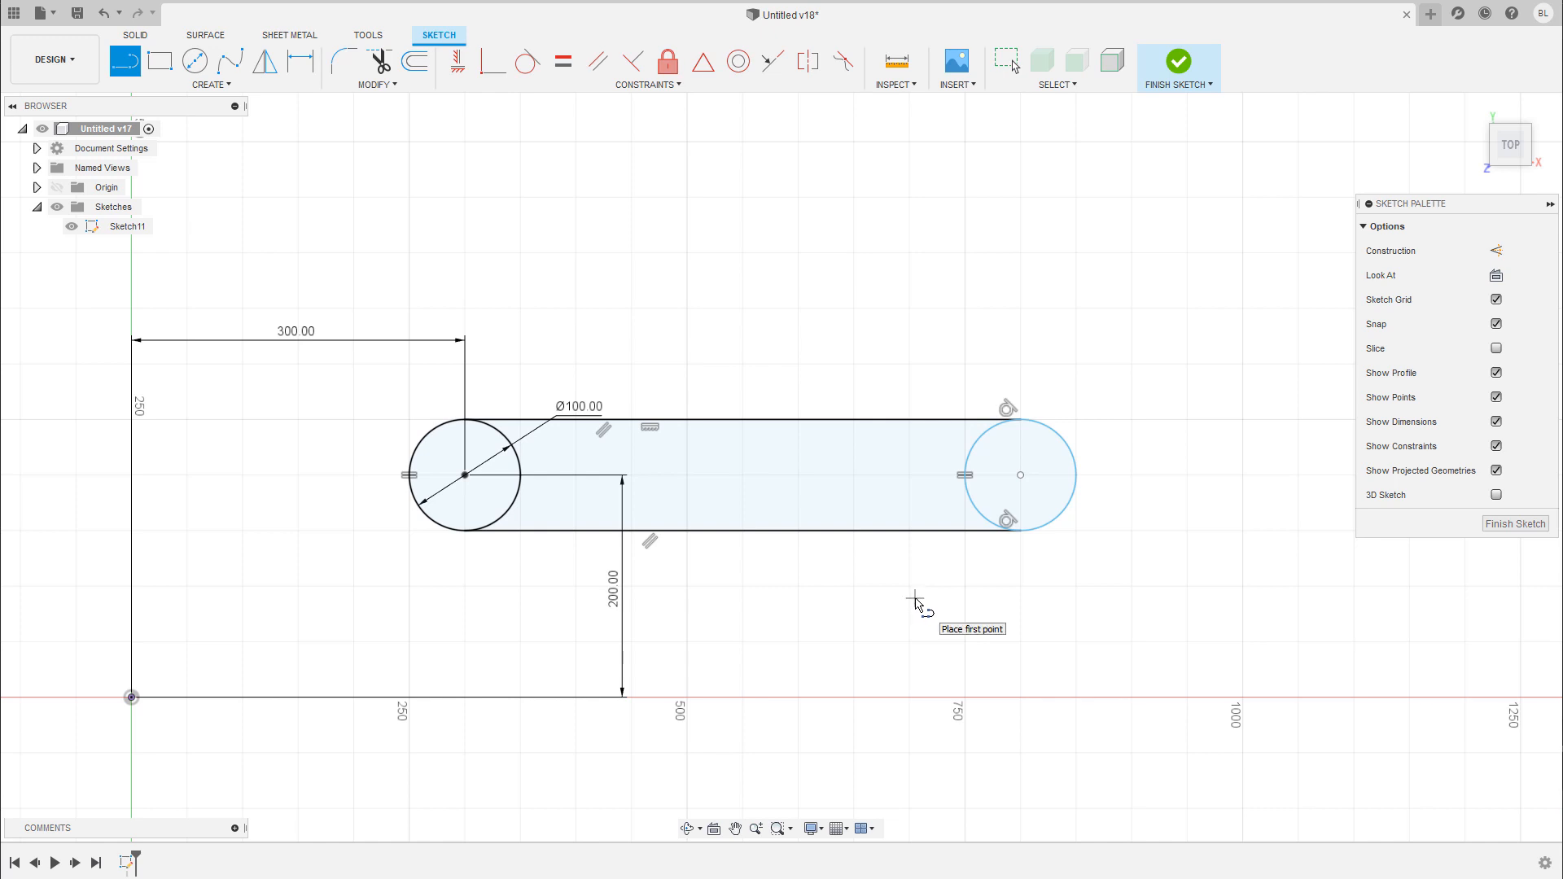
key("Escape")
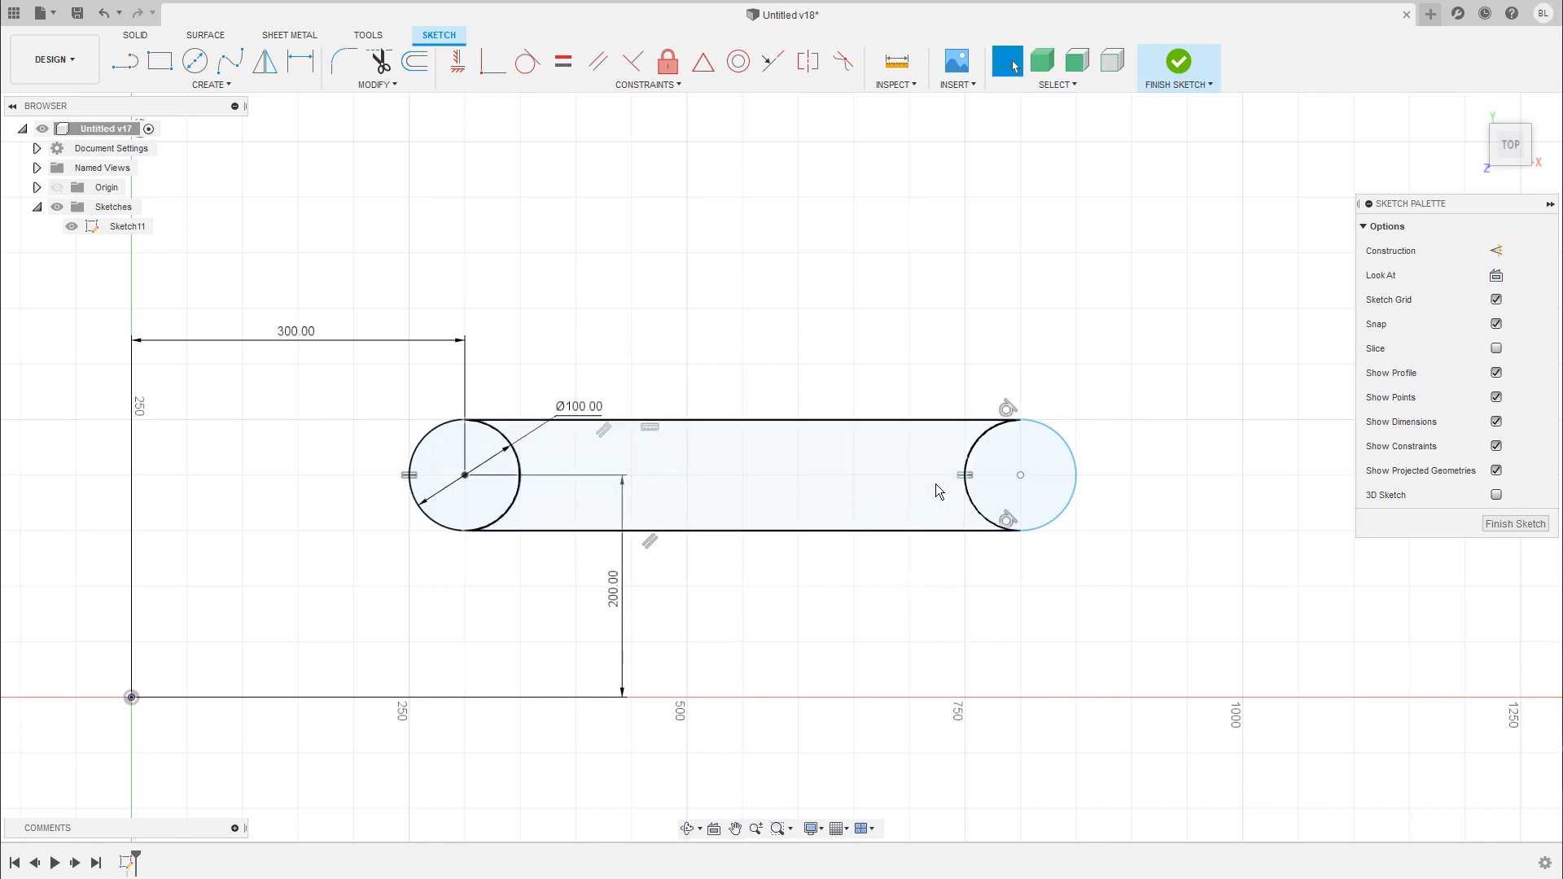
- Trim the inner arcs of both circles to leave a single closed slot outline
left_click(386, 87)
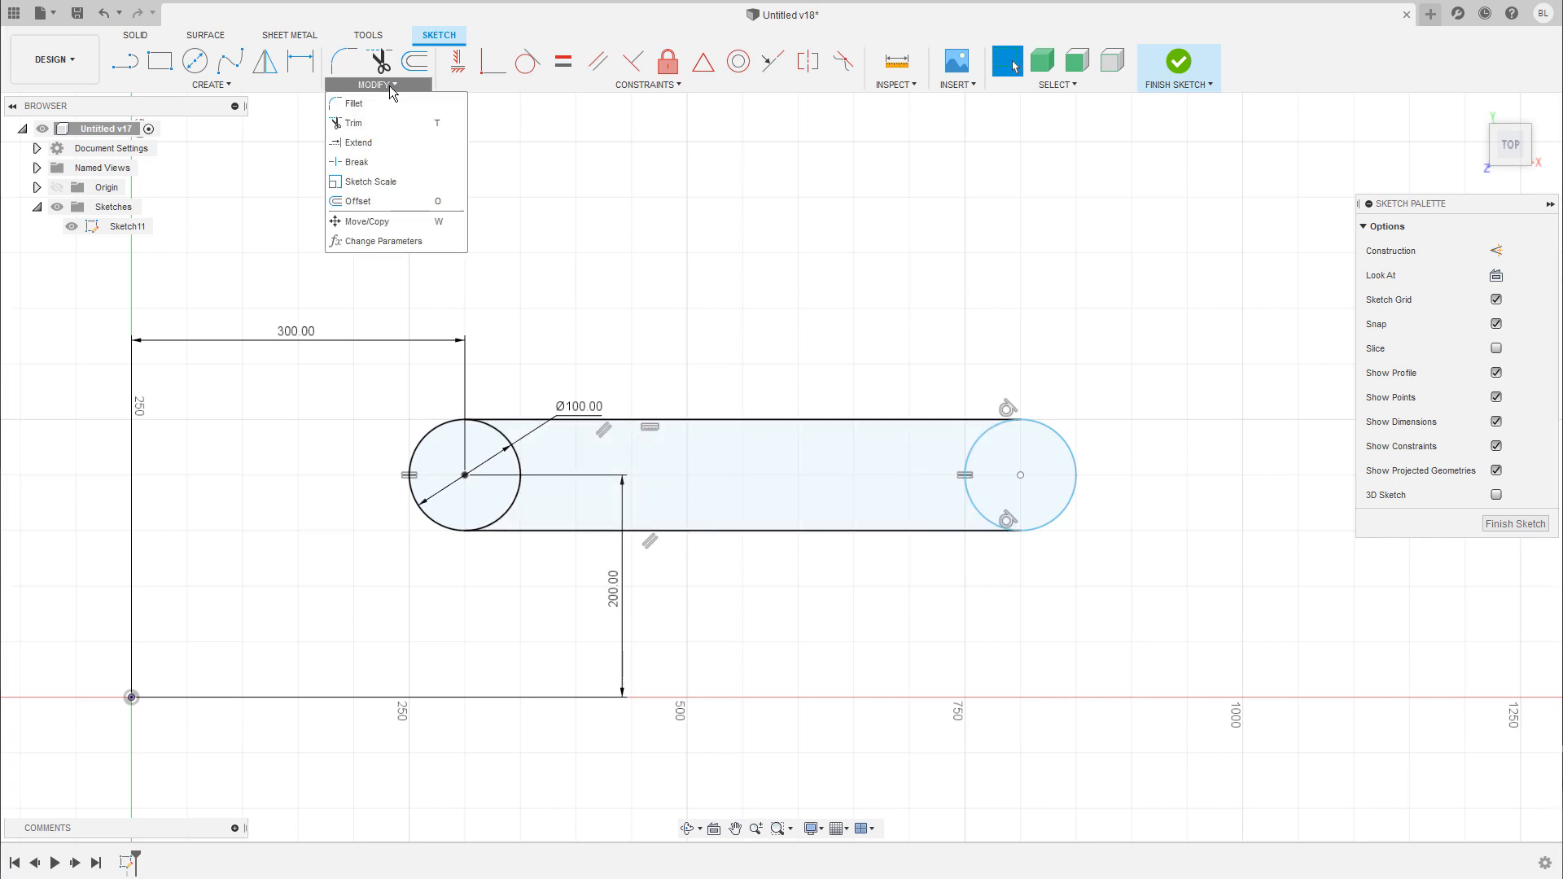
left_click(424, 133)
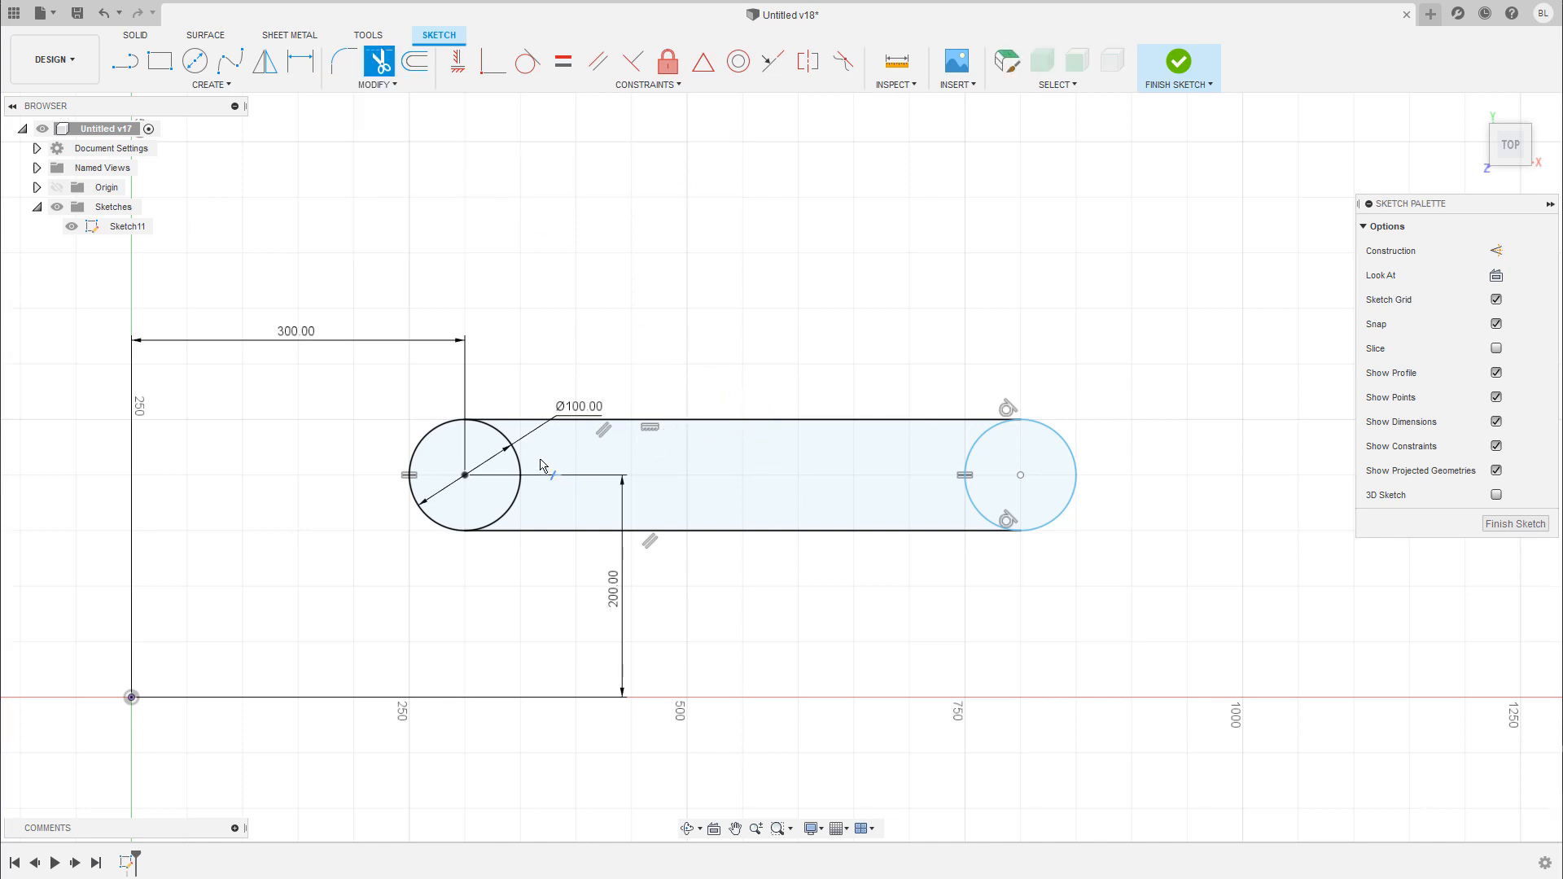
left_click(518, 502)
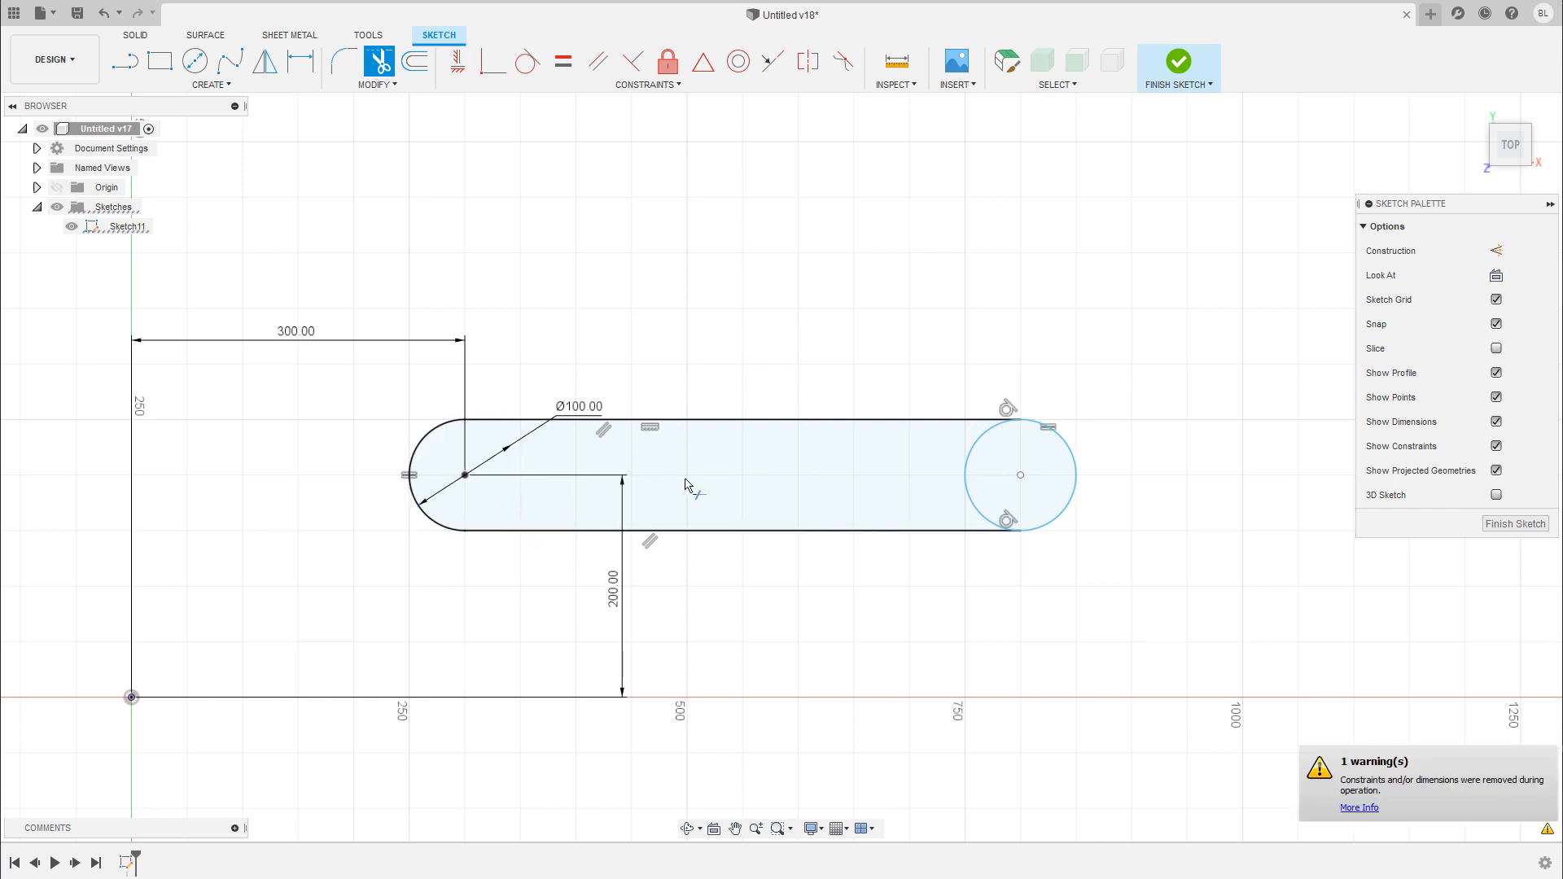
left_click(969, 462)
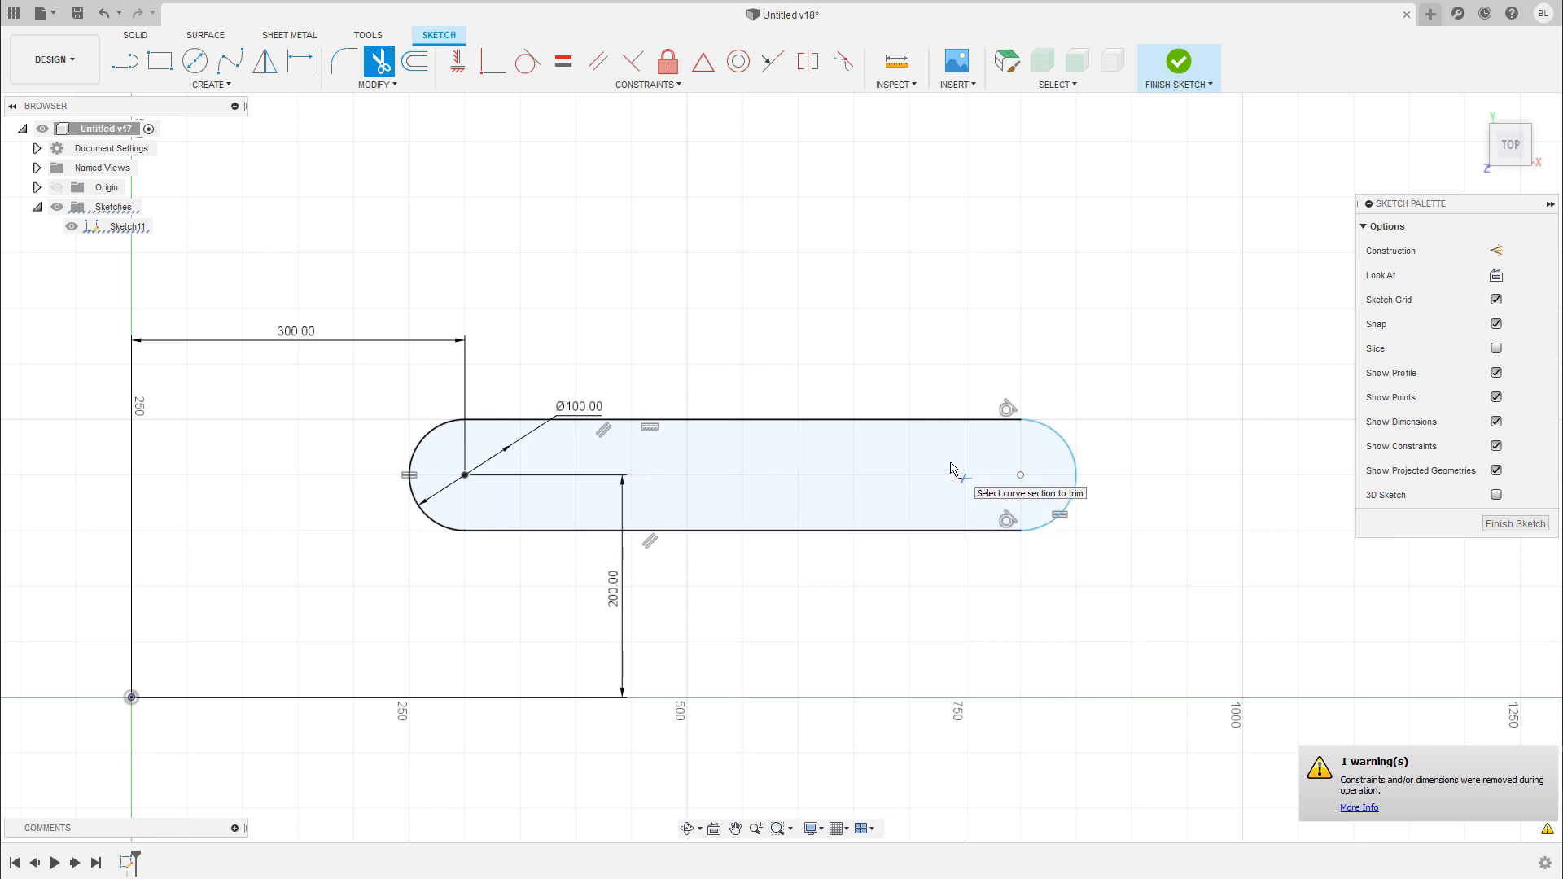
key("Escape")
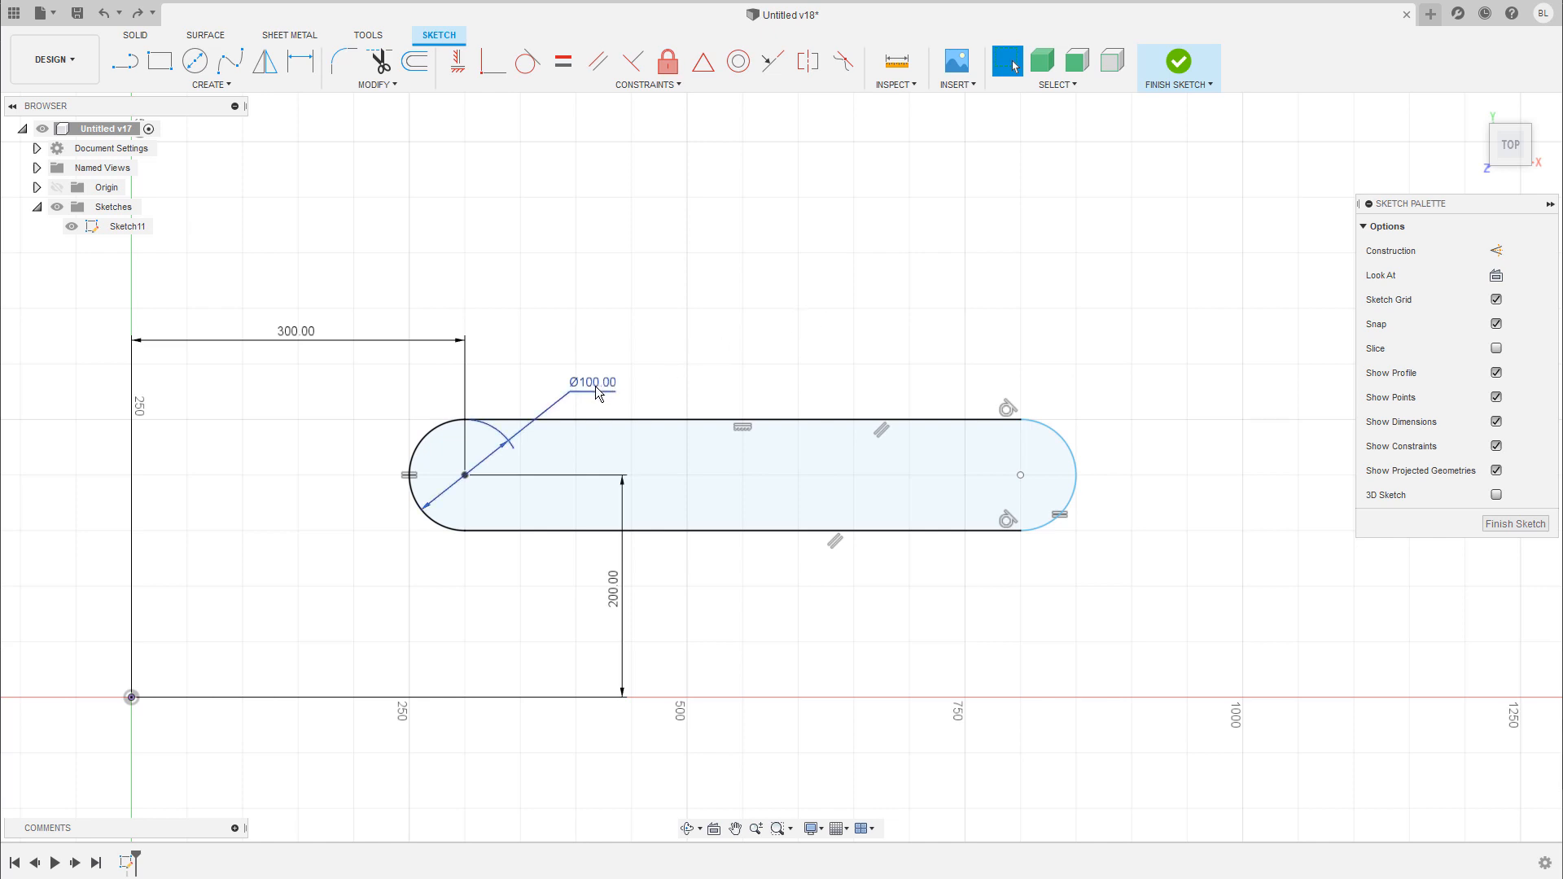
- Move the diameter dimension slightly outward and set it to 150 mm
mouse_move(603, 384)
left_mouse_down()
mouse_move(633, 383)
mouse_move(604, 394)
left_mouse_up()
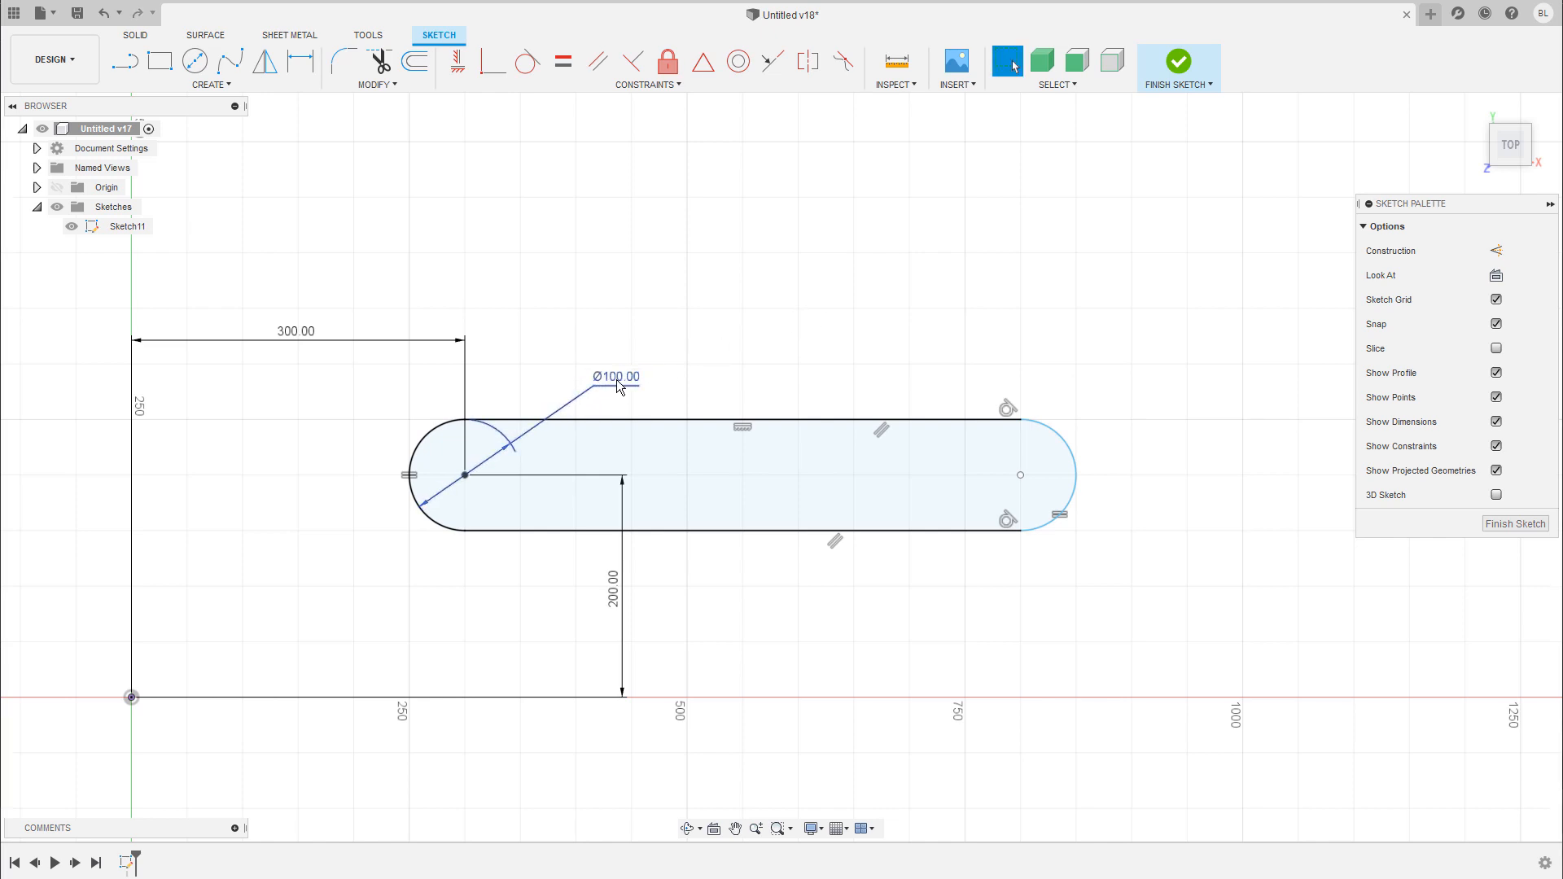
double_click(617, 381)
type("150")
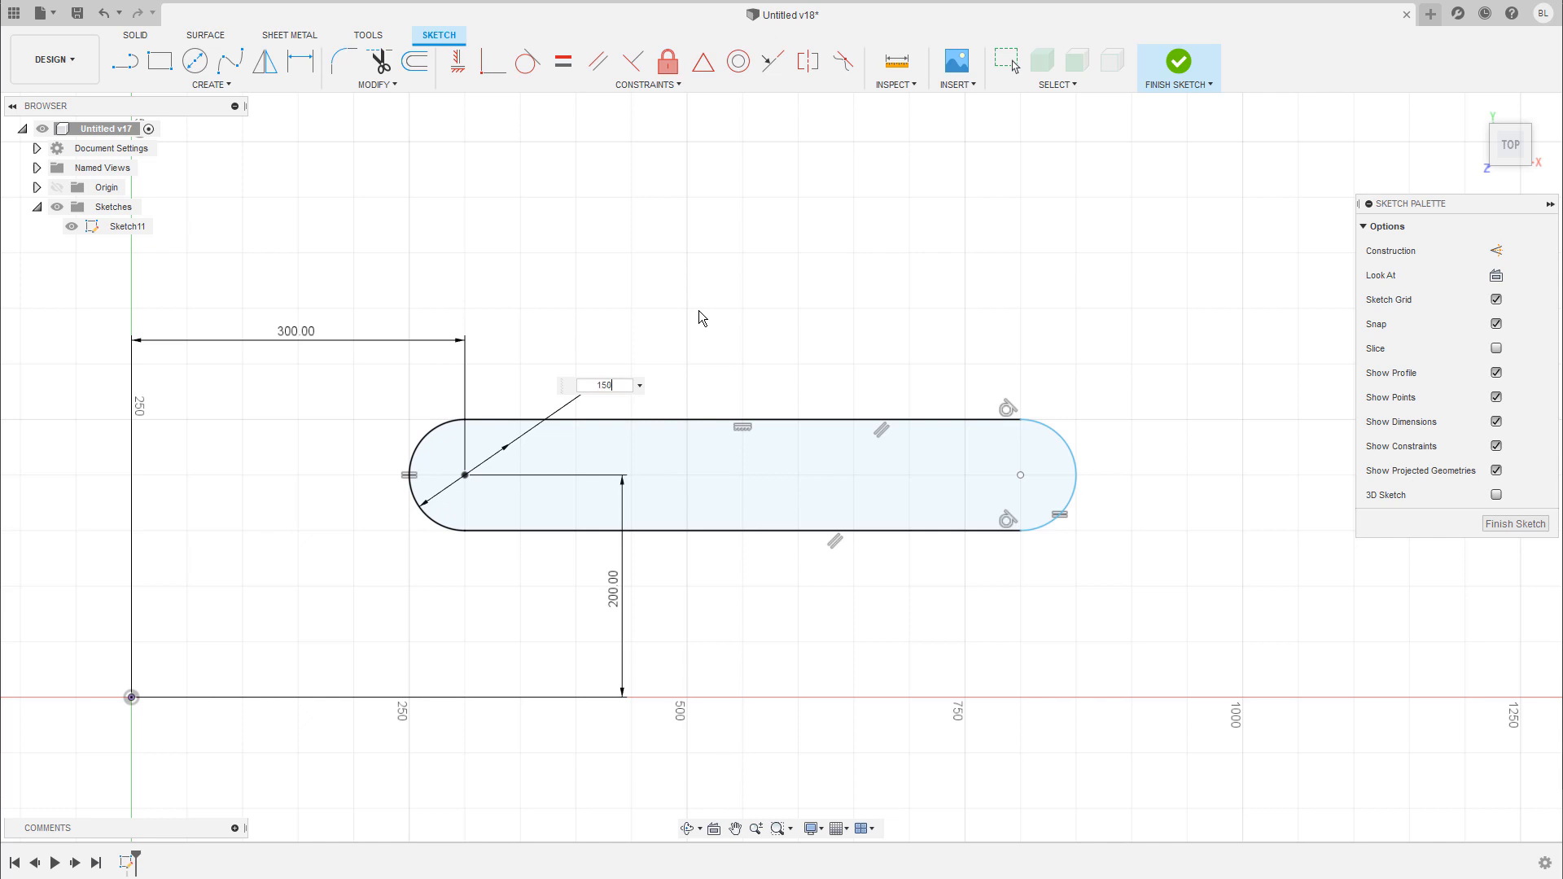
key("Return")
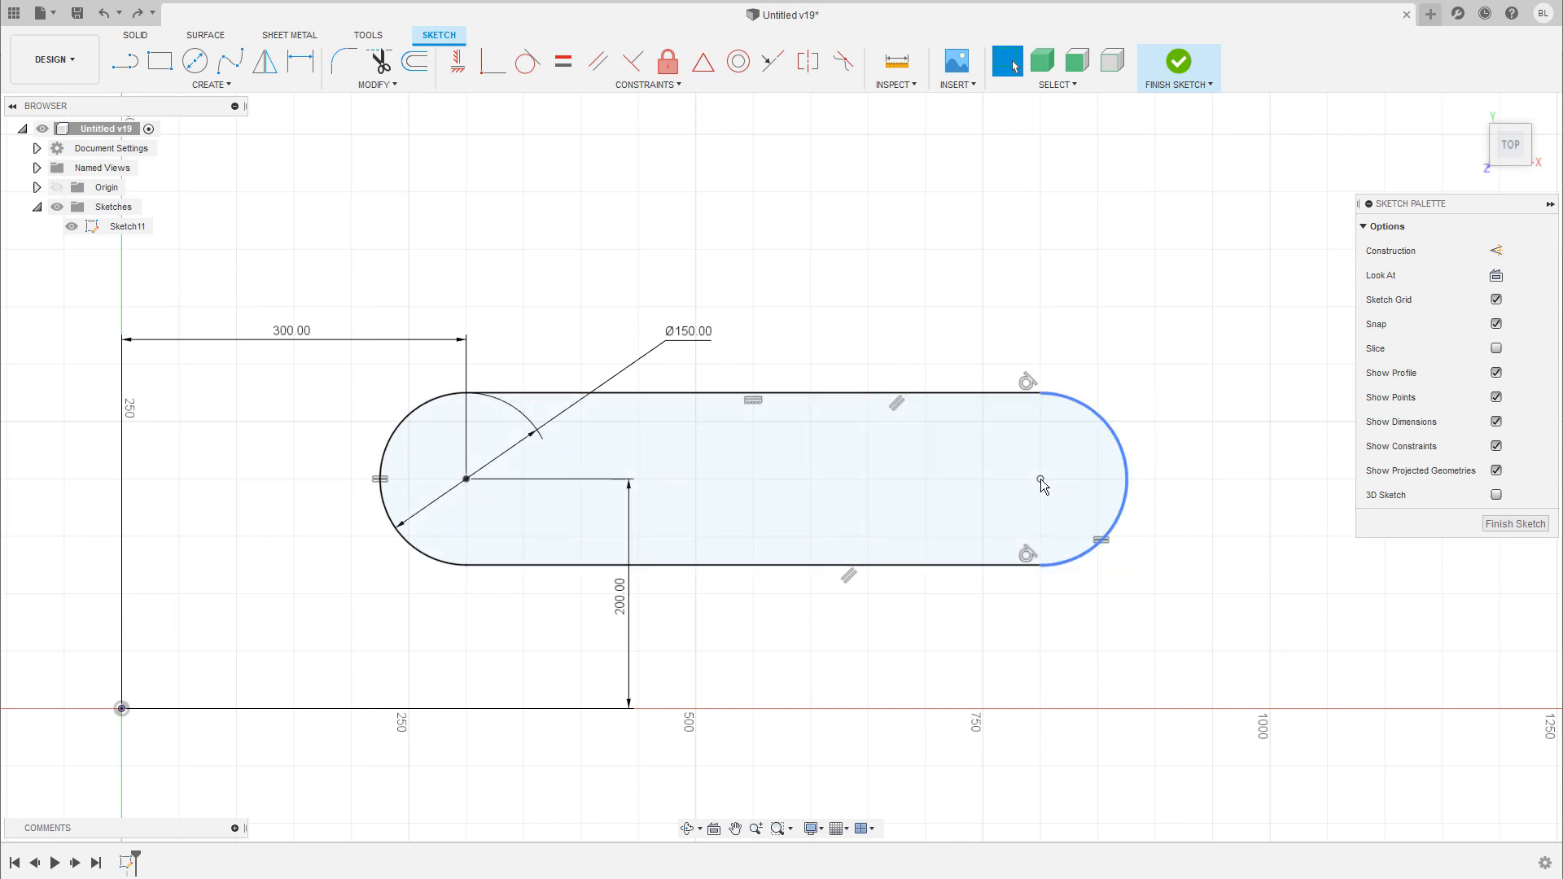
- Dimension the slot's lower straight line below the profile and set its length to 500 mm
left_click_drag(1040, 479, 990, 635)
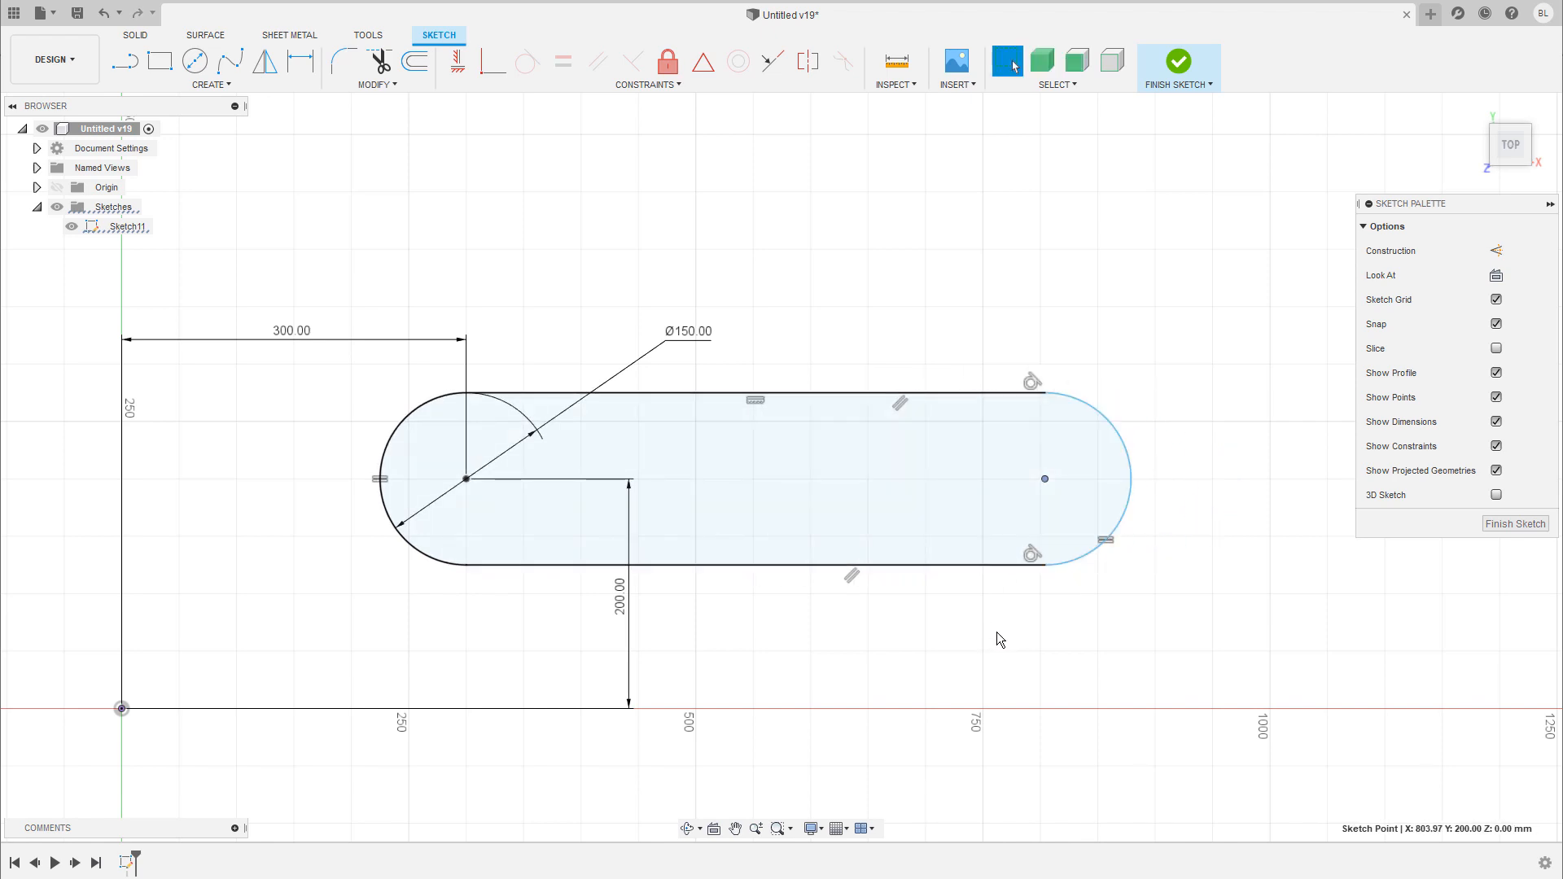
key("d")
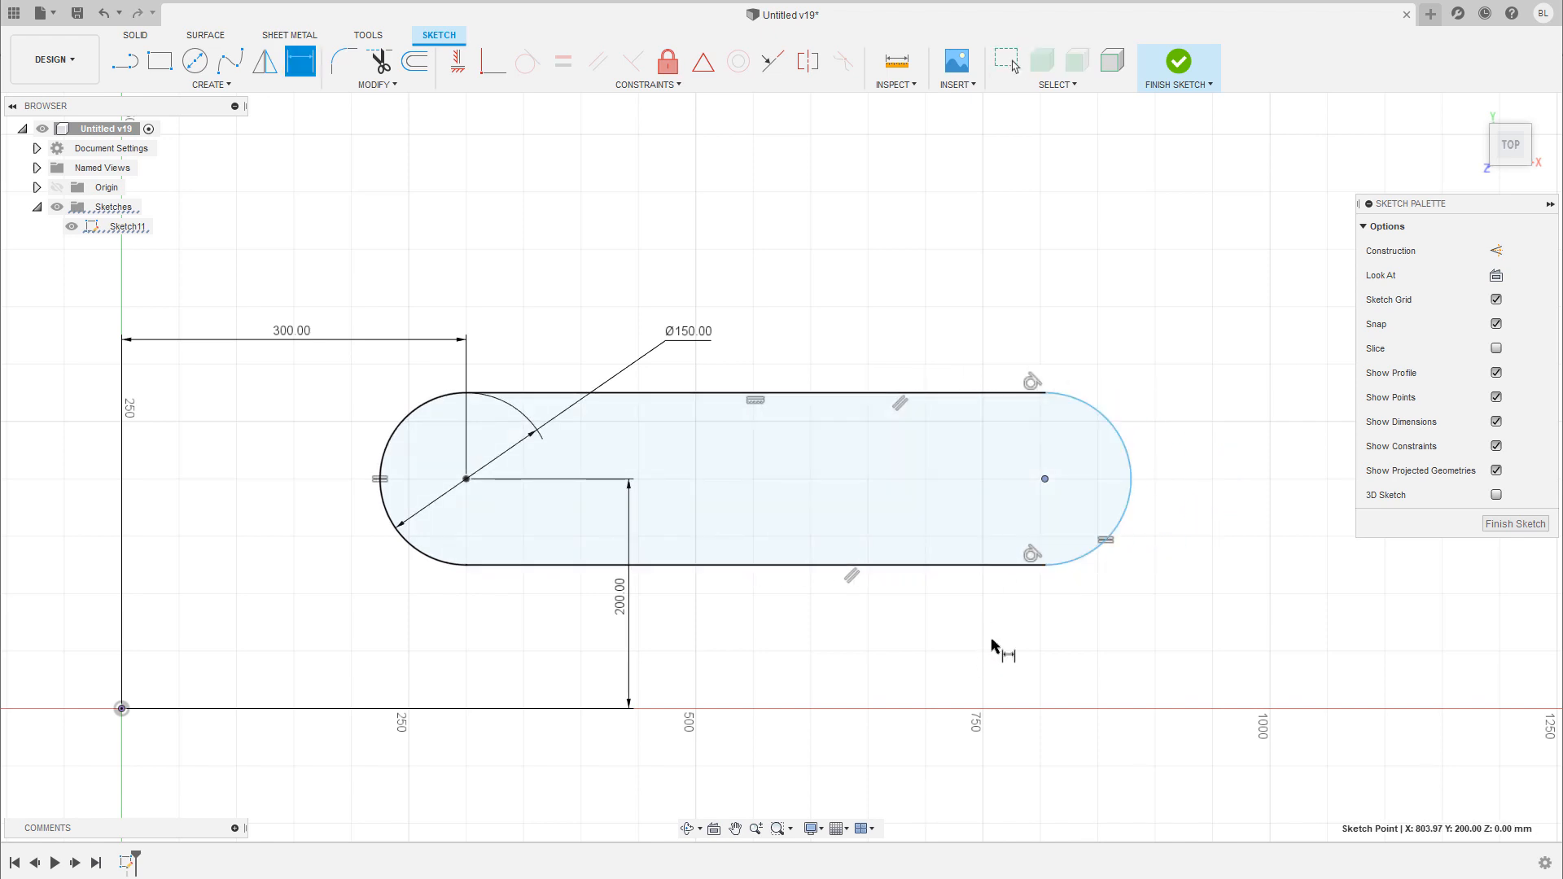
left_click(746, 565)
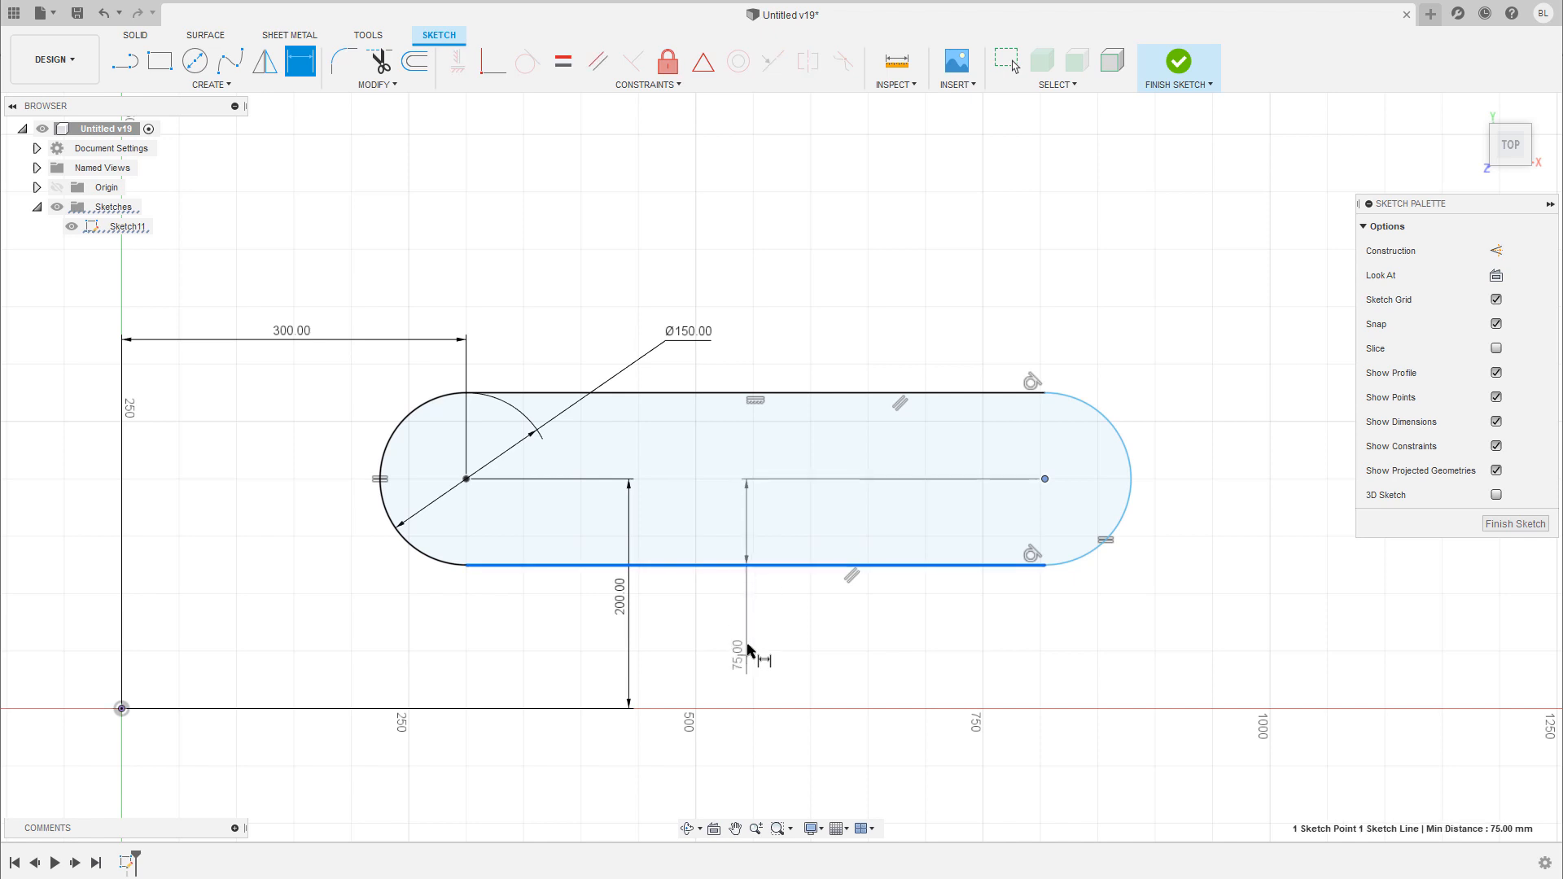
key("Escape")
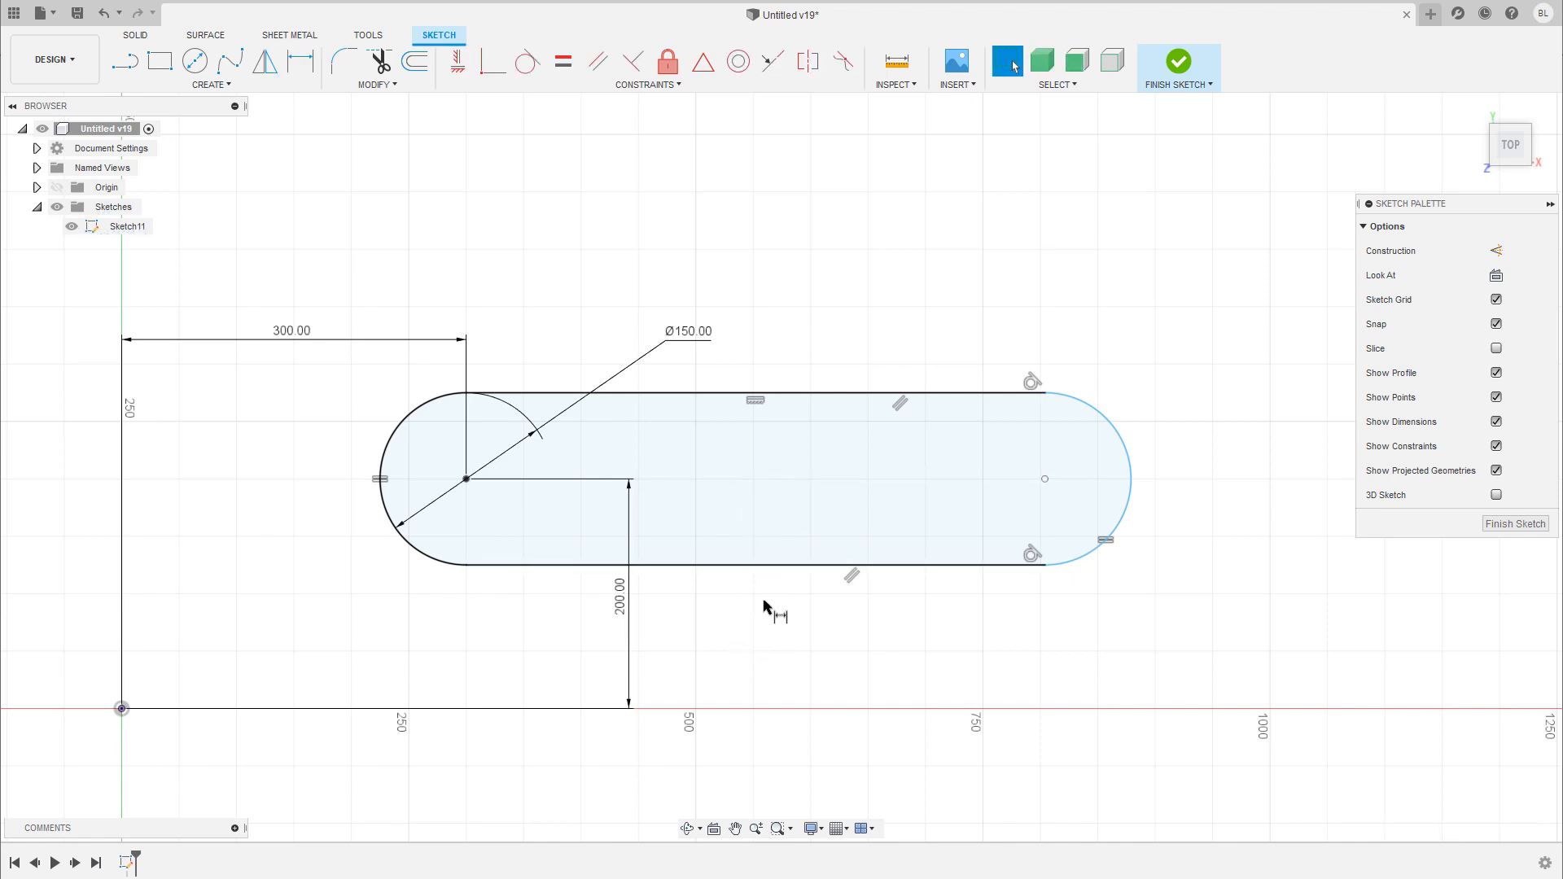
left_click(765, 570)
left_click(764, 632)
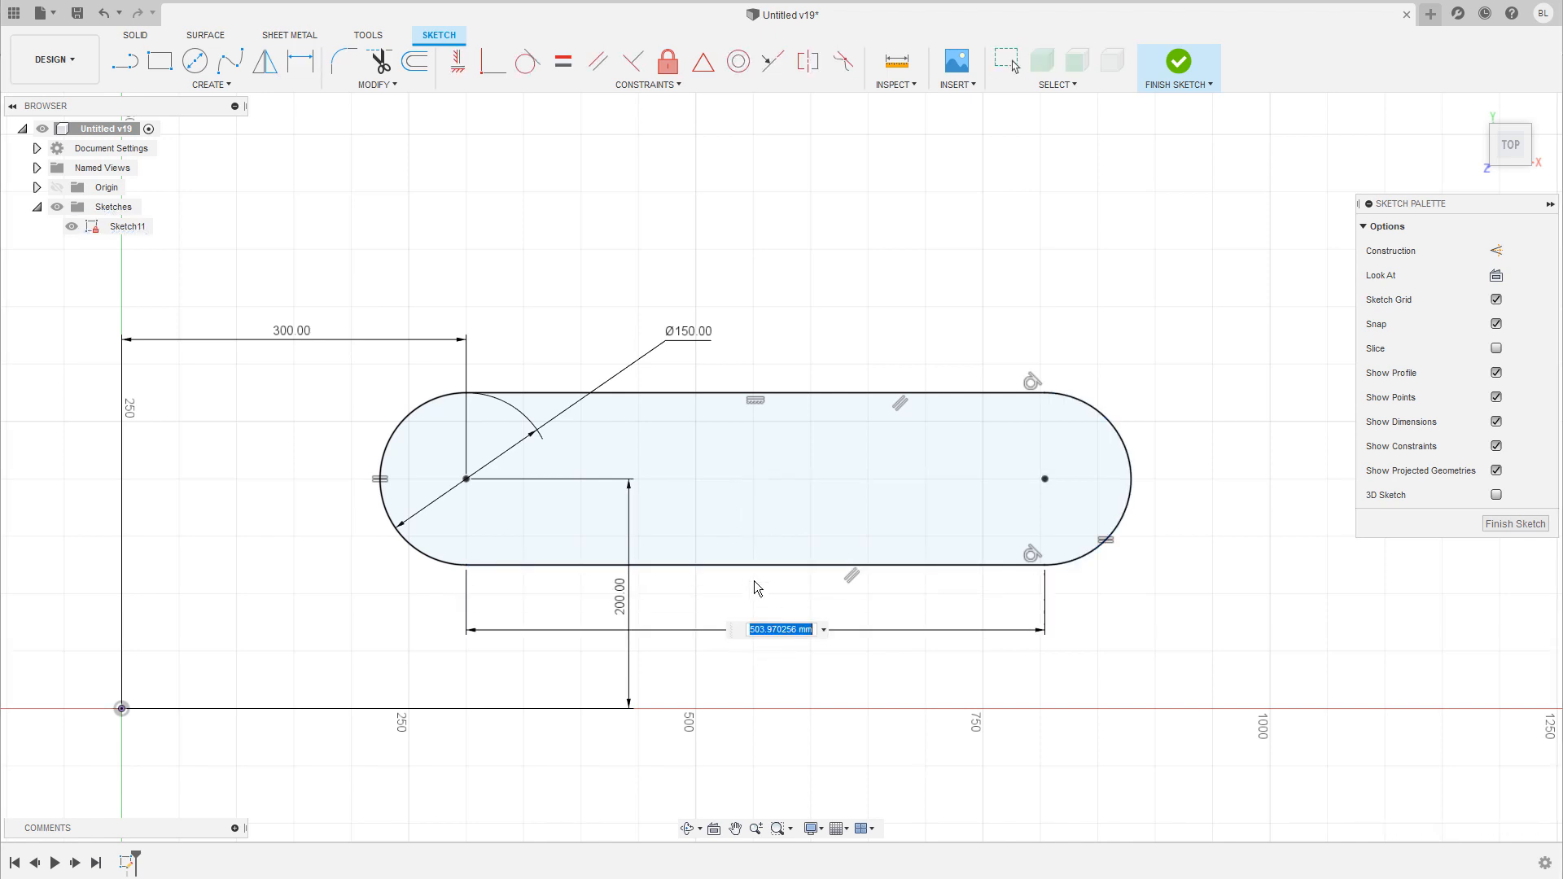
type("500")
key("Return")
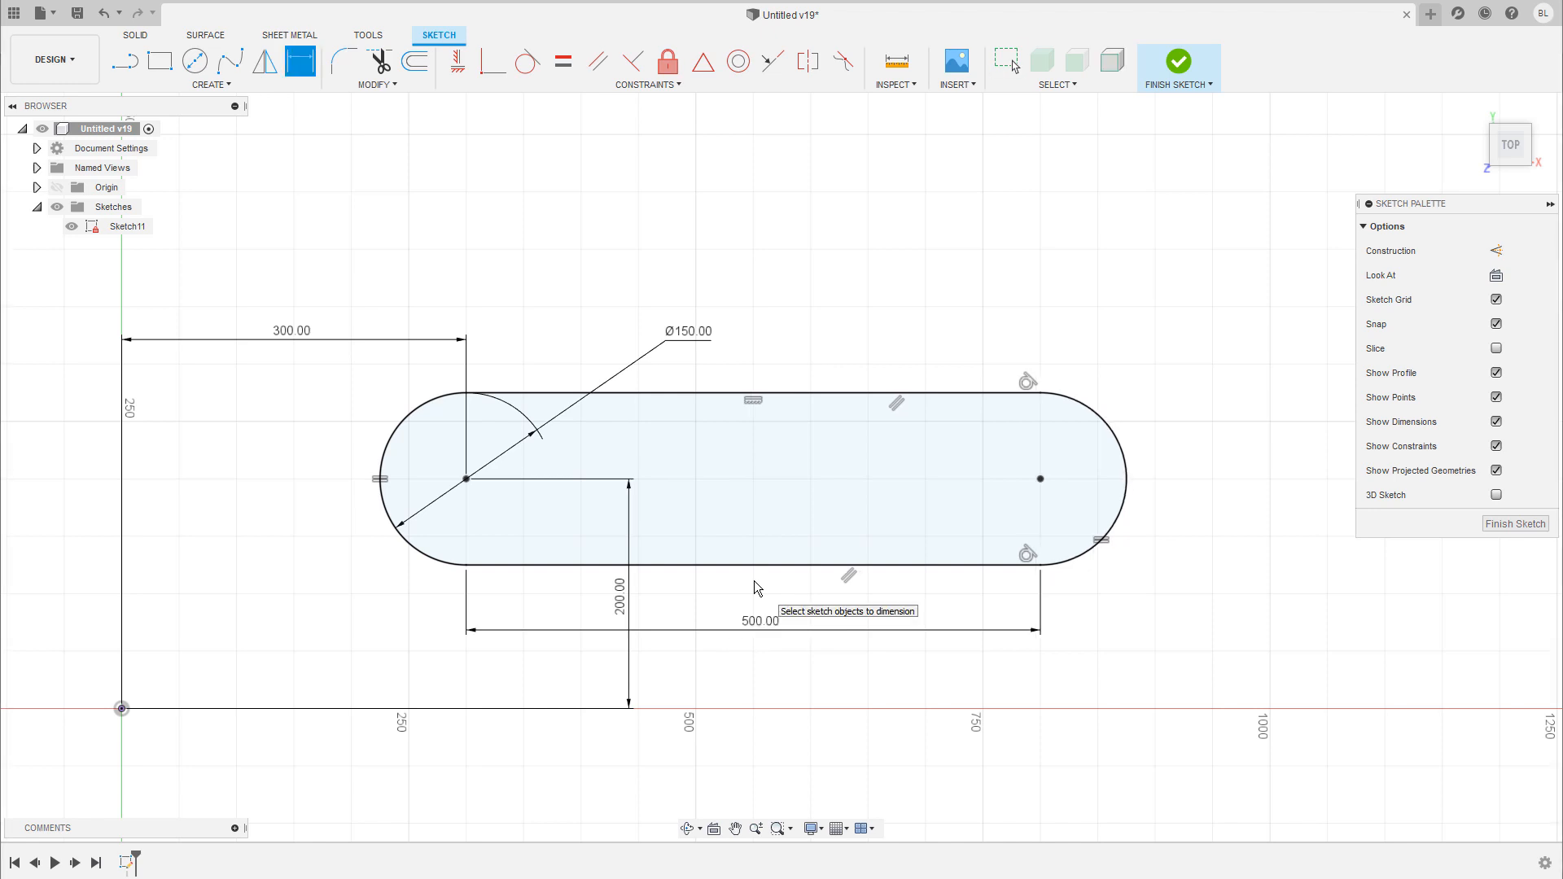
key("Escape")
- Delete the 300 mm horizontal and 200 mm vertical dimensions that locate the slot from the origin
scroll(893, 527, "down", 1)
middle_click_drag(890, 530, 966, 506)
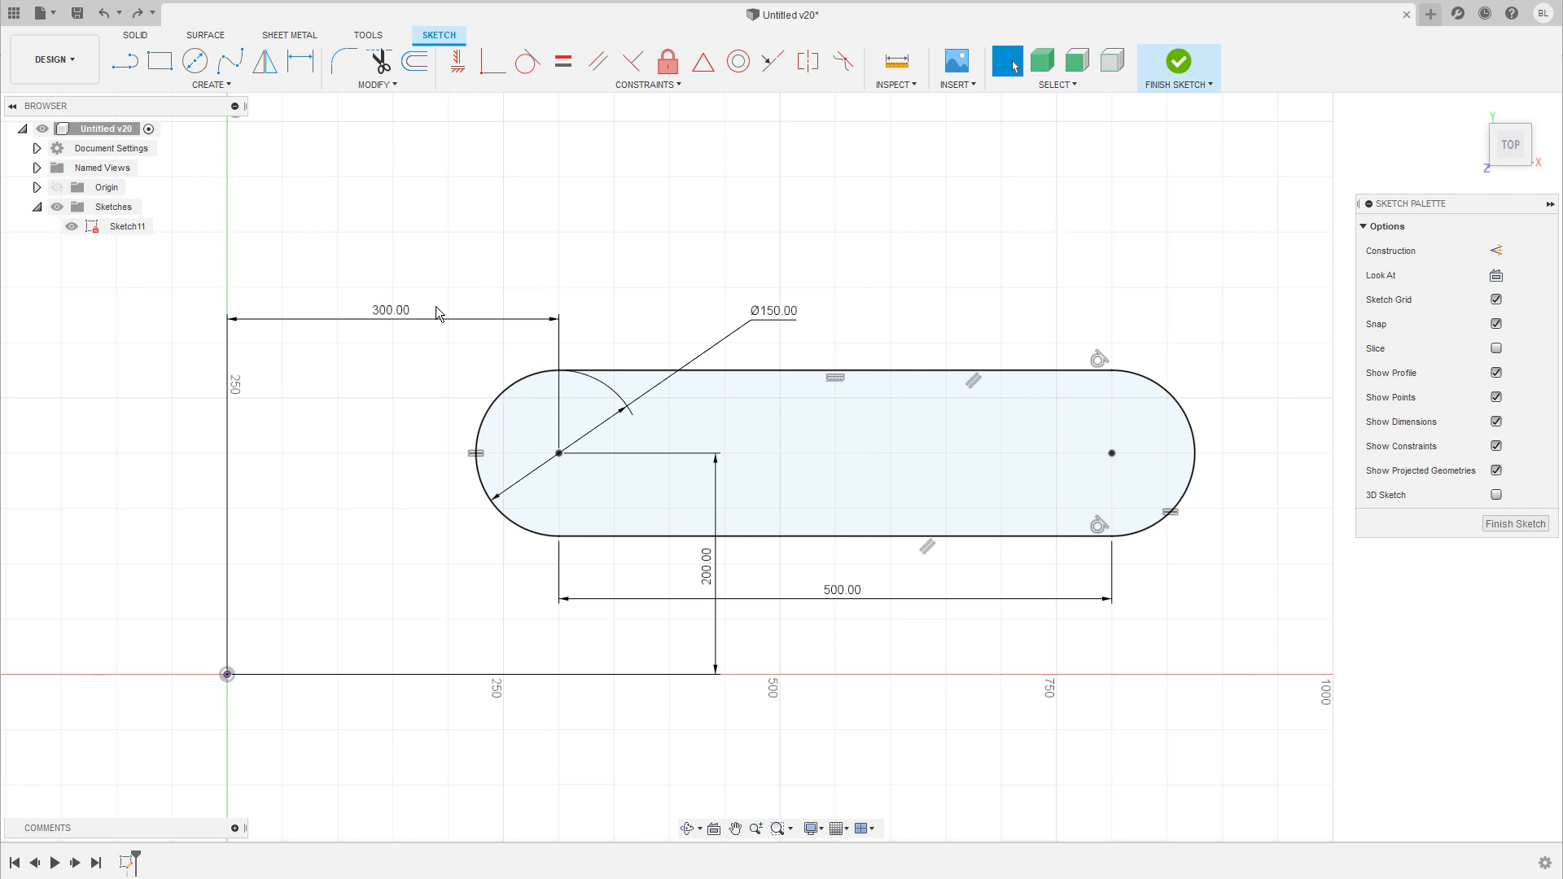
left_click(399, 319)
key("Delete")
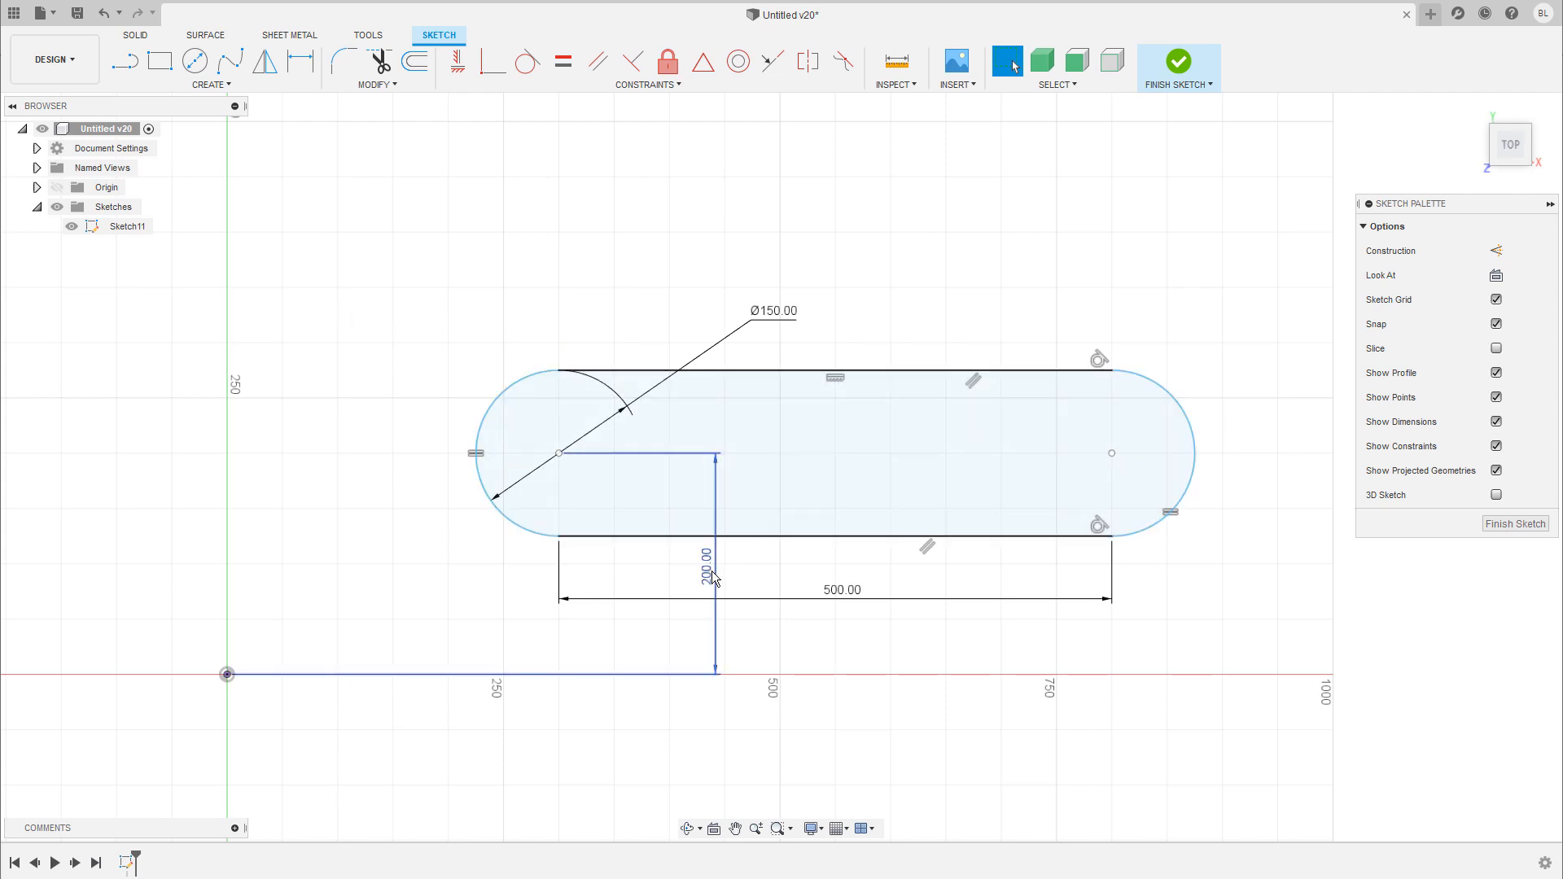
left_click(709, 578)
key("Delete")
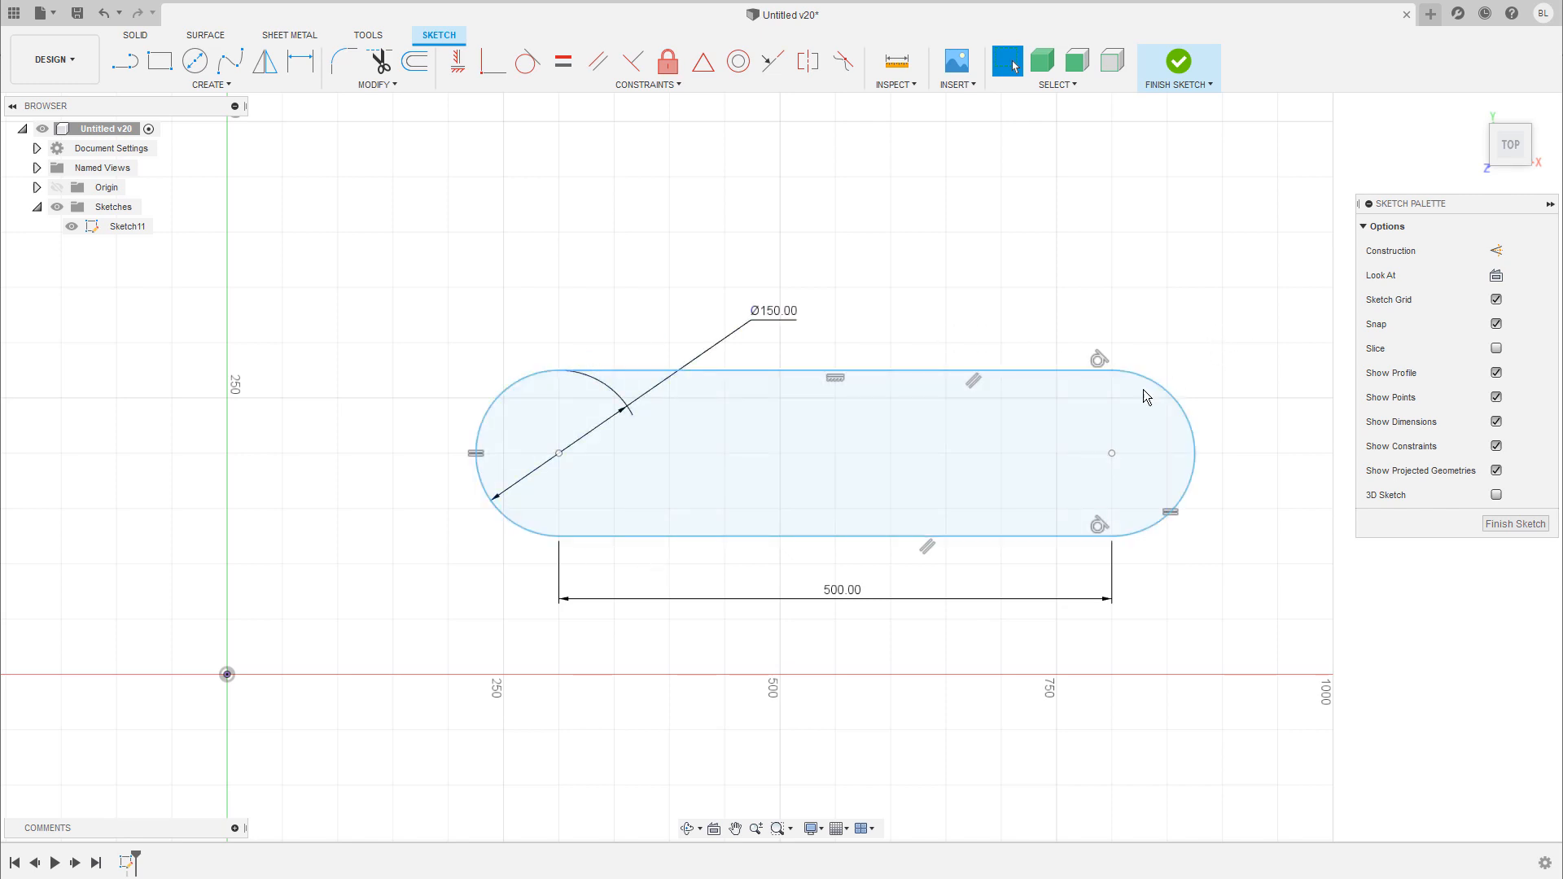
- Select the entire slot and move it freely upward and closer to the vertical axis
scroll(858, 432, "down", 1)
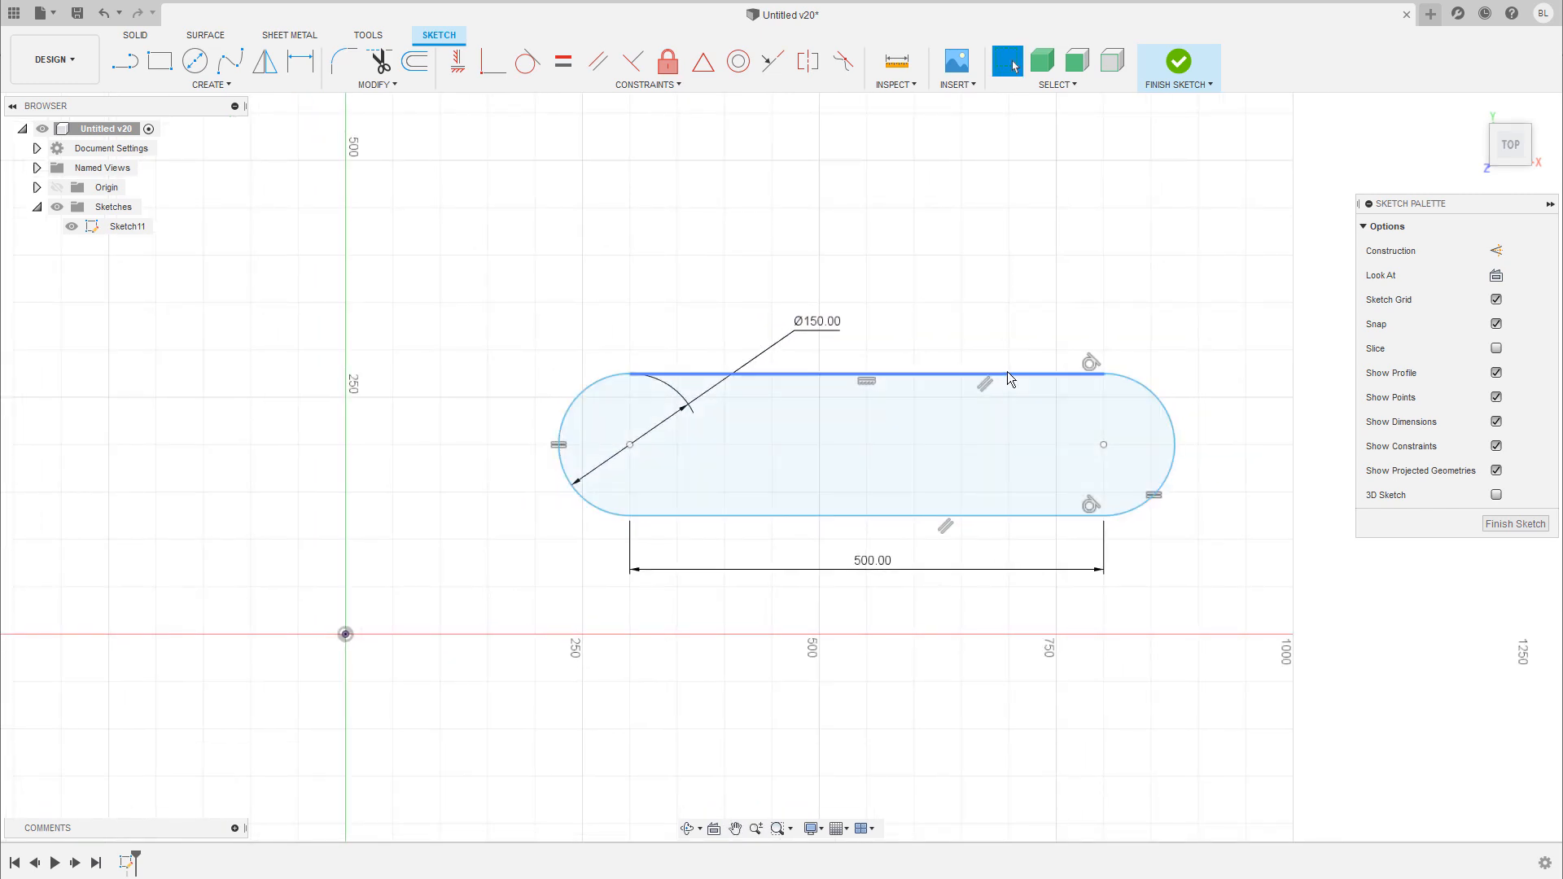
left_click_drag(1339, 305, 524, 533)
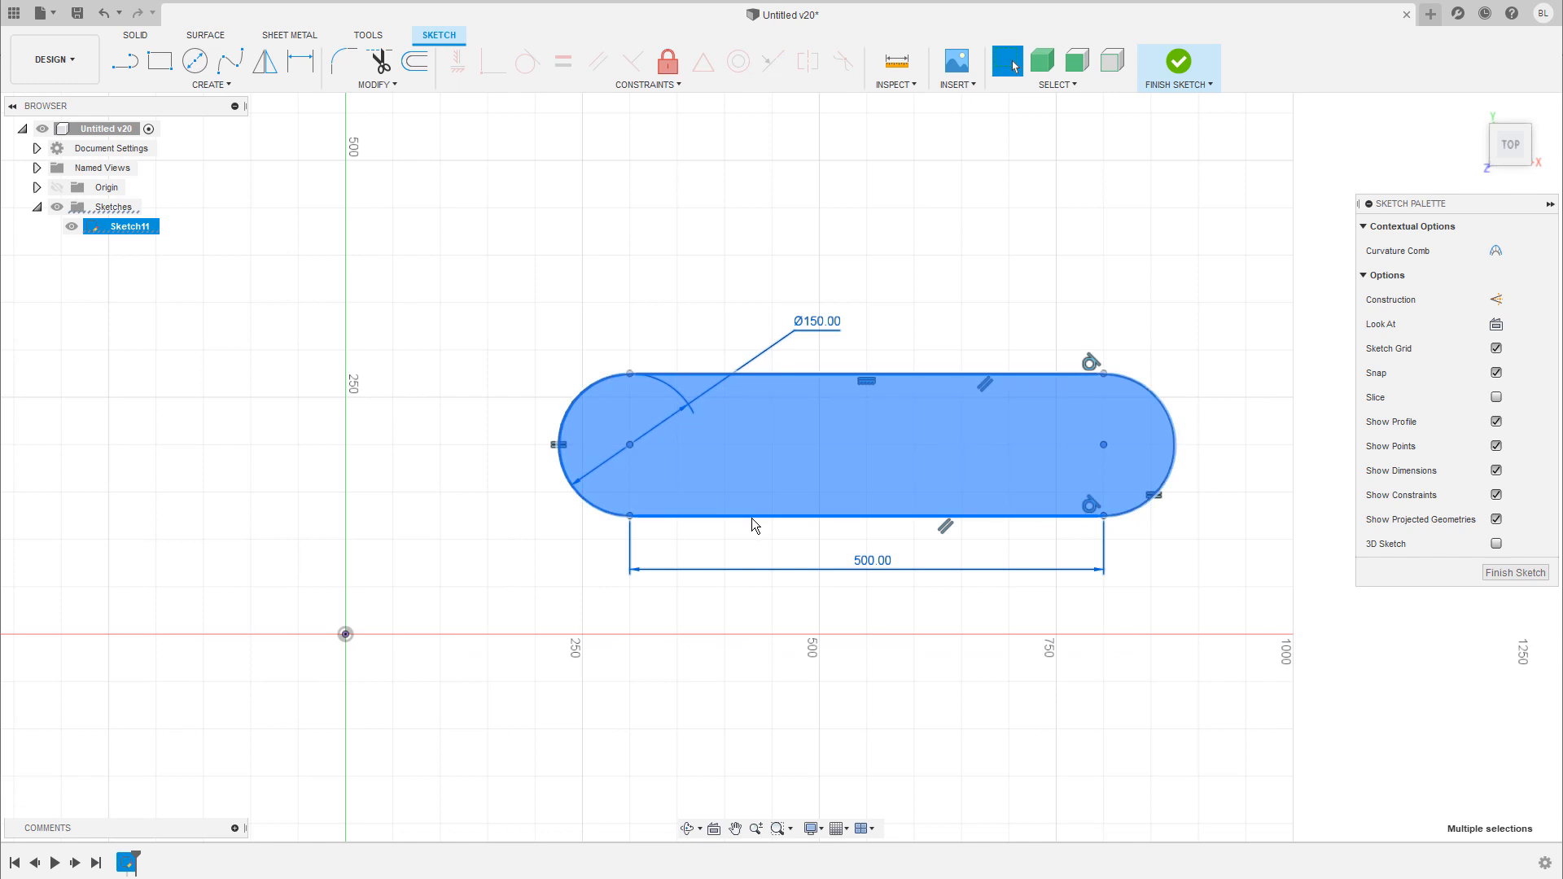
left_click_drag(750, 518, 601, 397)
left_click(708, 511)
scroll(635, 488, "up", 1)
mouse_move(632, 495)
middle_mouse_down()
mouse_move(995, 487)
mouse_move(750, 519)
middle_mouse_up()
scroll(986, 479, "up", 2)
scroll(753, 545, "down", 1)
middle_click_drag(758, 571, 794, 546)
scroll(783, 560, "down", 1)
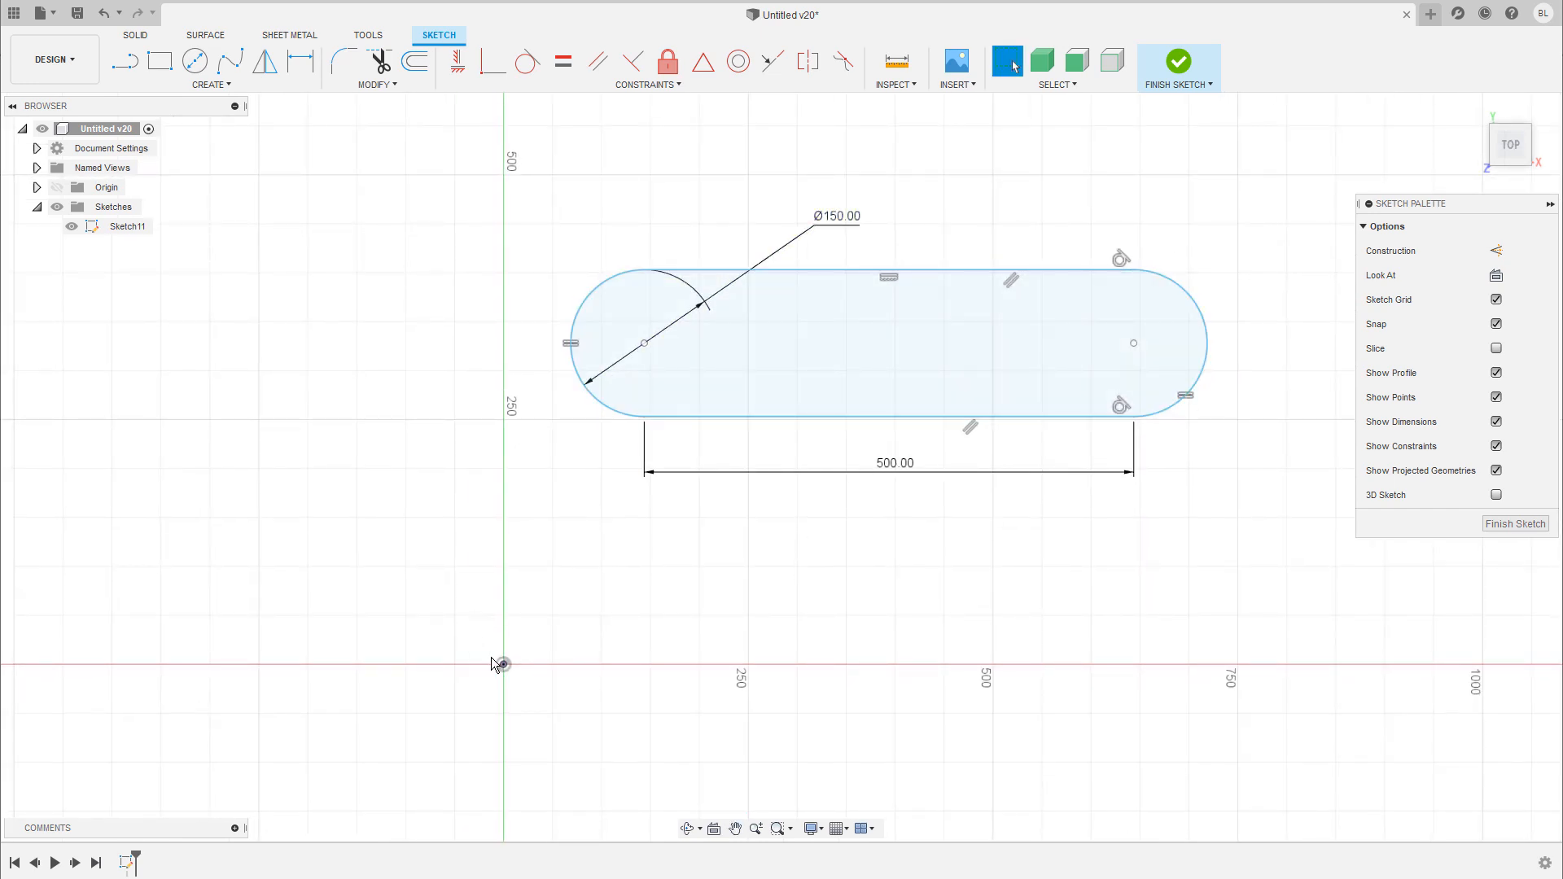
- Apply a Coincident constraint between the origin and the midpoint of the slot's upper line
scroll(691, 588, "up", 1)
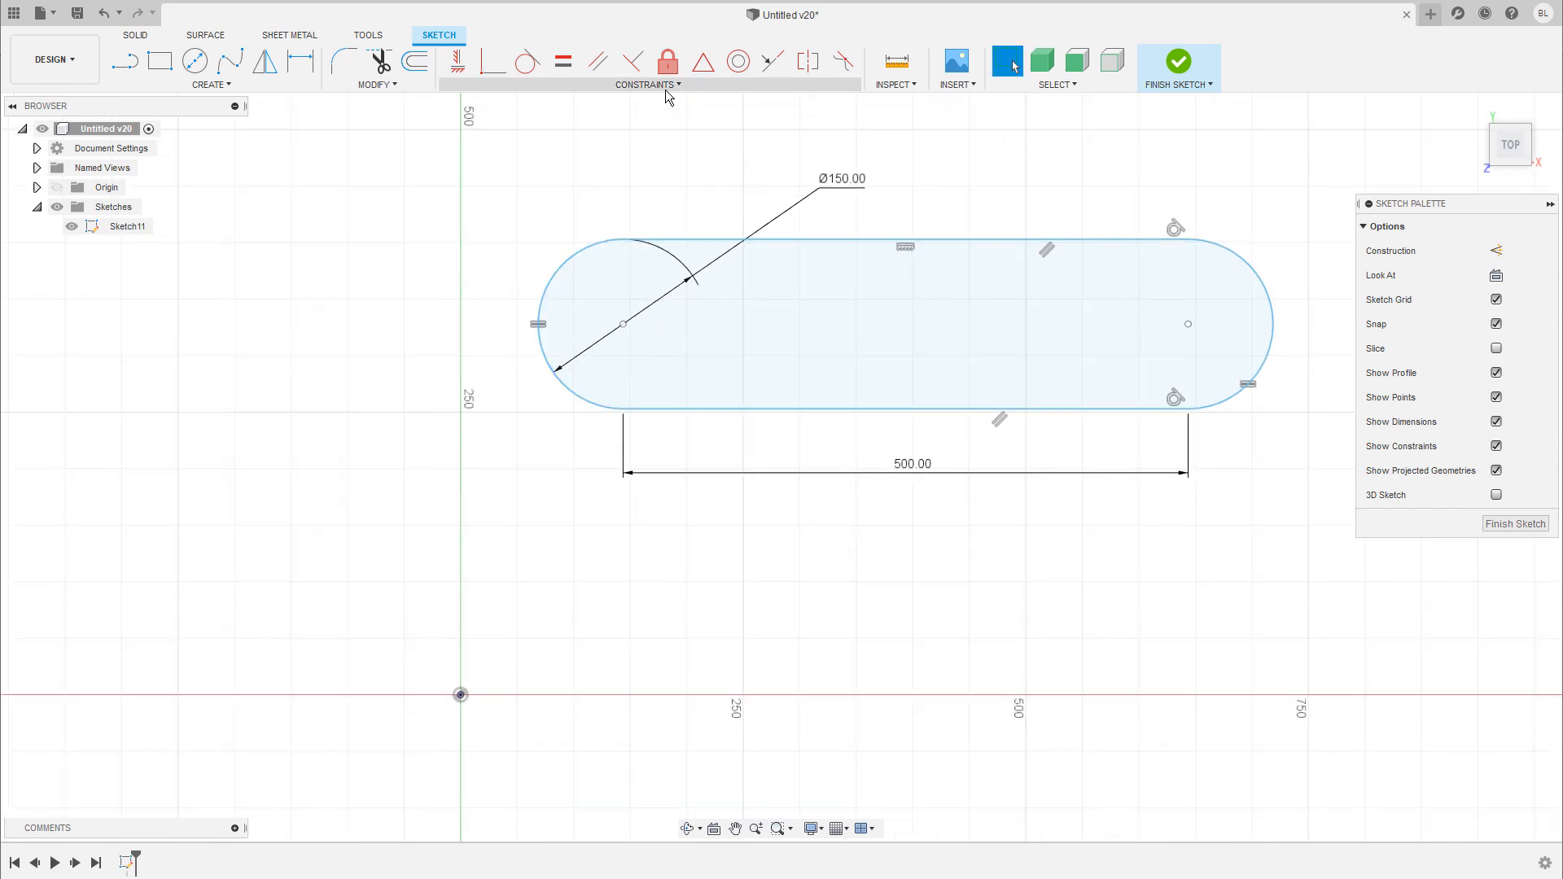
left_click(493, 62)
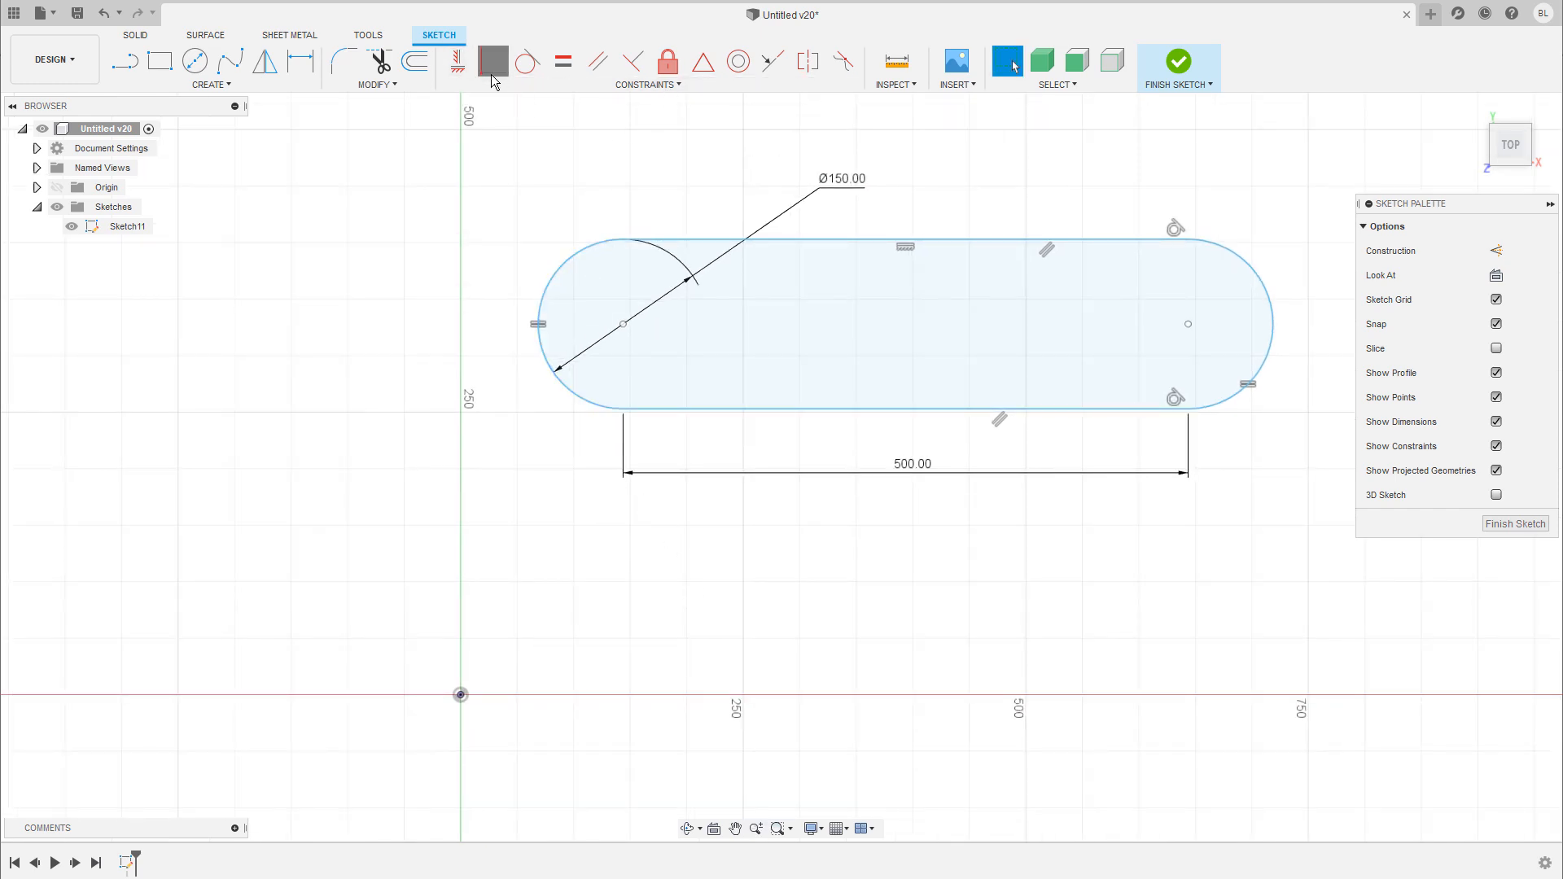
left_click(461, 694)
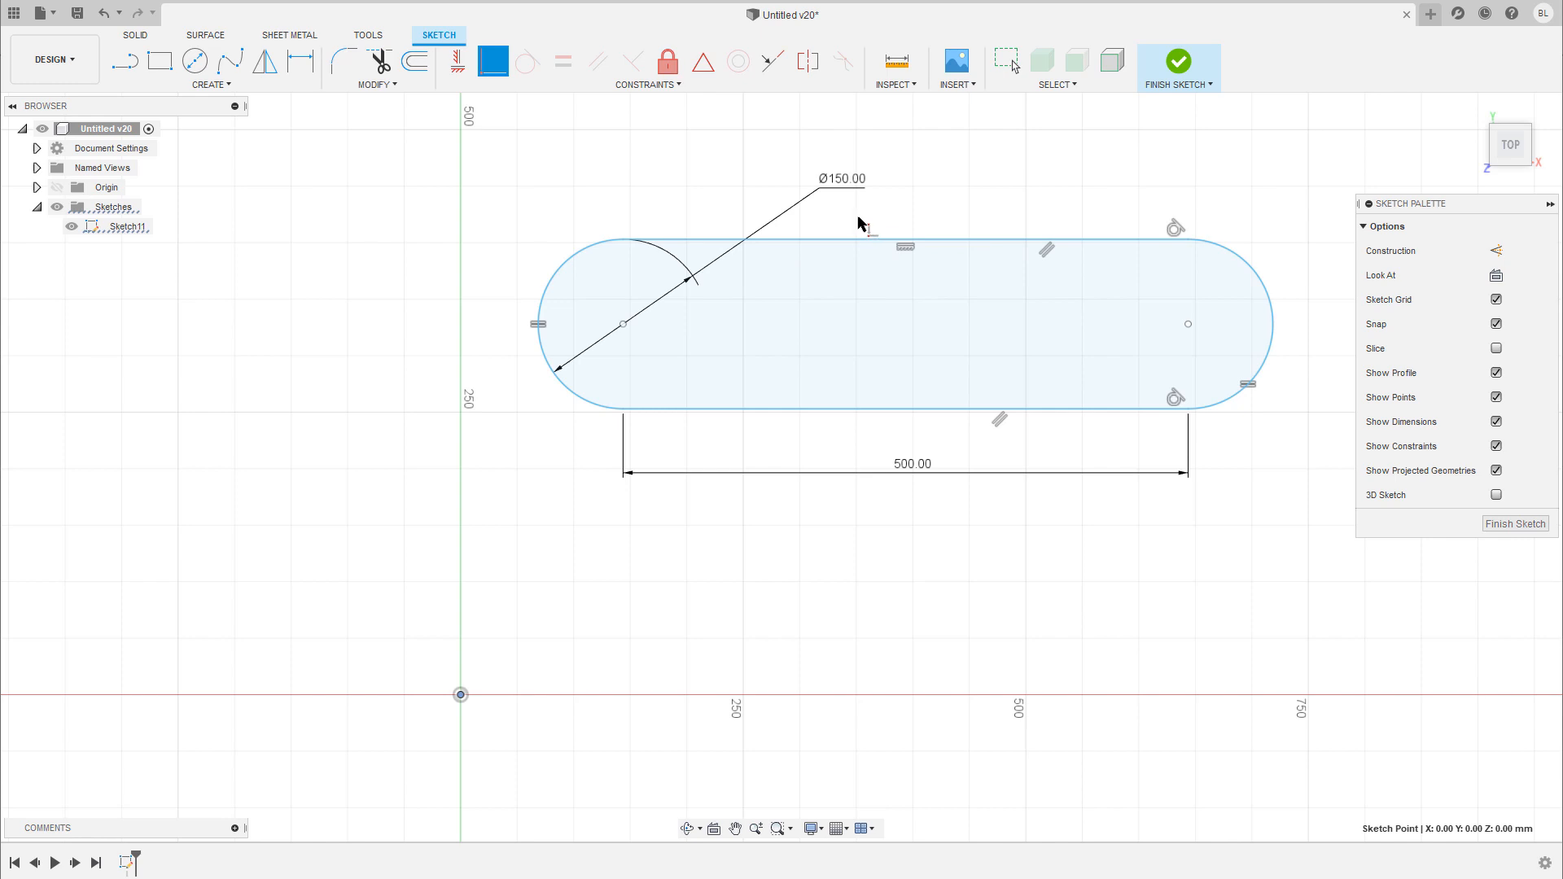
left_click(903, 241)
scroll(603, 472, "down", 3)
middle_click_drag(604, 514, 905, 366)
scroll(887, 358, "up", 4)
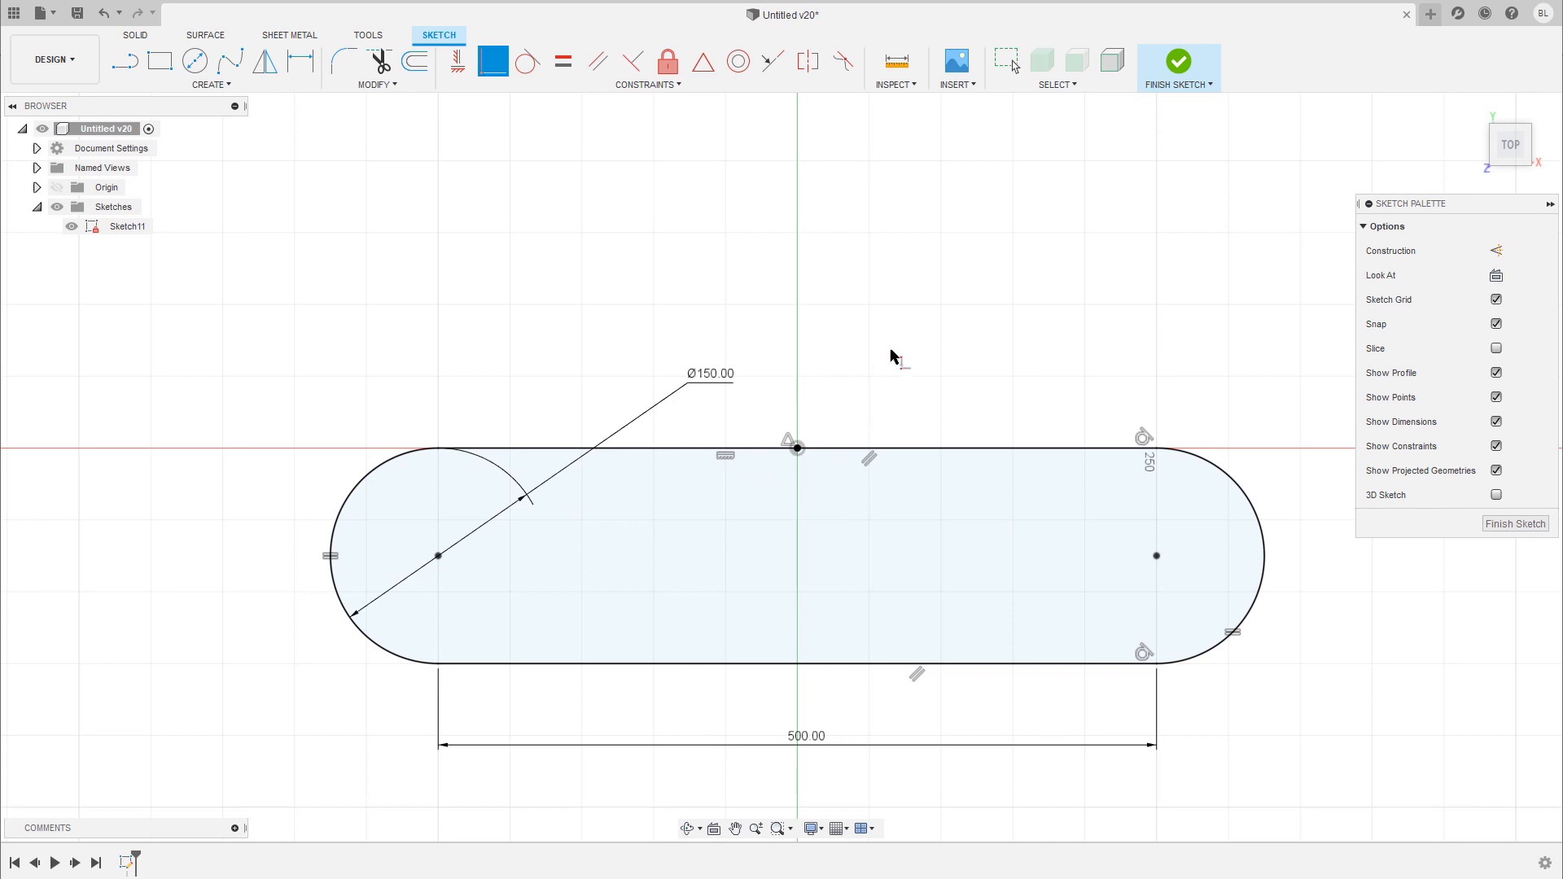
- Draw a vertical line about 350 mm long through the origin and across the slot, and convert it to construction geometry
scroll(900, 370, "down", 2)
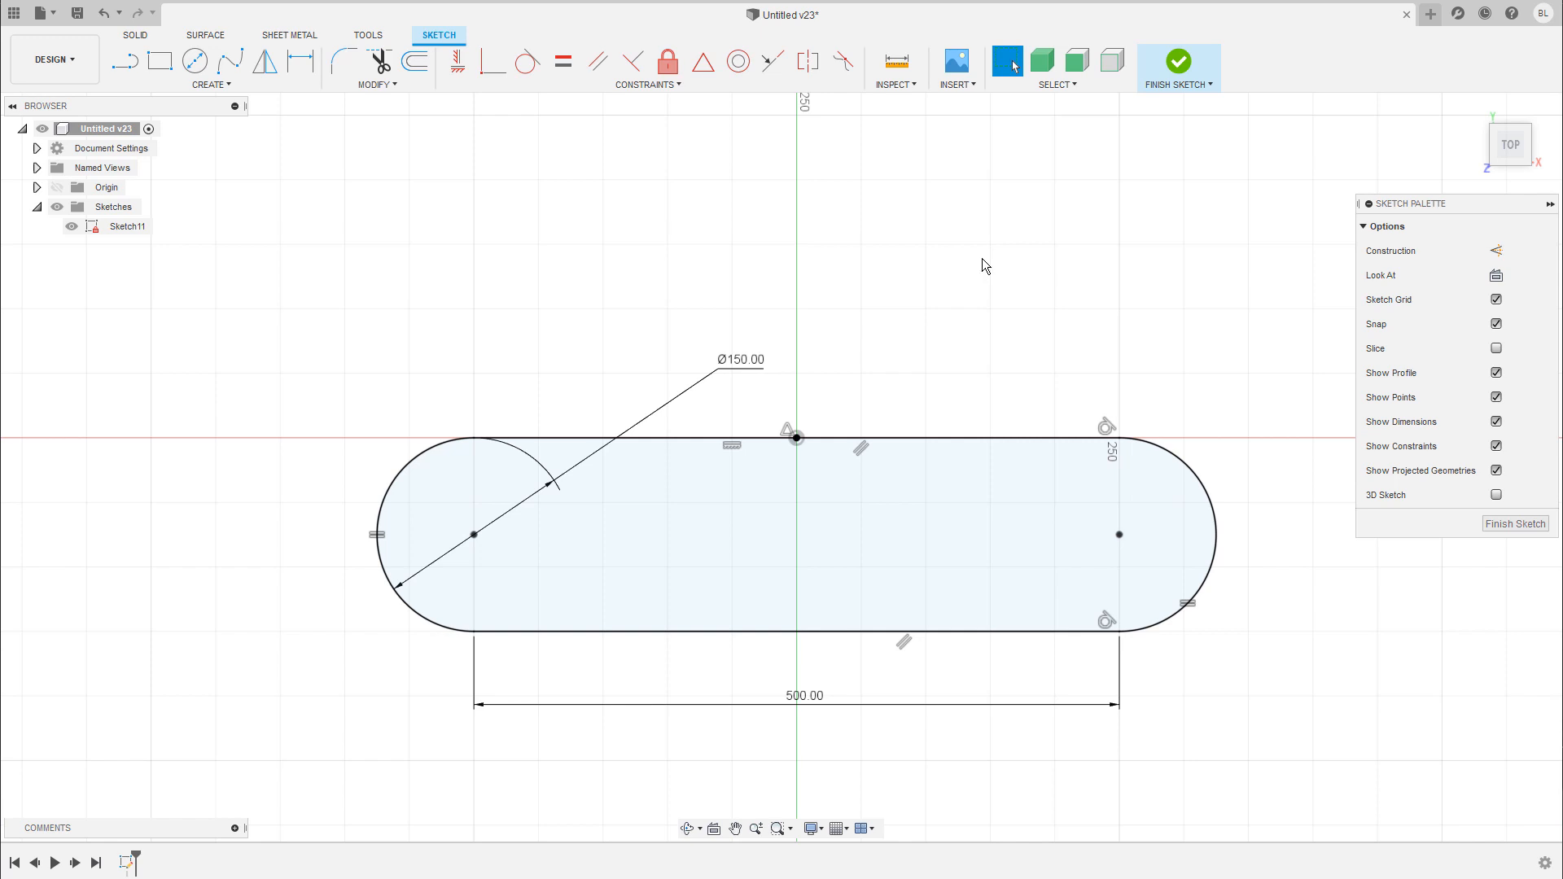
key("l")
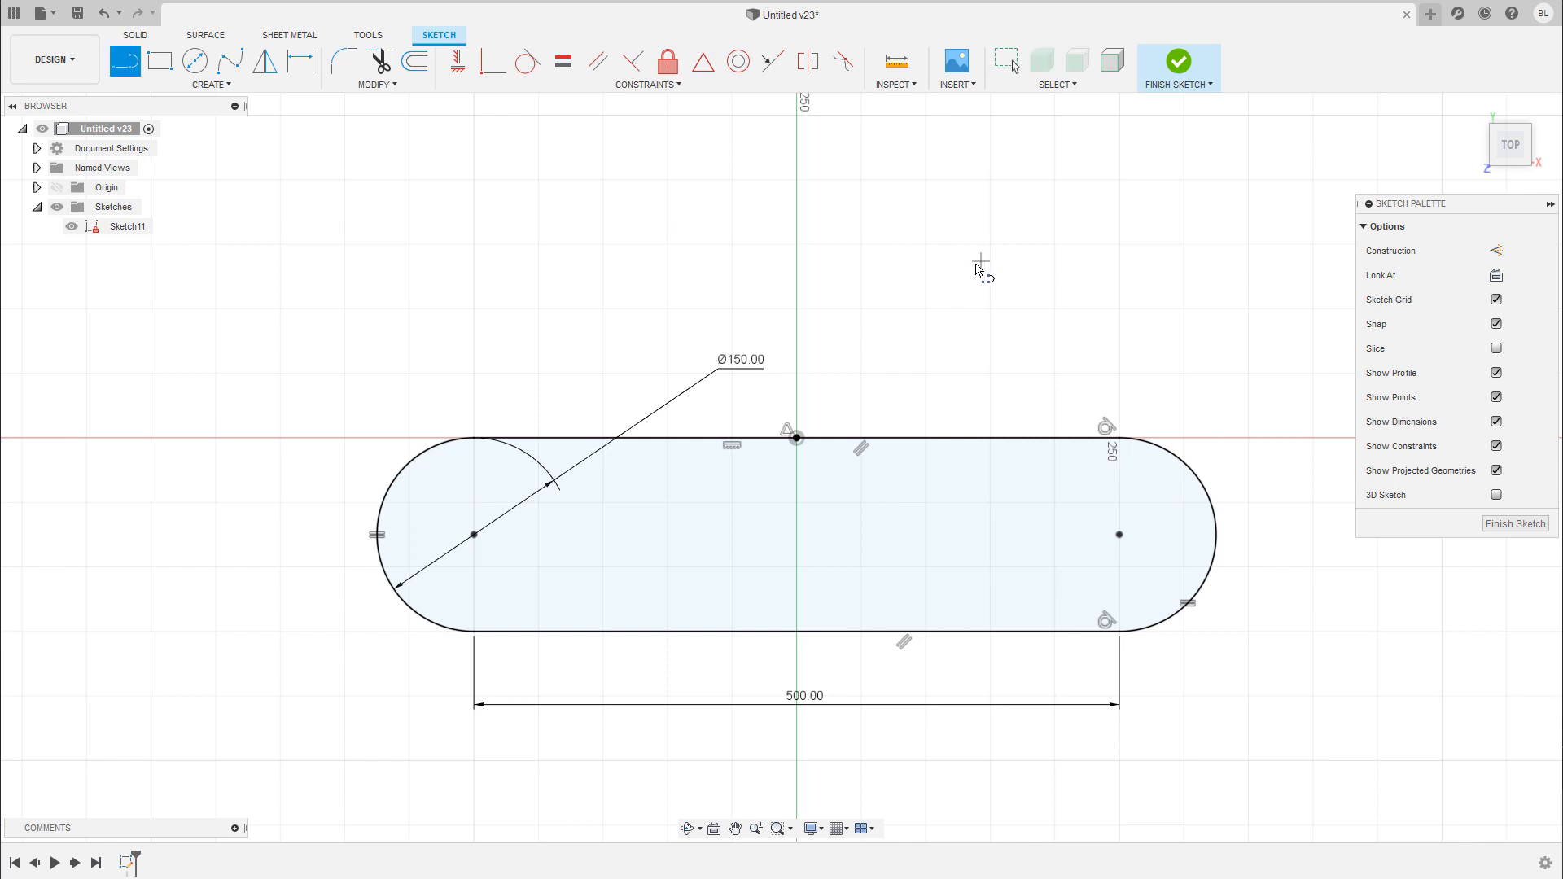
left_click(798, 309)
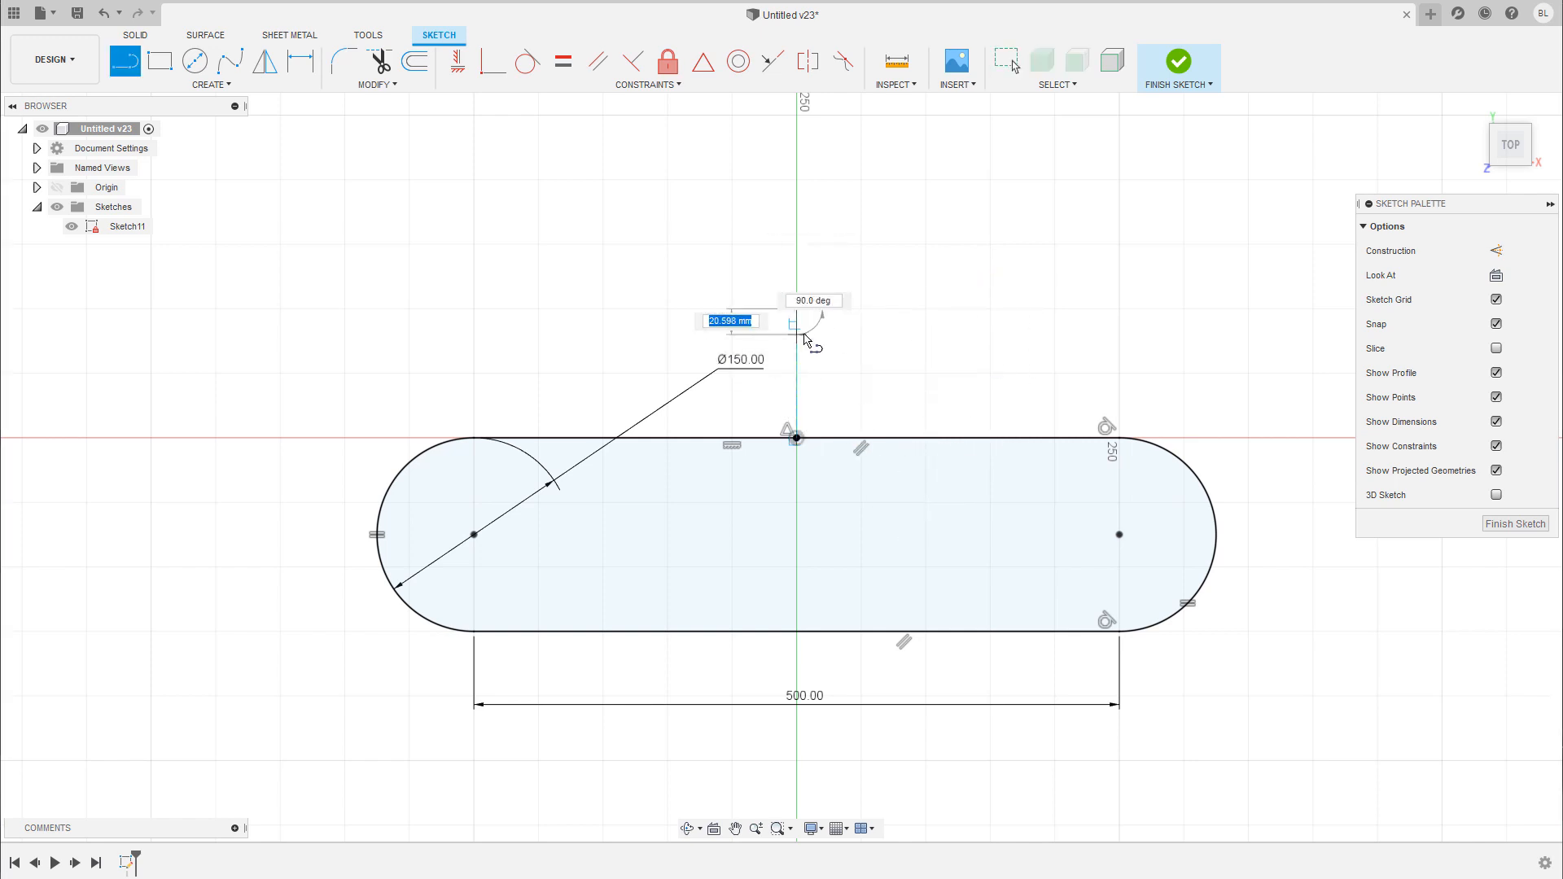
left_click(797, 761)
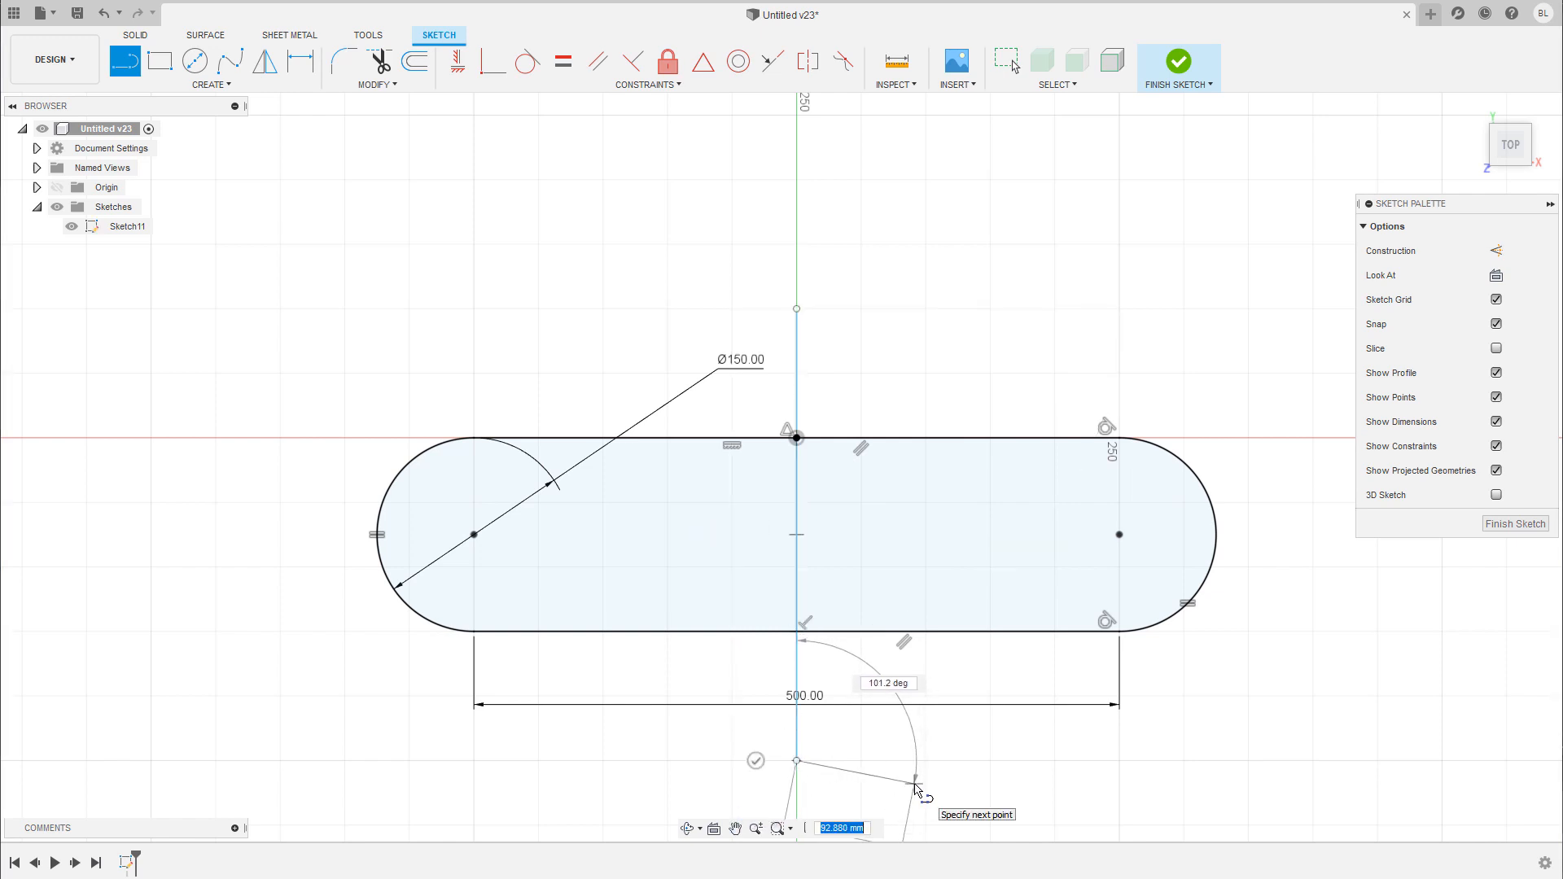
key("Escape")
left_click(797, 399)
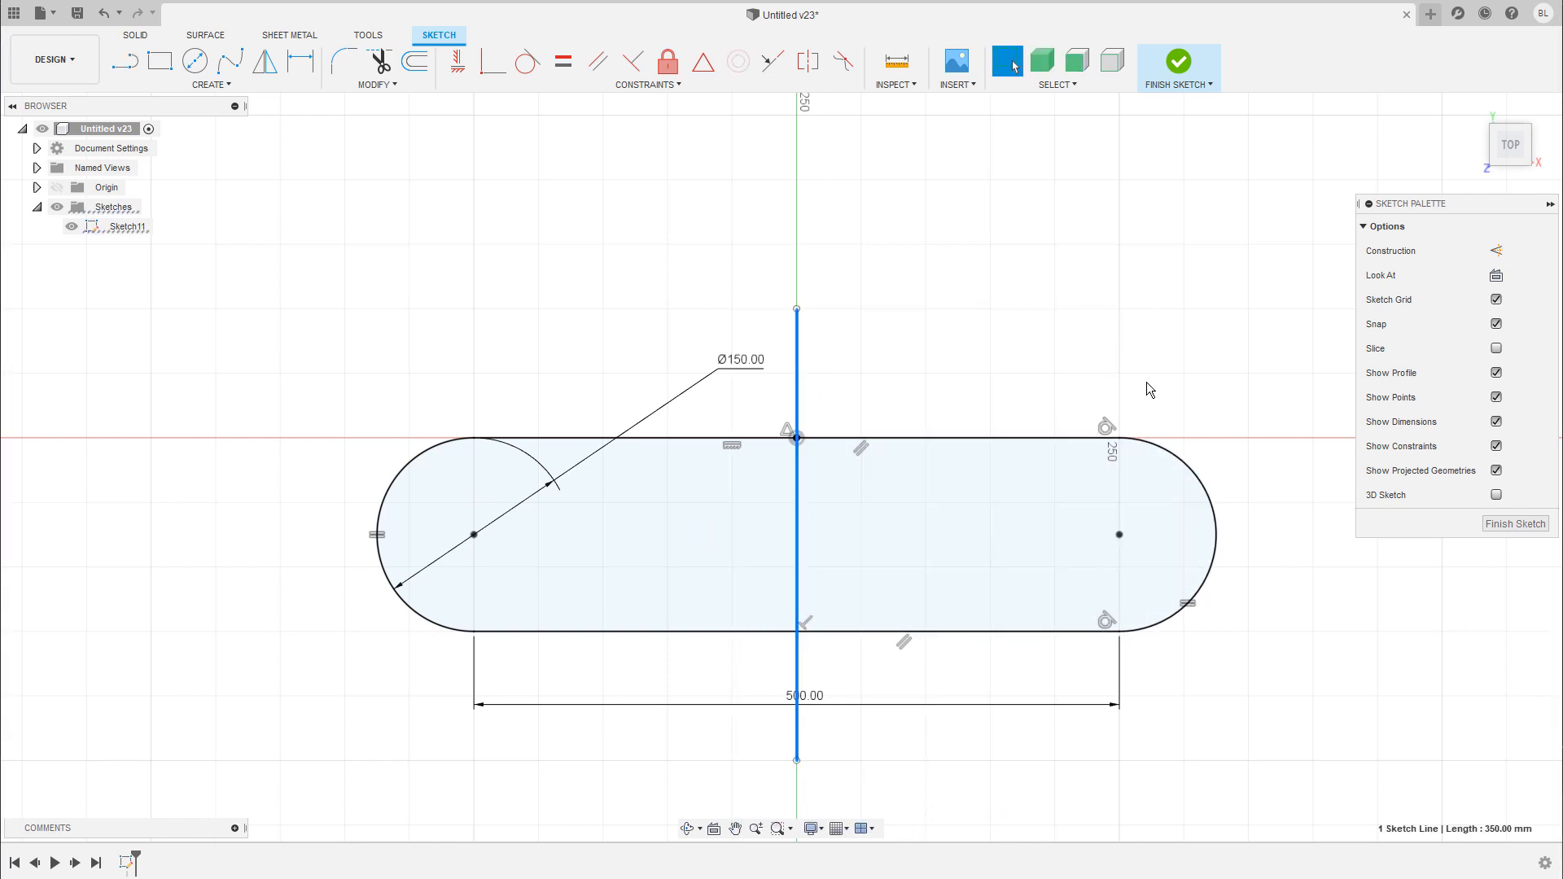
left_click(1496, 251)
left_click(1002, 411)
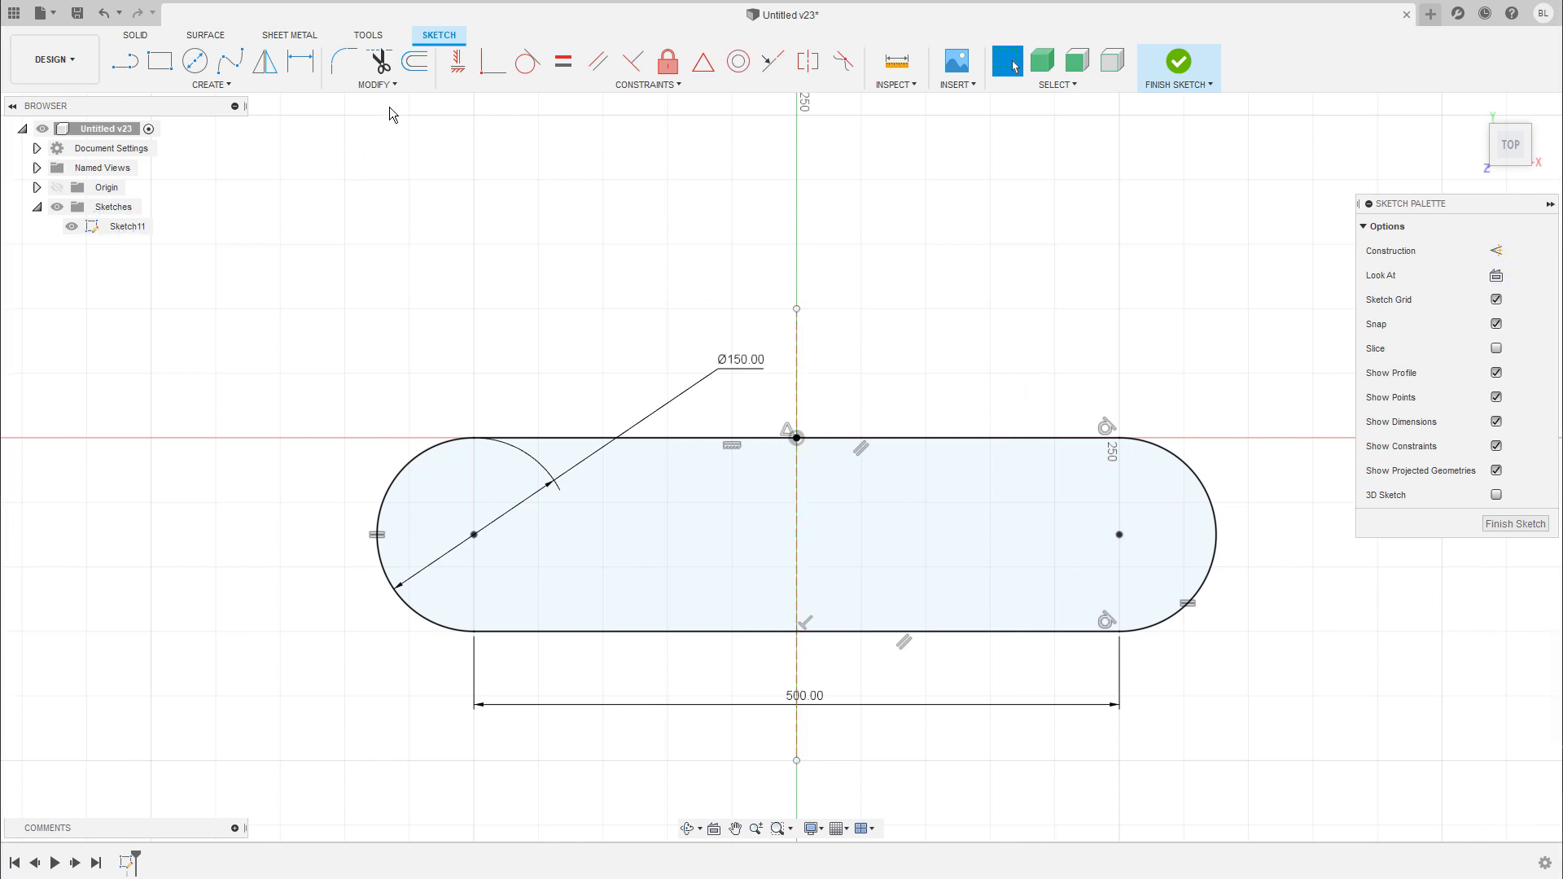
- Trim away the half of the slot on the positive X side of the construction line, including its end arc
left_click(377, 84)
left_click(376, 128)
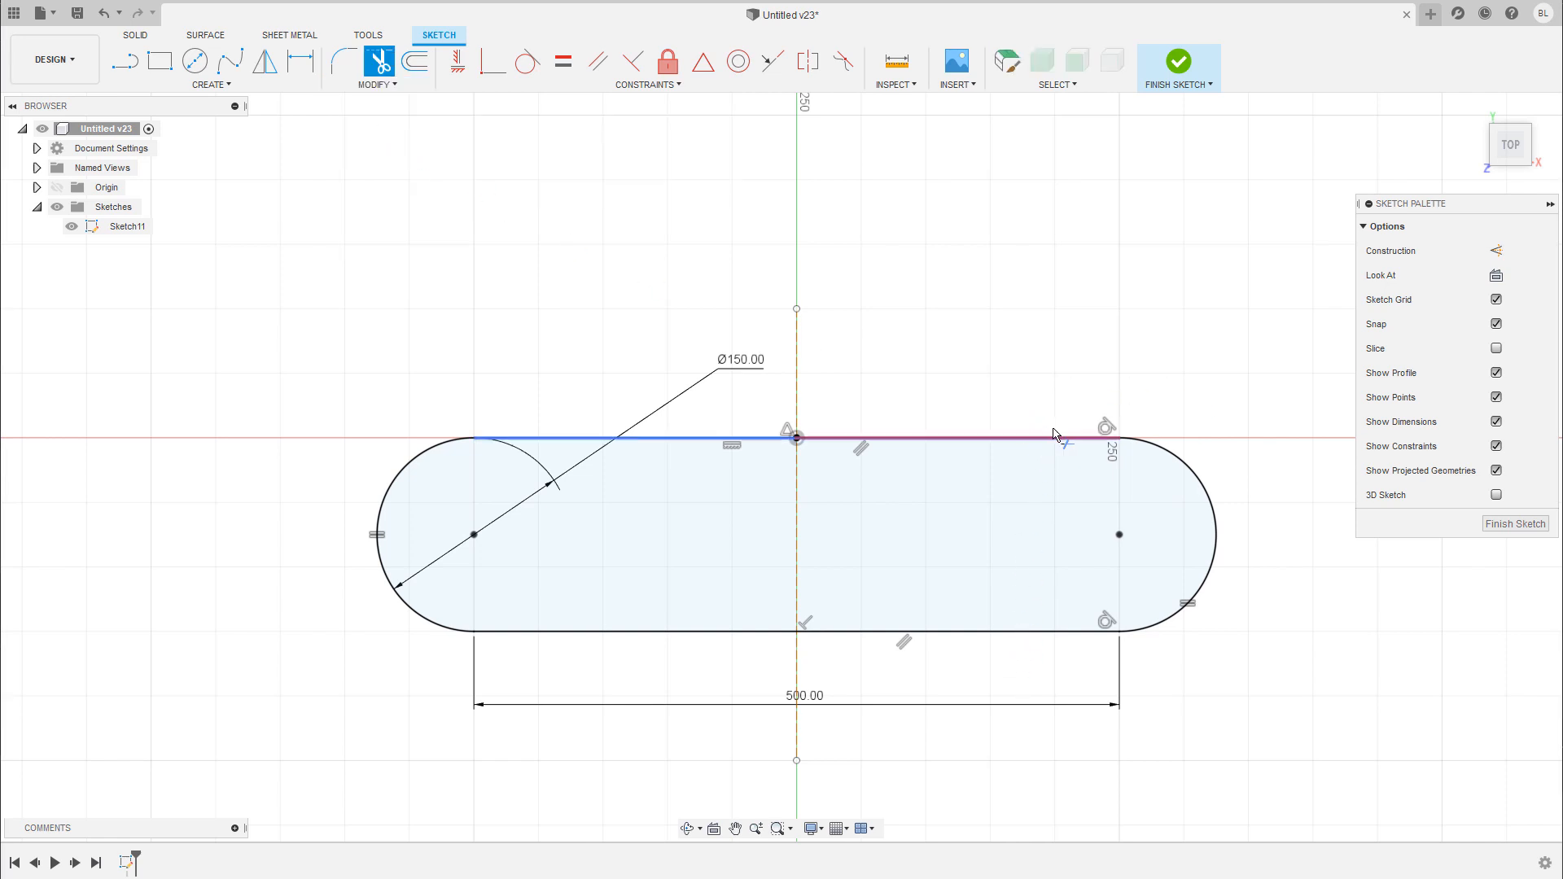
left_click(977, 440)
left_click(1203, 487)
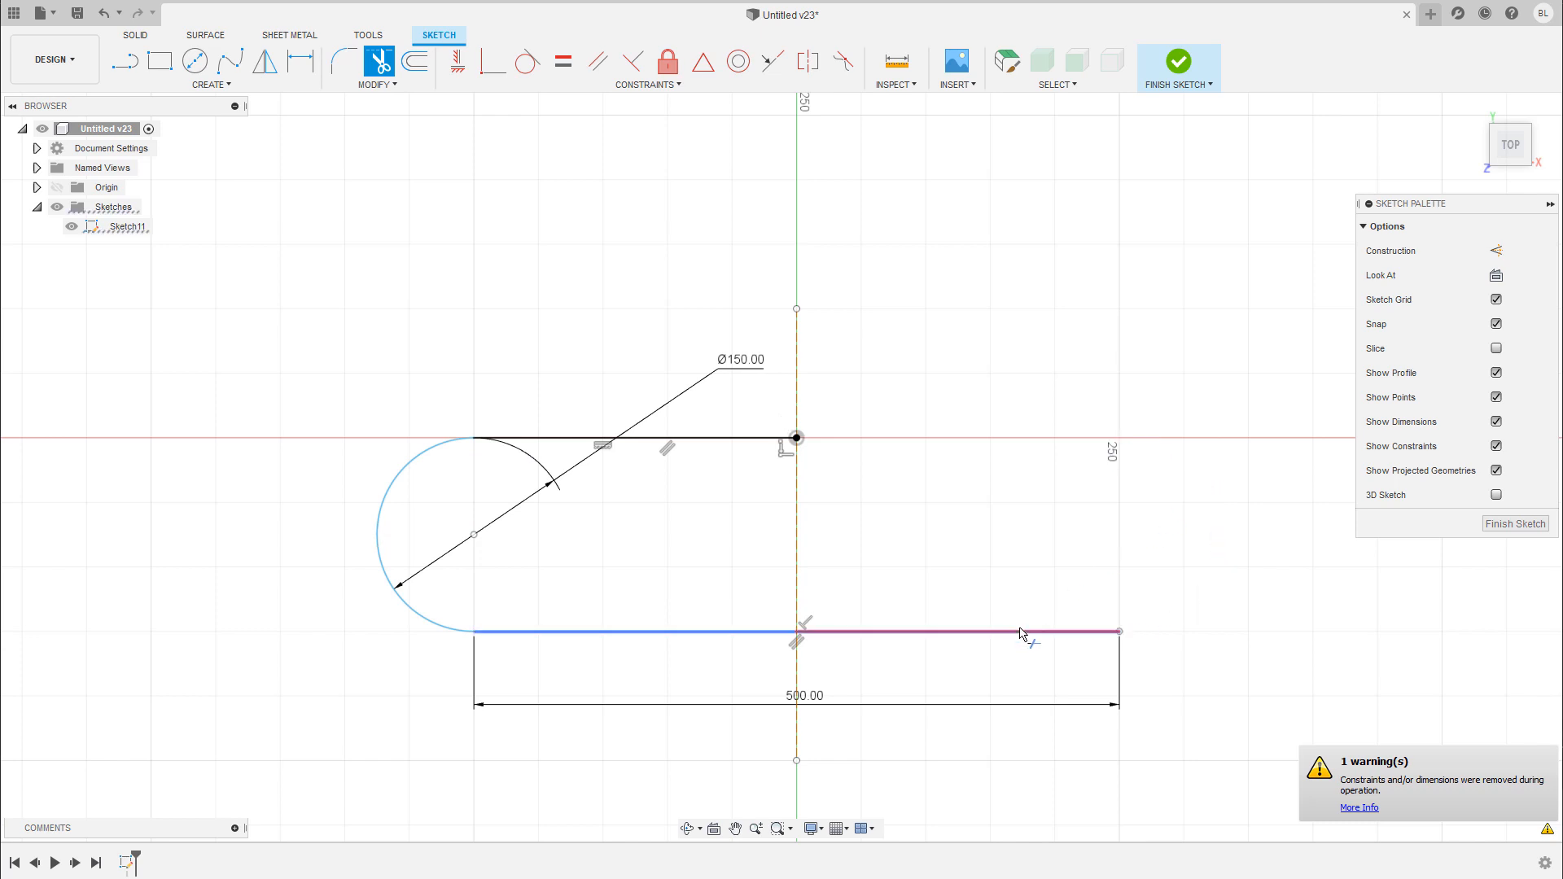
left_click(1023, 633)
key("Escape")
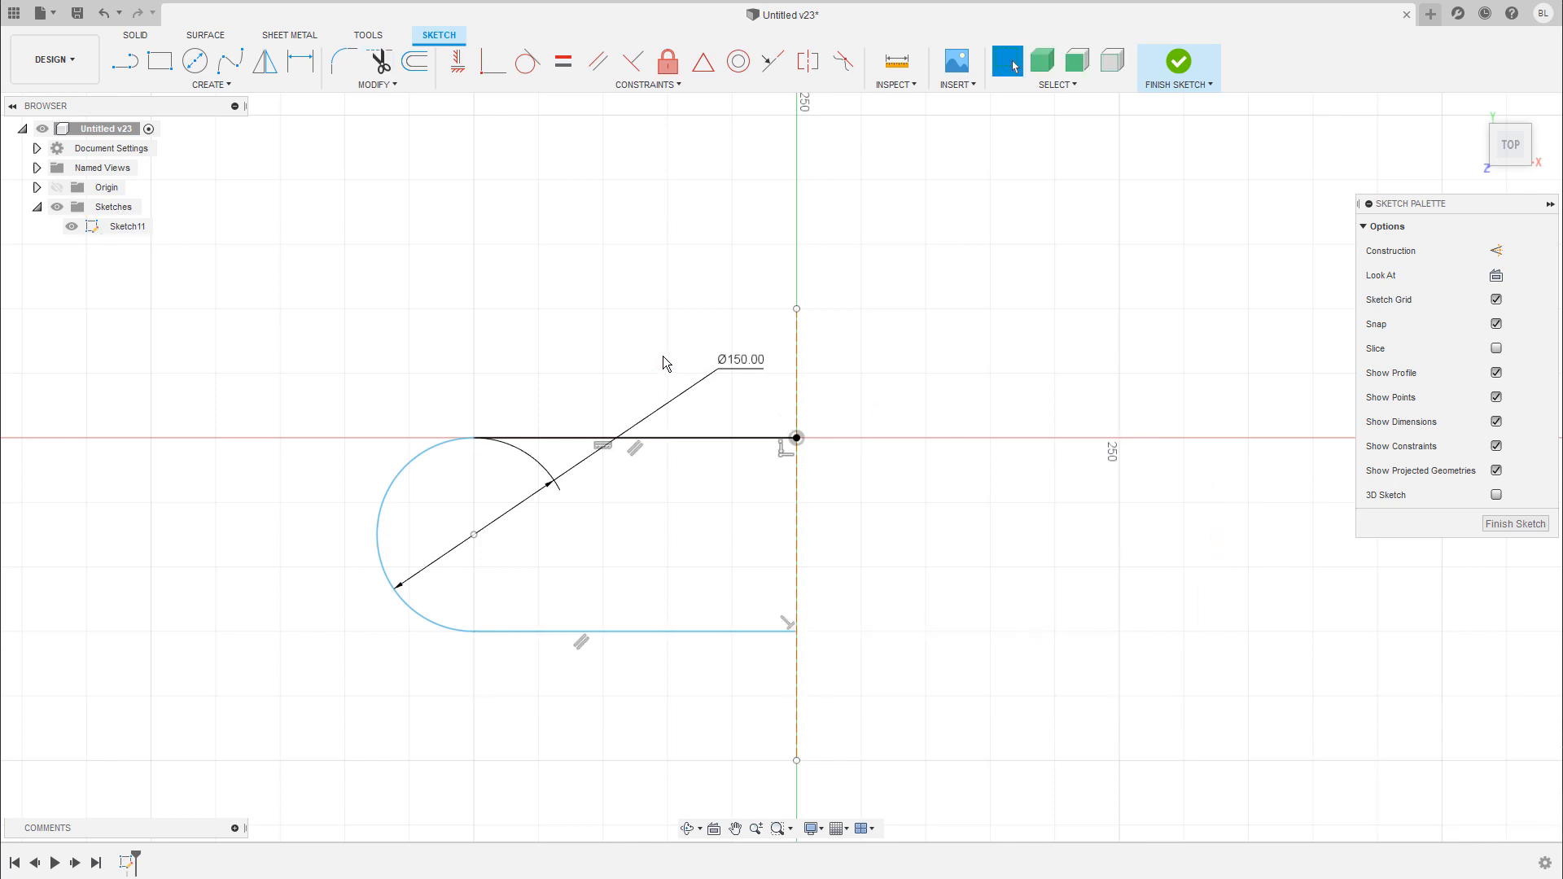
- Mirror the remaining two lines and arc about the construction line, and stretch the slot by moving the mirrored arc's centre outward
left_click(259, 84)
left_click(155, 330)
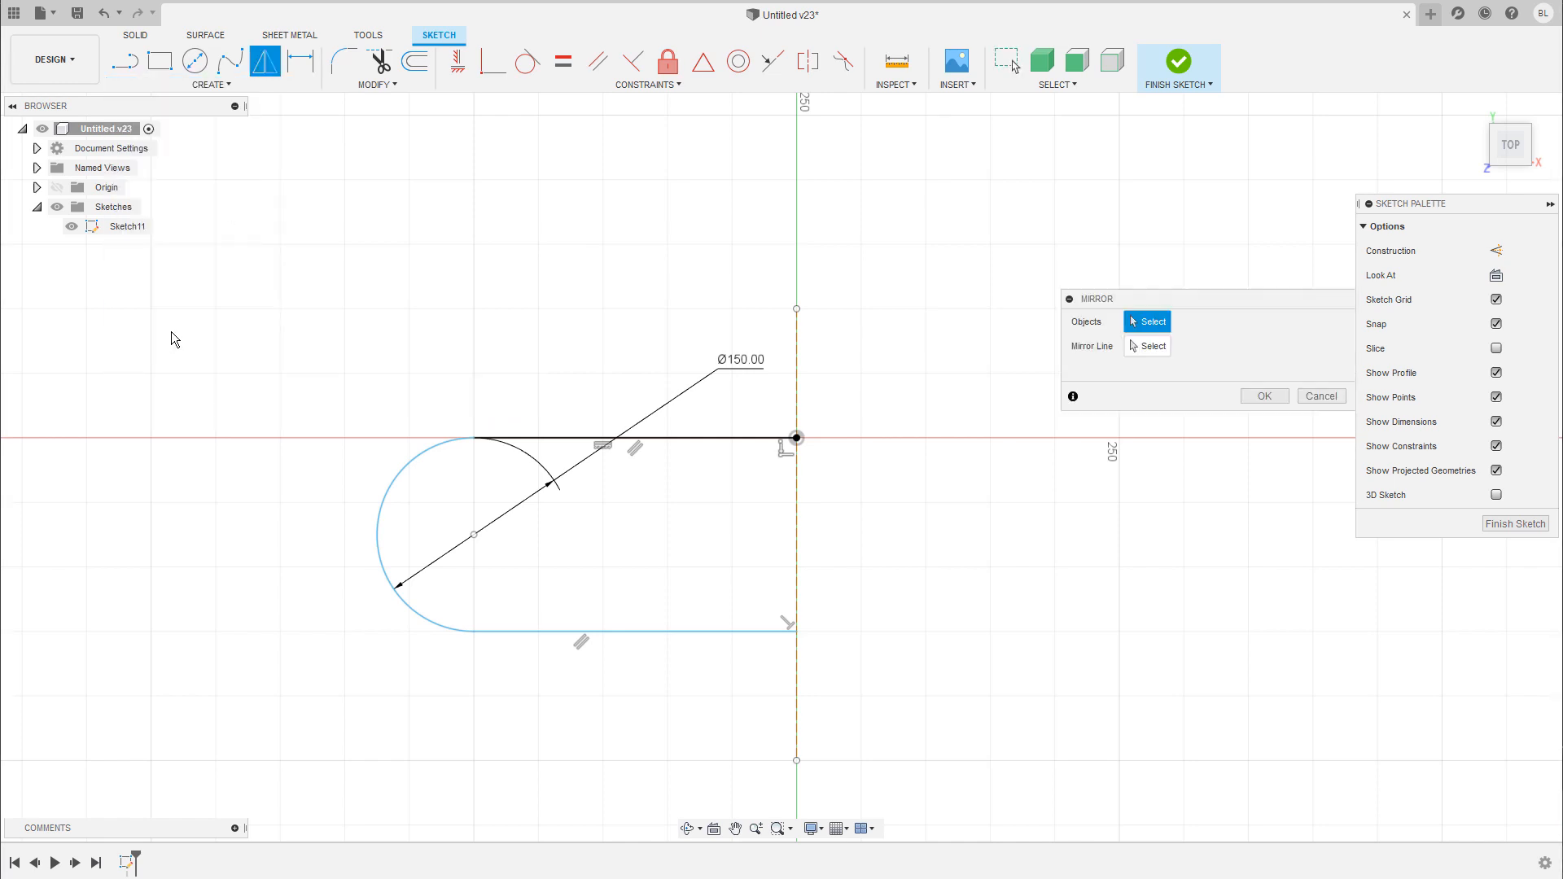
left_click(718, 438)
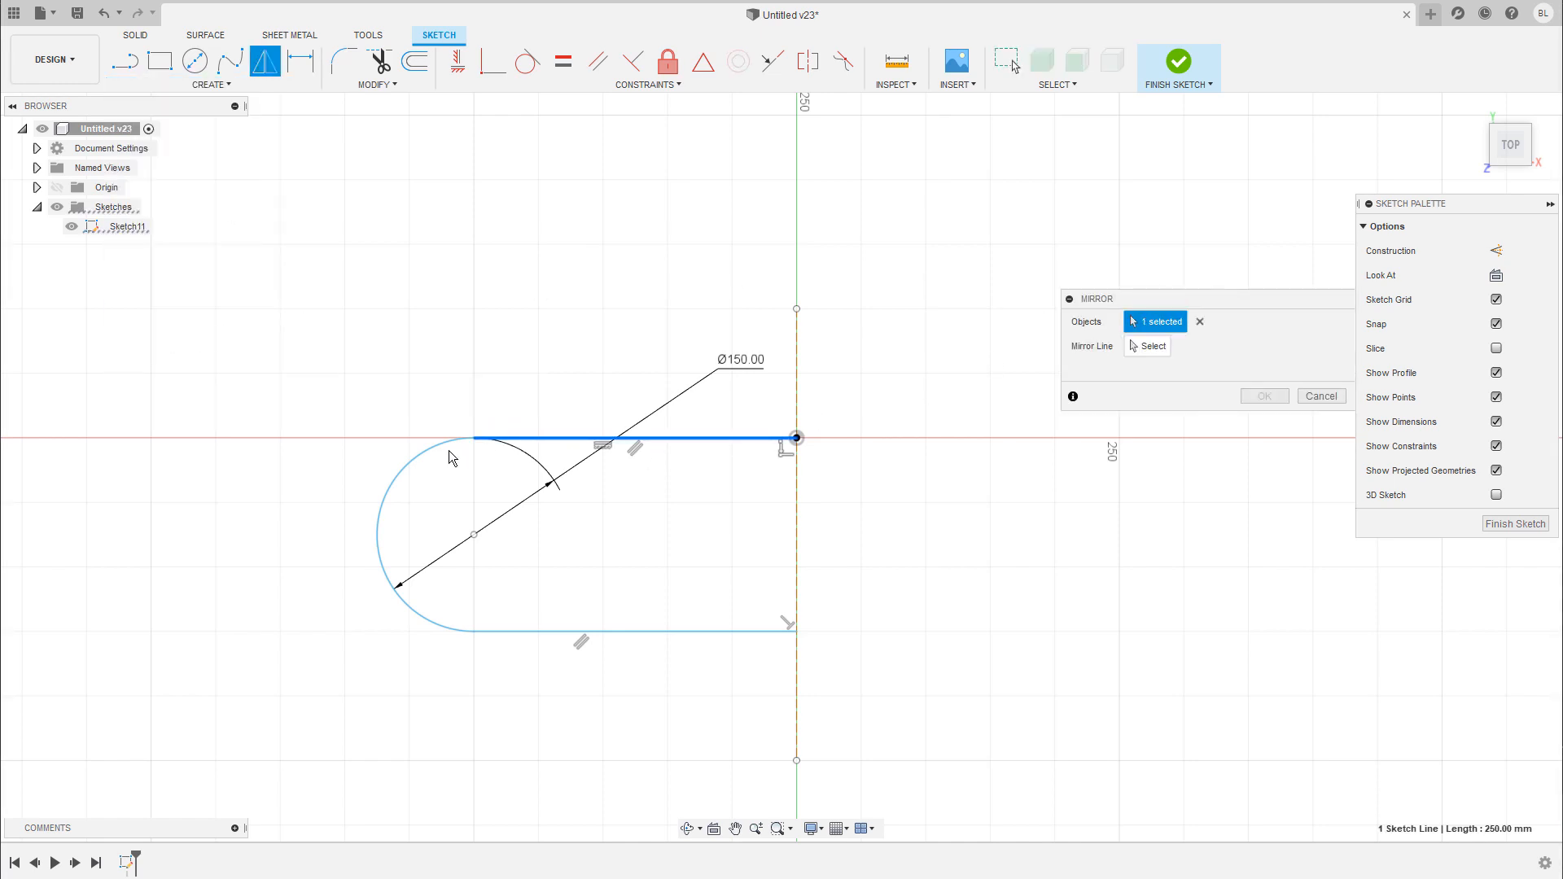
left_click(433, 446)
left_click(496, 632)
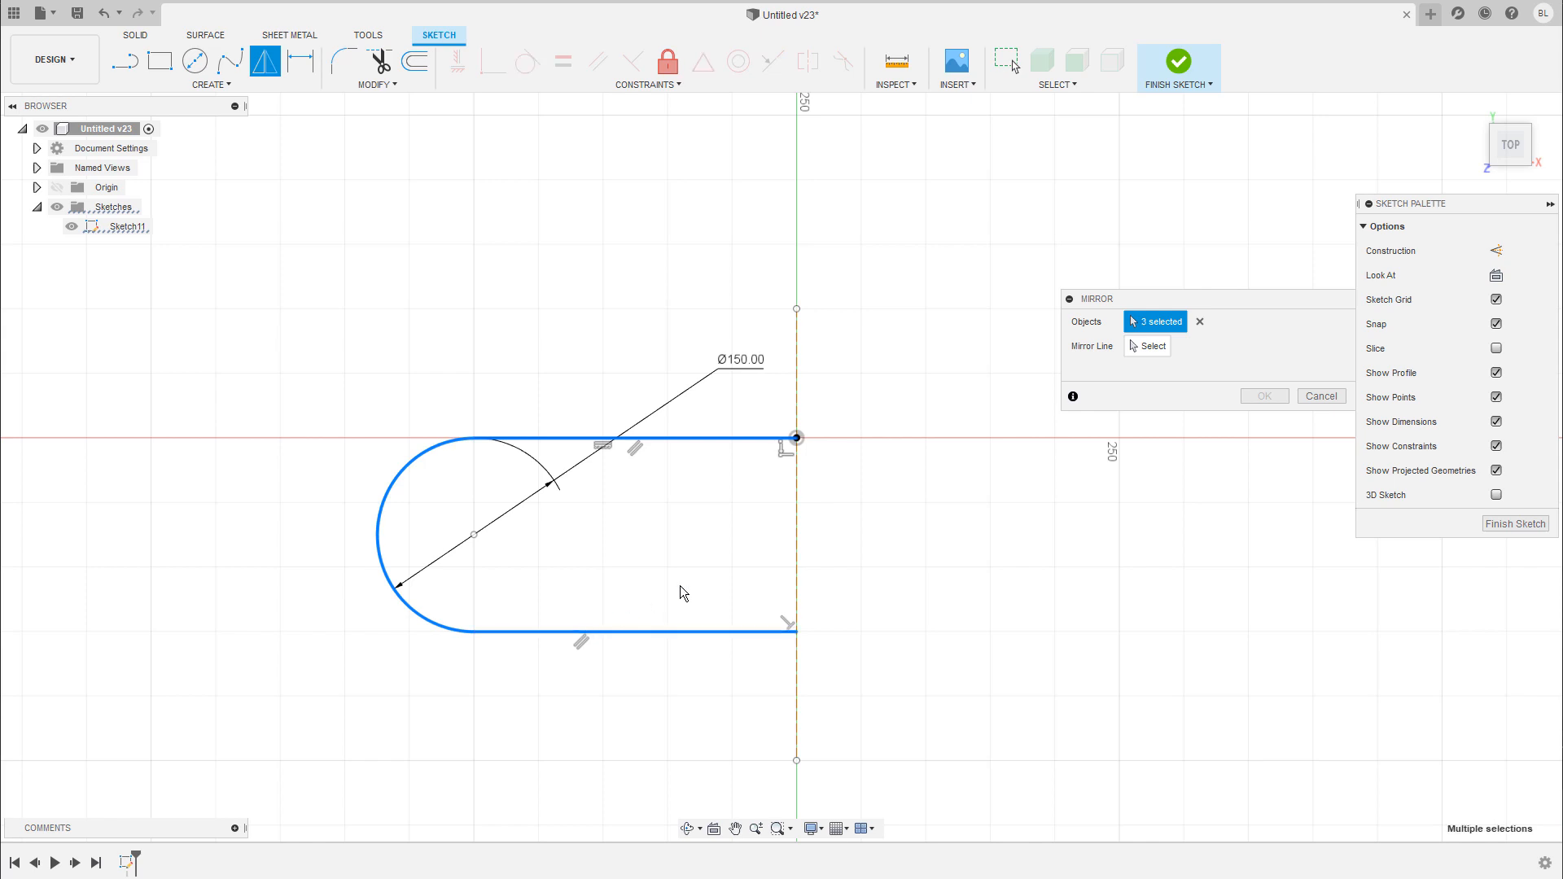
left_click(1150, 347)
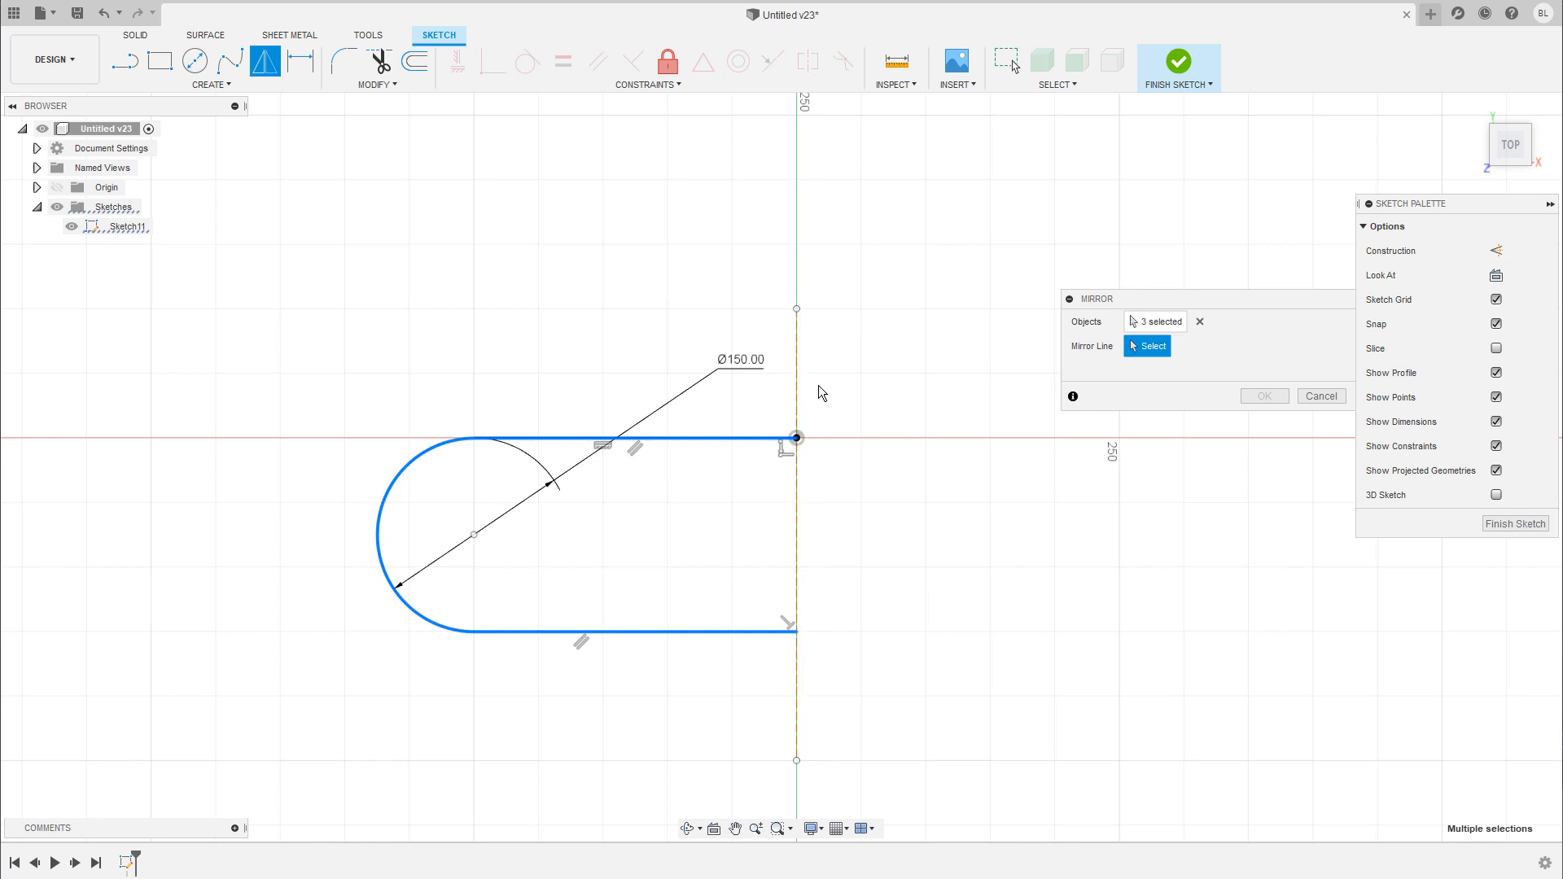
left_click(796, 394)
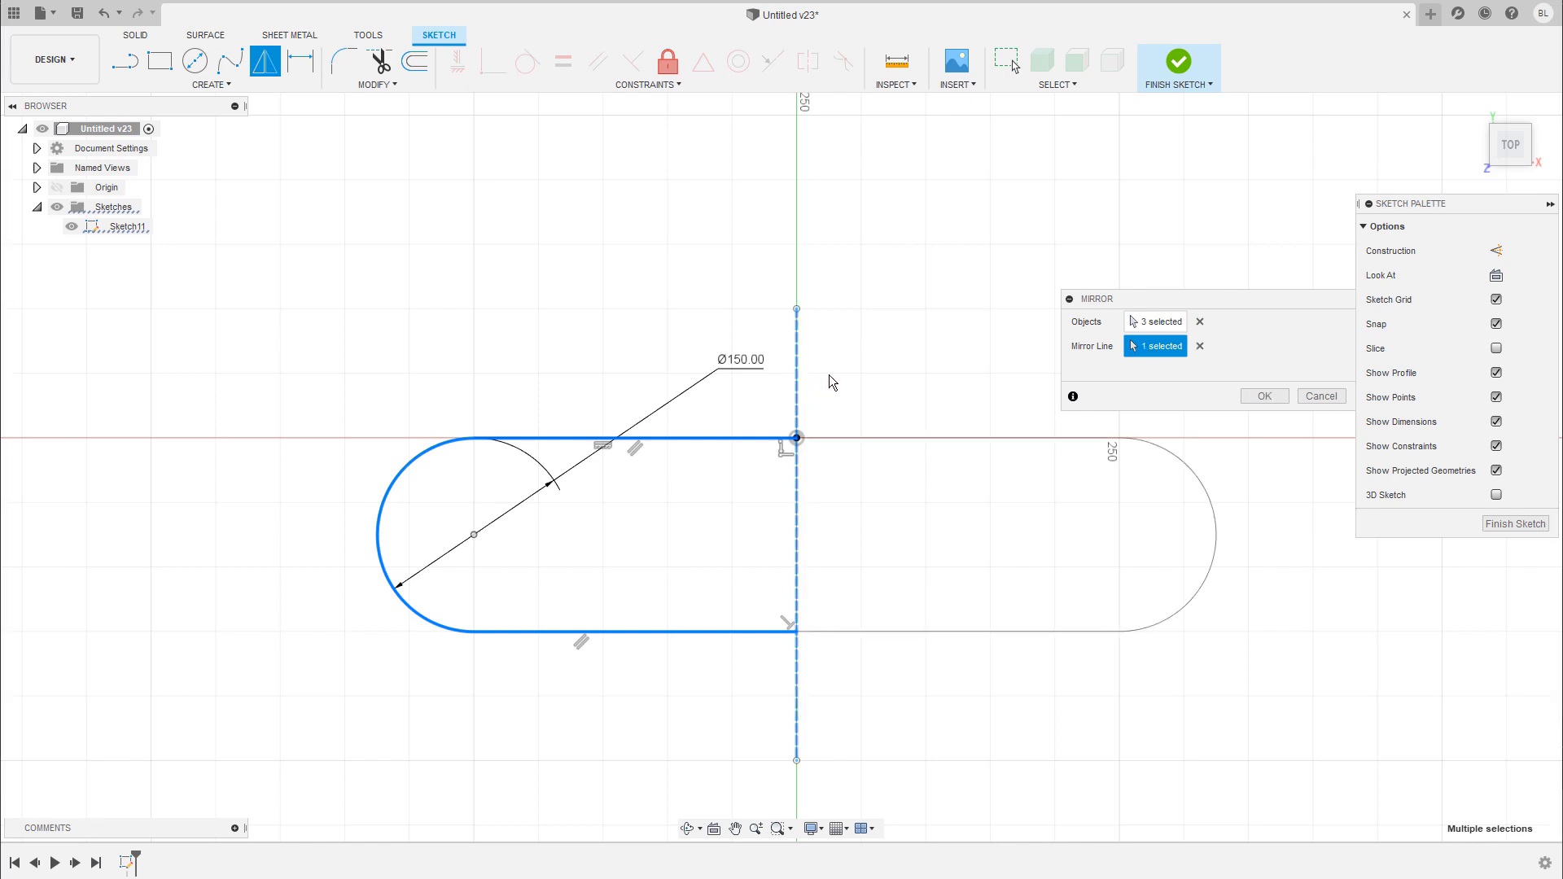
left_click(1265, 396)
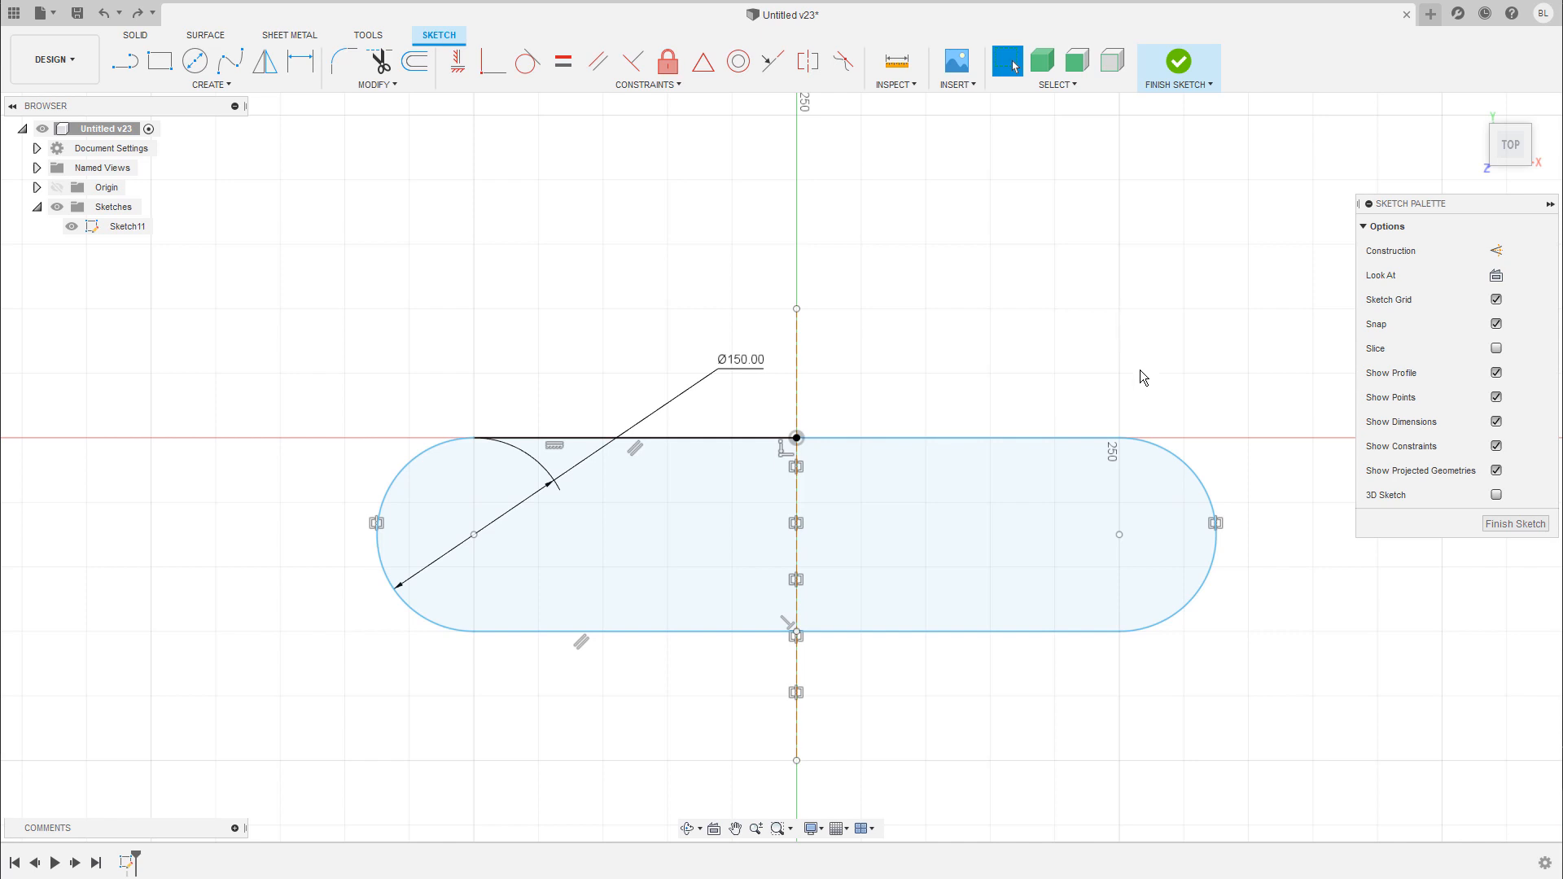
left_click_drag(1120, 534, 1194, 535)
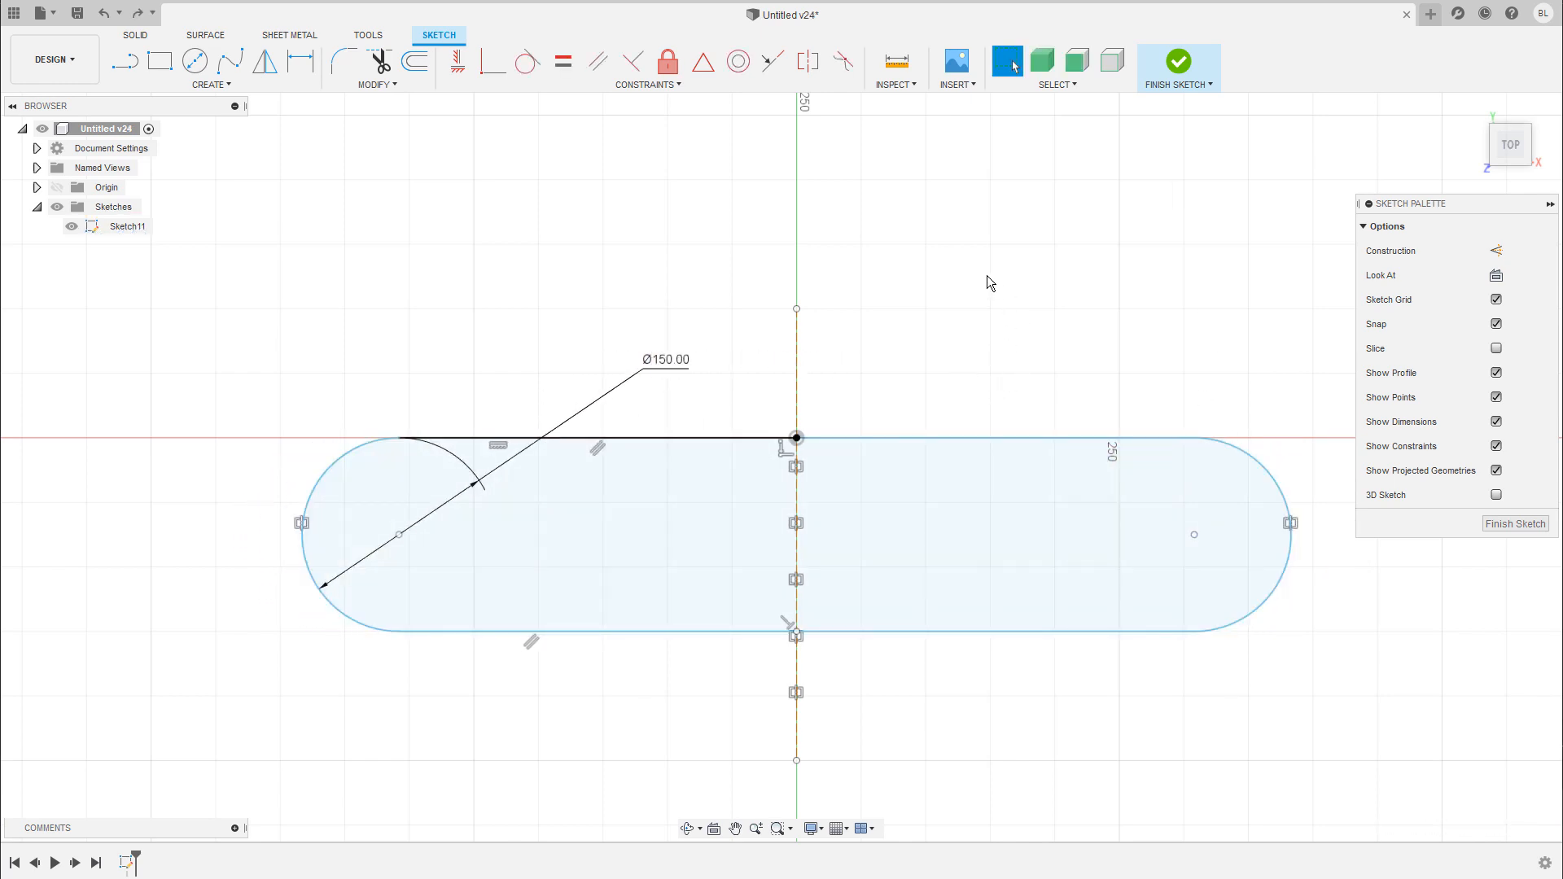
- Apply Tangent constraints between the original end arc and both the upper and lower straight lines it joins
left_click(355, 451)
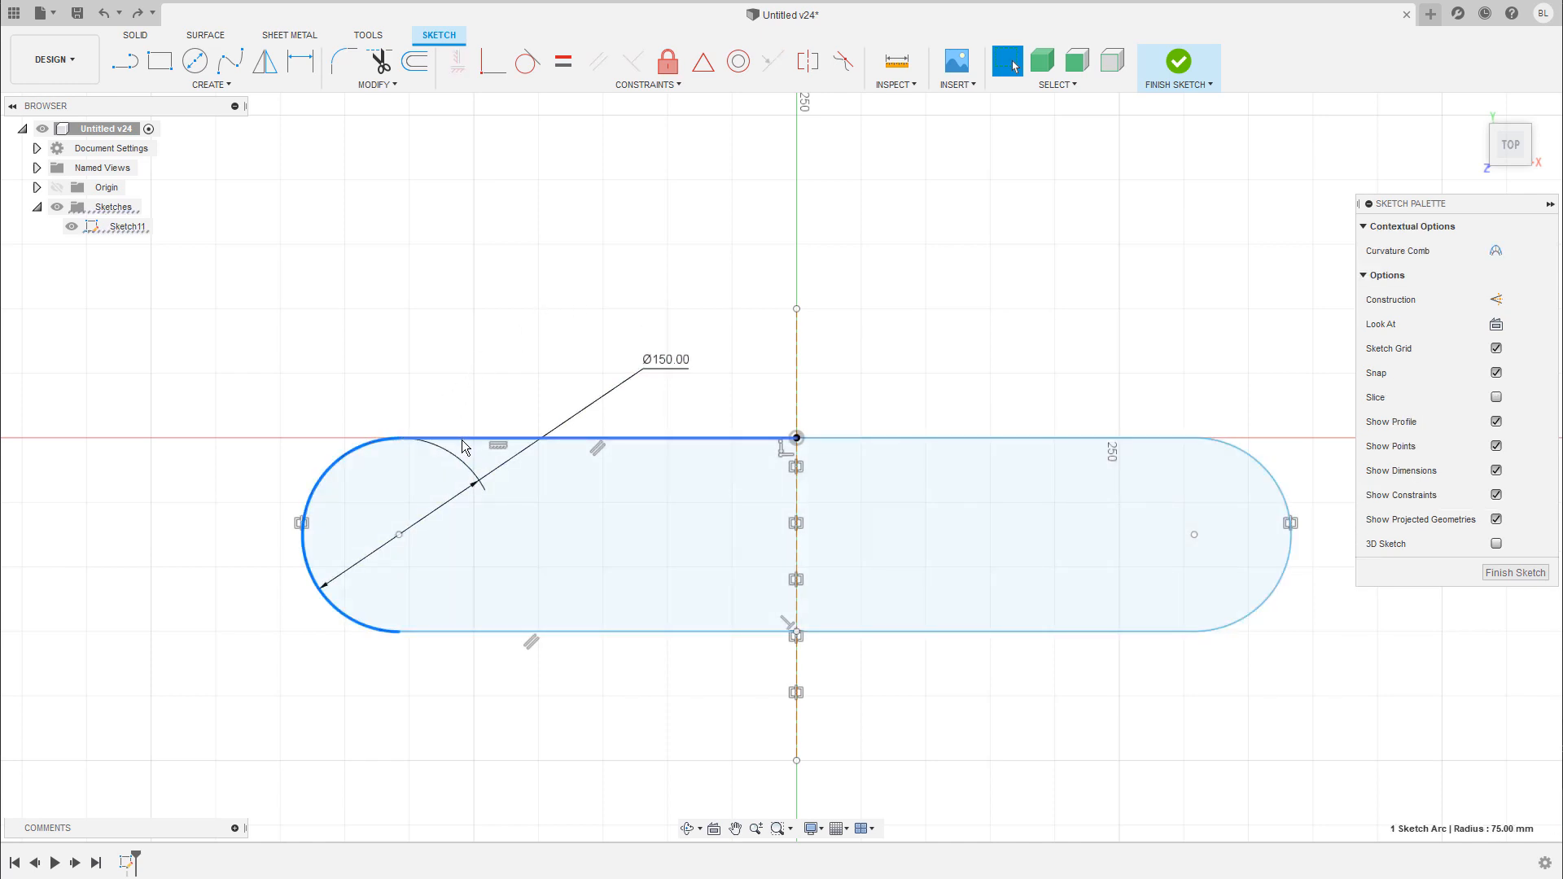
left_click(464, 439, "shift")
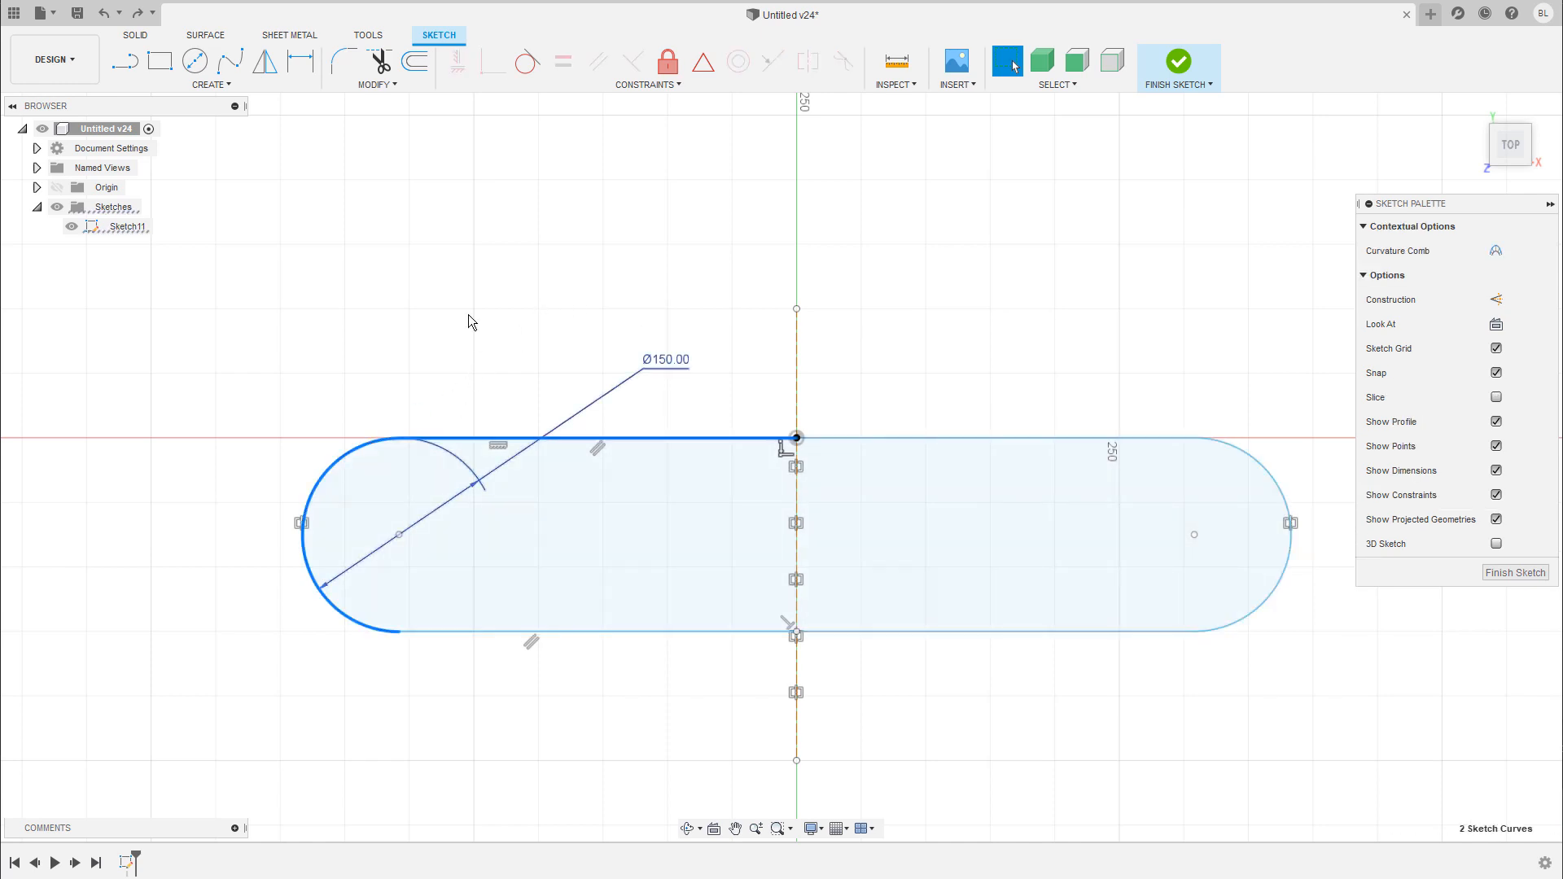
left_click(527, 63)
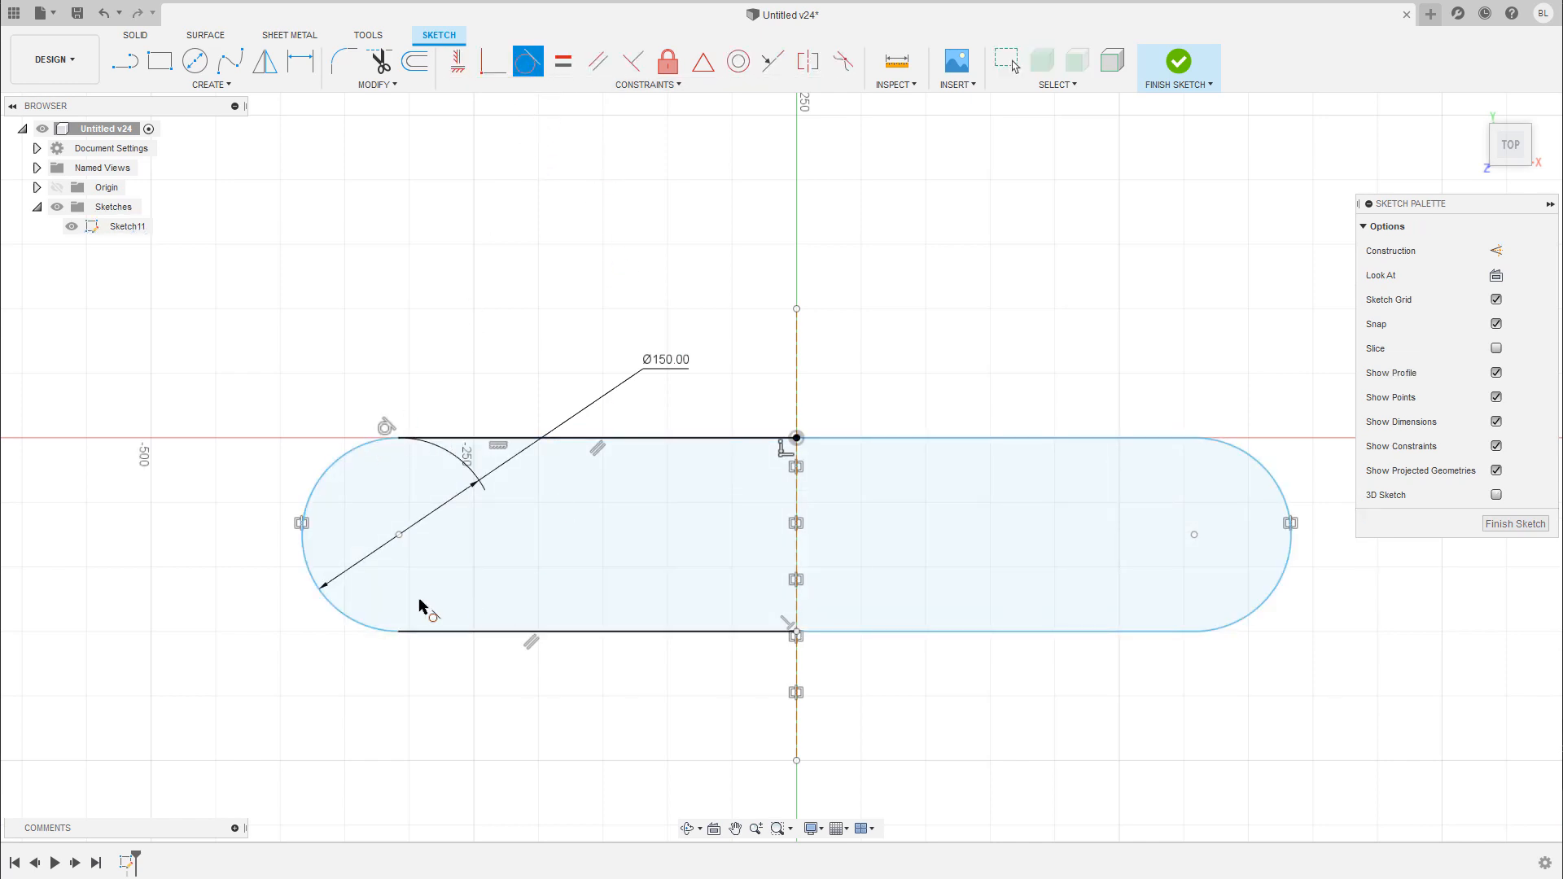
left_click(377, 632)
left_click(434, 639)
key("Escape")
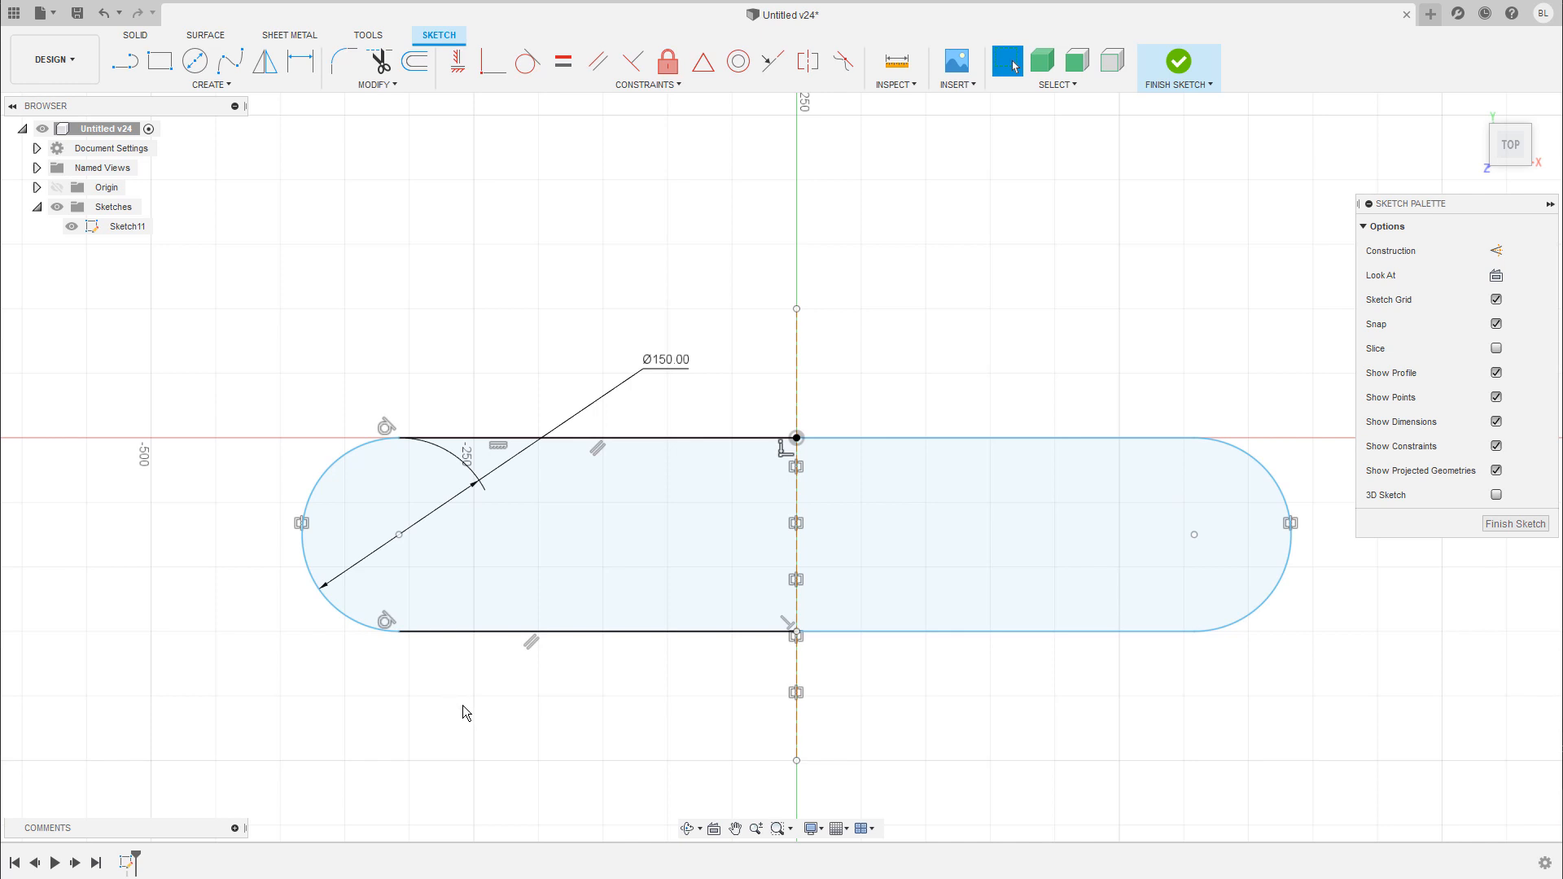
- Apply a Fix constraint to the vertical construction line
left_click(797, 389)
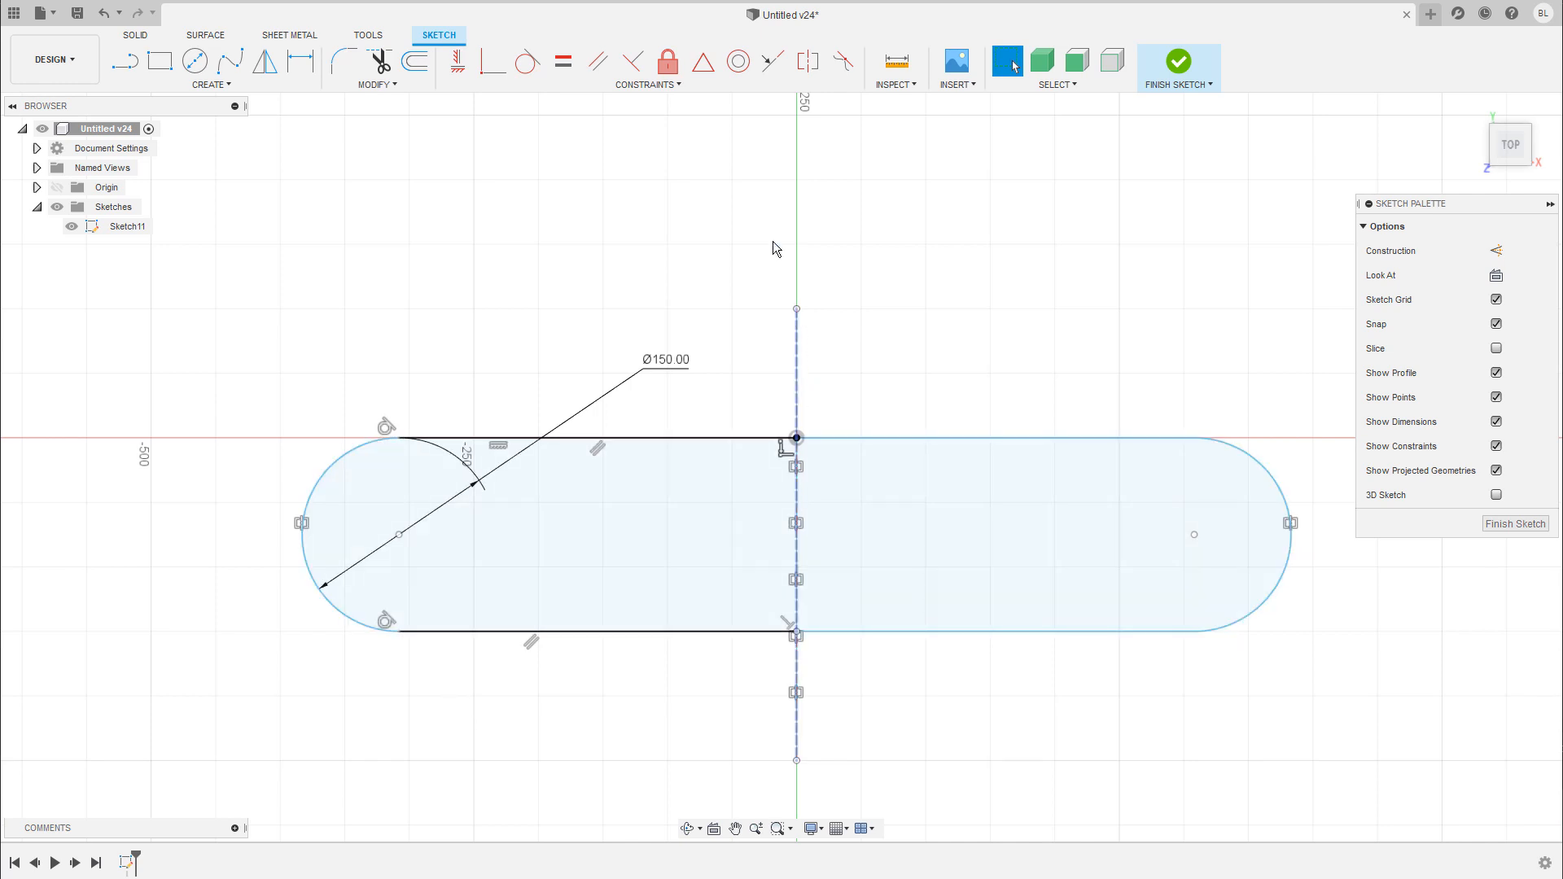
left_click(668, 61)
left_click(797, 377)
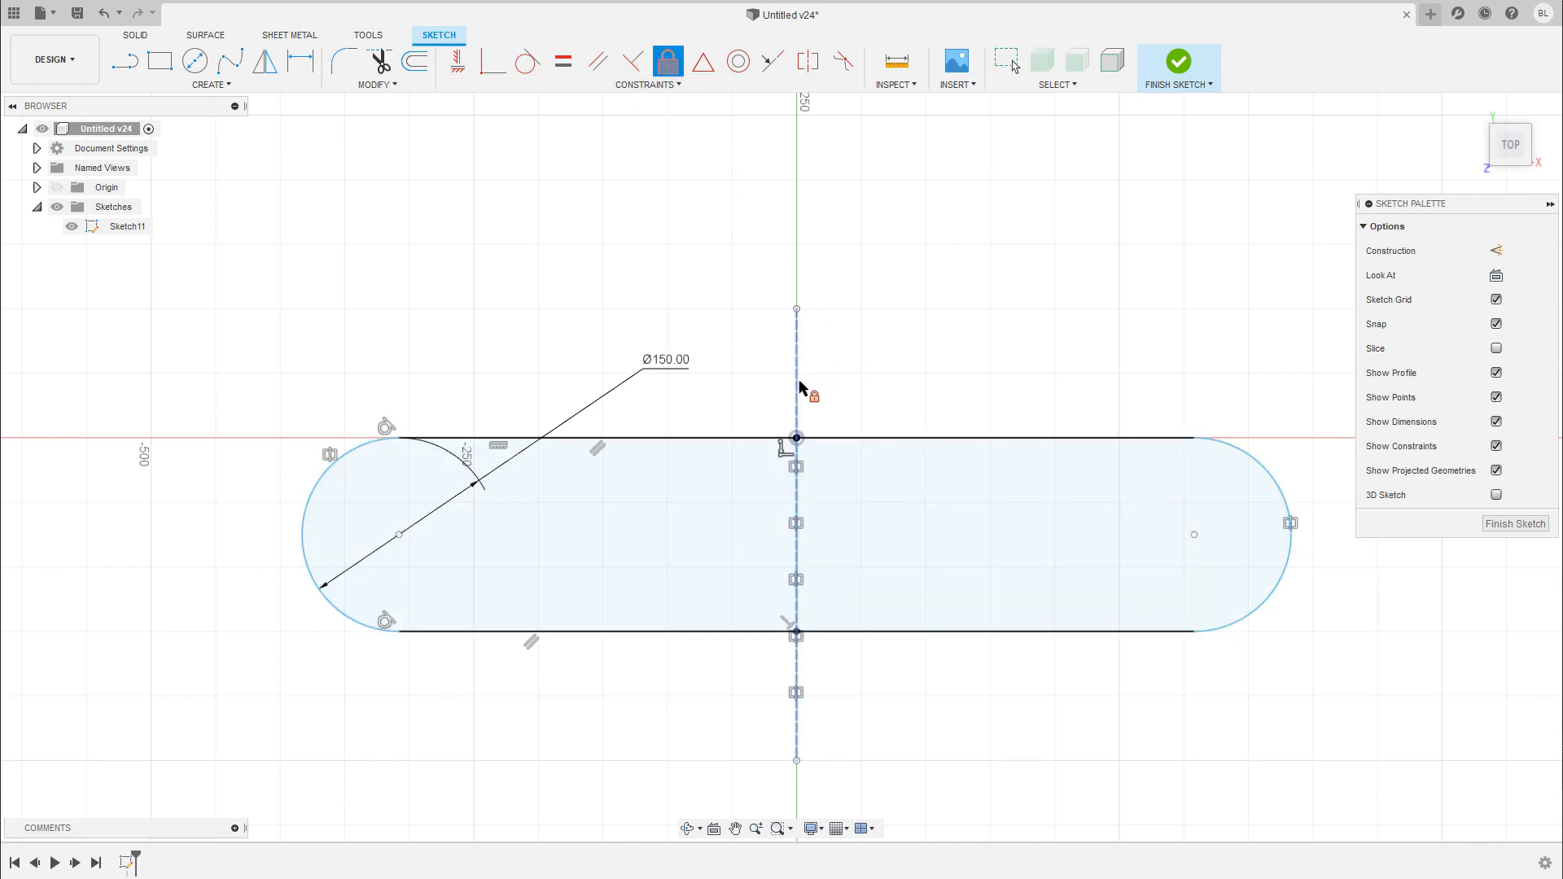
key("Escape")
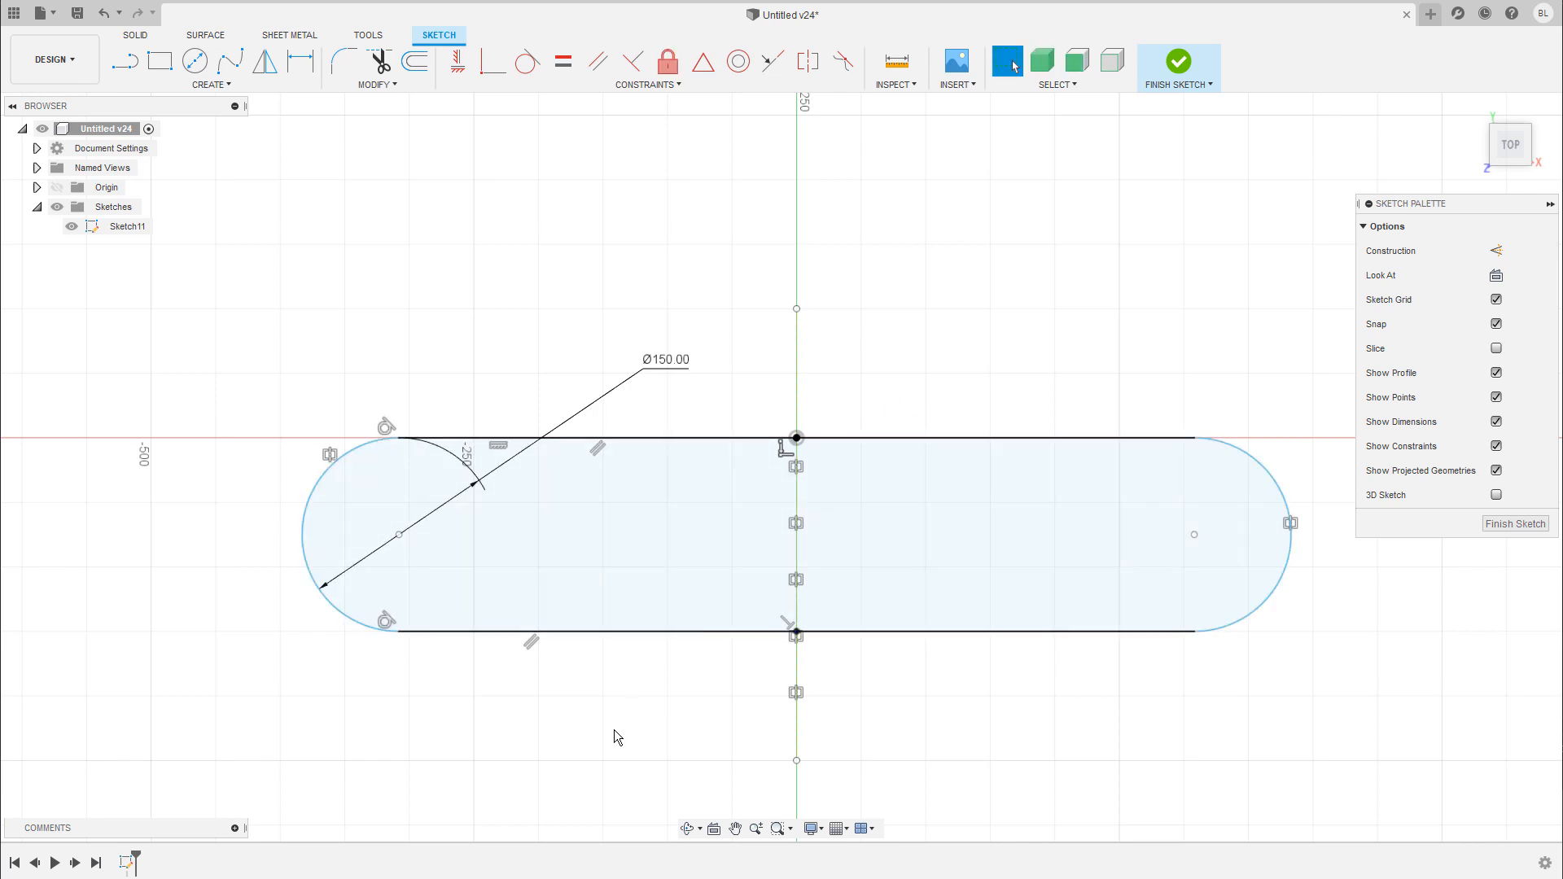
- Dimension the original half's lower straight line below the slot and set its length to 300 mm
key("d")
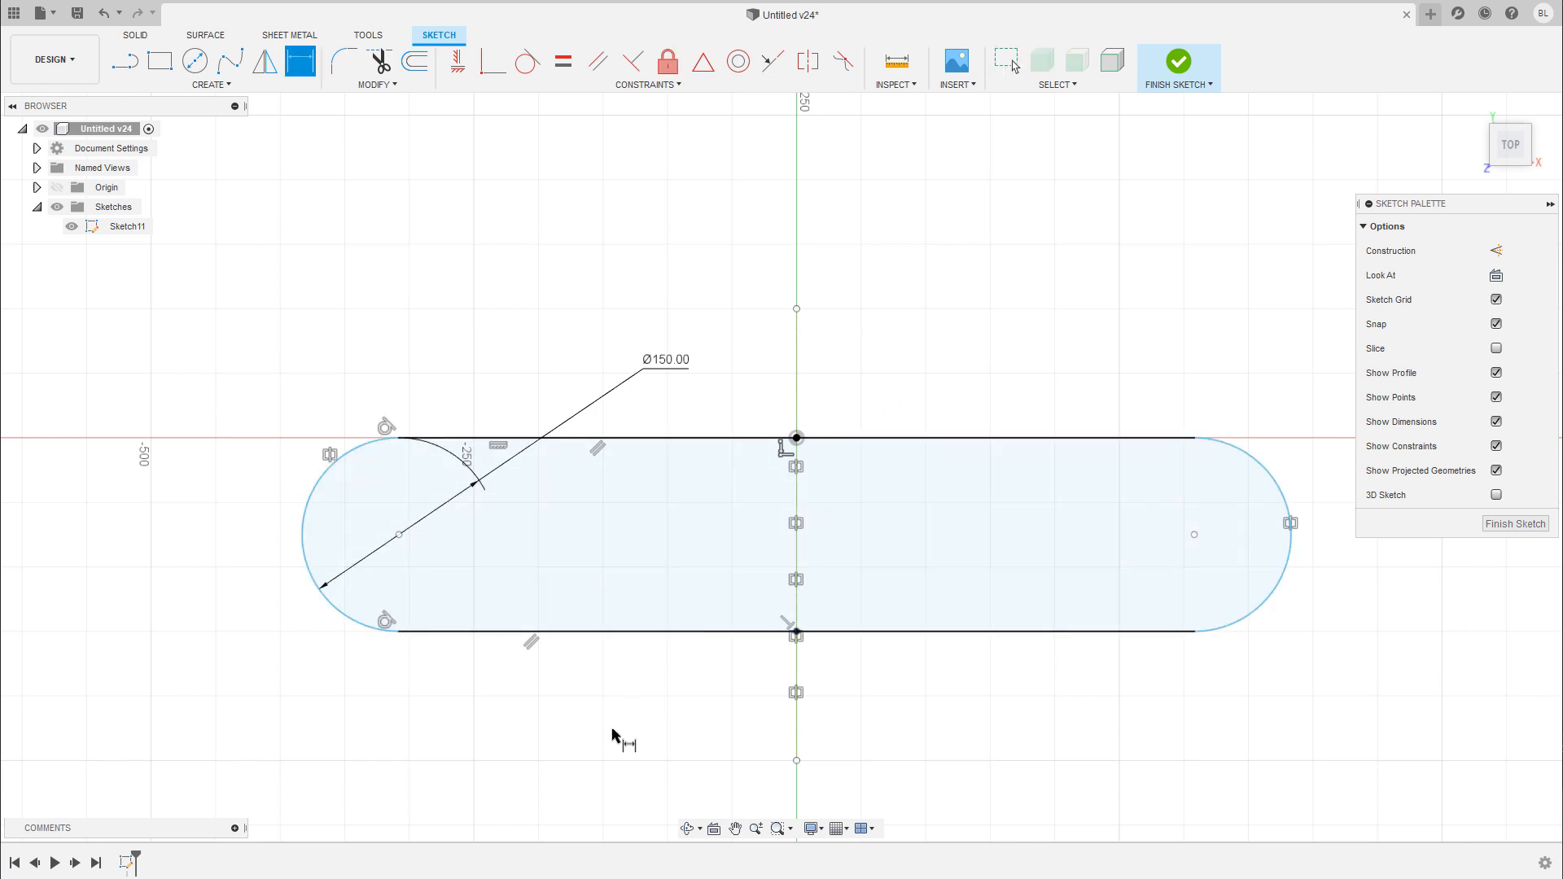
left_click(611, 639)
left_click(607, 686)
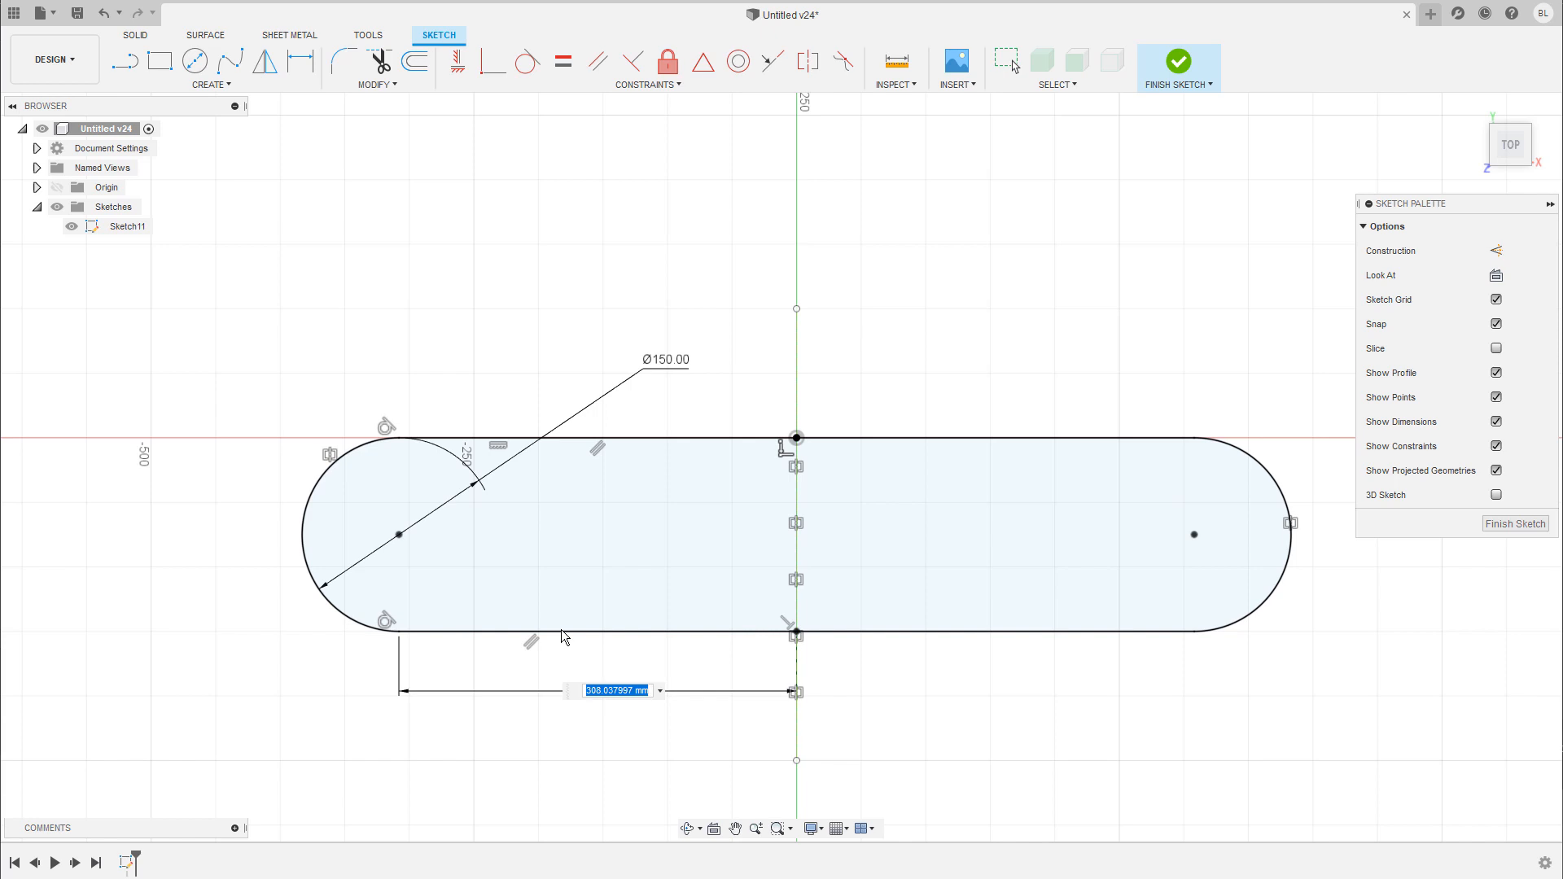
type("300")
key("Return")
key("Escape")
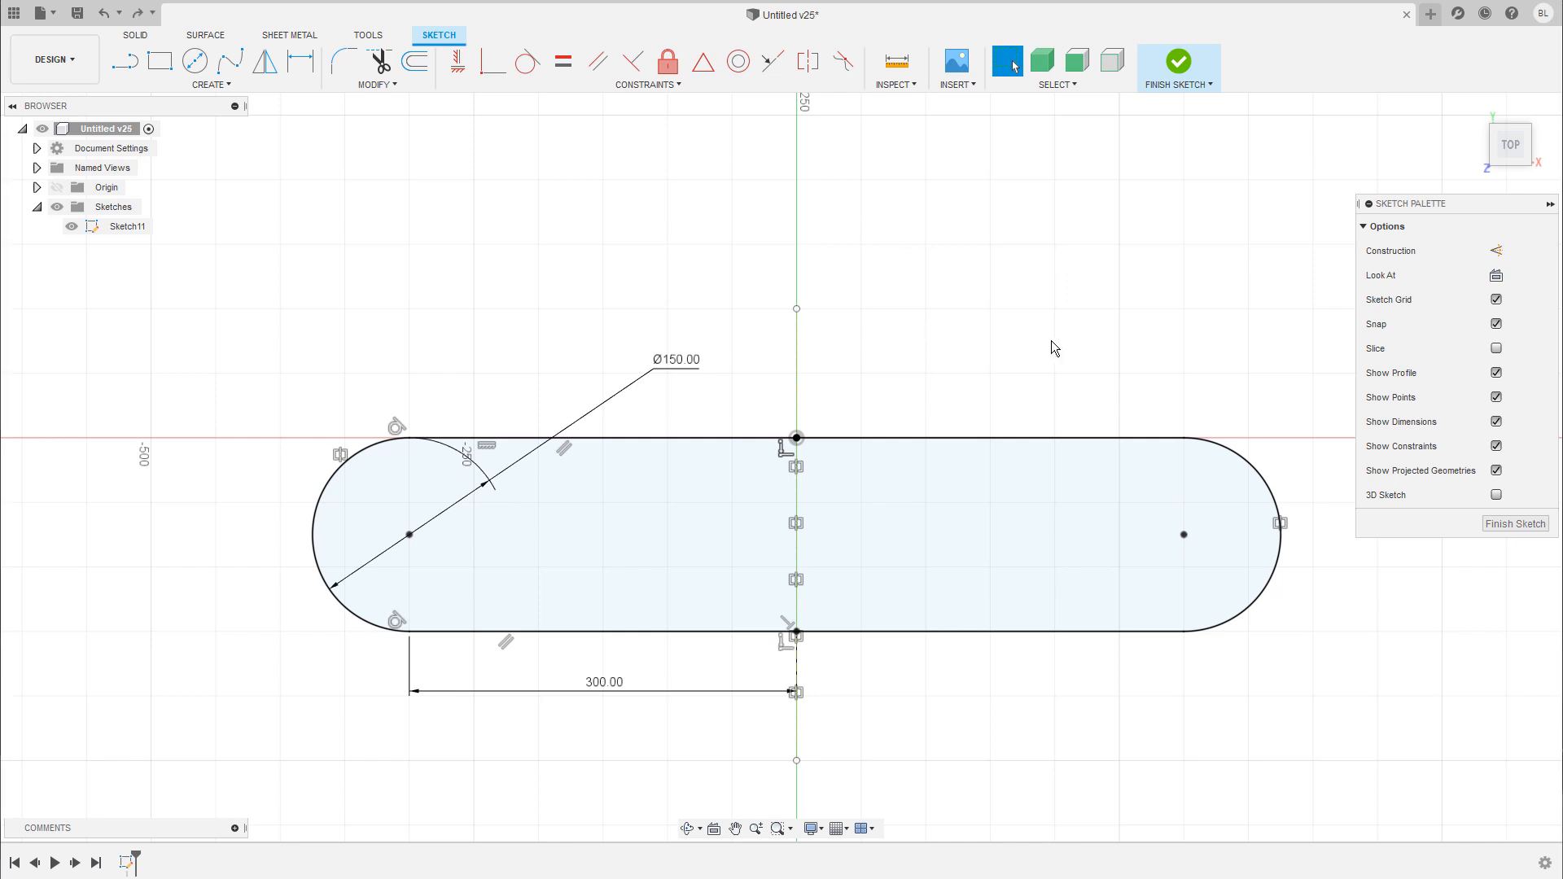
- Select both halves of the slot outline and offset them inward by 20 mm
double_click(954, 438)
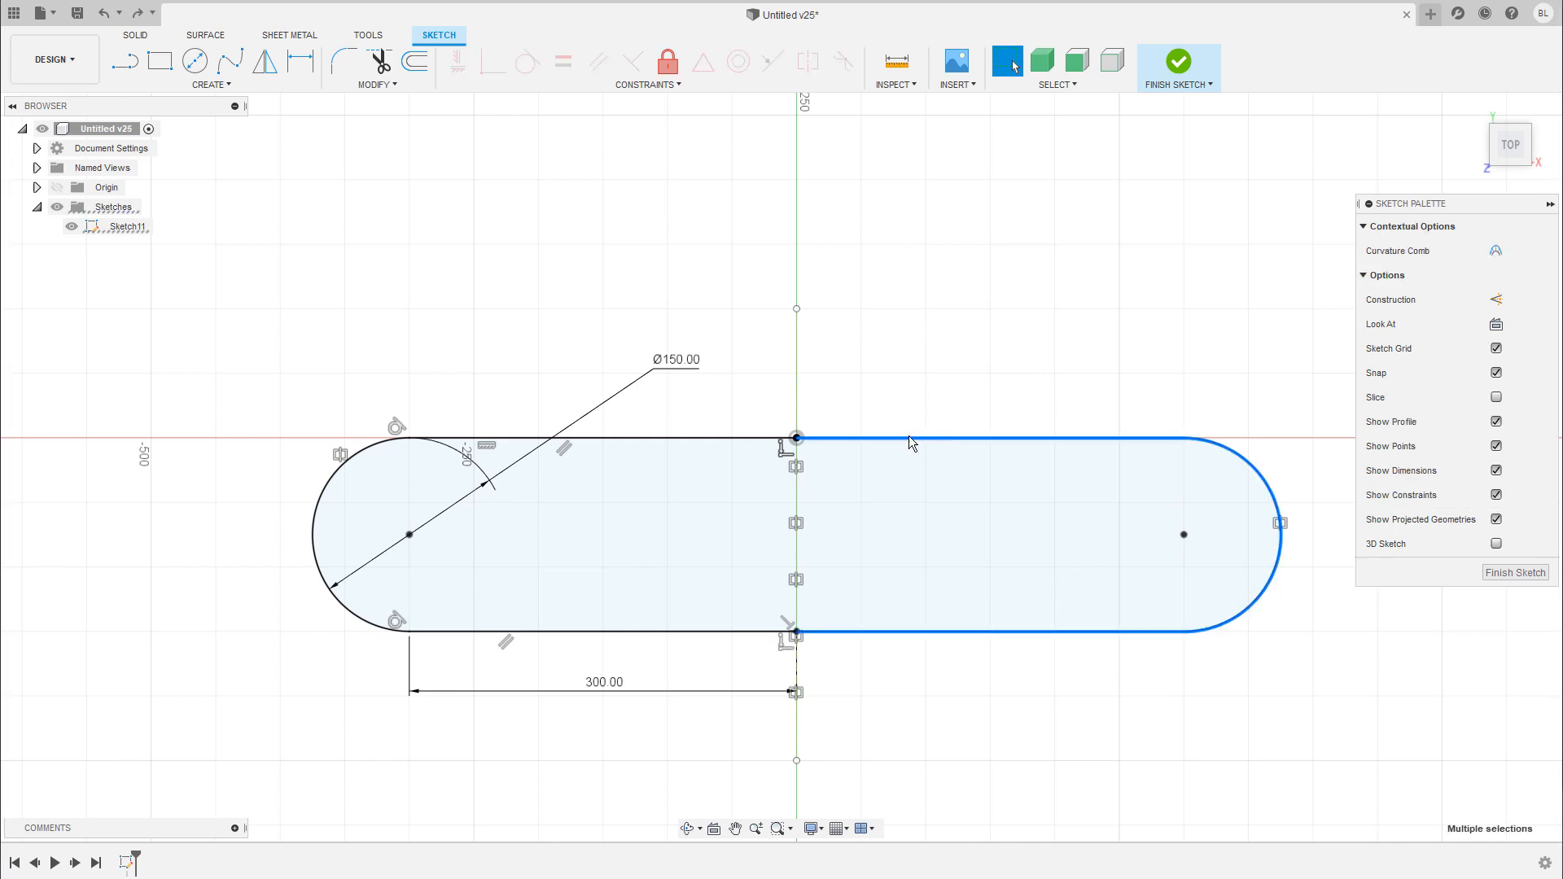
double_click(723, 439, "shift")
left_click(376, 84)
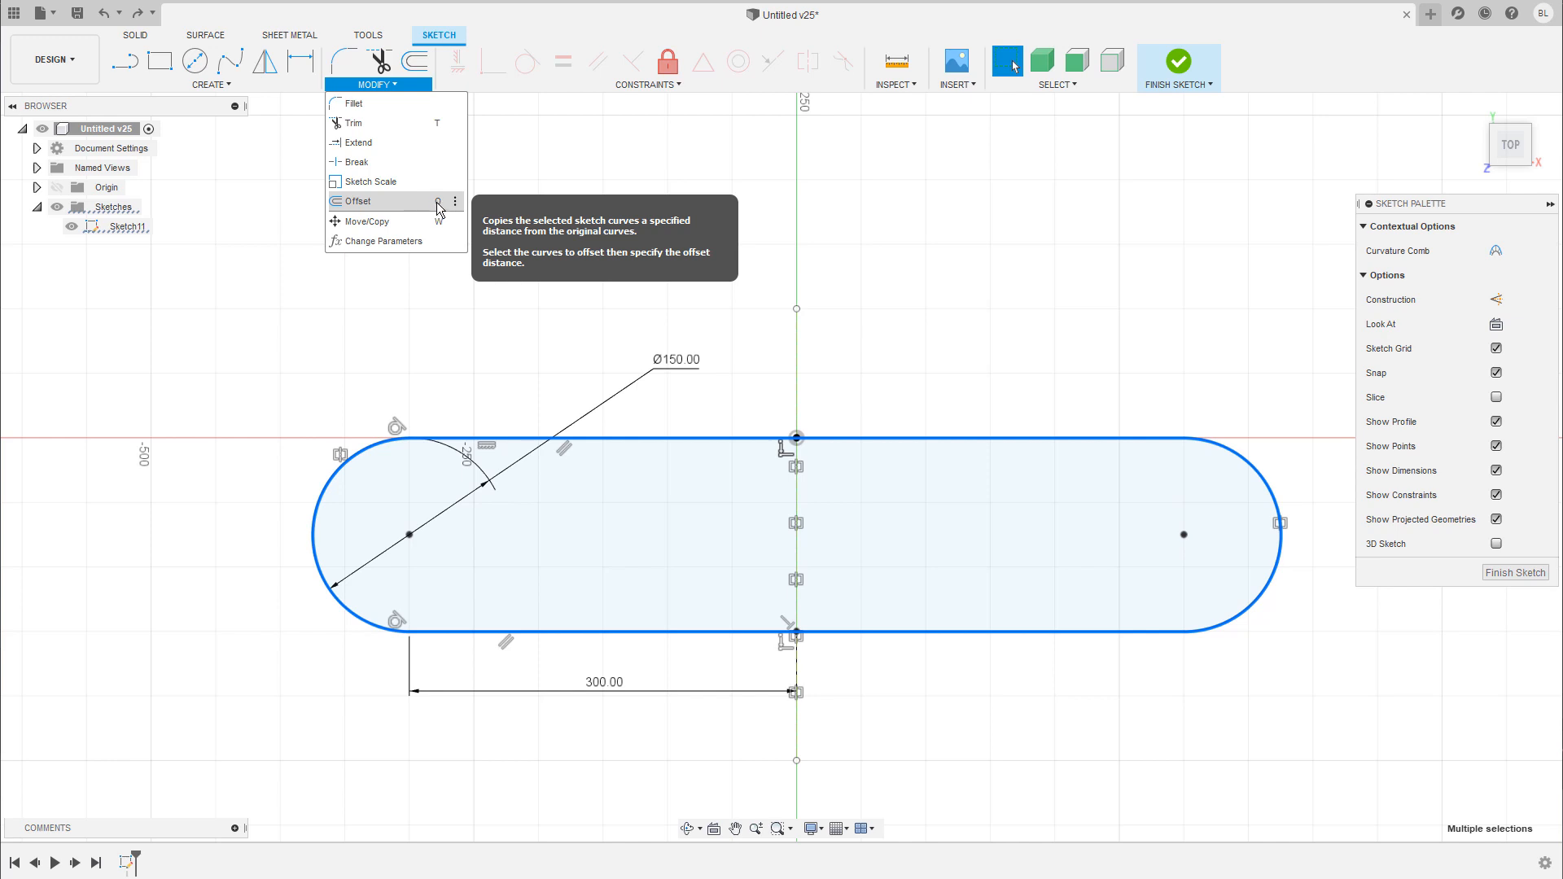
left_click(377, 202)
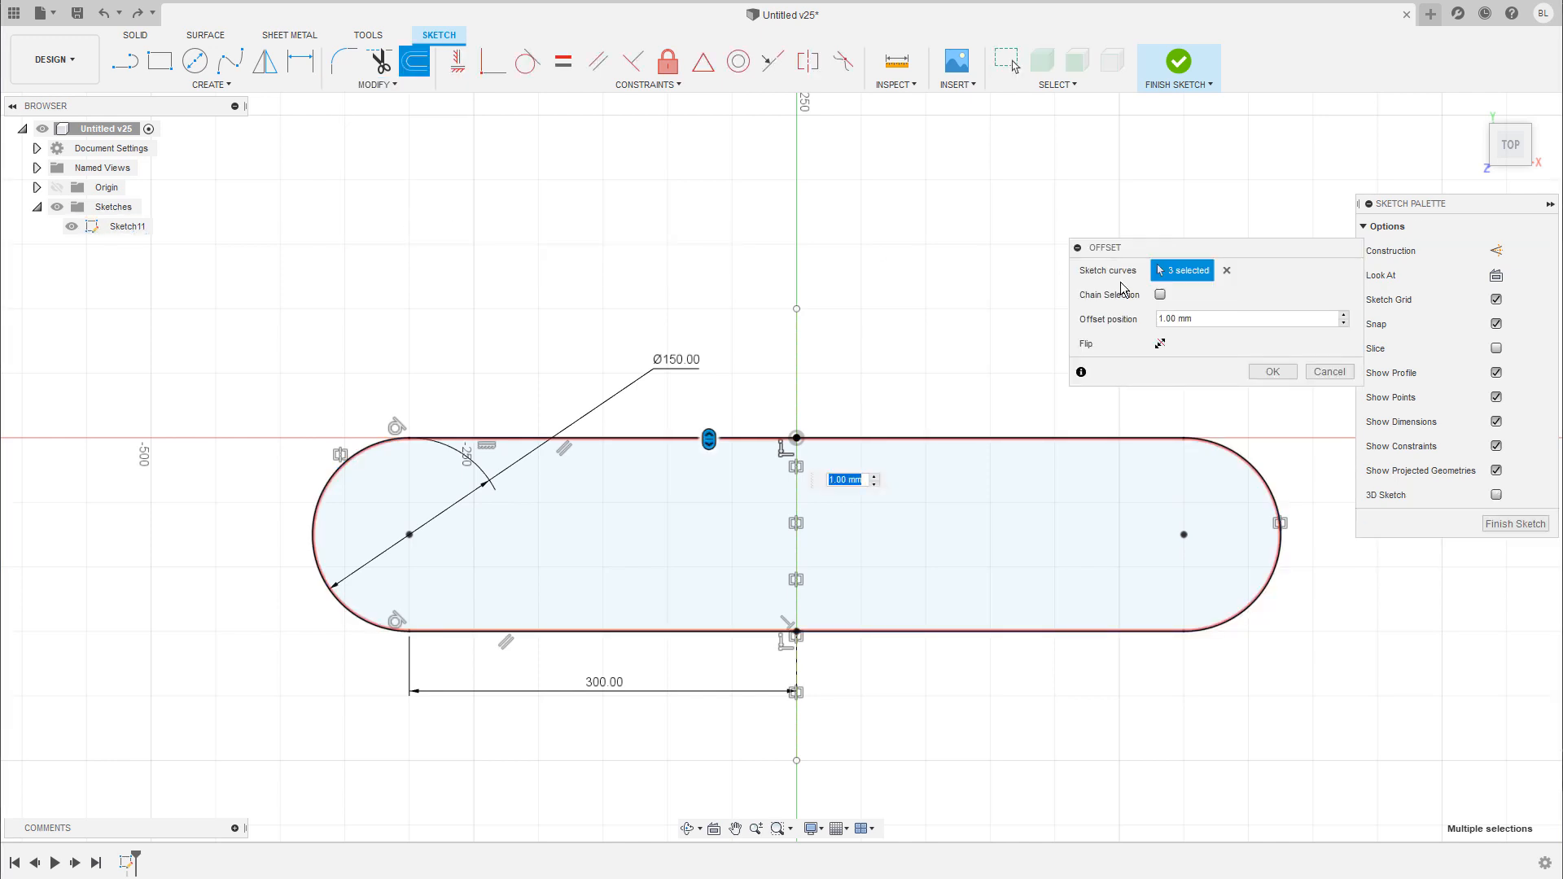
left_click_drag(1238, 255, 1217, 236)
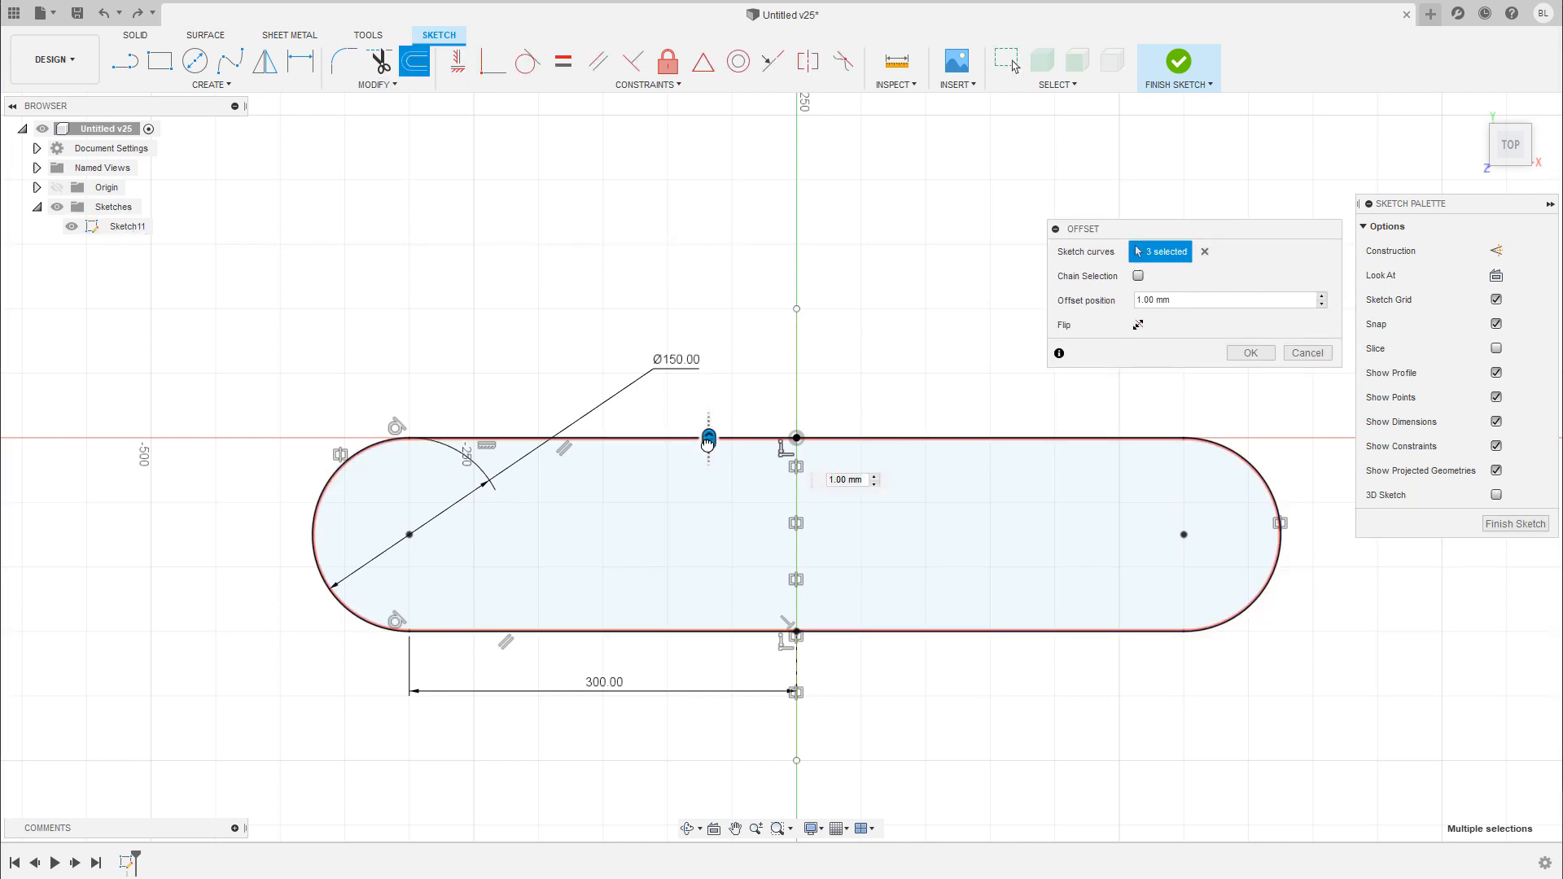
left_click_drag(709, 439, 709, 463)
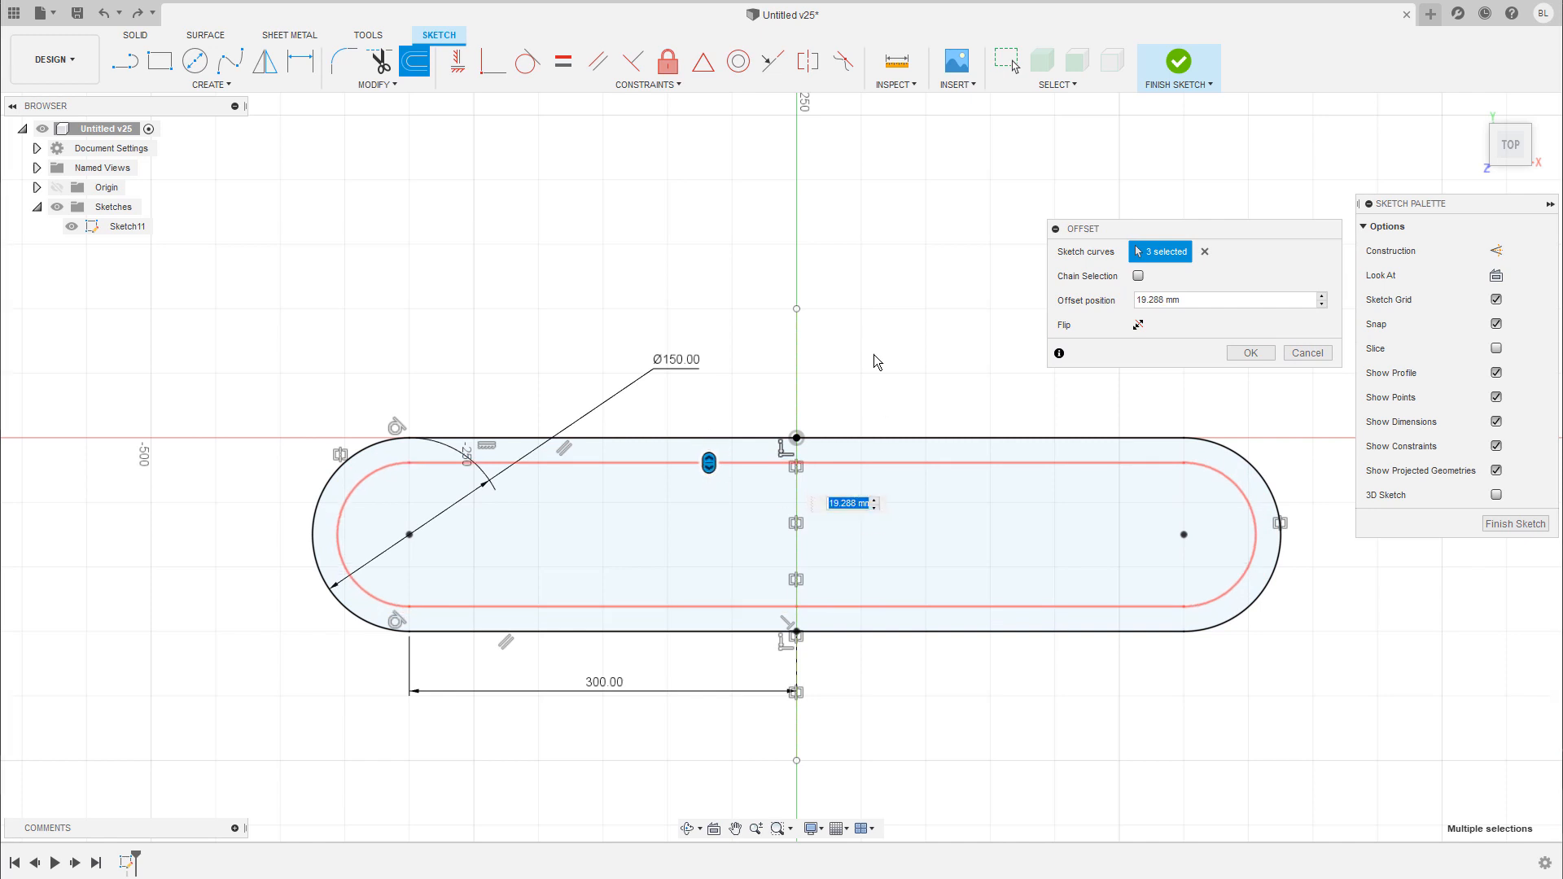
type("20")
key("Return")
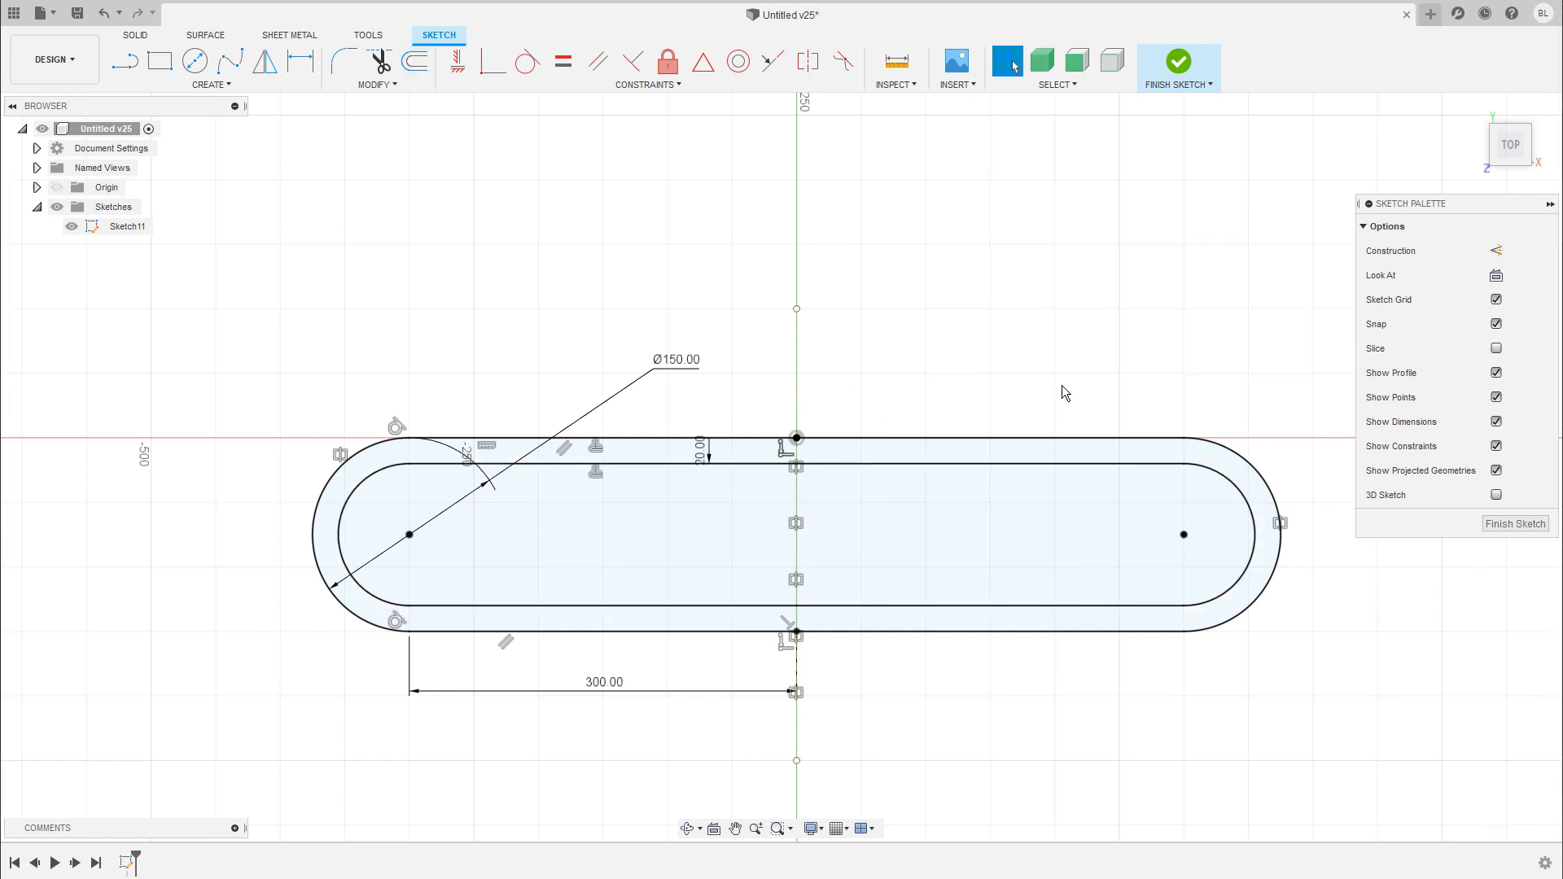
- Extrude the ring profile between the two slot outlines freely upward into a solid body using Press Pull
mouse_move(1014, 417)
middle_mouse_down("shift")
mouse_move(1029, 349)
mouse_move(1074, 369)
mouse_move(1053, 390)
mouse_move(1007, 368)
middle_mouse_up("shift")
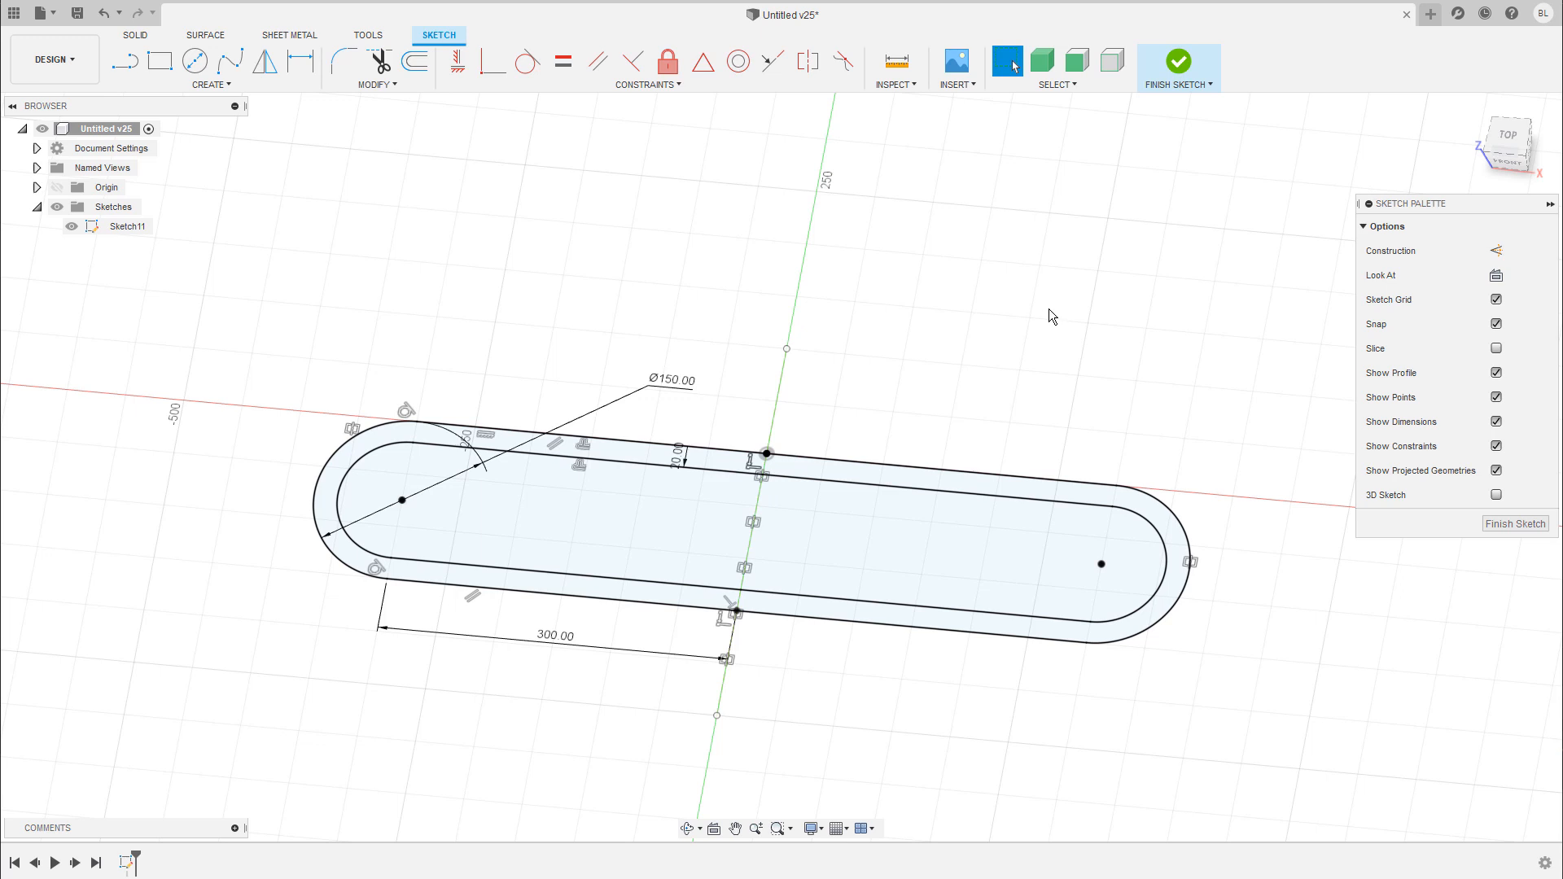
key("q")
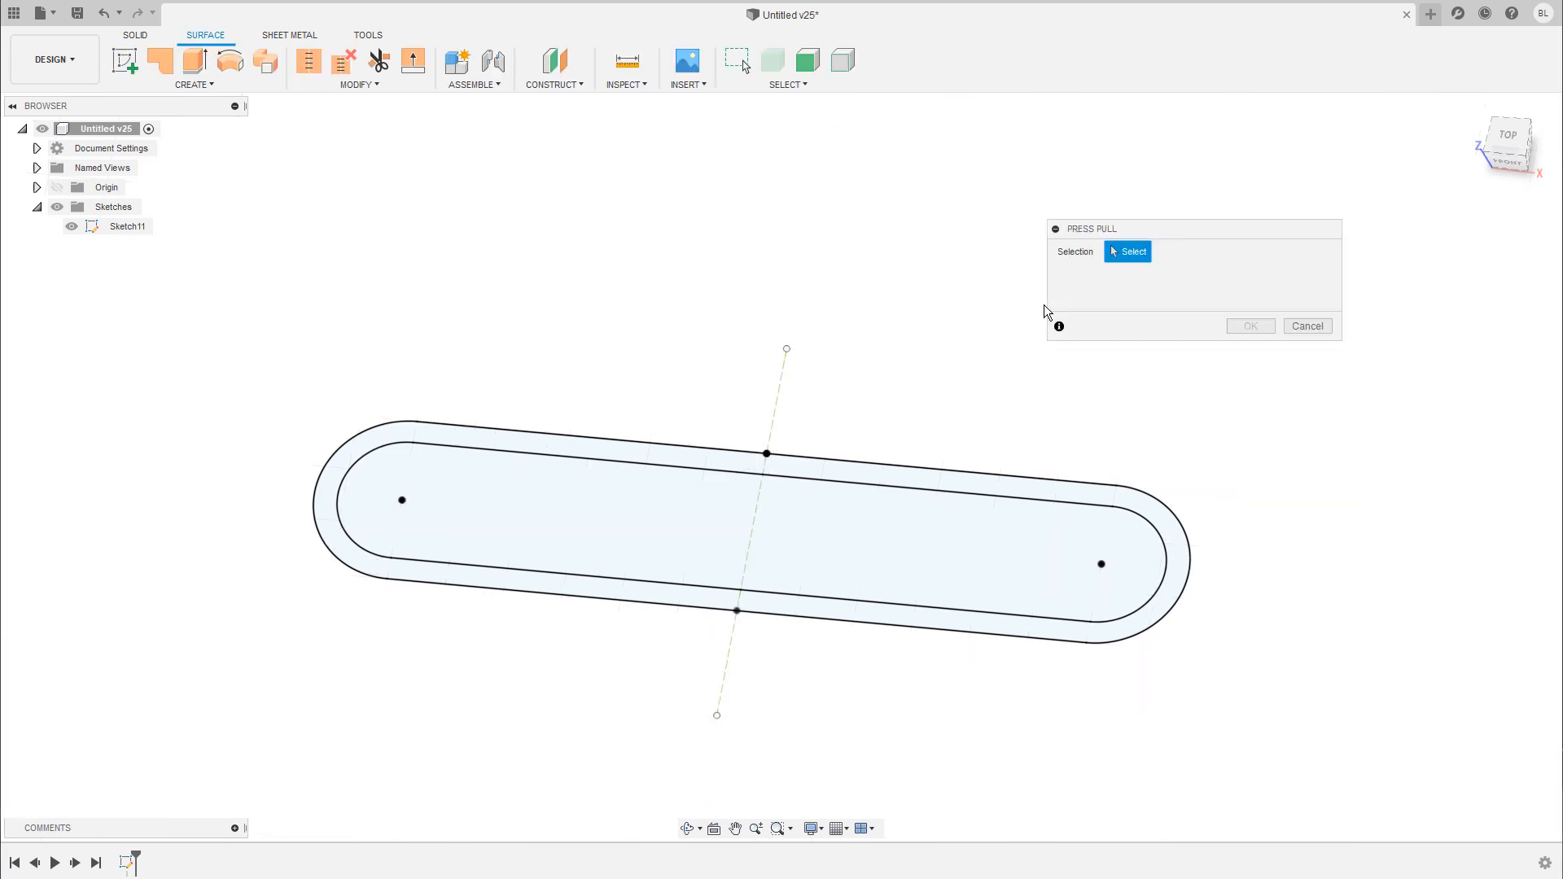
left_click(894, 474)
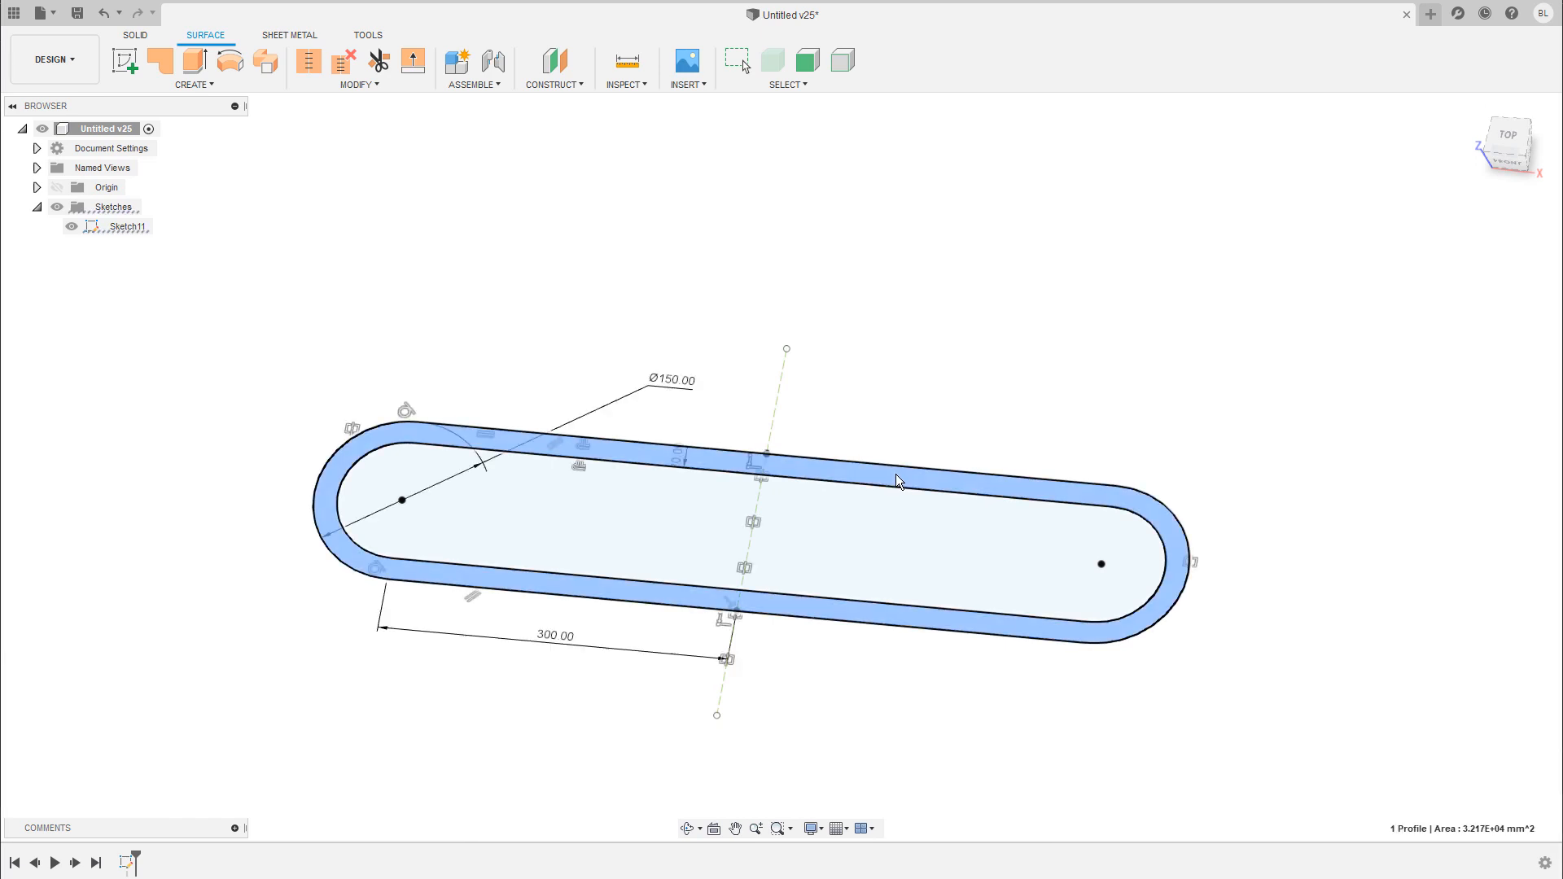
middle_click_drag(780, 524, 705, 552, "shift")
left_click_drag(705, 553, 687, 502)
middle_click_drag(704, 460, 836, 417, "shift")
left_click(1250, 436)
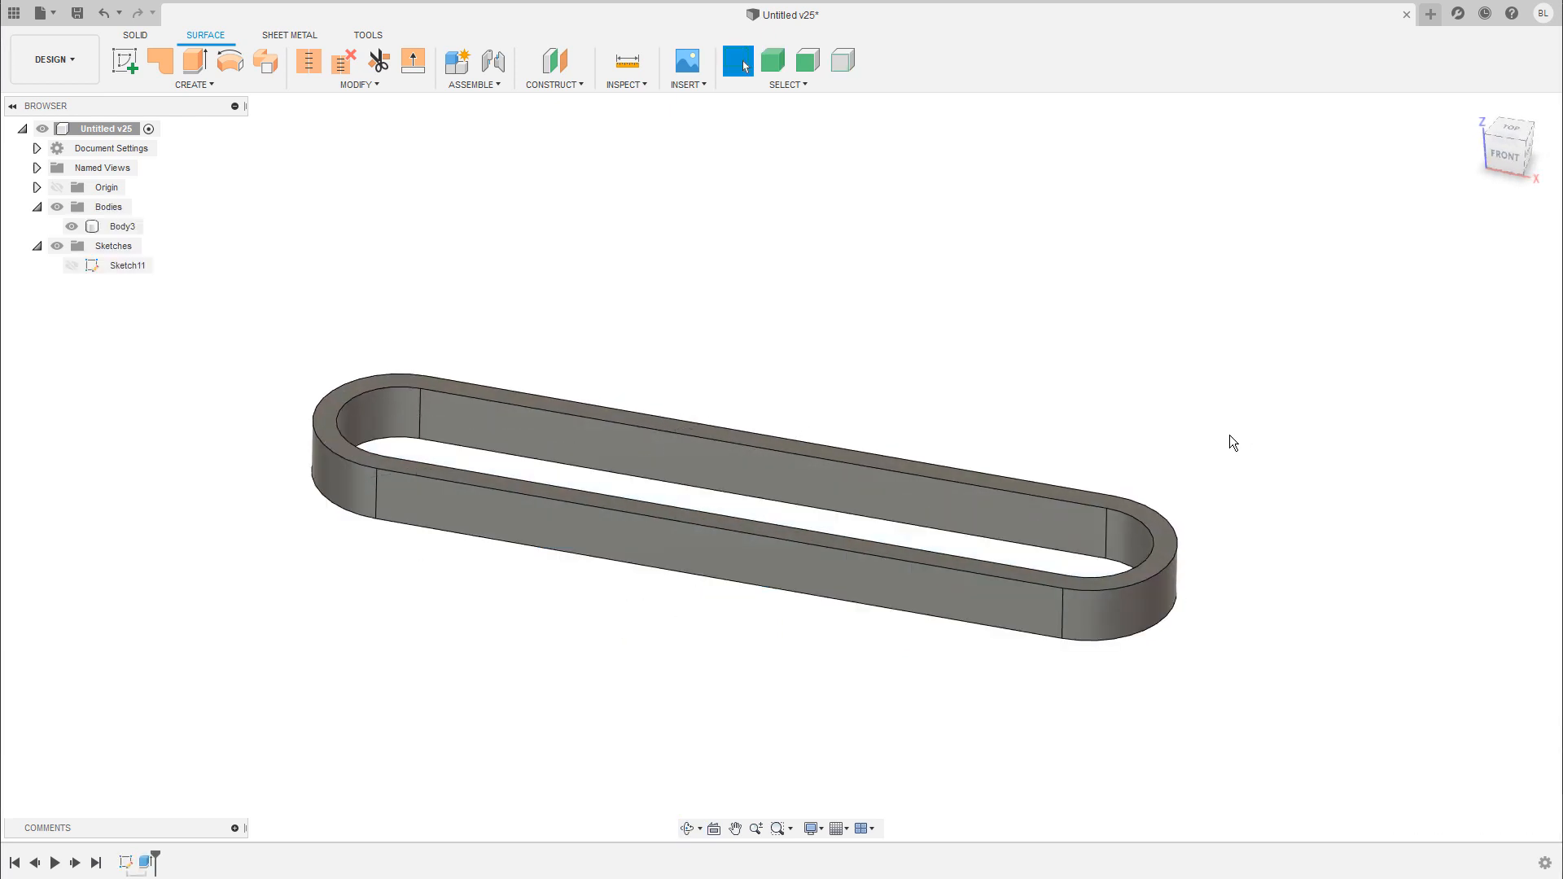
middle_click_drag(1170, 415, 1185, 415, "shift")
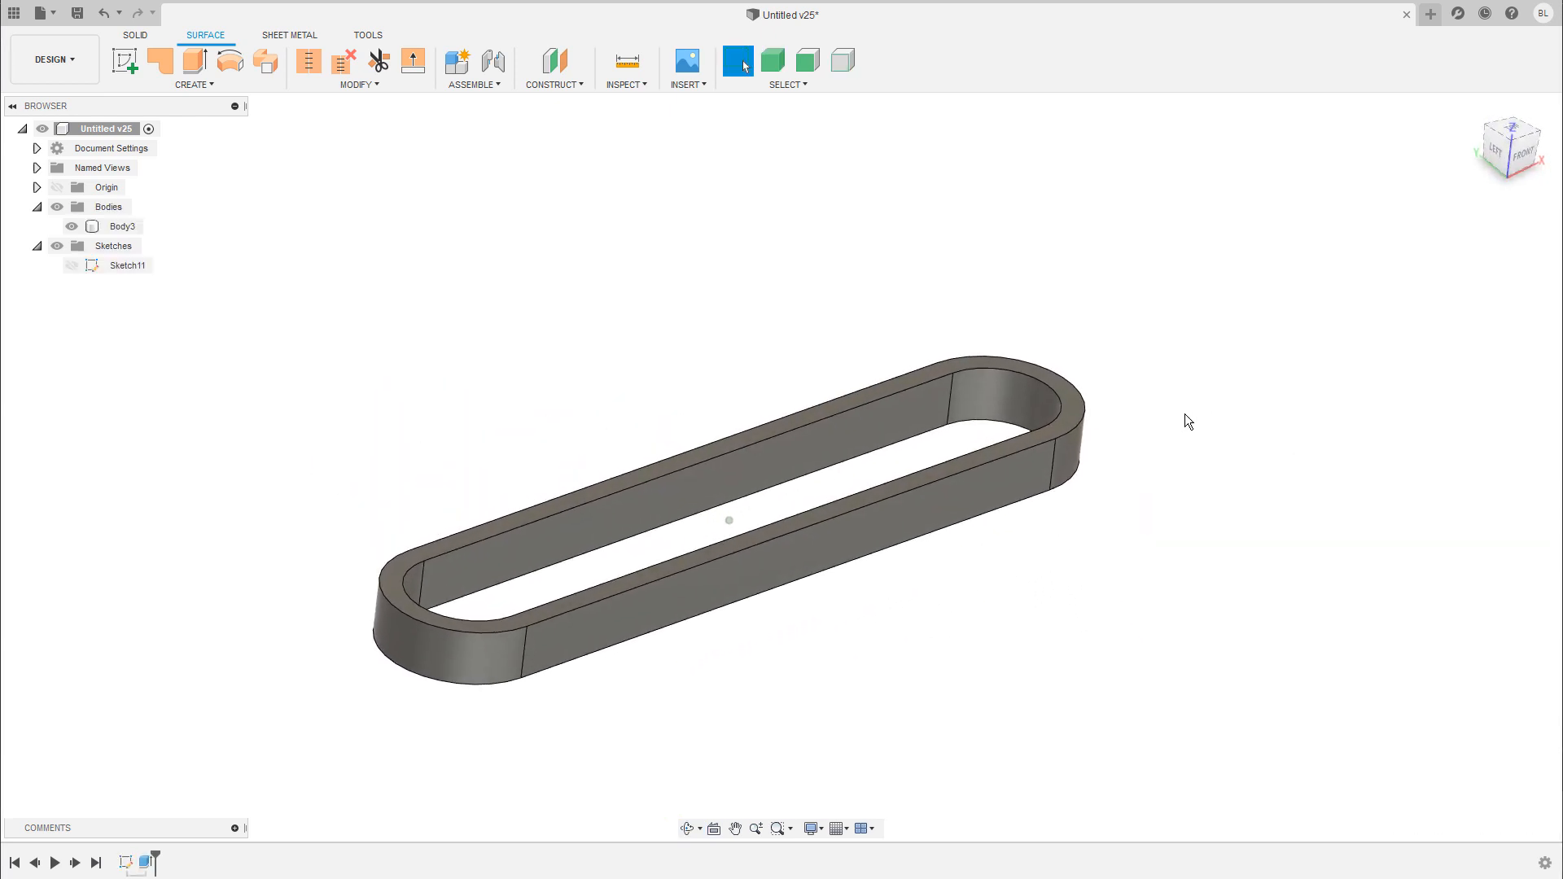